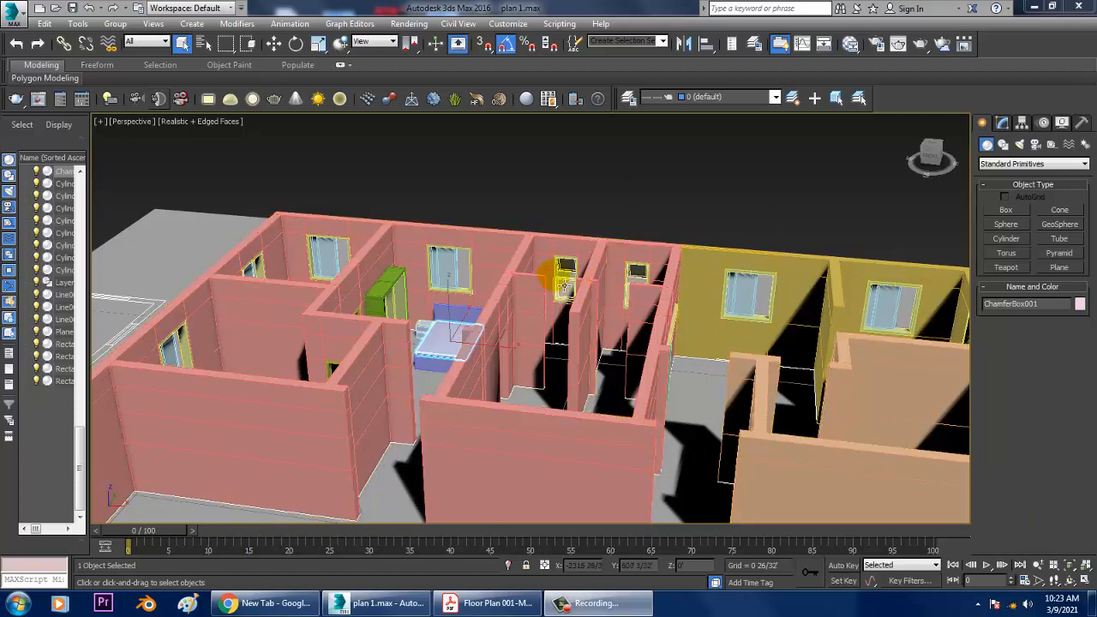
Step: Compare the bath and wash rooms beside the bedroom in the 3D model with the PDF floor plan
middle_click_drag(564, 286, 651, 294, "alt")
scroll(547, 332, "up", 4)
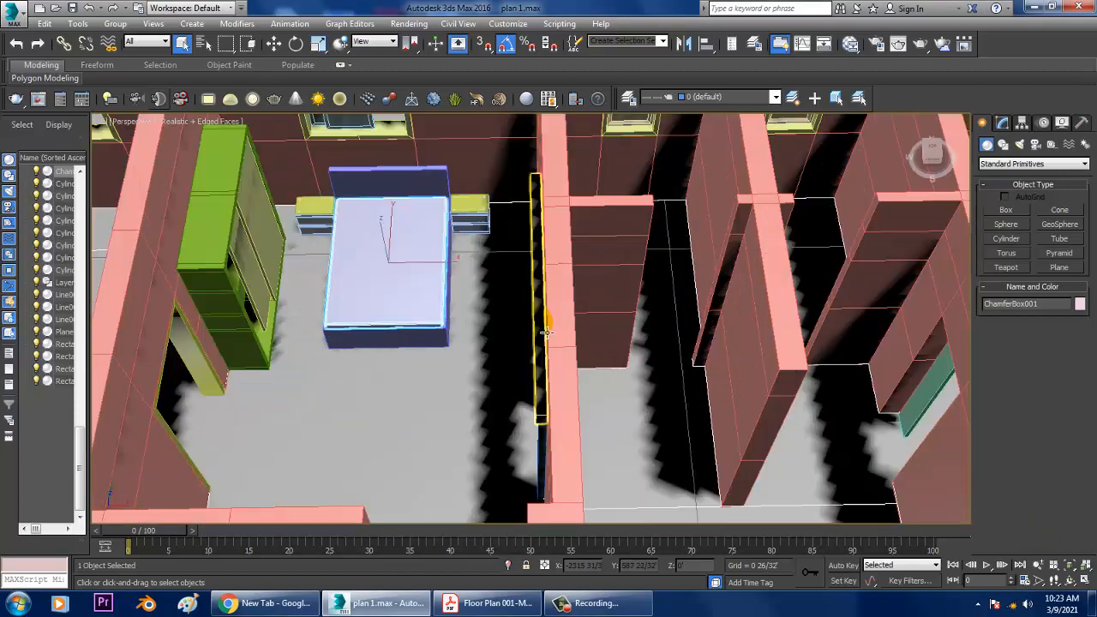
middle_click_drag(547, 333, 594, 515, "alt")
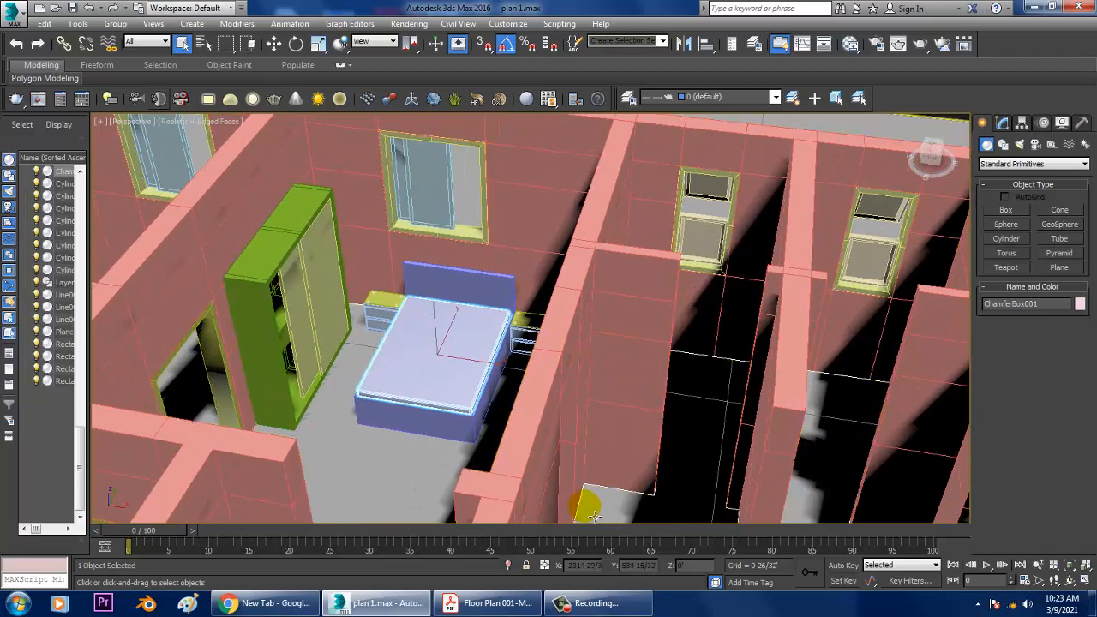
left_click(488, 602)
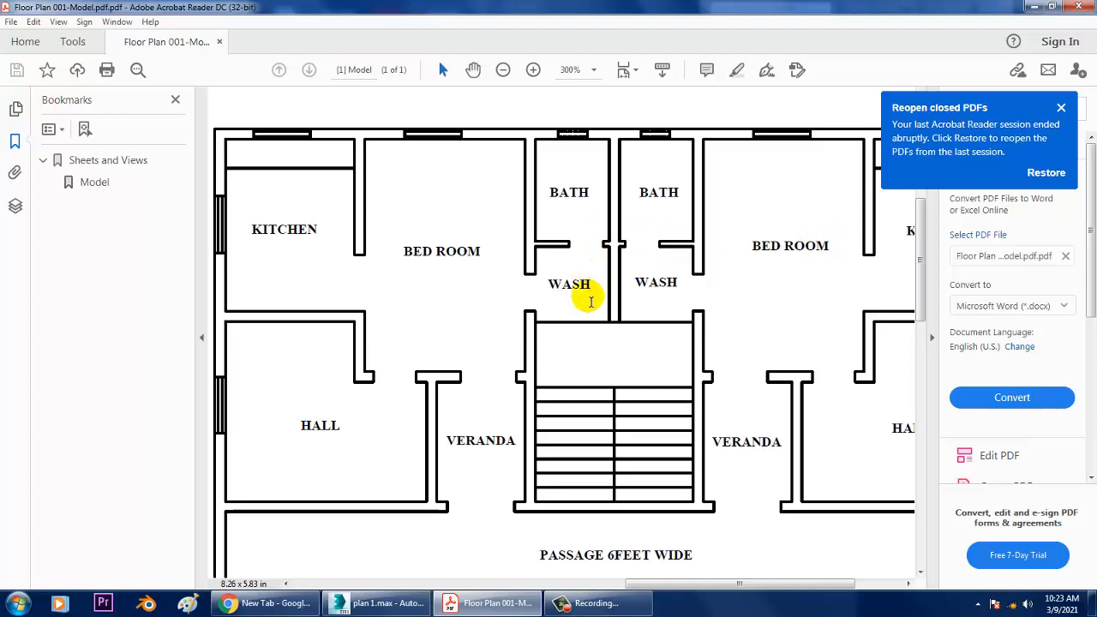
left_click(1031, 7)
scroll(762, 343, "down", 3)
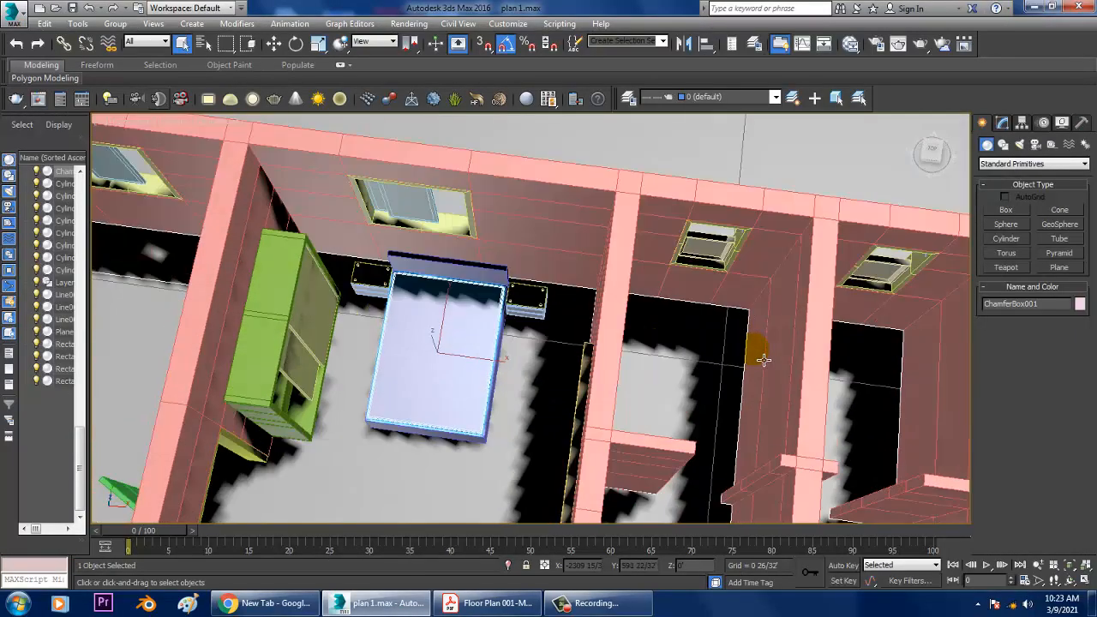
middle_click_drag(763, 360, 594, 452, "alt")
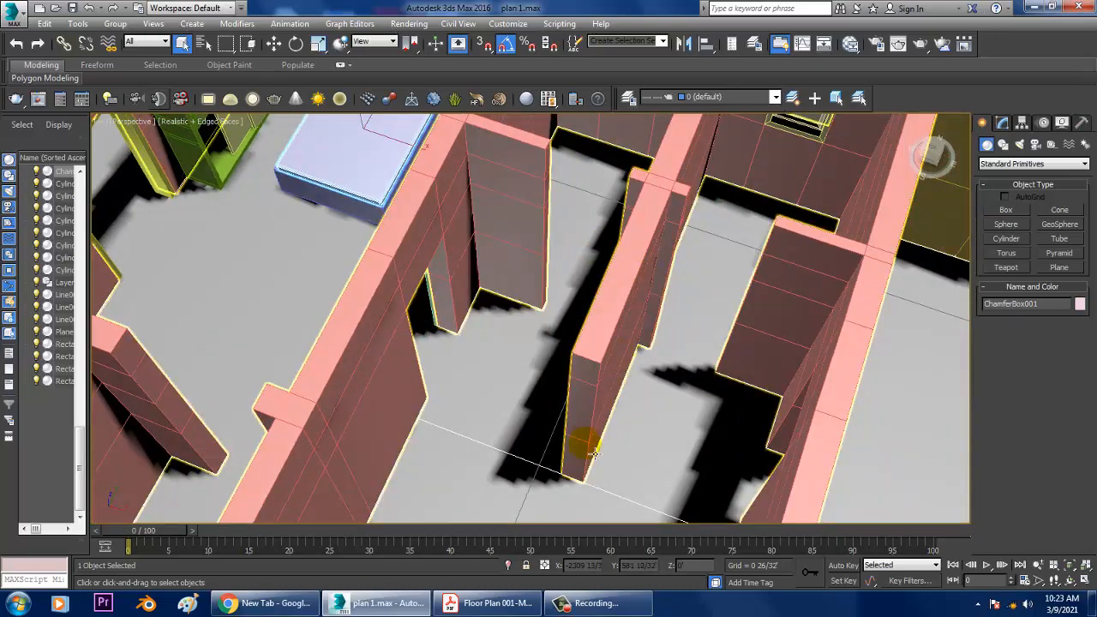
left_click(480, 607)
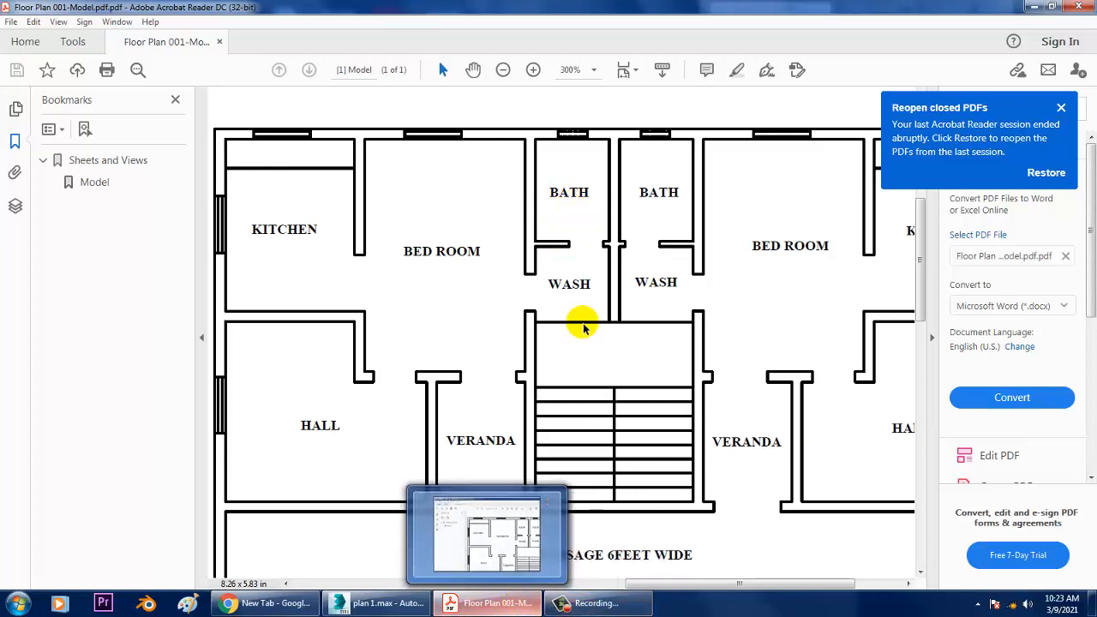
left_click(390, 602)
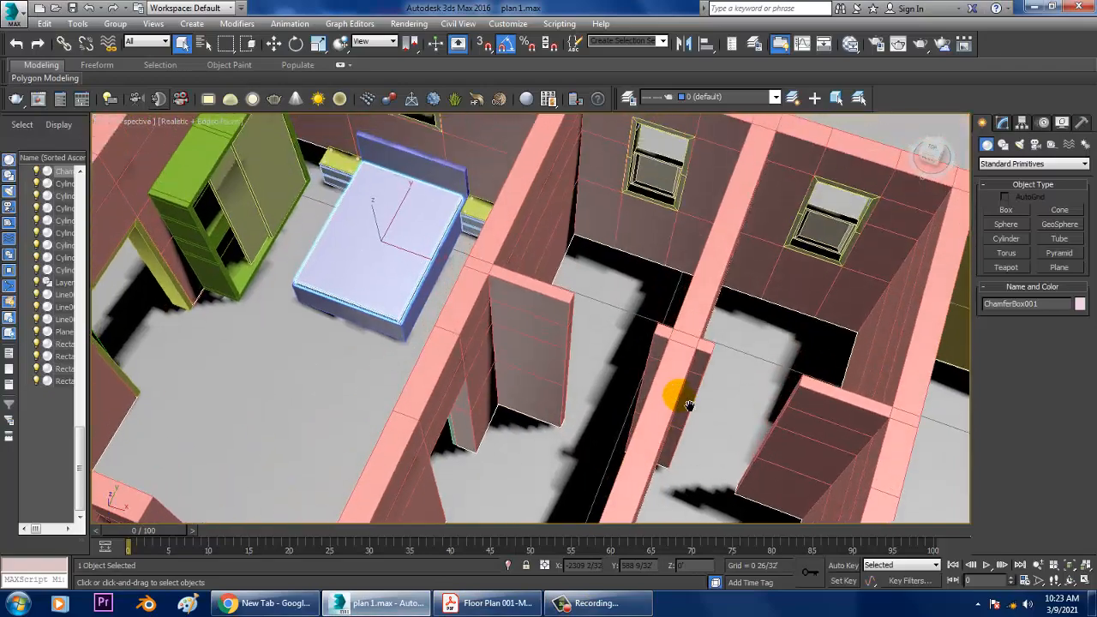
Step: Activate Box creation and open the reference image bathroom-shower-500x500.jpg, placing it beside the bath rooms
middle_click_drag(688, 404, 970, 271, "alt")
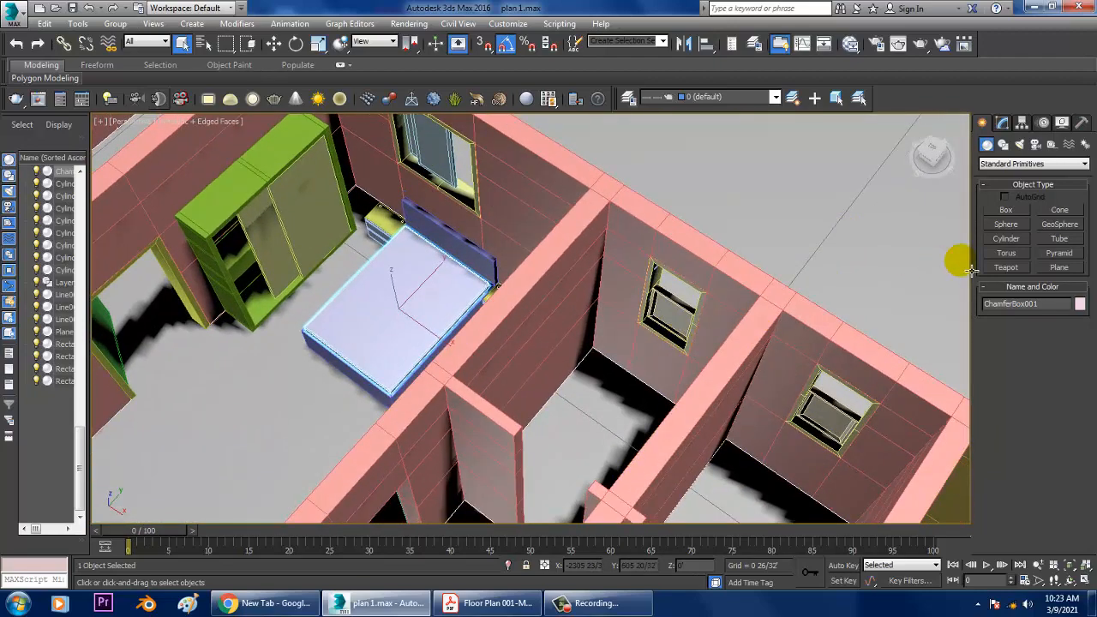
left_click(1005, 210)
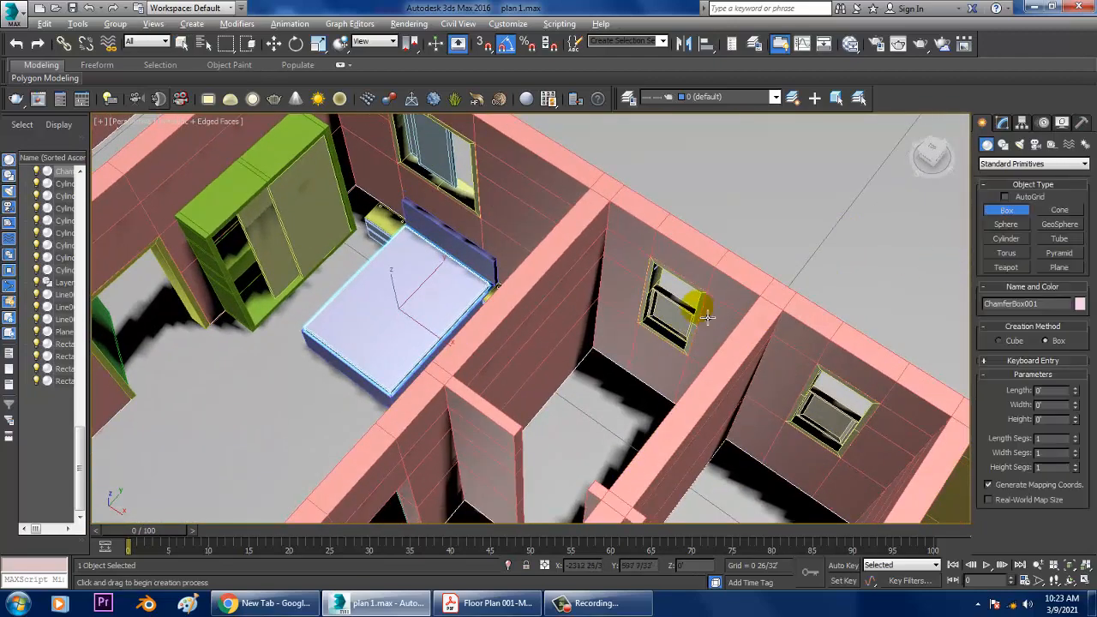
middle_click_drag(707, 317, 638, 318, "alt")
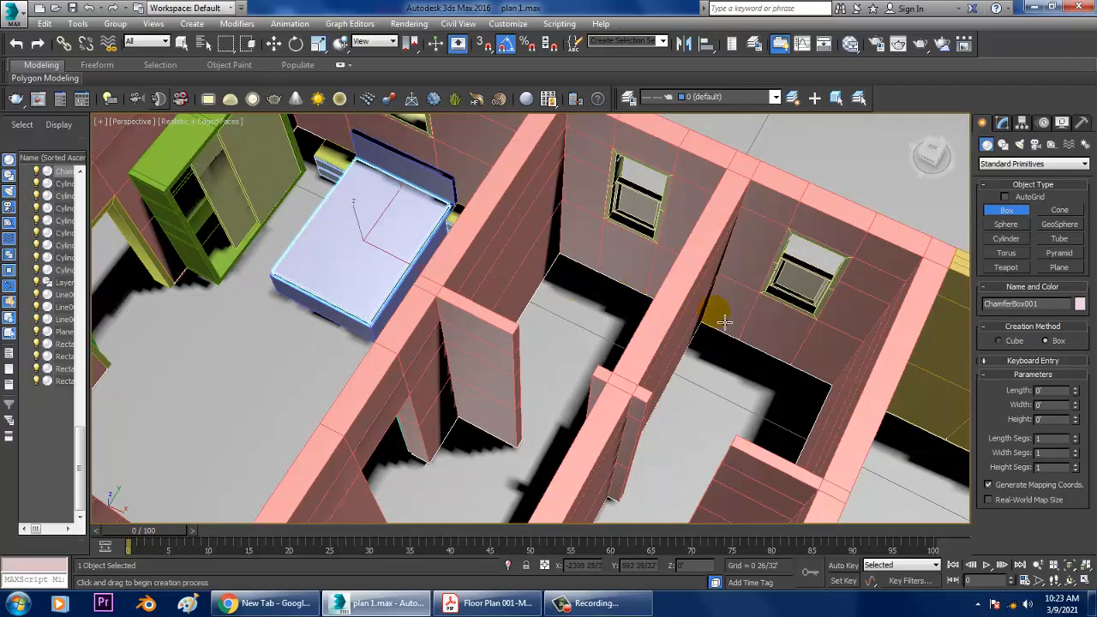
left_click(409, 23)
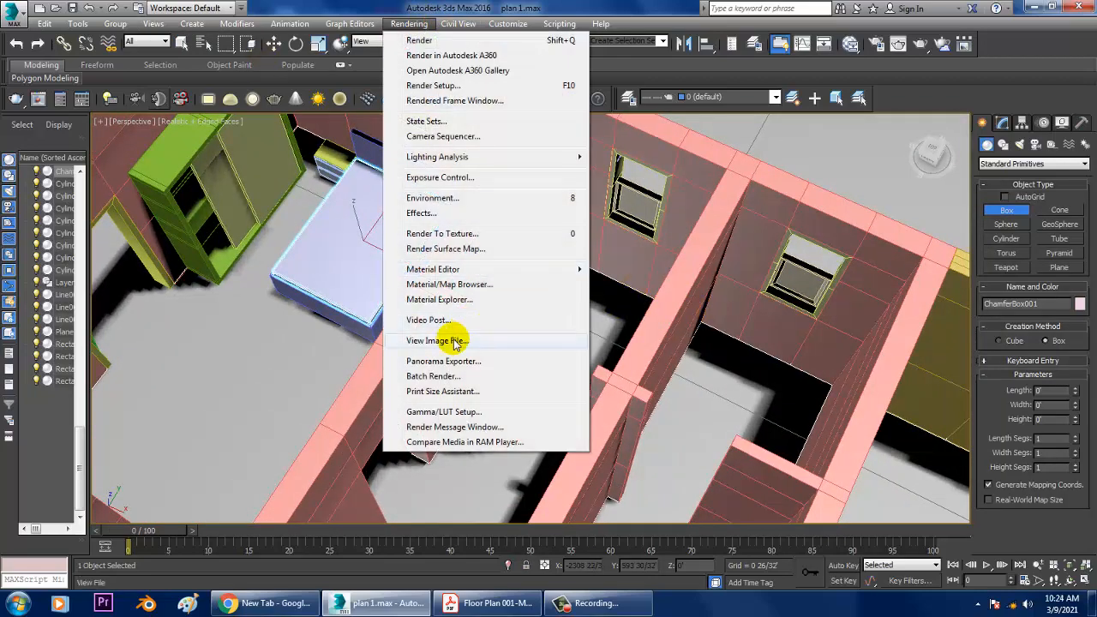
left_click(424, 341)
left_click(146, 118)
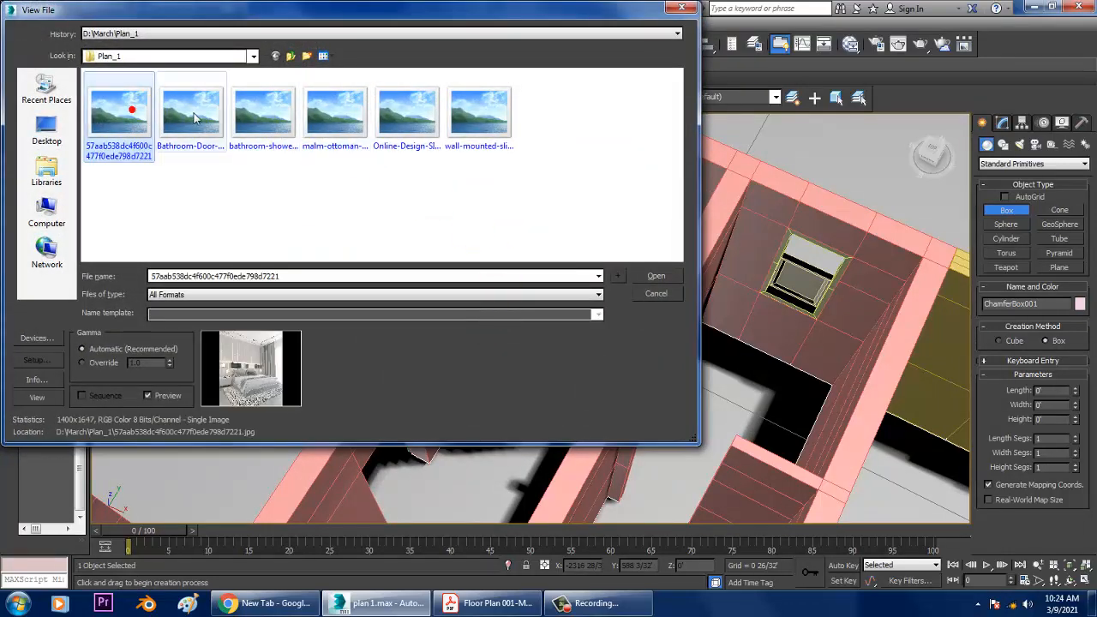
left_click(192, 111)
left_click(255, 113)
left_click(331, 125)
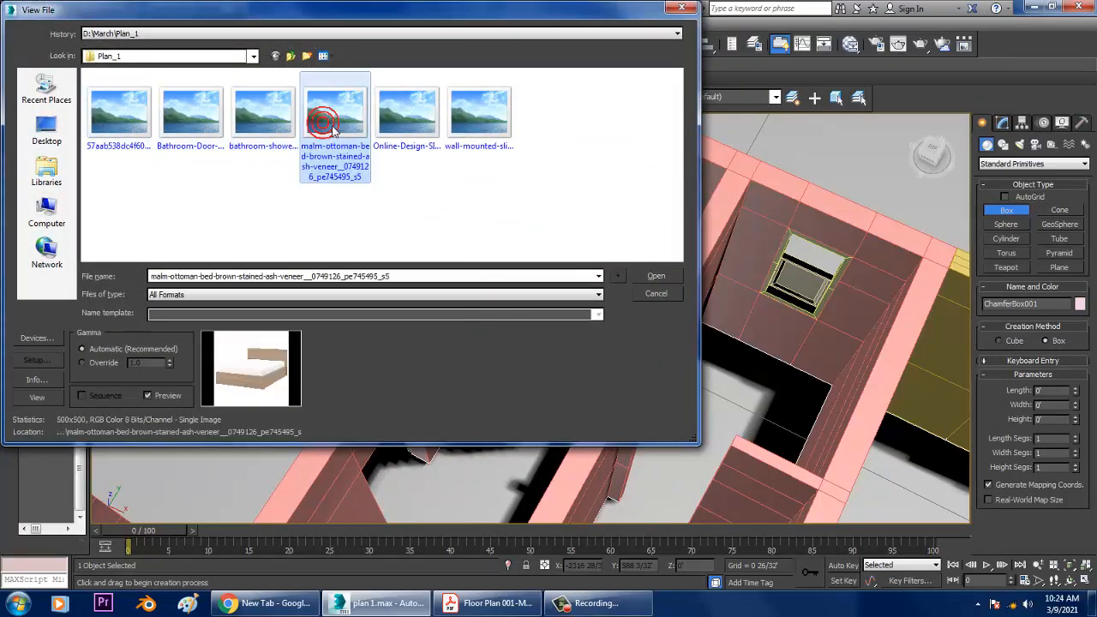
double_click(264, 117)
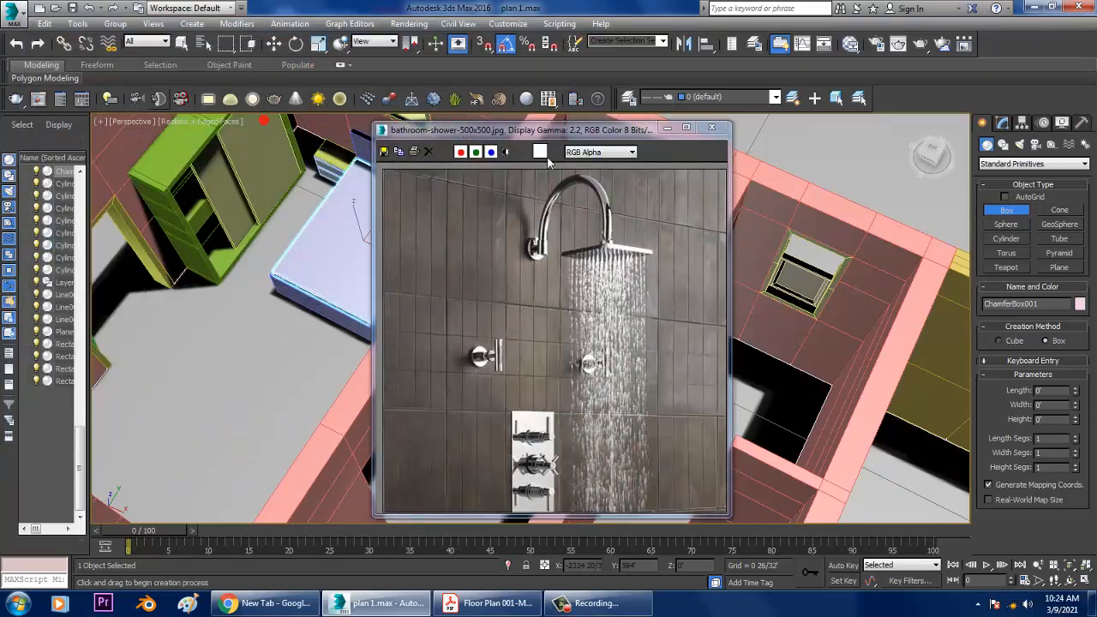
left_click_drag(559, 140, 204, 144)
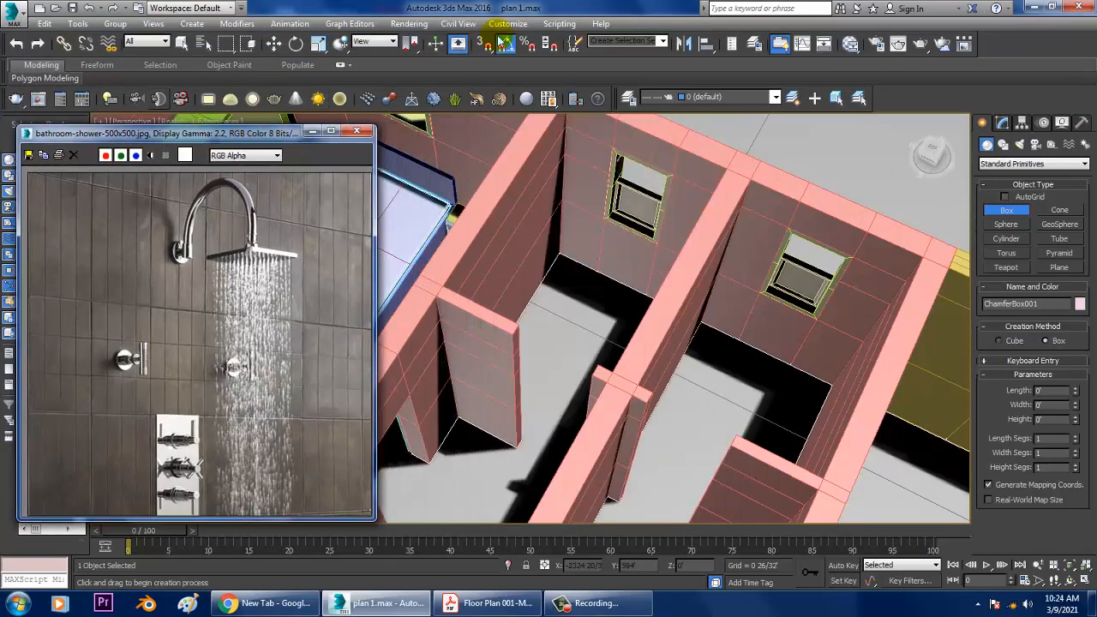
Step: Open the reference image Online-Design-SIlver-4.jpg and shrink its window beside the model, framing the toilet, washbasin and shelves
left_click(408, 23)
left_click(483, 339)
left_click(467, 120)
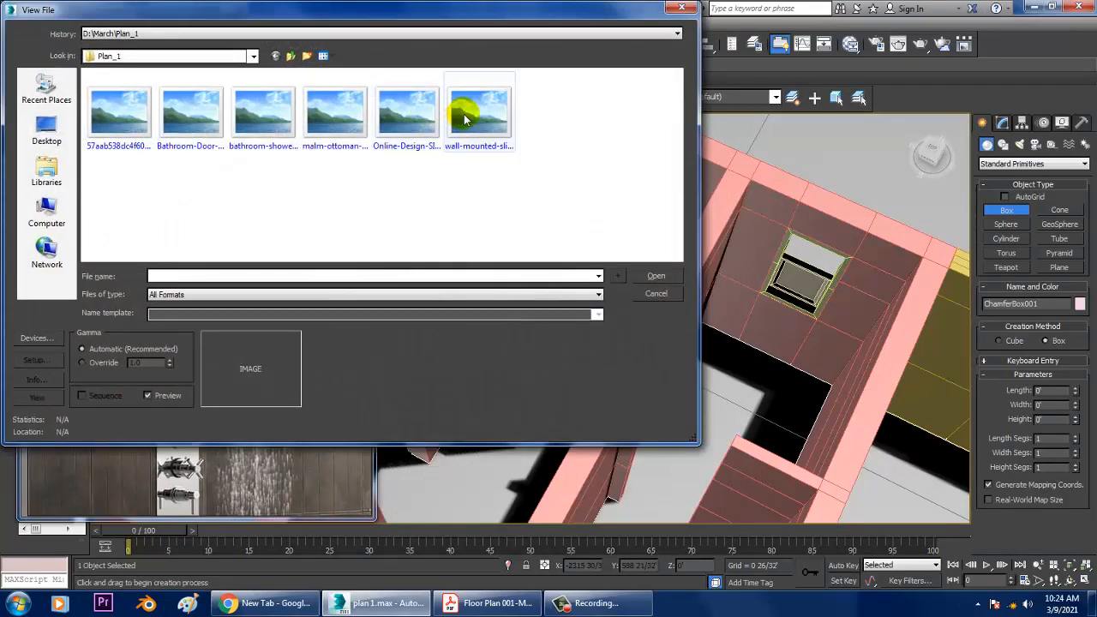
left_click(413, 129)
double_click(413, 128)
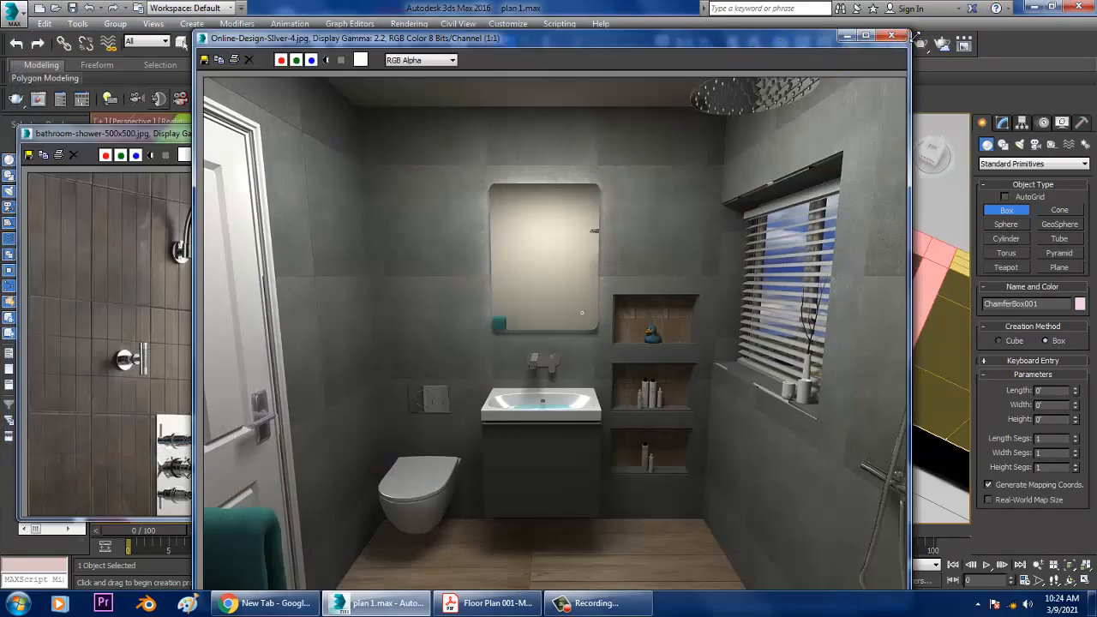
left_click_drag(915, 37, 912, 42)
double_click(649, 47)
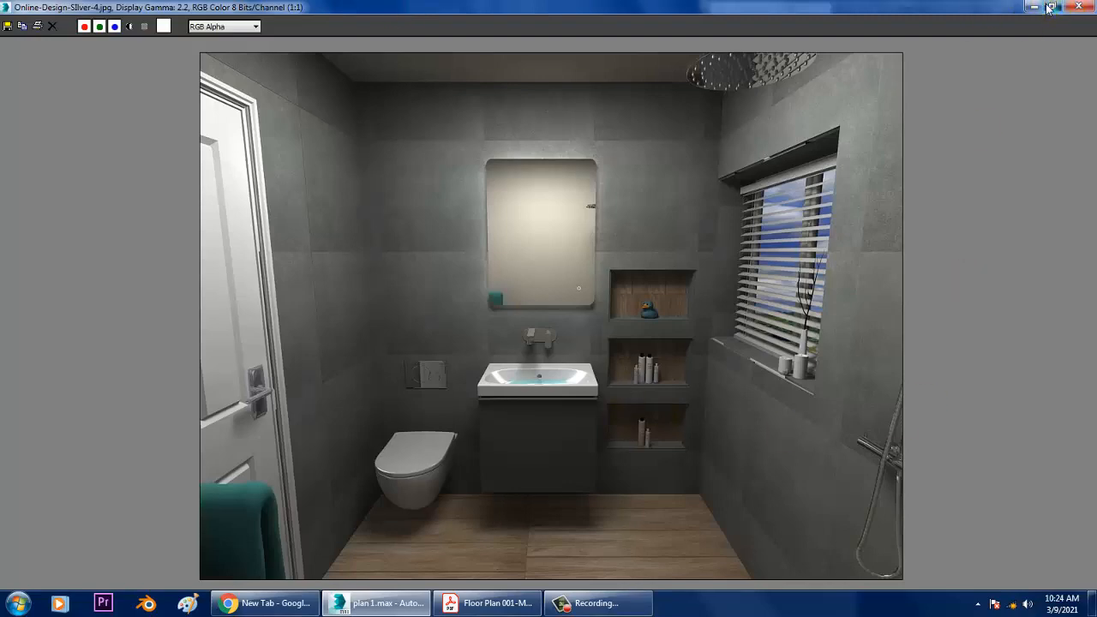
left_click(1050, 8)
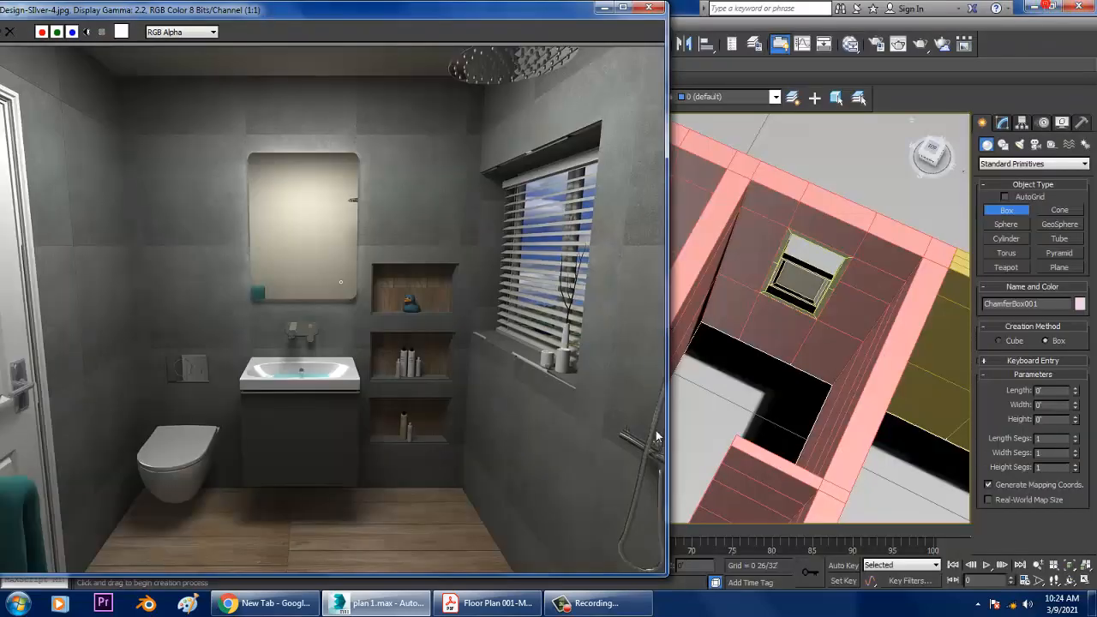
left_click_drag(672, 581, 439, 512)
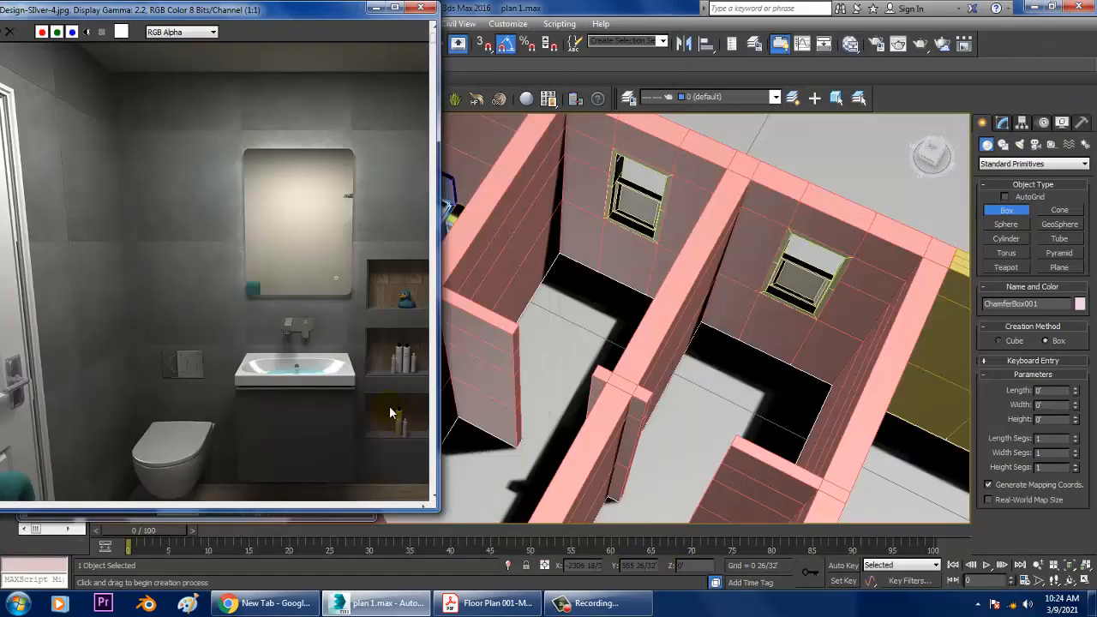
middle_click_drag(281, 309, 178, 241)
Step: Create a box about 1 21/32' long, 2 7/32' wide and 1 21/32' high on the bath room floor and open its parameters
middle_click_drag(700, 383, 979, 279, "alt")
left_click_drag(665, 356, 668, 434)
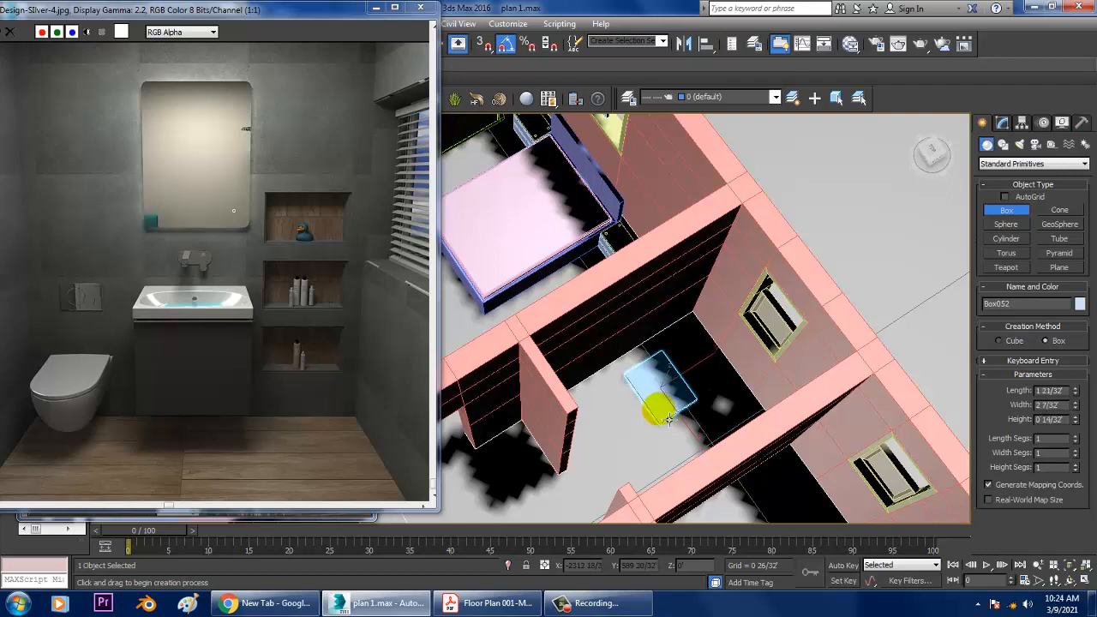
left_click(669, 390)
right_click(669, 389)
left_click(1002, 122)
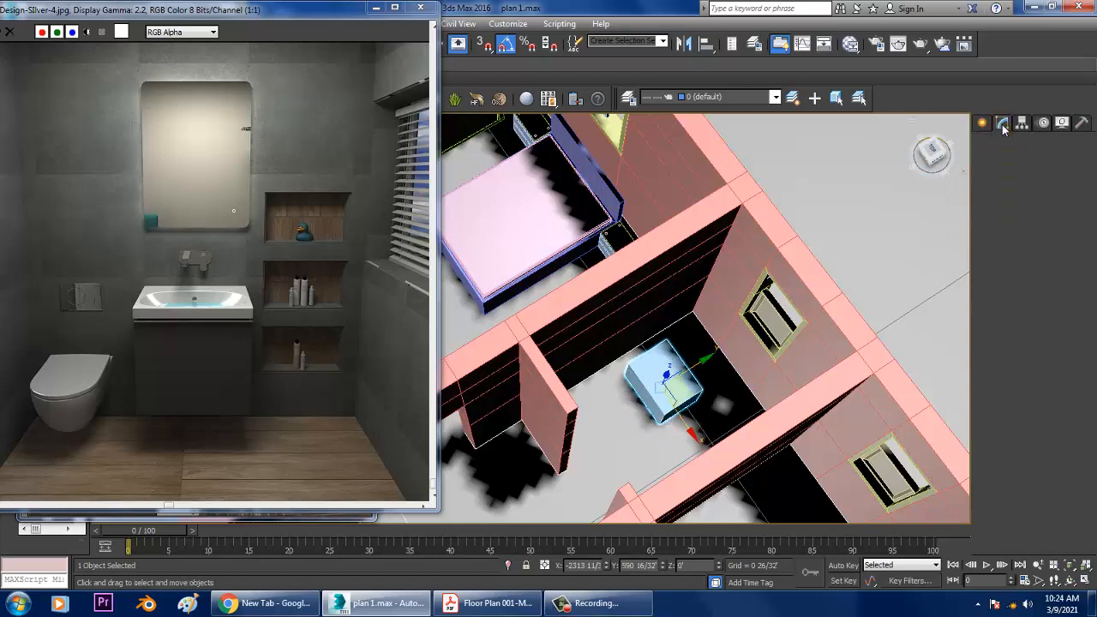
left_click(919, 320)
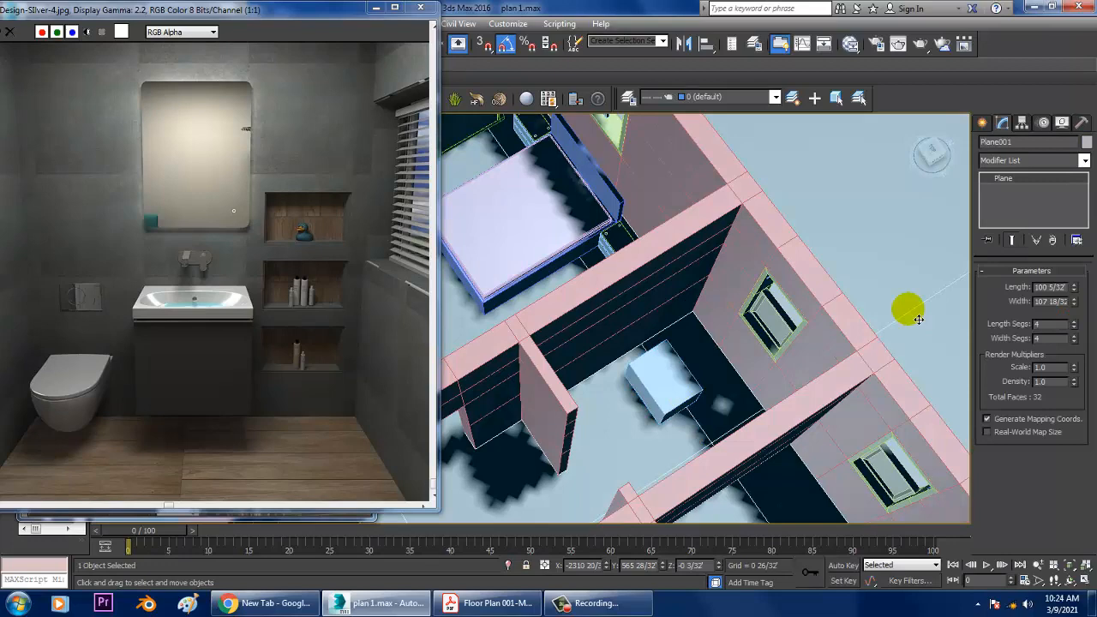
key("Delete")
key("ctrl+z")
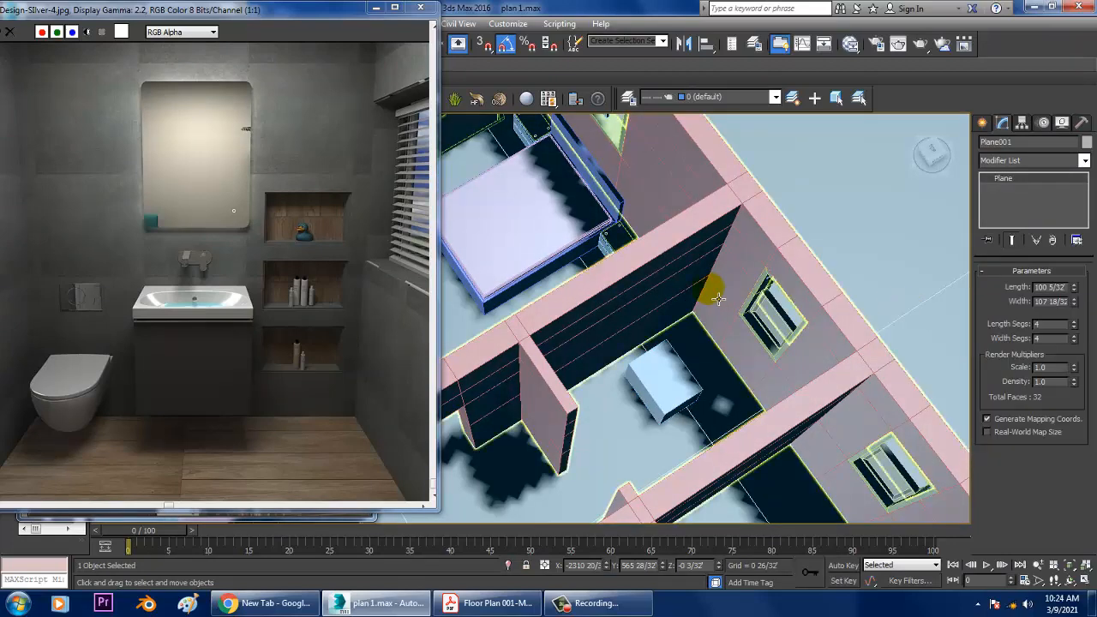
Step: Select the bath room box and raise its height to 3 4/32'
left_click(666, 373)
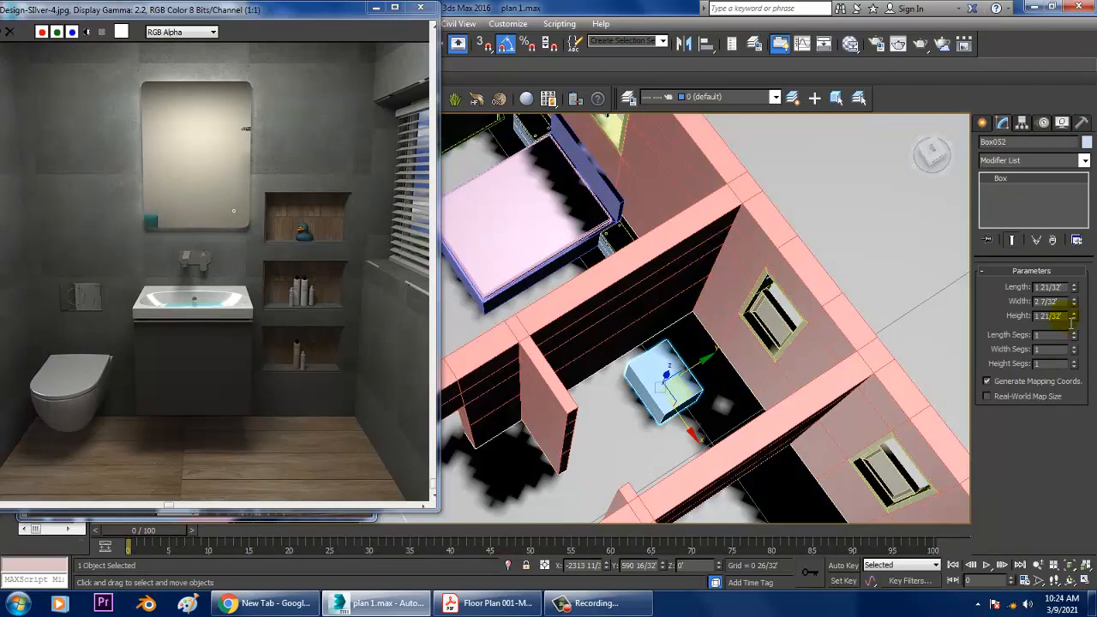
left_click(793, 323)
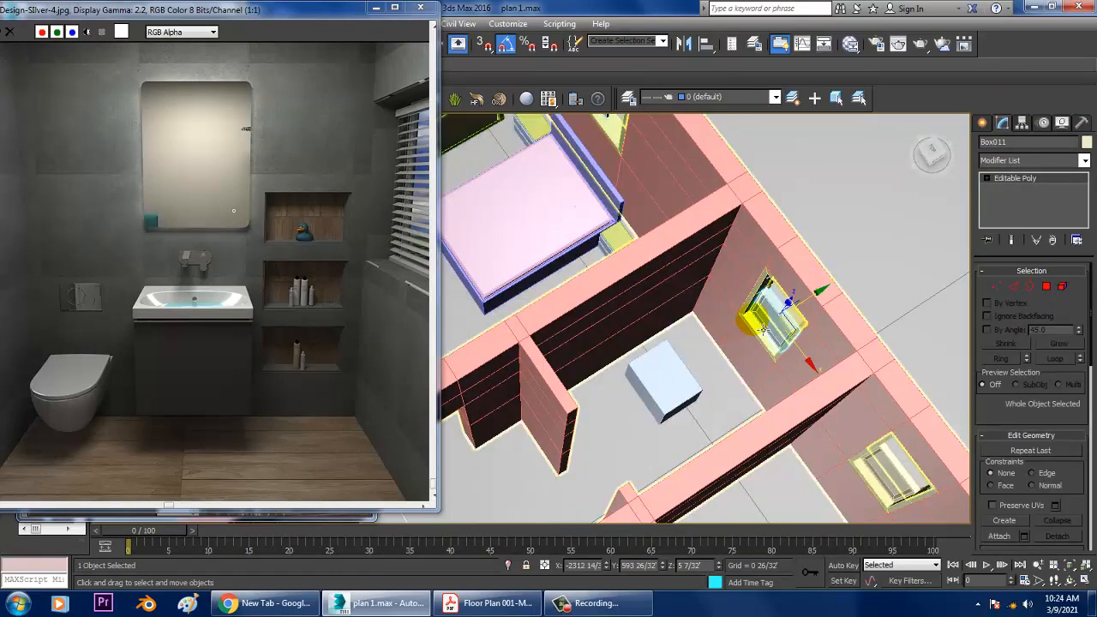
left_click(665, 377)
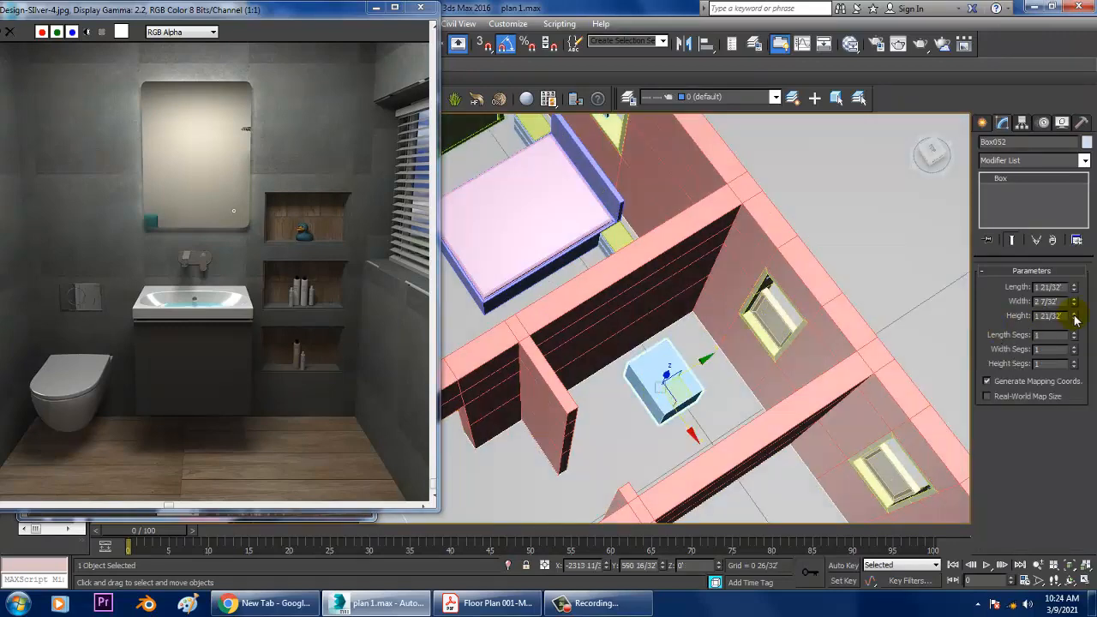
left_click(1074, 314)
Step: Select the ground plane and freeze it so that it can no longer be picked
left_click(950, 323)
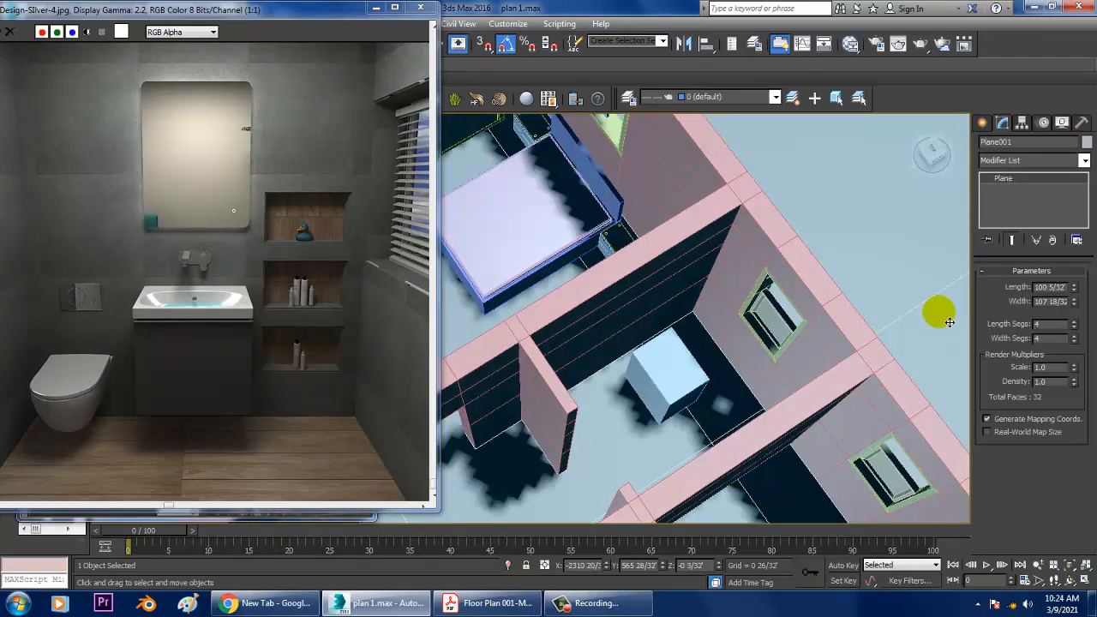
left_click(674, 375)
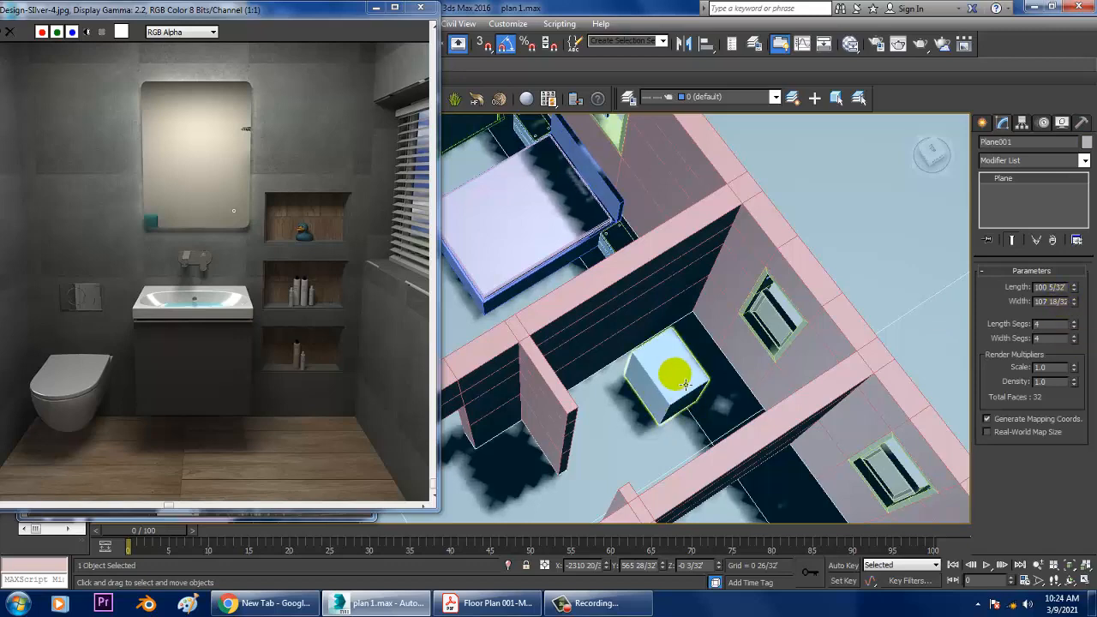
left_click(1059, 317)
left_click(941, 318)
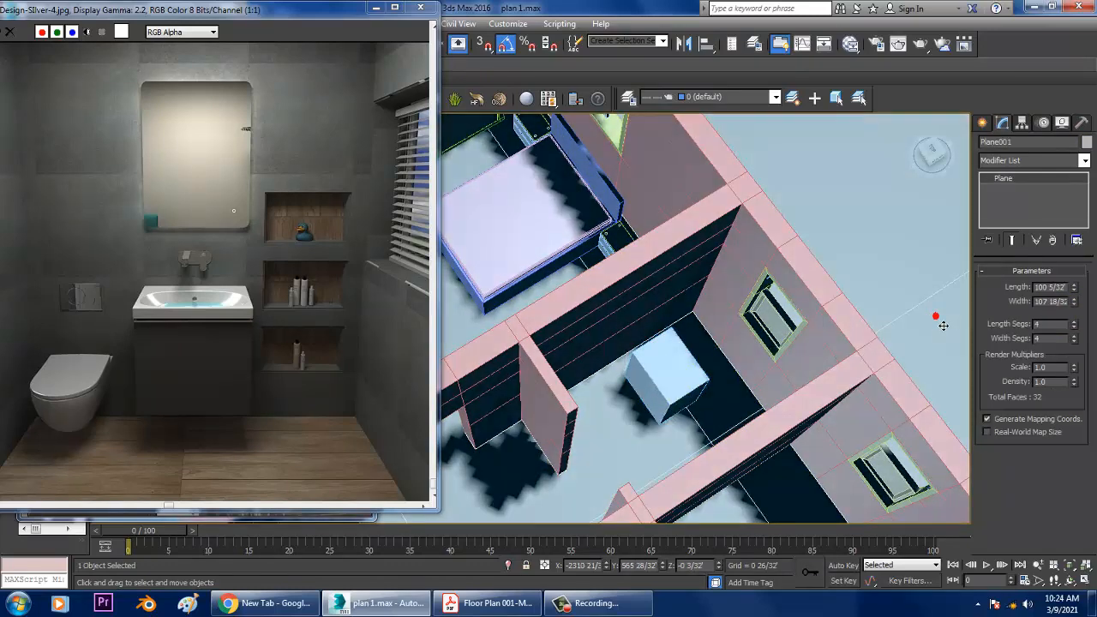
right_click(878, 255)
left_click(912, 173)
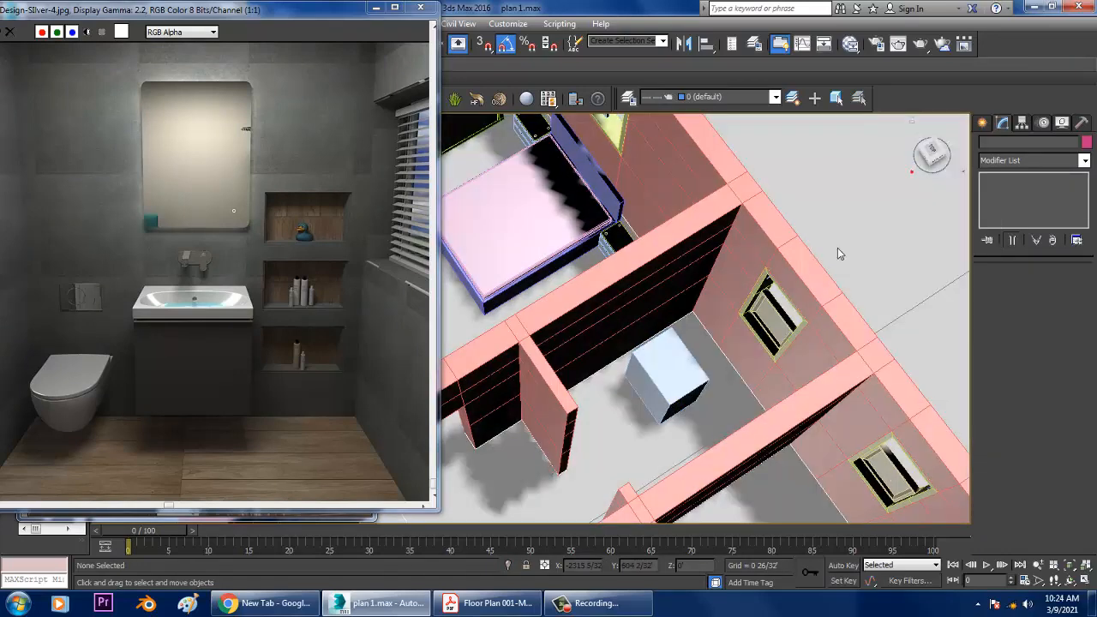
Step: Set the bath room box's height to 16 inches, inspect it up close and clear the selection
left_click(667, 378)
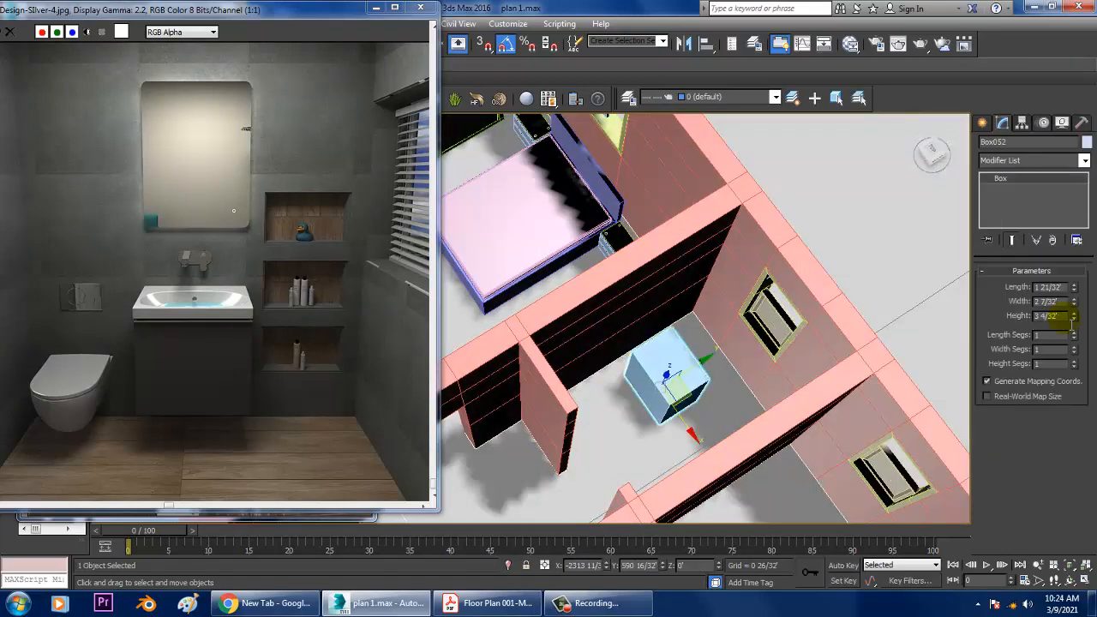
type("16")
key("Return")
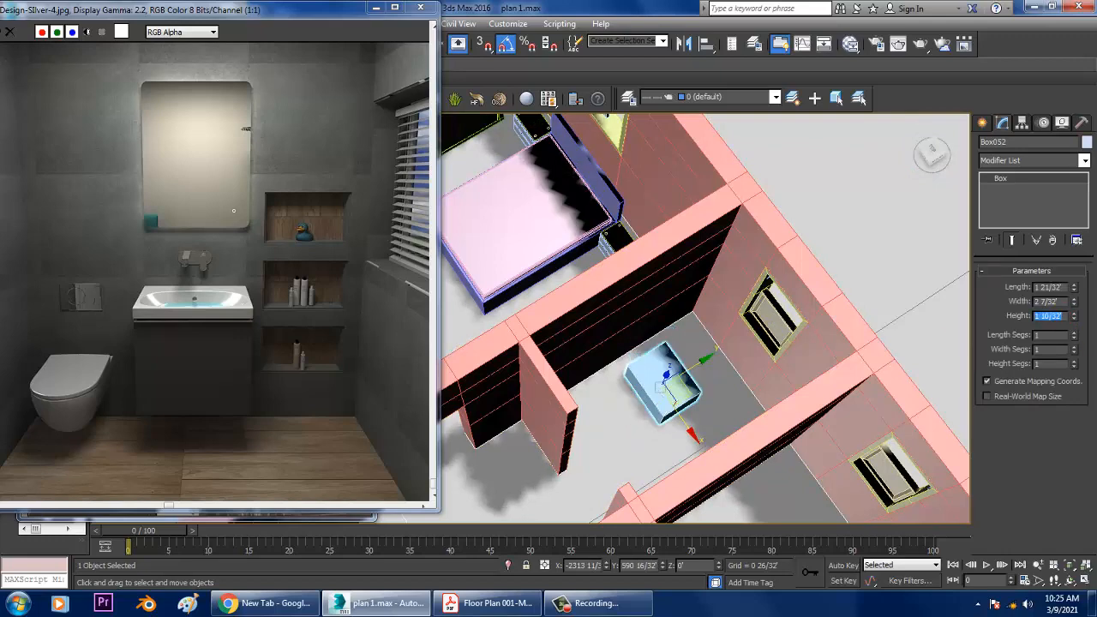
middle_click_drag(711, 343, 761, 408, "alt")
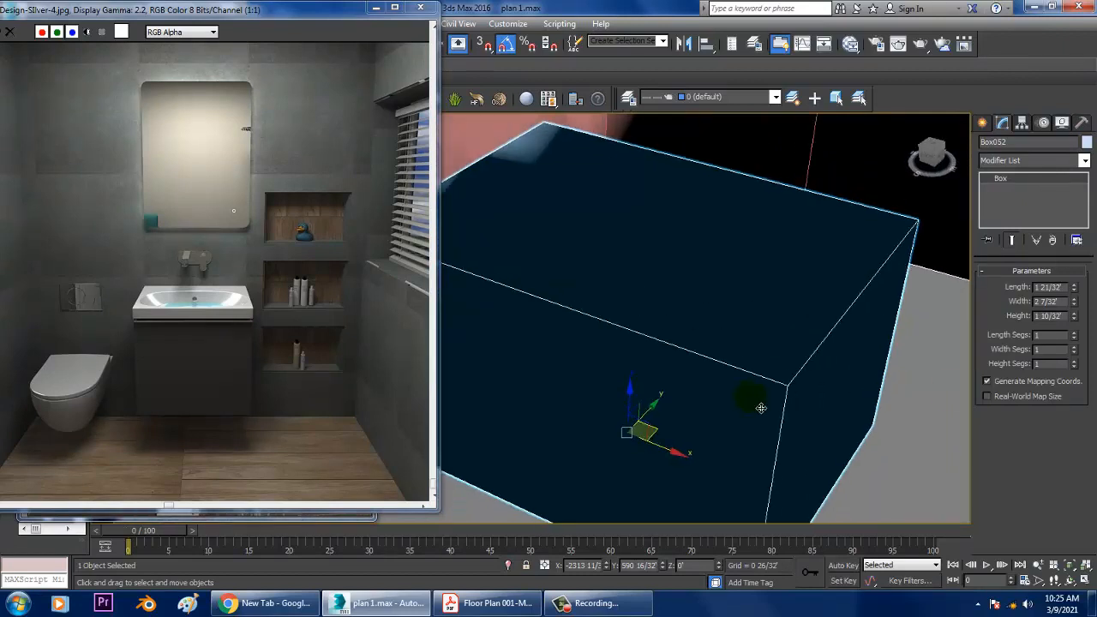
left_click(966, 301)
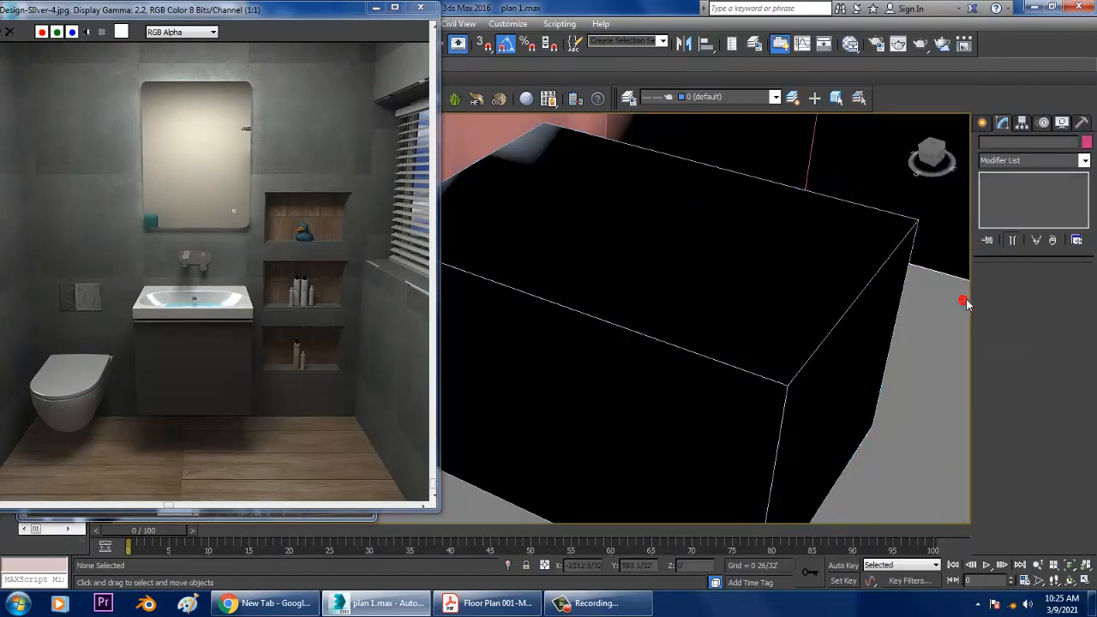
Step: Select the bath room box and set its height to 18 inches
left_click(810, 307)
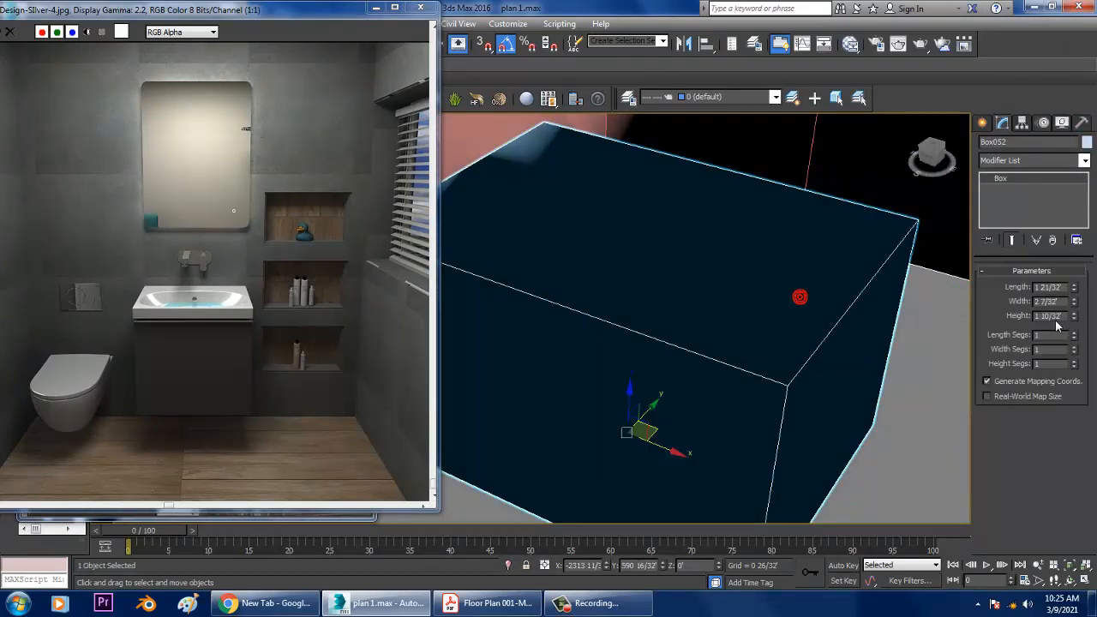
type("18\"")
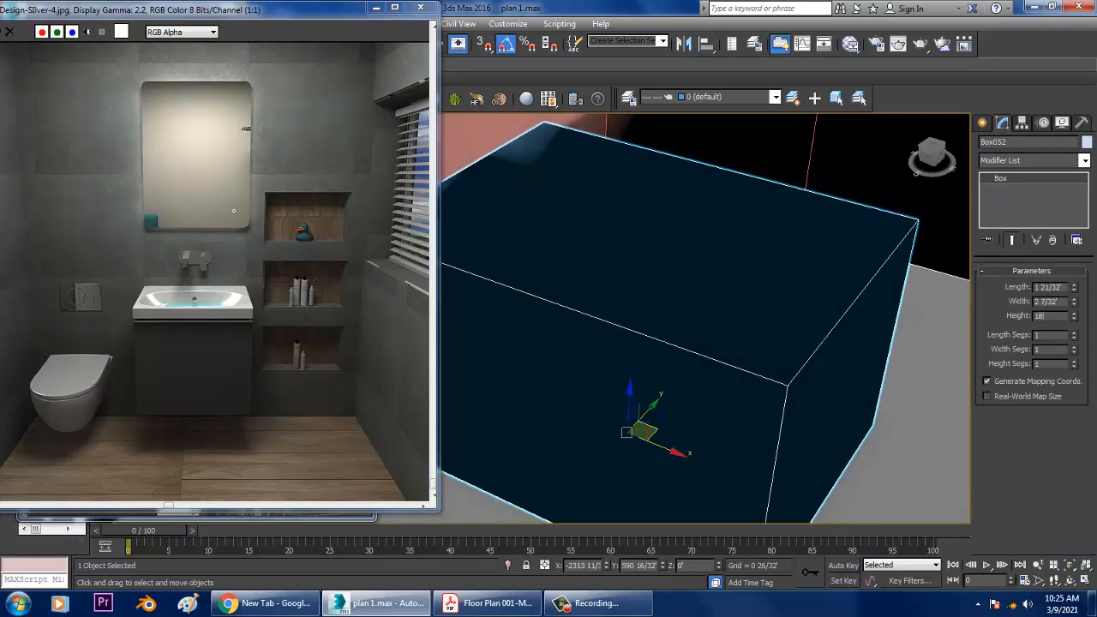
key("Return")
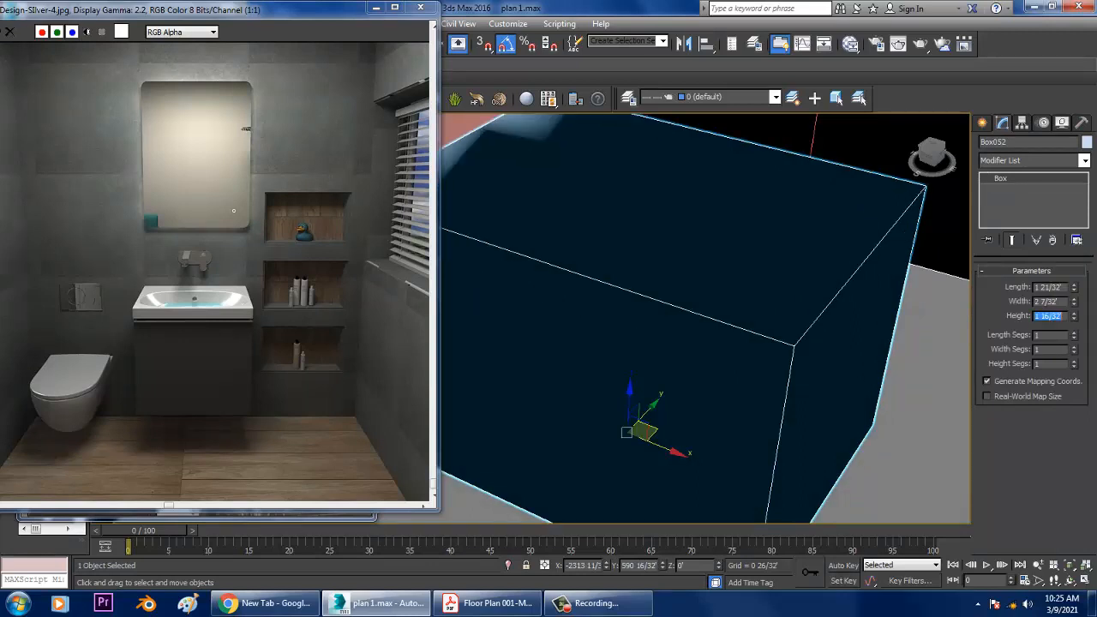
Step: Reduce the box's width to 2 2/32' and set its Z position to 2 inches above the floor
scroll(715, 318, "down", 5)
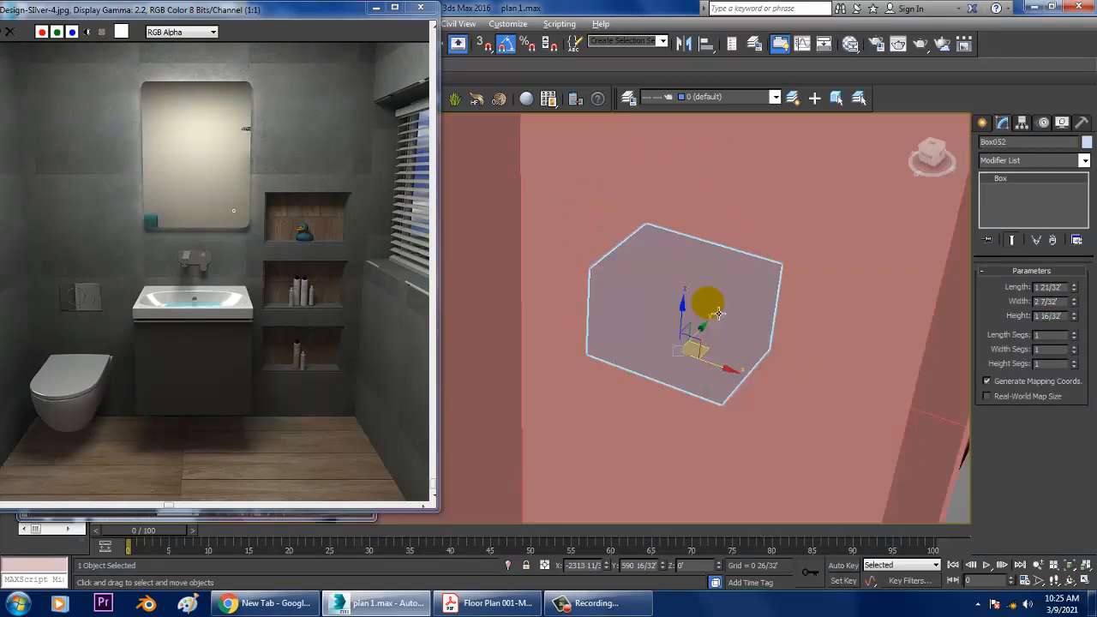
middle_click_drag(714, 314, 758, 374, "alt")
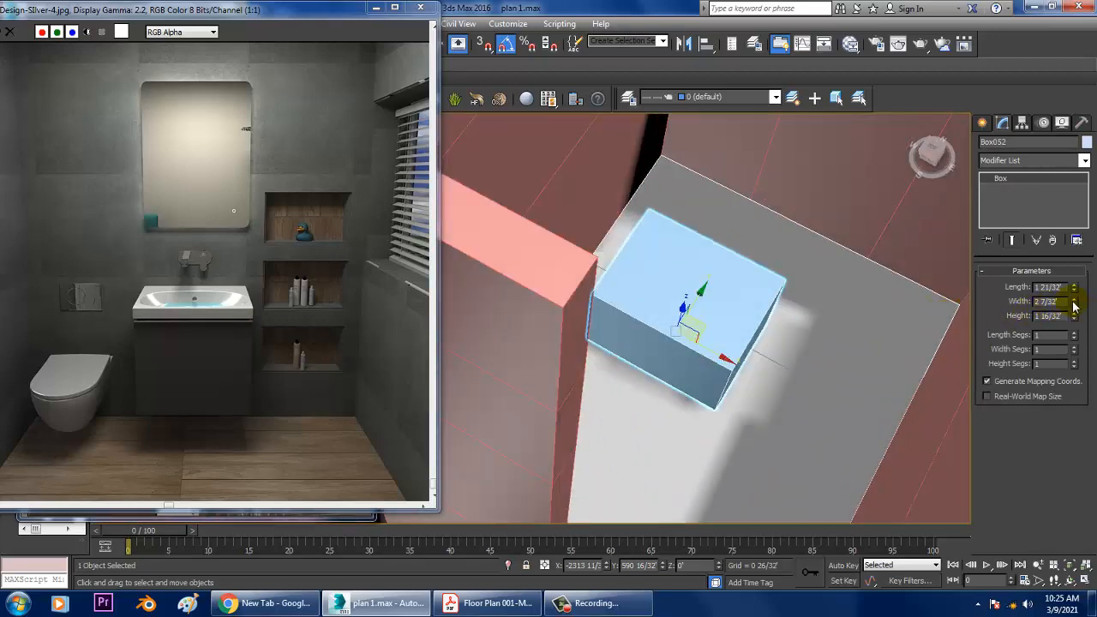
left_click_drag(1074, 306, 1089, 319)
middle_click_drag(883, 317, 920, 282, "alt")
scroll(842, 311, "up", 4)
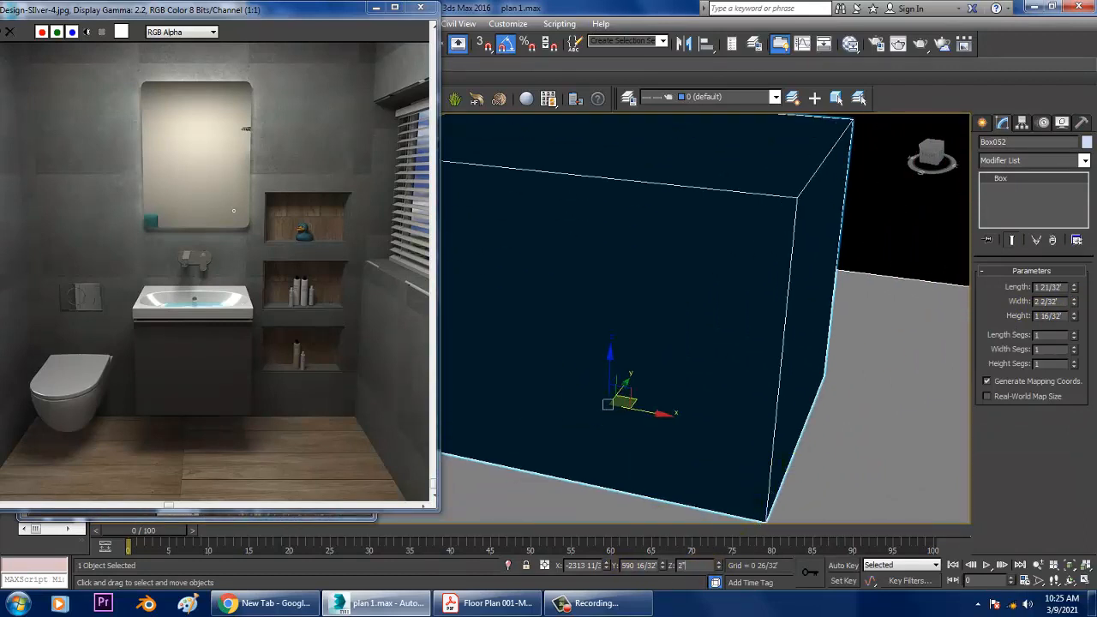
key("Return")
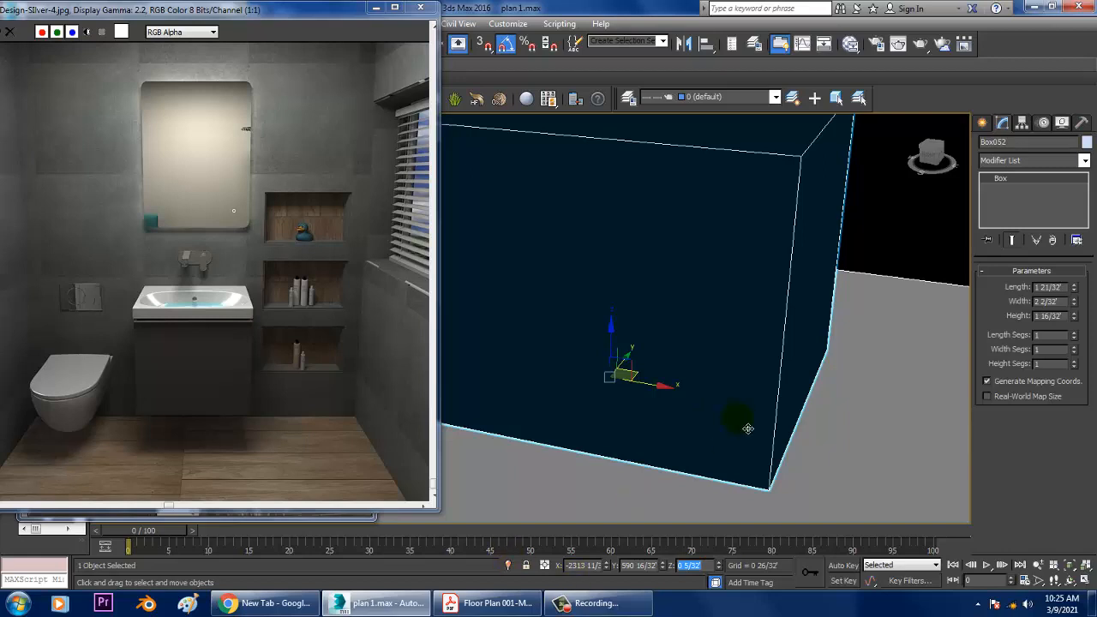
Step: Isolate the box from the rest of the scene and convert it to an Editable Poly
middle_click_drag(748, 428, 711, 265)
key("alt+q")
scroll(788, 320, "down", 4)
right_click(707, 260)
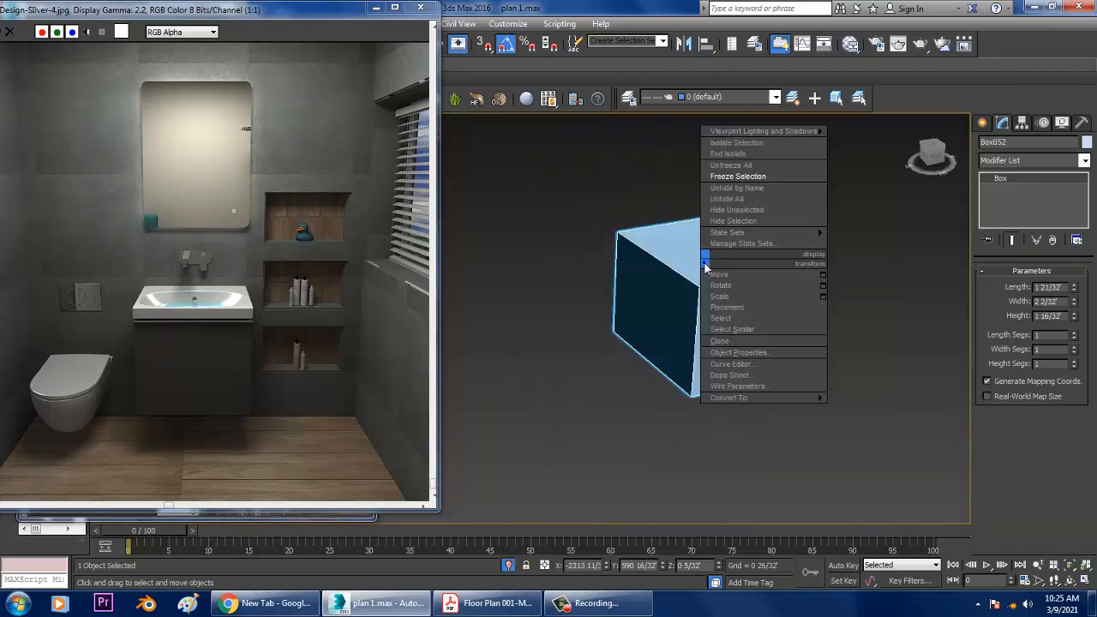
mouse_move(771, 396)
left_click(878, 409)
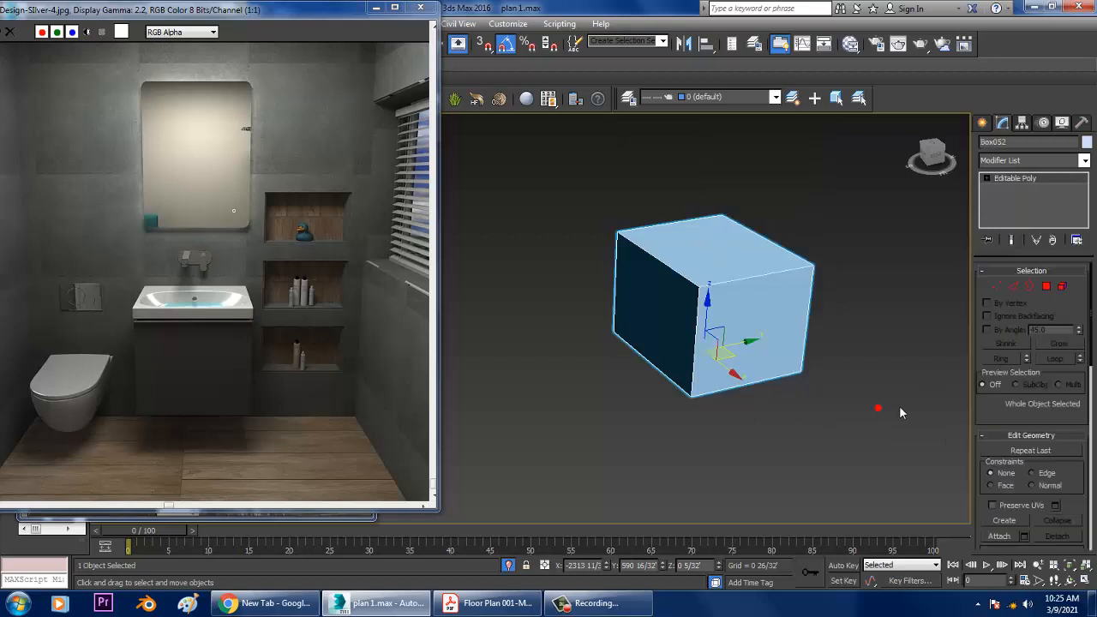
Step: Select the four vertices at the box's front end and scale them to about 83% along Y to taper it
middle_click_drag(811, 336, 796, 302, "alt")
key("1")
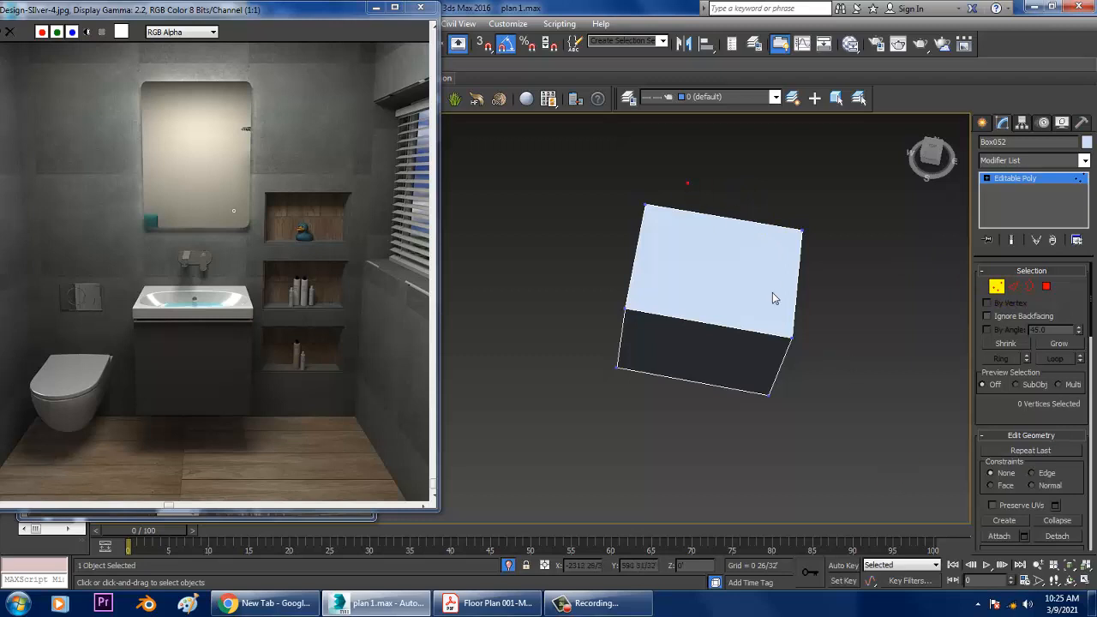
middle_click_drag(874, 328, 683, 209, "alt")
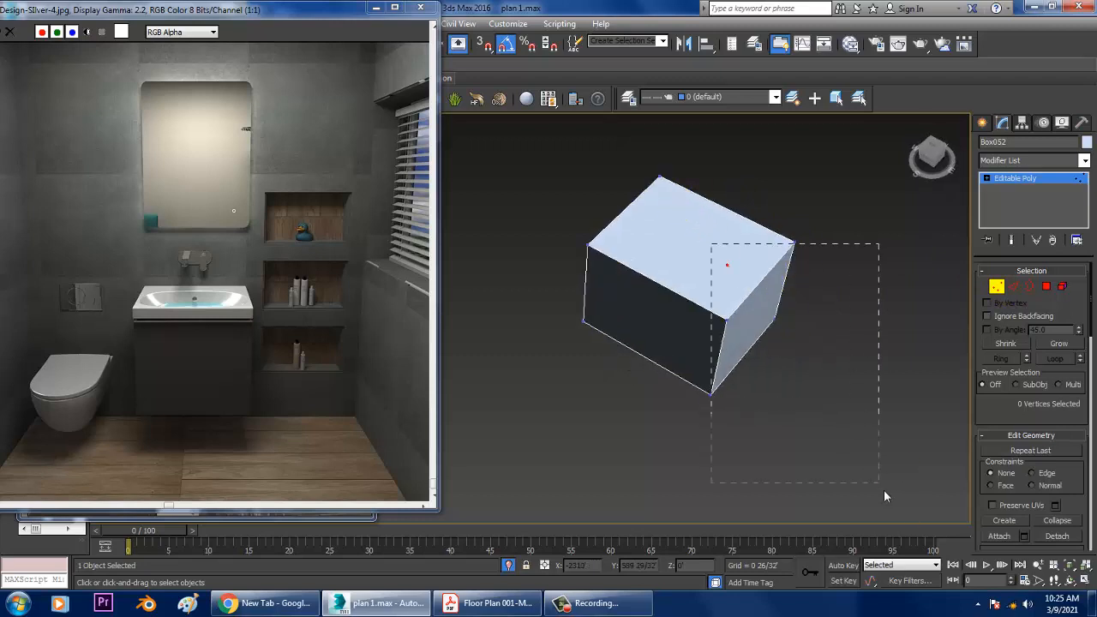
left_click_drag(885, 496, 796, 340)
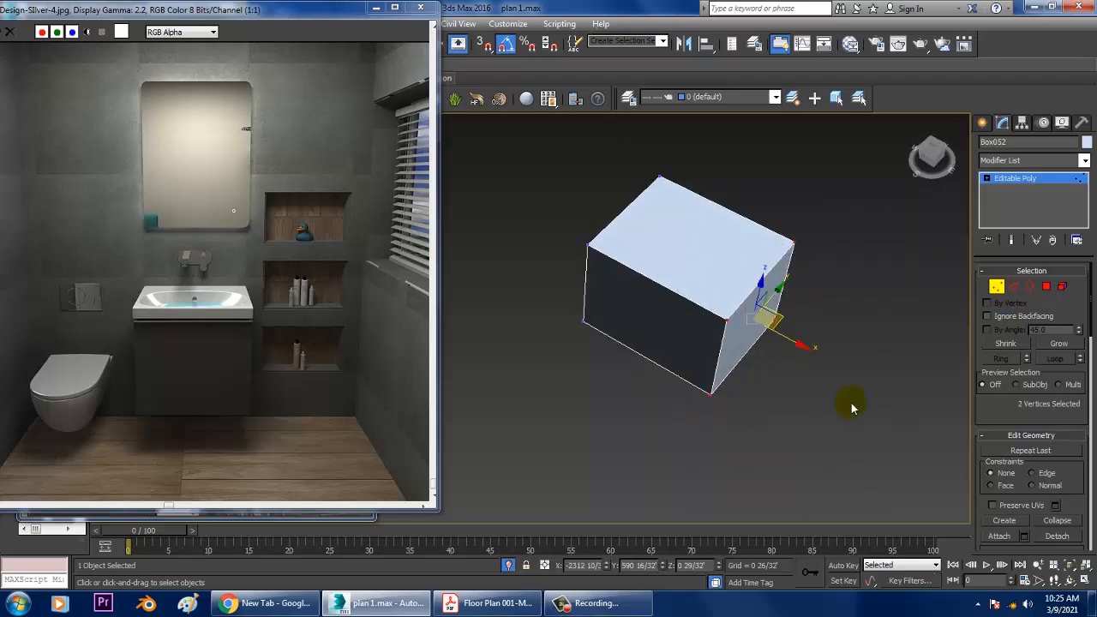
middle_click_drag(763, 352, 697, 360, "alt")
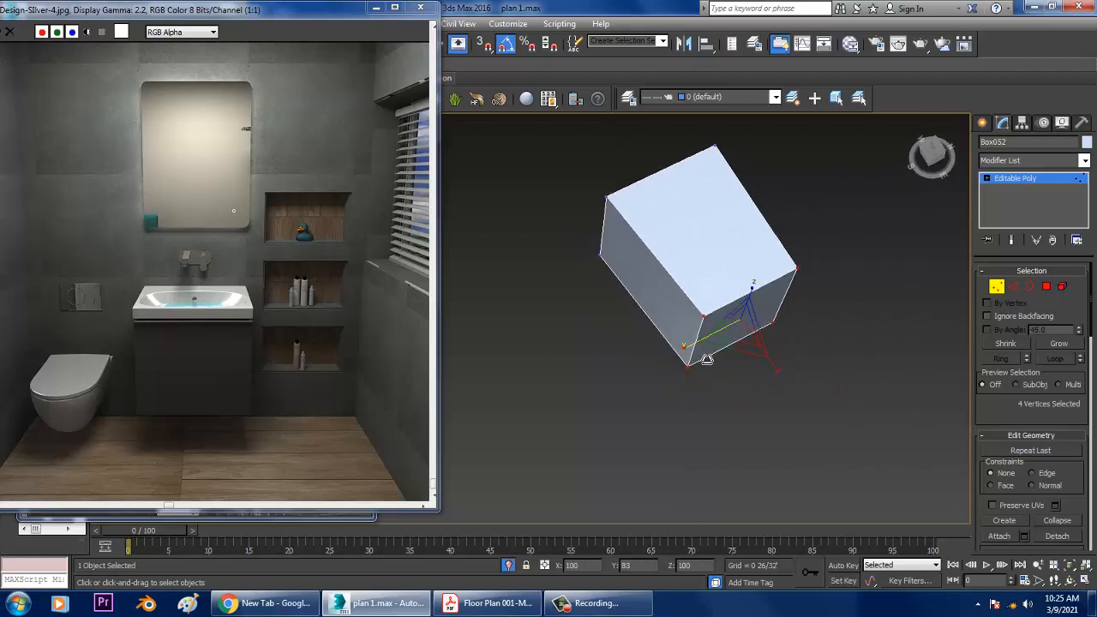
Step: Select the edges running along the box's width and connect them with two segments
left_click(1013, 286)
middle_click_drag(940, 289, 684, 197, "alt")
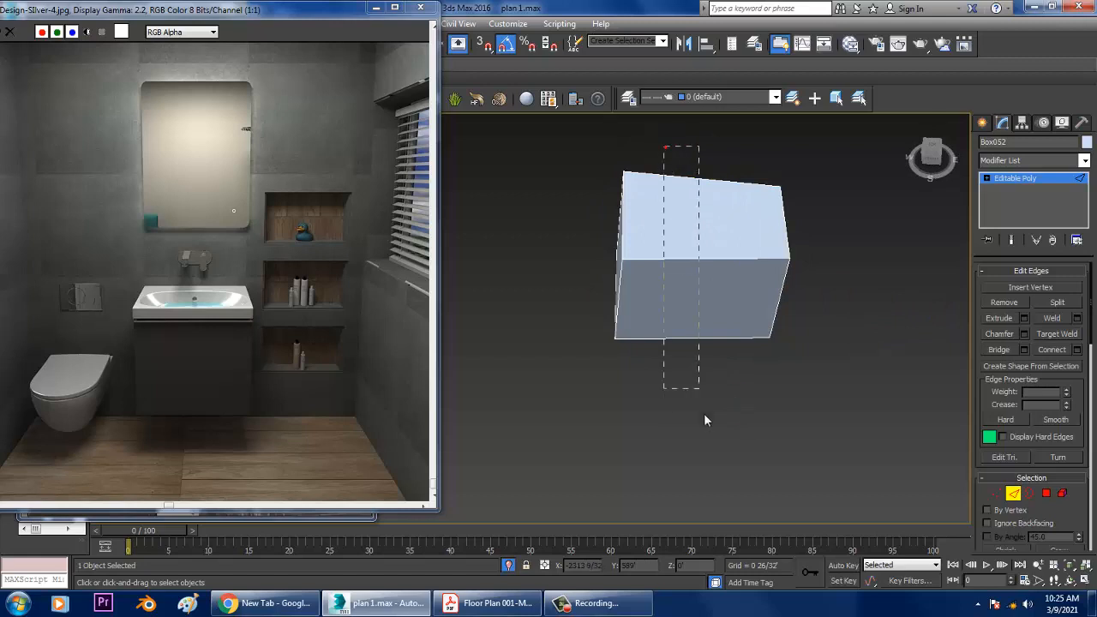
left_click_drag(704, 418, 707, 422)
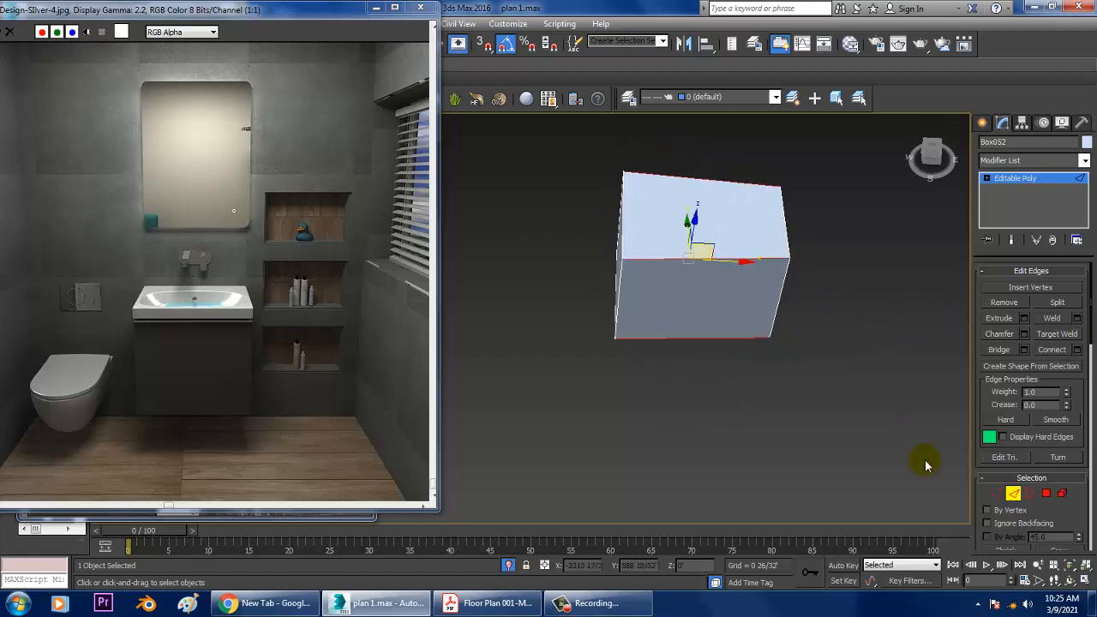
left_click(1078, 349)
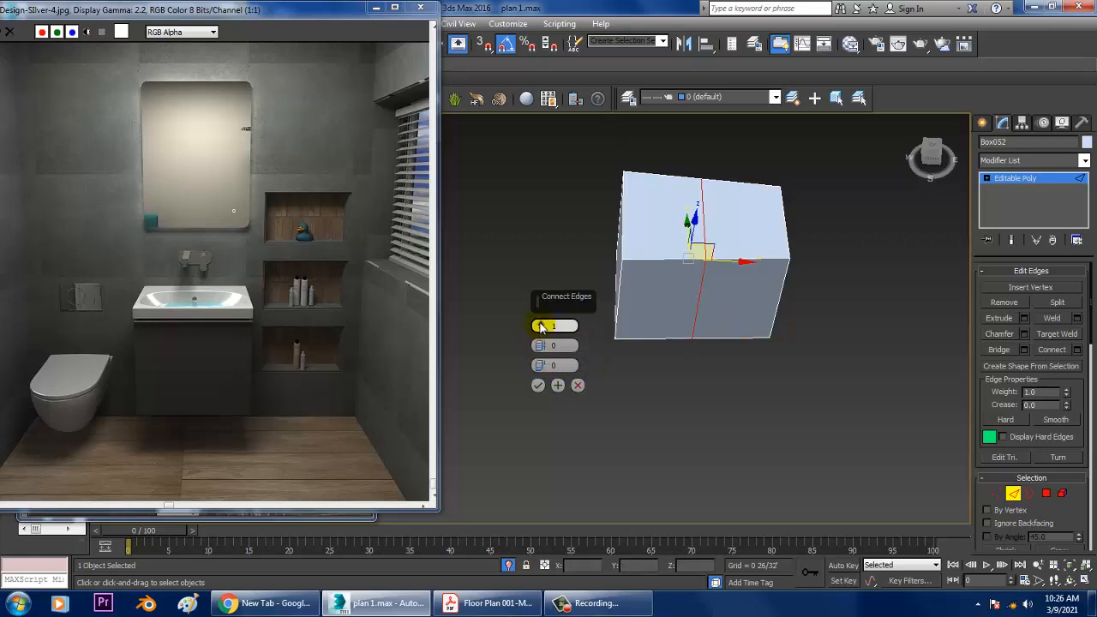
left_click(538, 385)
Step: Select all the crosswise edges between the box's two long sides and connect them with two segments
middle_click_drag(727, 254, 709, 193, "alt")
left_click_drag(689, 144, 694, 206)
left_click_drag(690, 260, 681, 388)
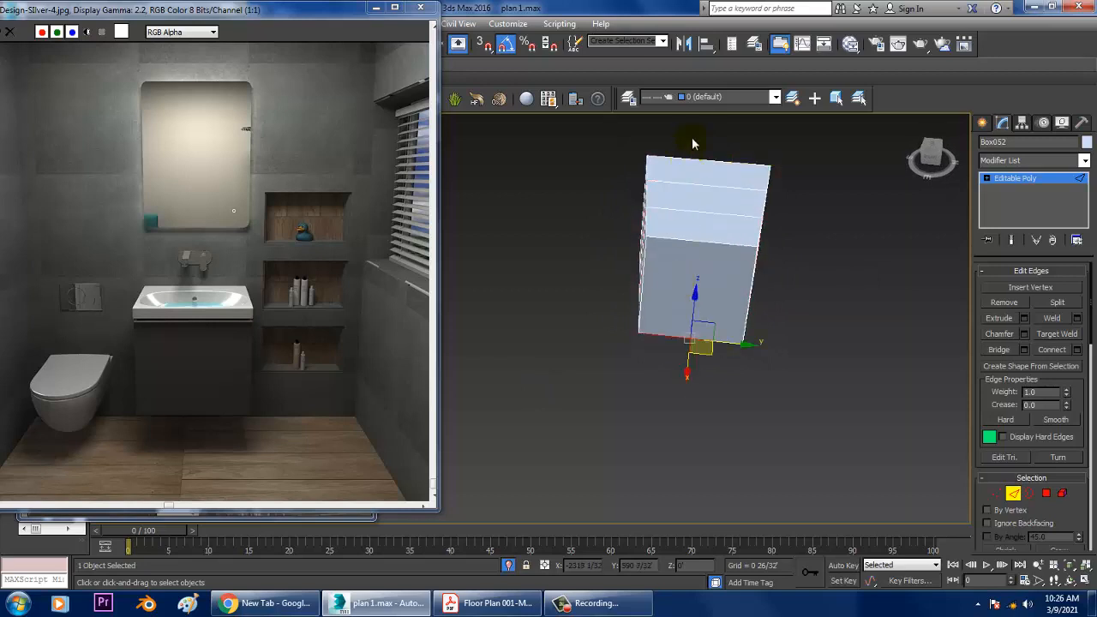
left_click_drag(698, 426, 699, 427)
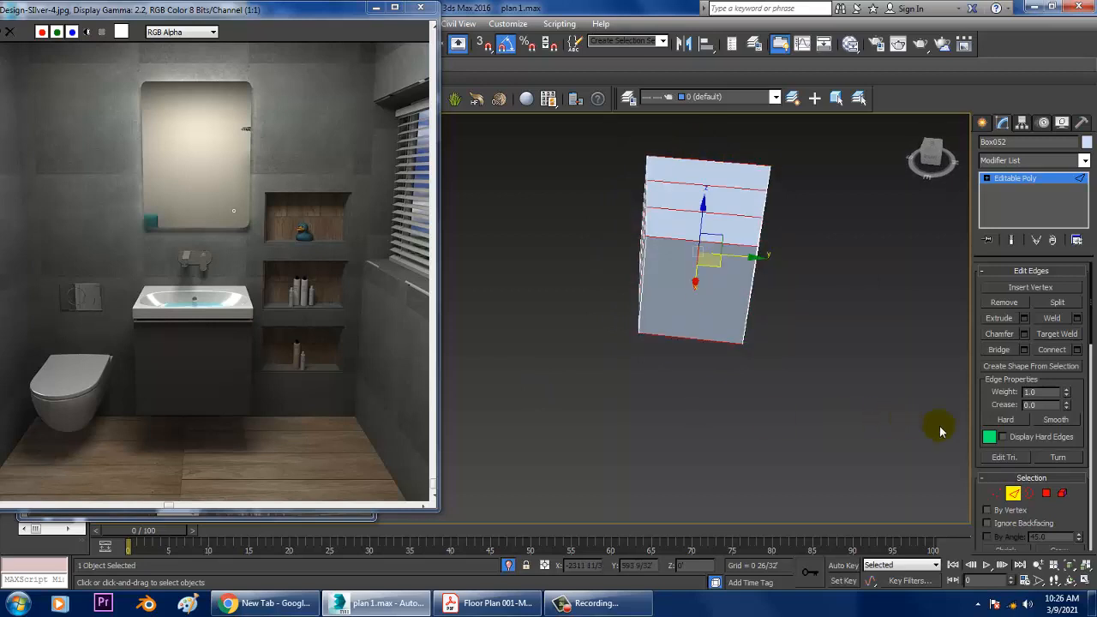
left_click(1078, 352)
left_click(540, 387)
Step: In the top view, select the middle vertices of the narrow front end and move them outward along X to round it
key("alt+w")
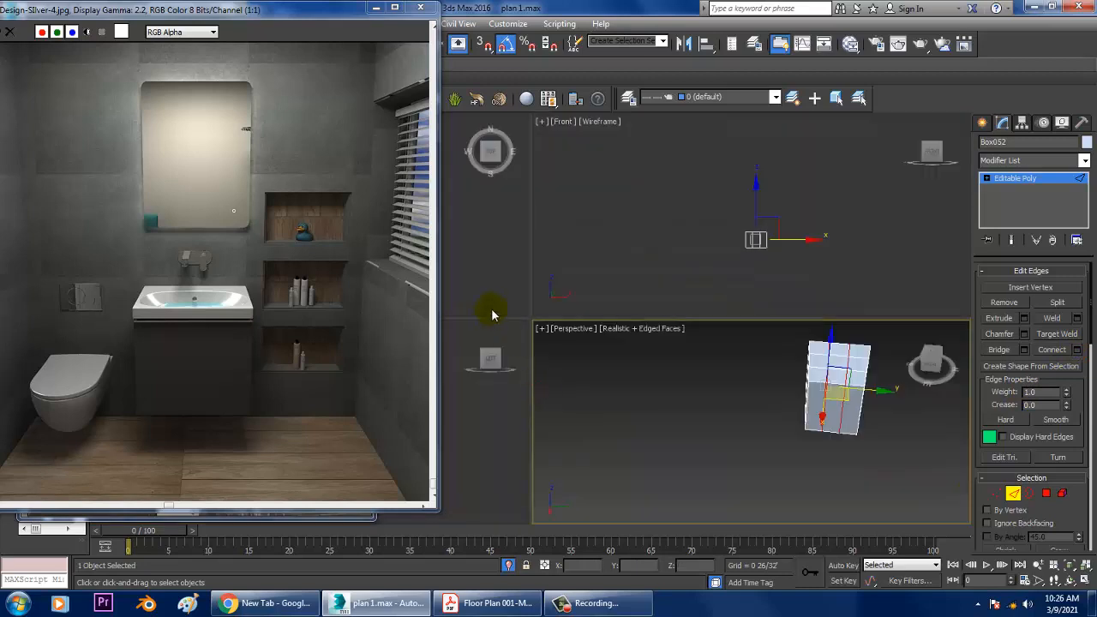
middle_click(506, 279)
key("alt+w")
scroll(618, 281, "down", 5)
middle_click_drag(639, 286, 658, 331)
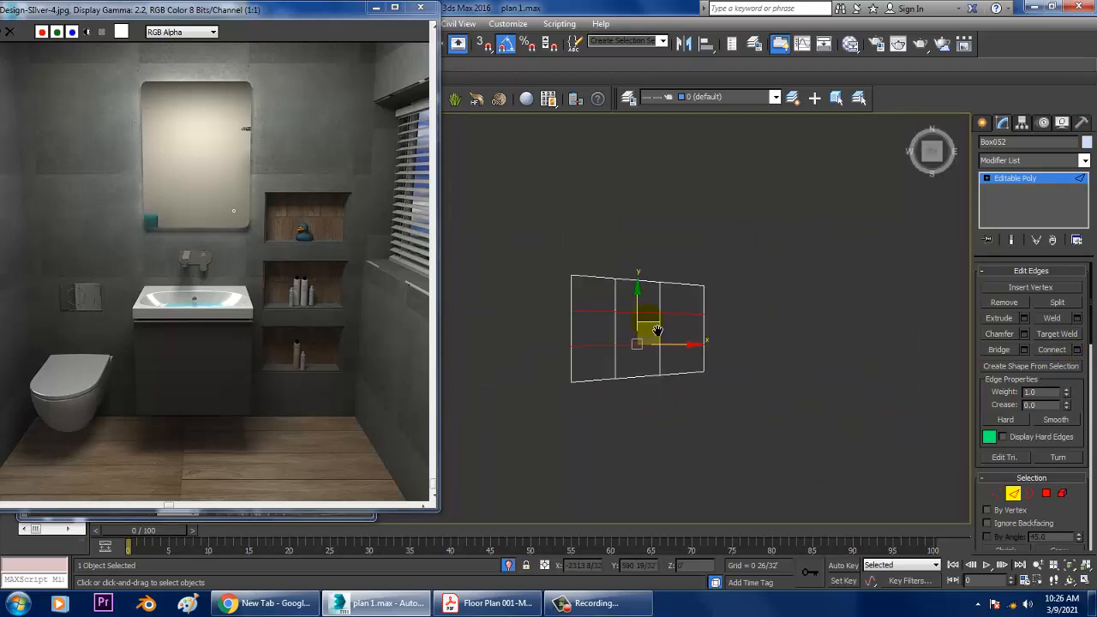
scroll(657, 331, "up", 3)
key("1")
left_click_drag(725, 279, 799, 379)
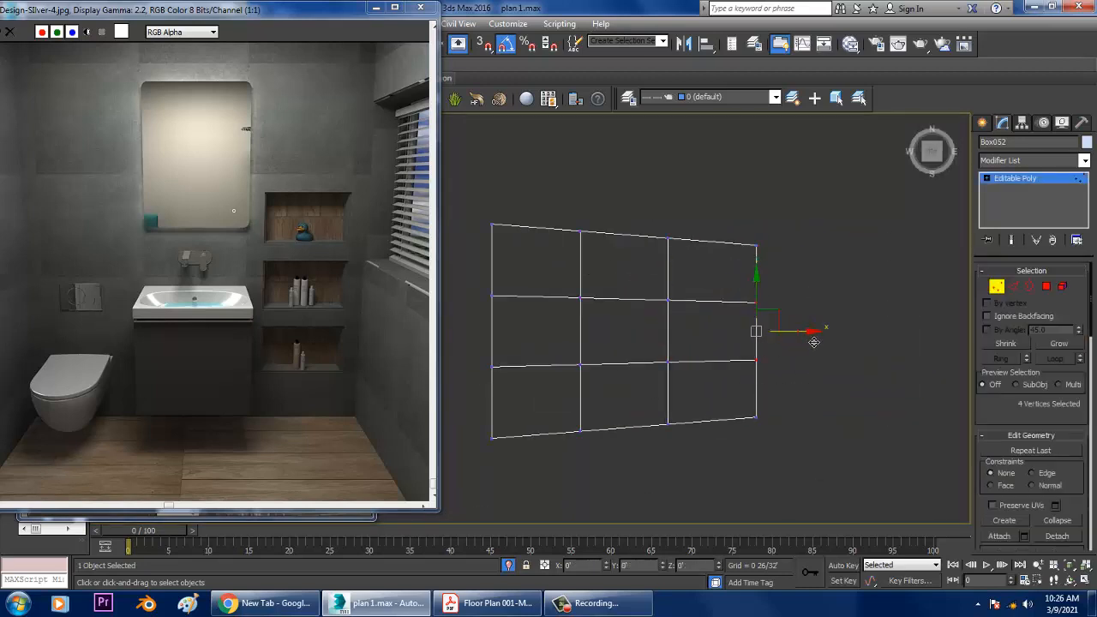
left_click_drag(821, 343, 822, 344)
Step: In the perspective view, select the 16 bottom vertices of the box and scale them down to narrow the base
key("alt+w")
middle_click(835, 413)
key("alt+w")
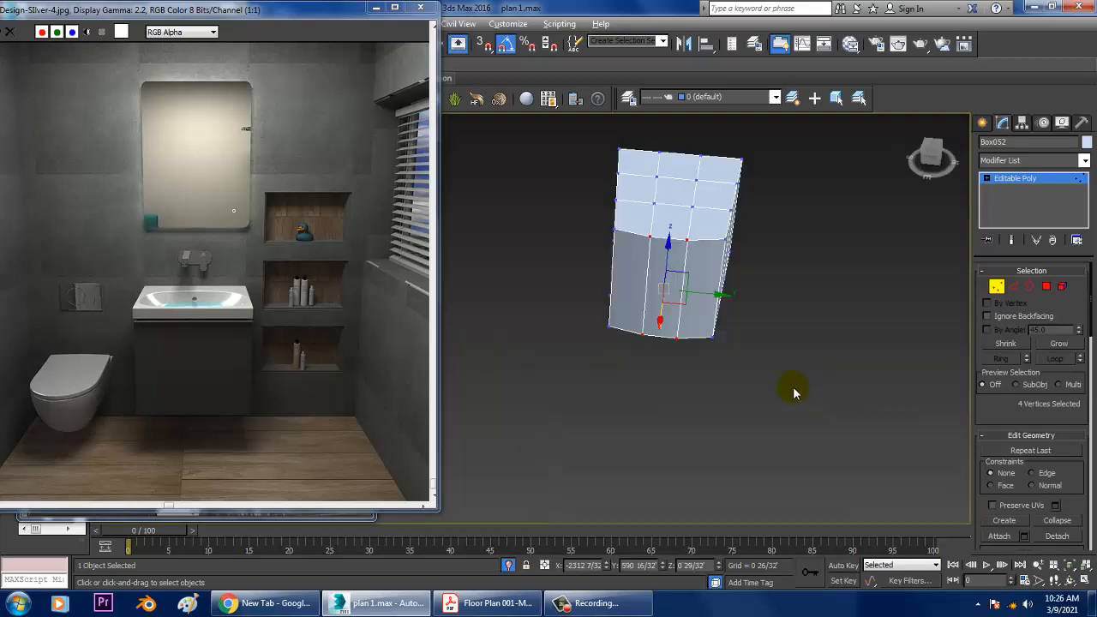
middle_click_drag(794, 391, 799, 356, "alt")
middle_click_drag(806, 347, 644, 319, "alt")
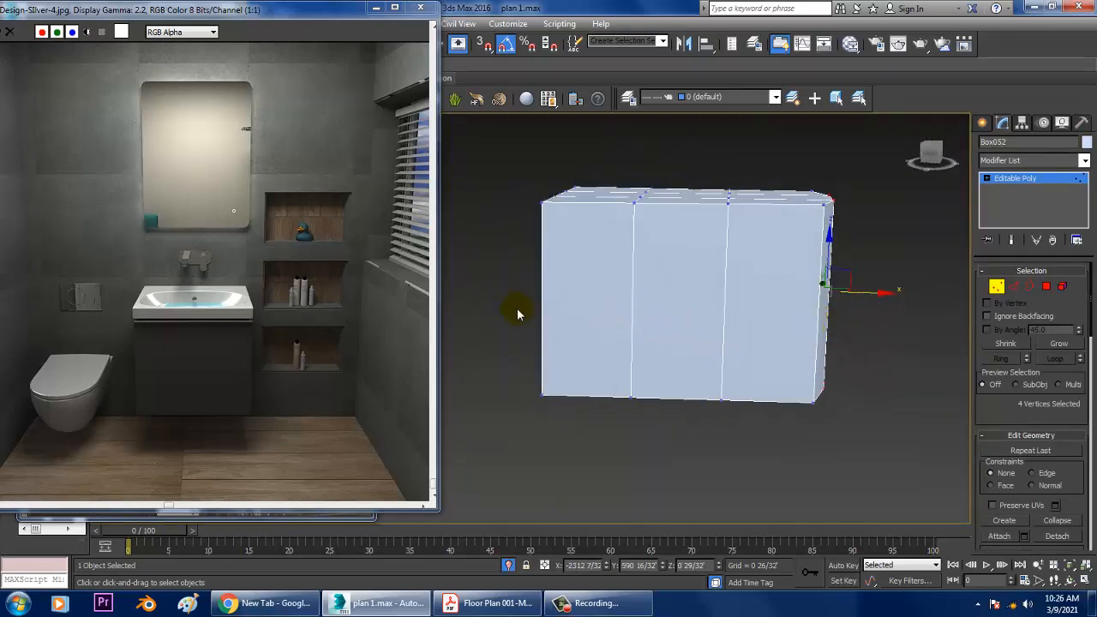
left_click_drag(959, 475, 958, 475)
key("r")
left_click_drag(686, 375, 707, 399)
key("w")
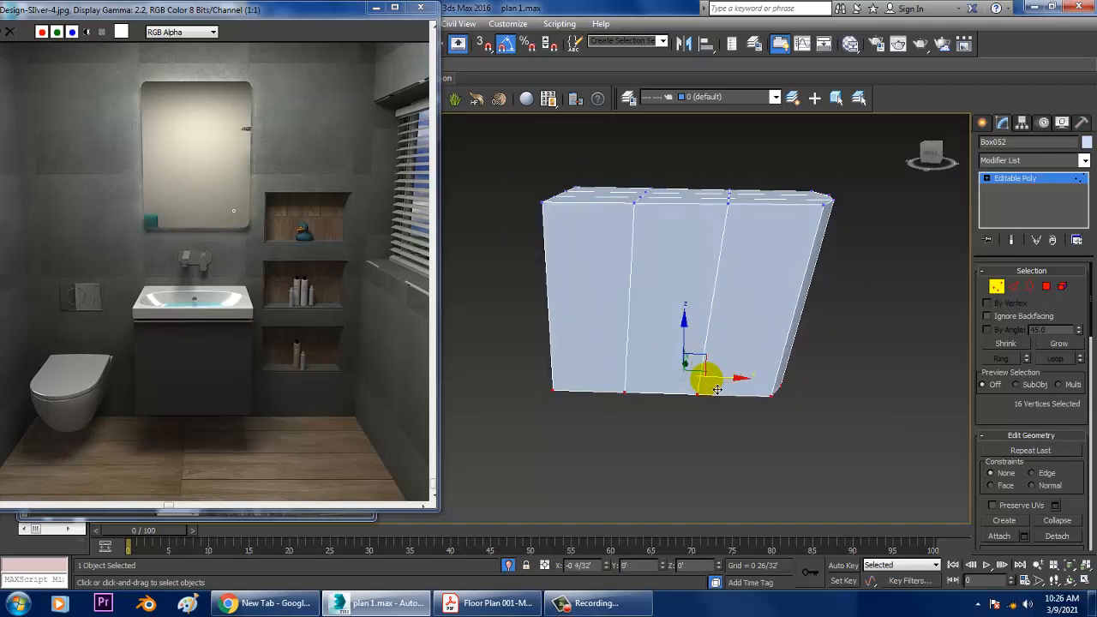
Step: In the front view, move the bottom vertices back along X so the rear side stands vertical
key("alt+w")
middle_click_drag(723, 255, 806, 254, "alt")
scroll(730, 248, "up", 10)
key("f")
scroll(767, 228, "down", 8)
key("alt+w")
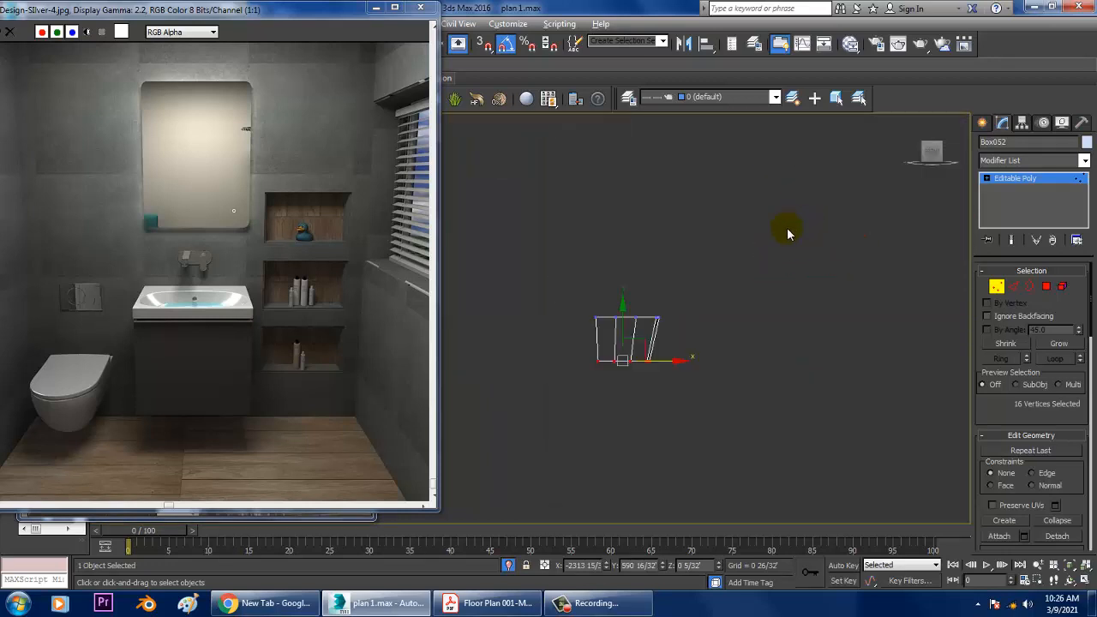
scroll(698, 311, "up", 5)
scroll(770, 311, "up", 3)
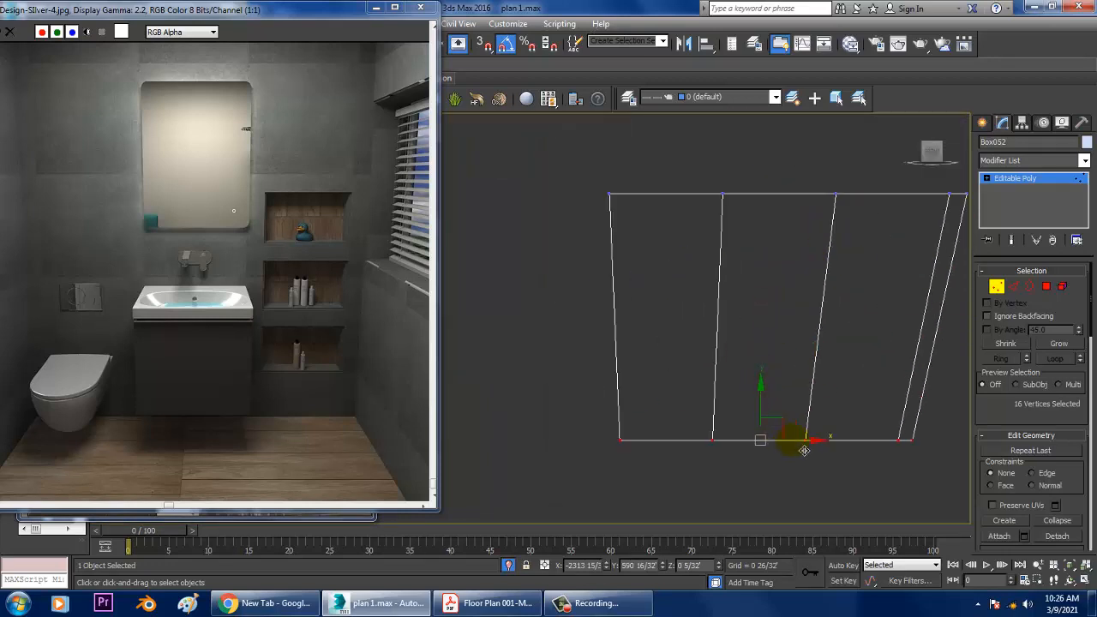
left_click_drag(804, 450, 796, 450)
Step: Select all the upright edges of the tapered box and connect them with four segments
scroll(782, 381, "down", 2)
middle_click_drag(782, 382, 707, 397)
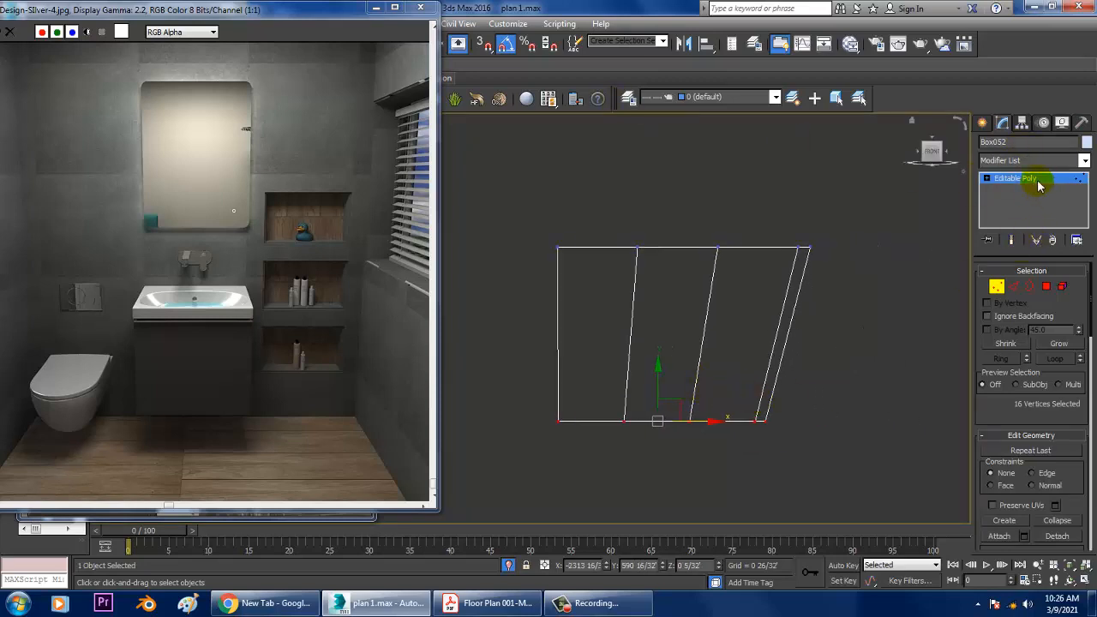
left_click(1014, 287)
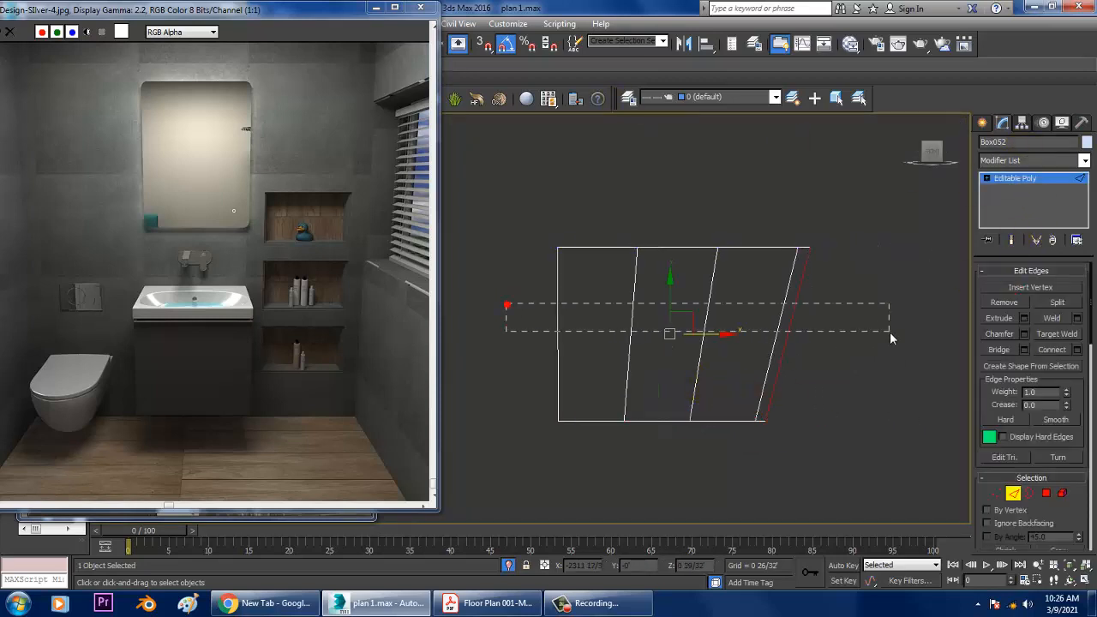
left_click_drag(890, 332, 890, 332)
left_click(1077, 351)
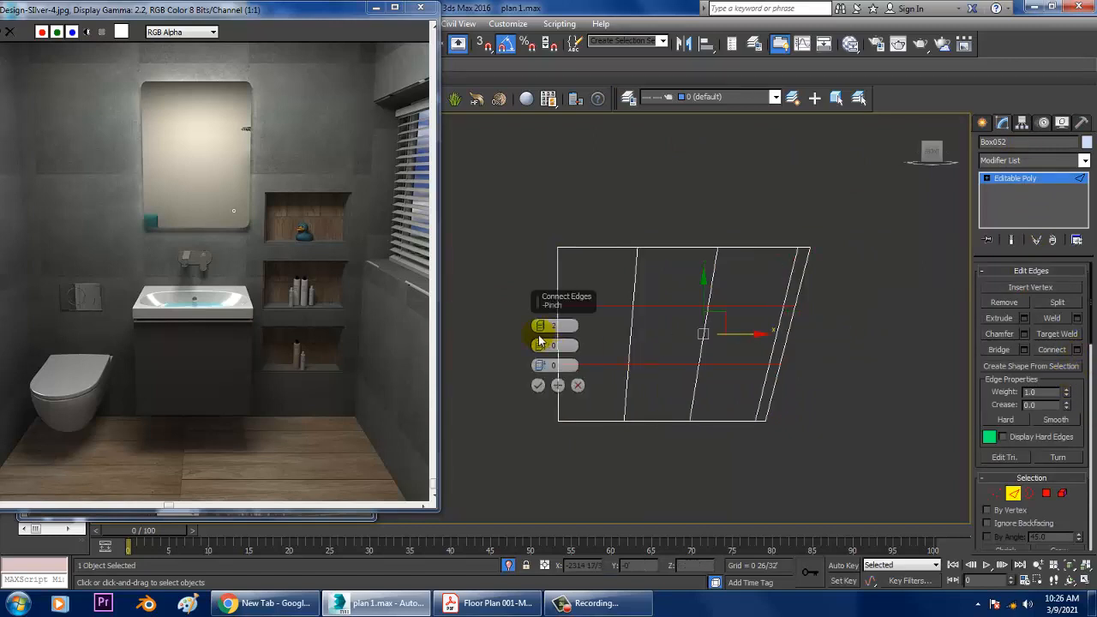
left_click(538, 386)
Step: Move the intermediate vertex rows of the front end outward along X to curve its profile, and leave sub-object editing
key("1")
key("ctrl+a")
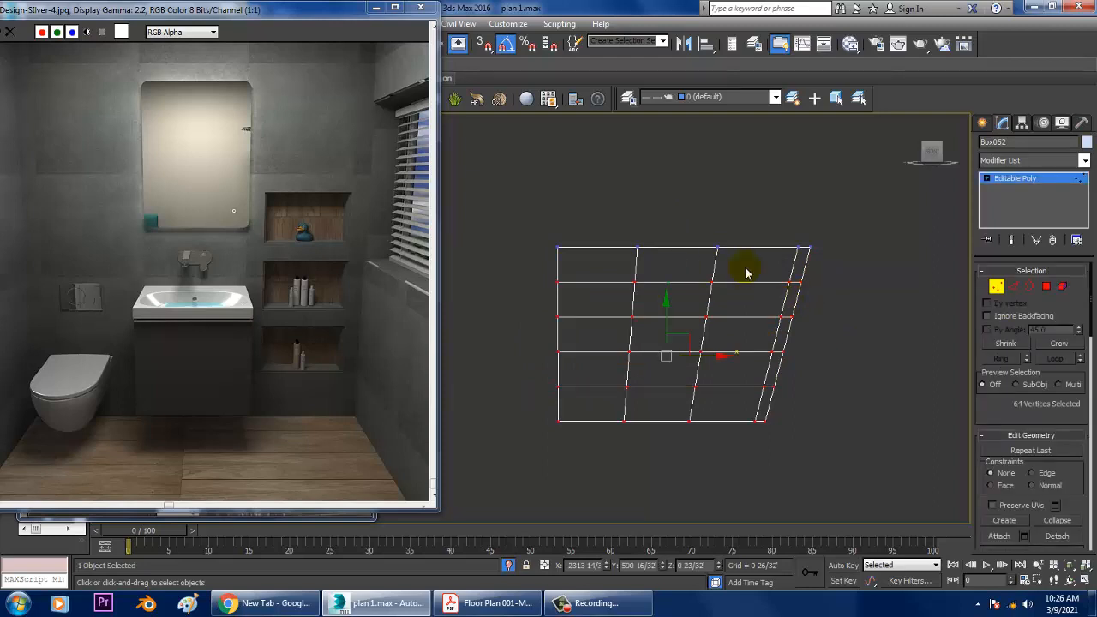
left_click_drag(830, 335, 838, 335)
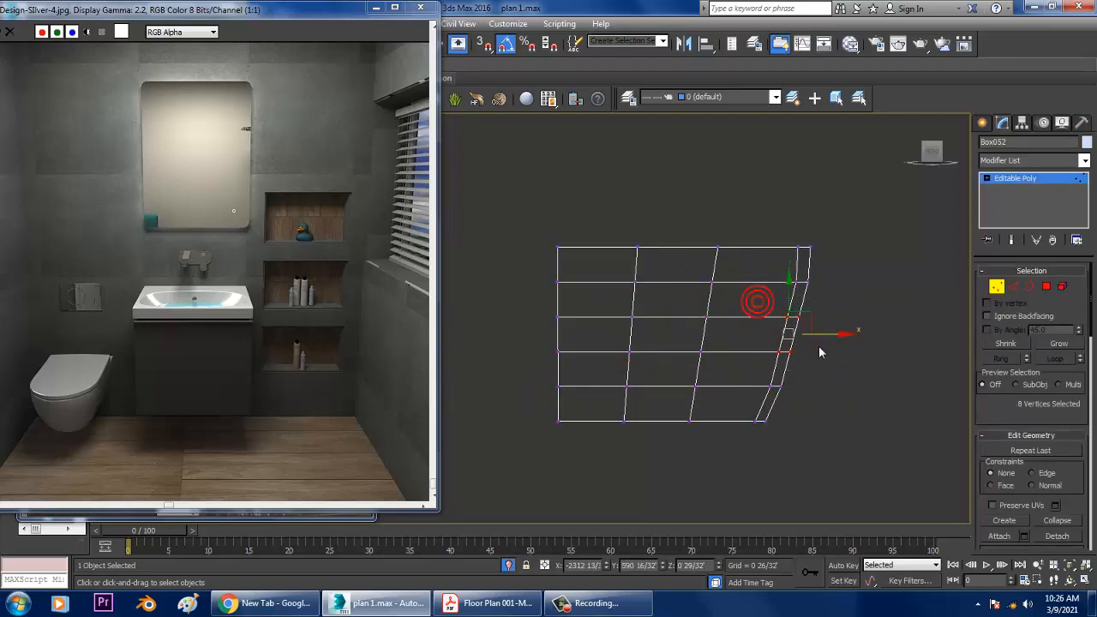
key("alt+w")
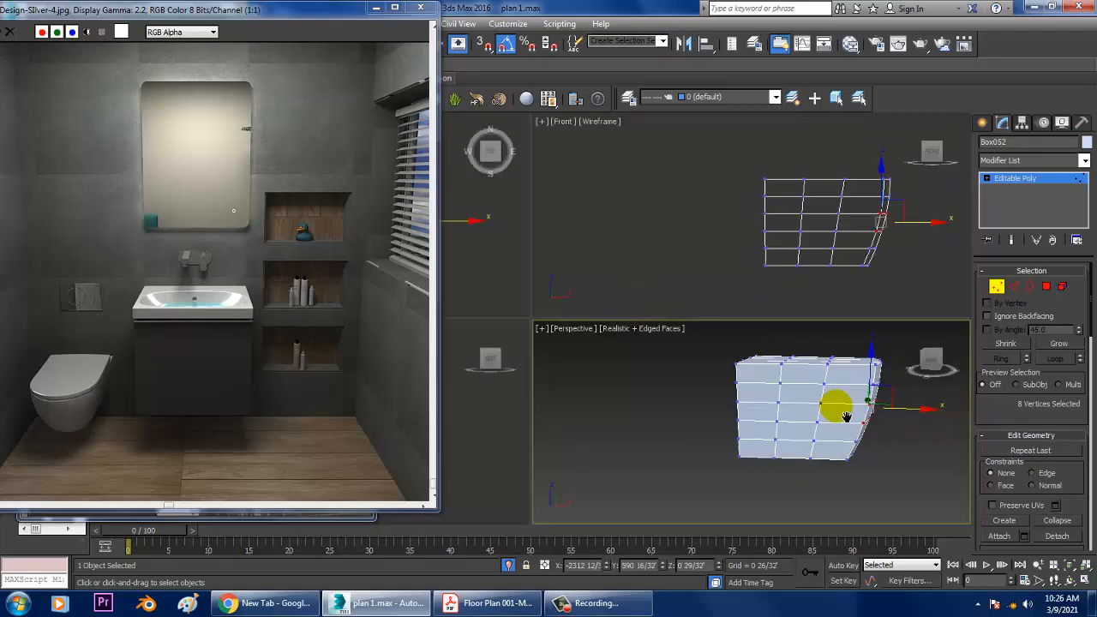
middle_click_drag(843, 411, 808, 346, "alt")
key("alt+w")
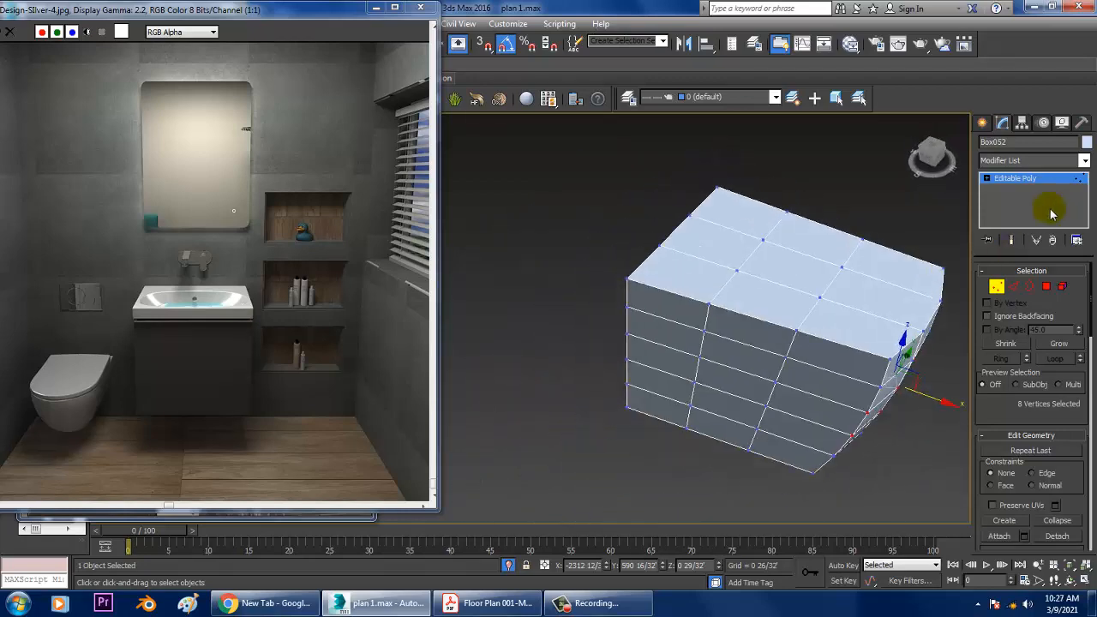
left_click(996, 287)
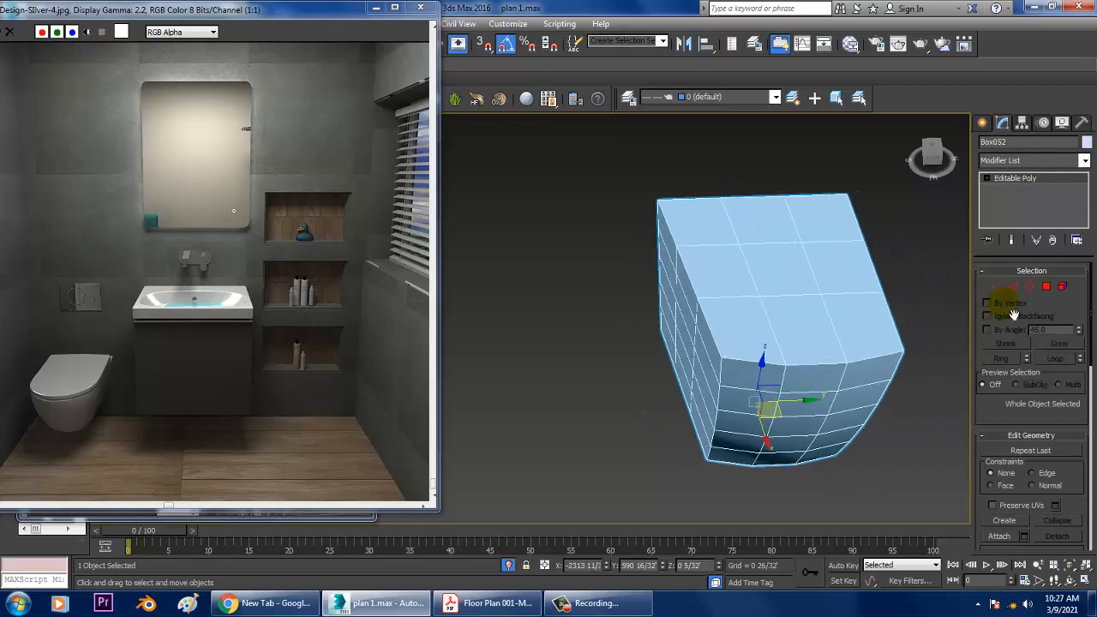
left_click(1012, 287)
middle_click_drag(763, 371, 918, 296, "alt")
left_click(1016, 179)
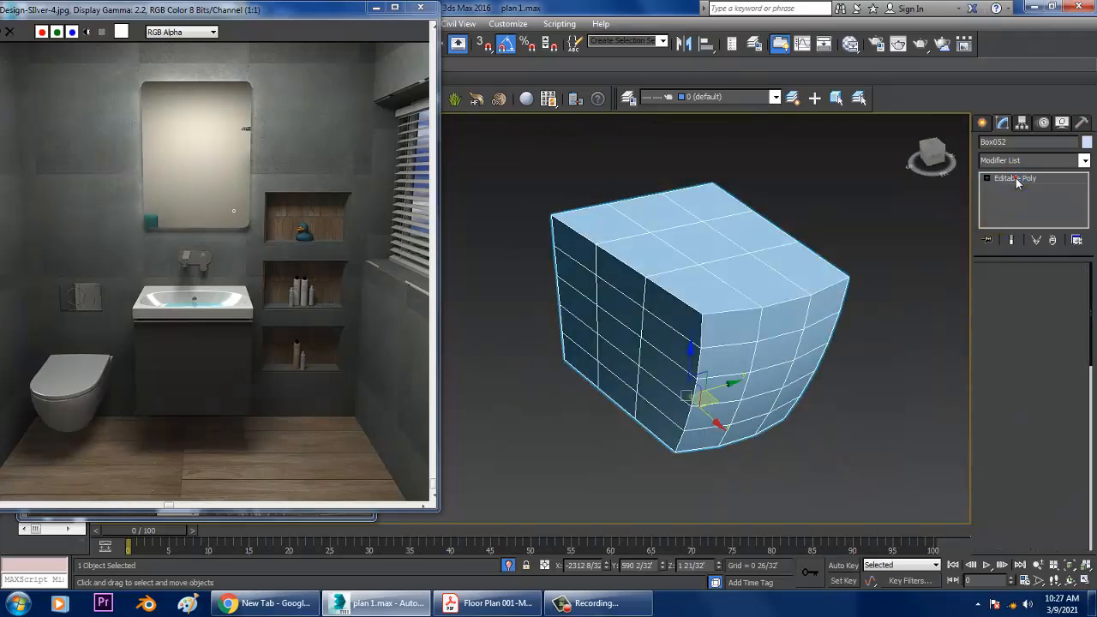
Step: In the top view, draw a thin box covering the toilet bowl's outline to serve as its lid
key("alt+w")
right_click(507, 238)
key("alt+w")
scroll(516, 237, "down", 3)
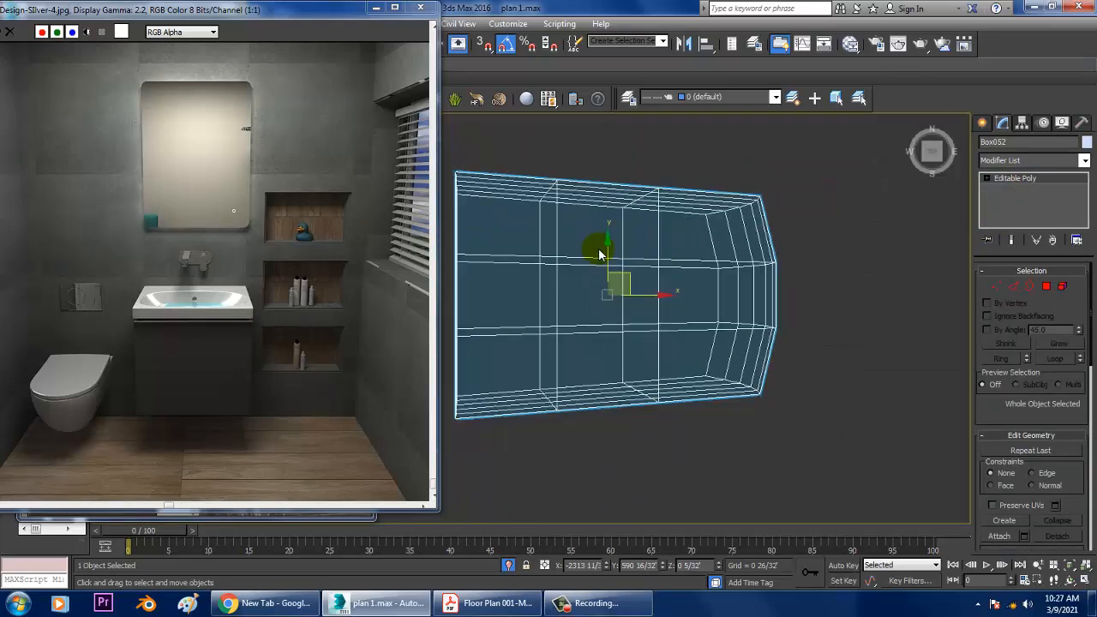
left_click_drag(668, 275, 714, 295)
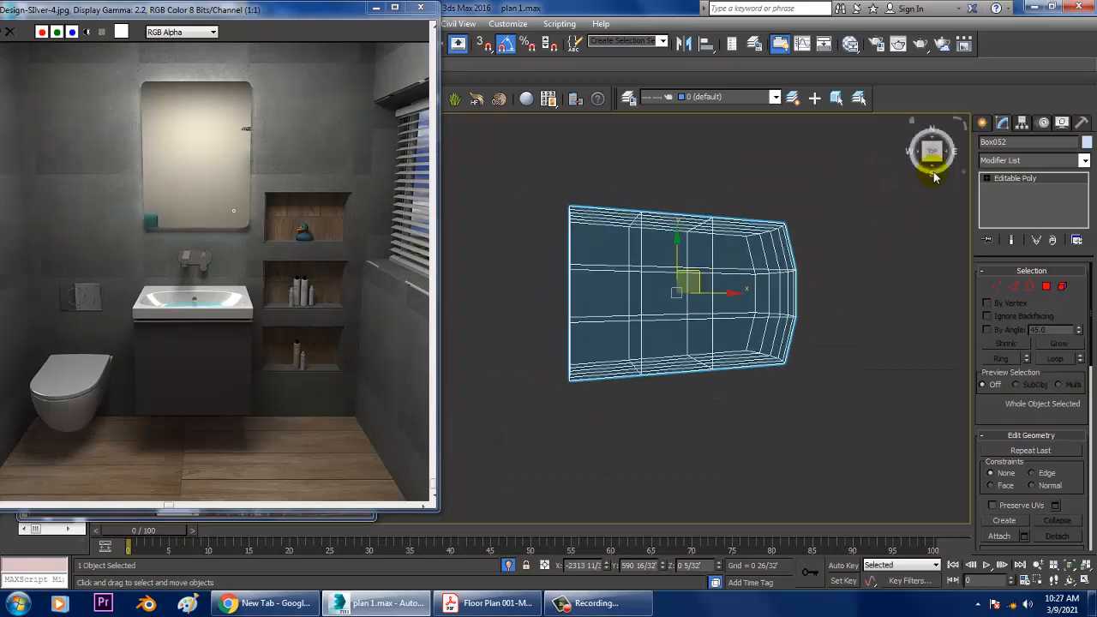
left_click(981, 122)
left_click(1006, 210)
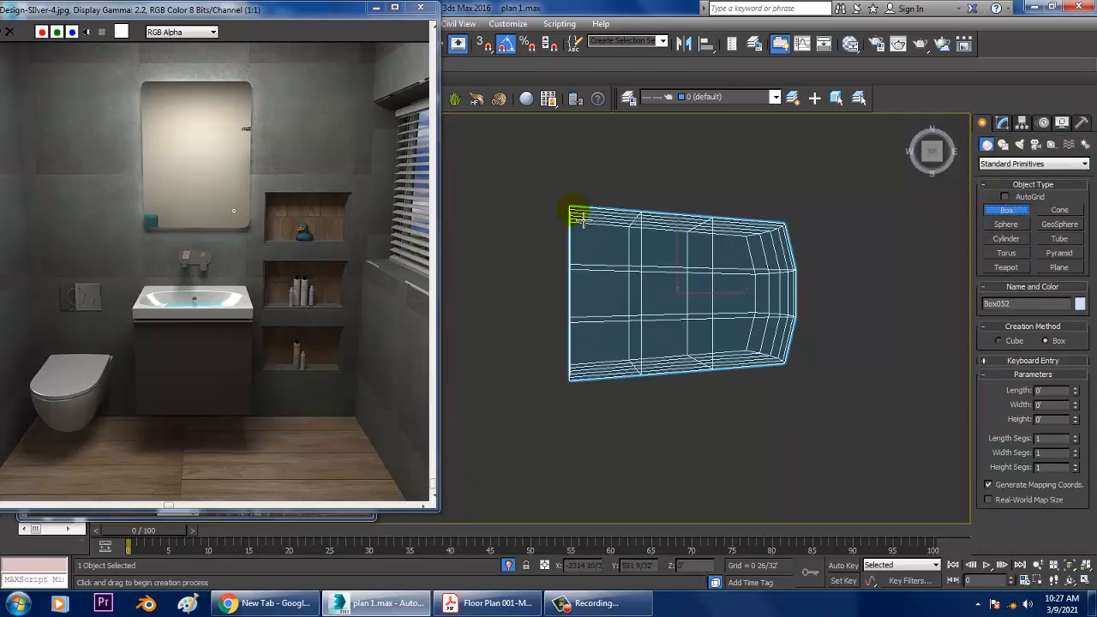
left_click_drag(570, 208, 807, 392)
left_click(801, 370)
right_click(806, 371)
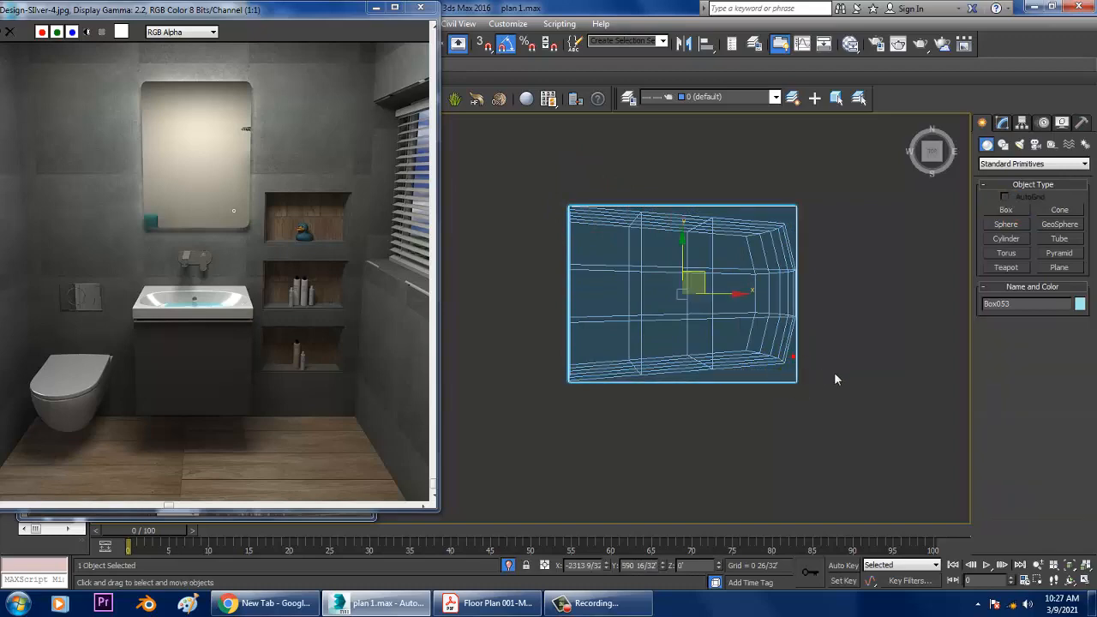
Step: Raise the new thin box along Z onto the bowl's top and convert it to an editable poly
key("alt+w")
right_click(820, 394)
key("alt+w")
middle_click_drag(819, 394, 685, 380, "alt")
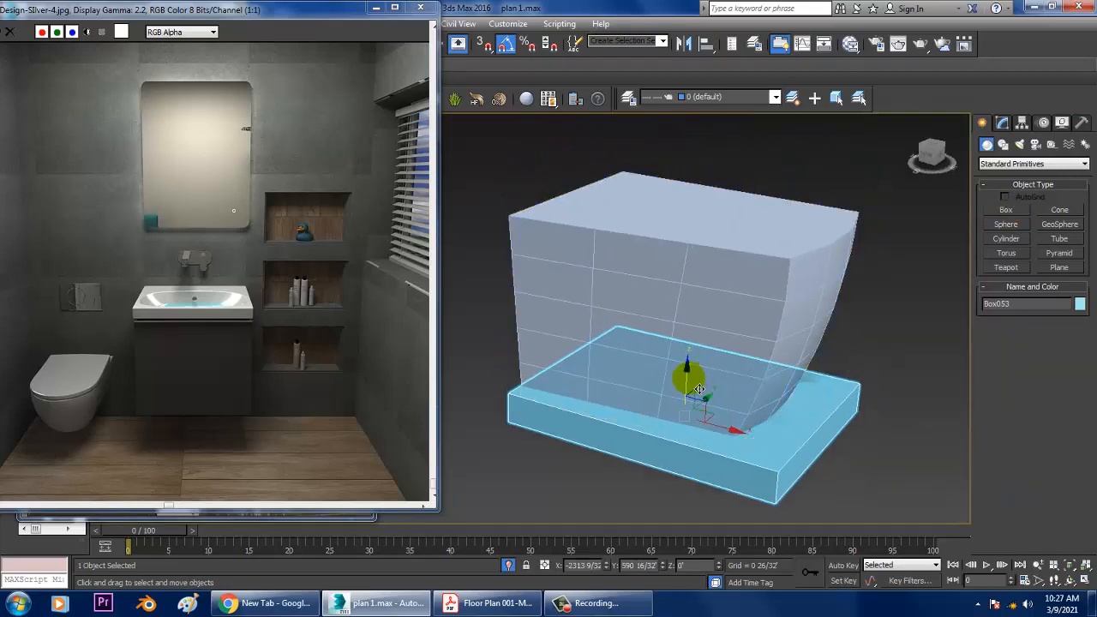
left_click_drag(707, 276, 705, 186)
key("r")
key("w")
right_click(778, 208)
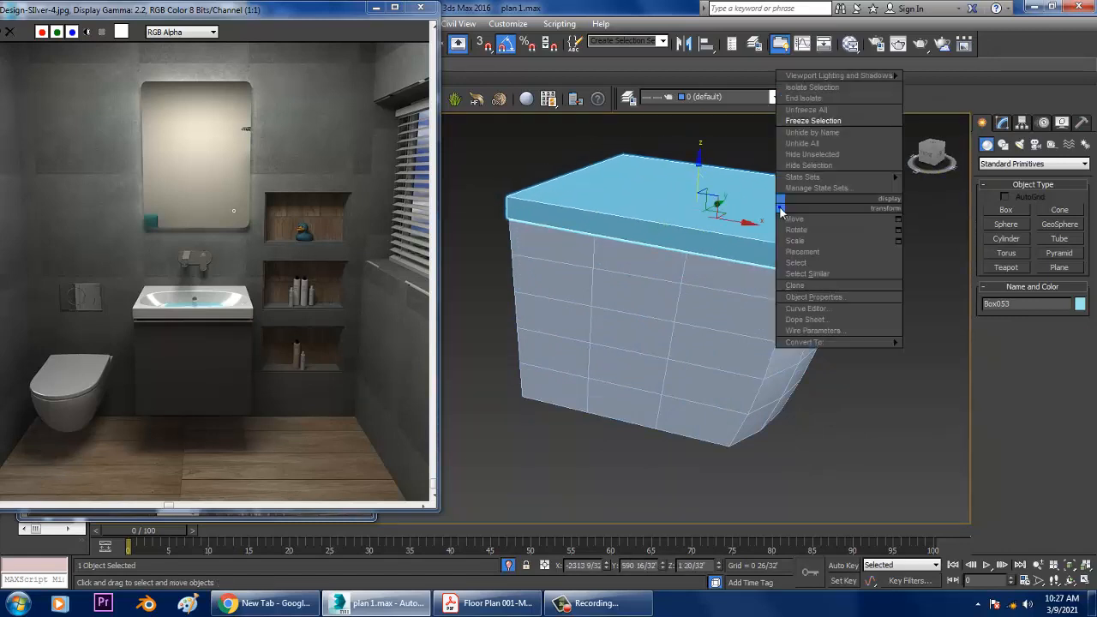
mouse_move(848, 342)
left_click(938, 353)
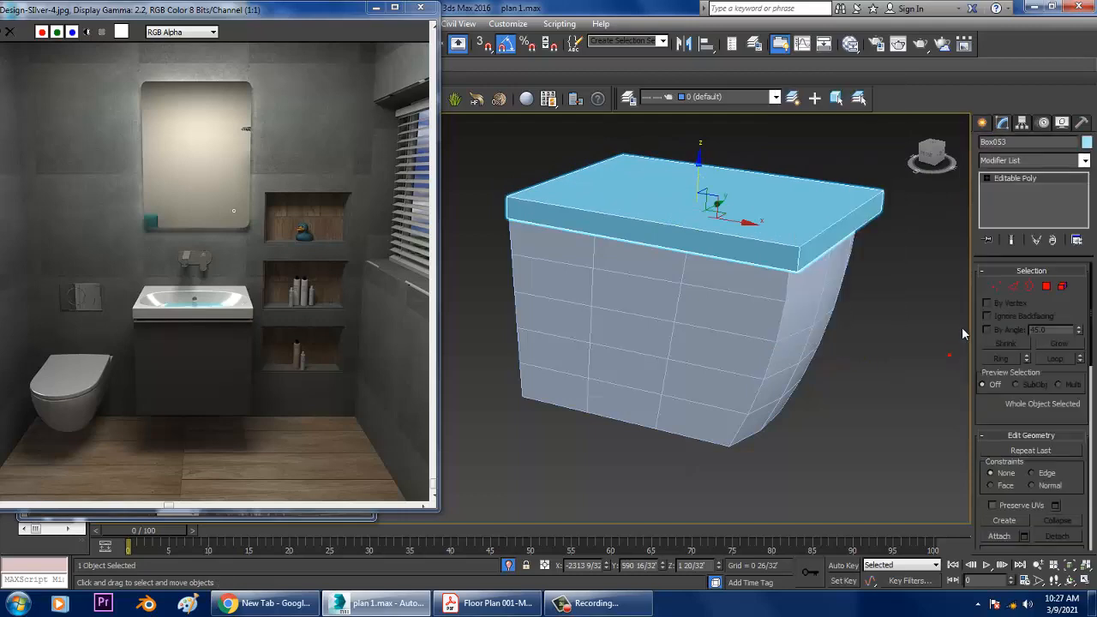
Step: Select the lid's front and rear end edges in the top view and connect them with two segments
left_click(1014, 286)
key("q")
key("alt+w")
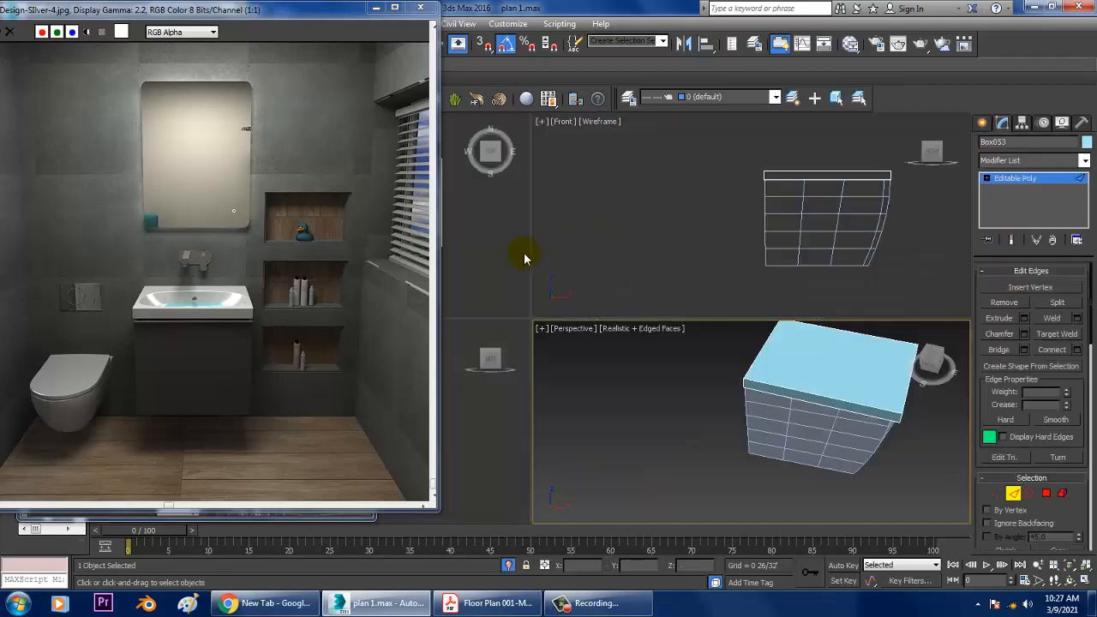
left_click(515, 258)
key("alt+w")
scroll(612, 277, "up", 5)
scroll(678, 284, "down", 5)
left_click_drag(510, 278, 847, 354)
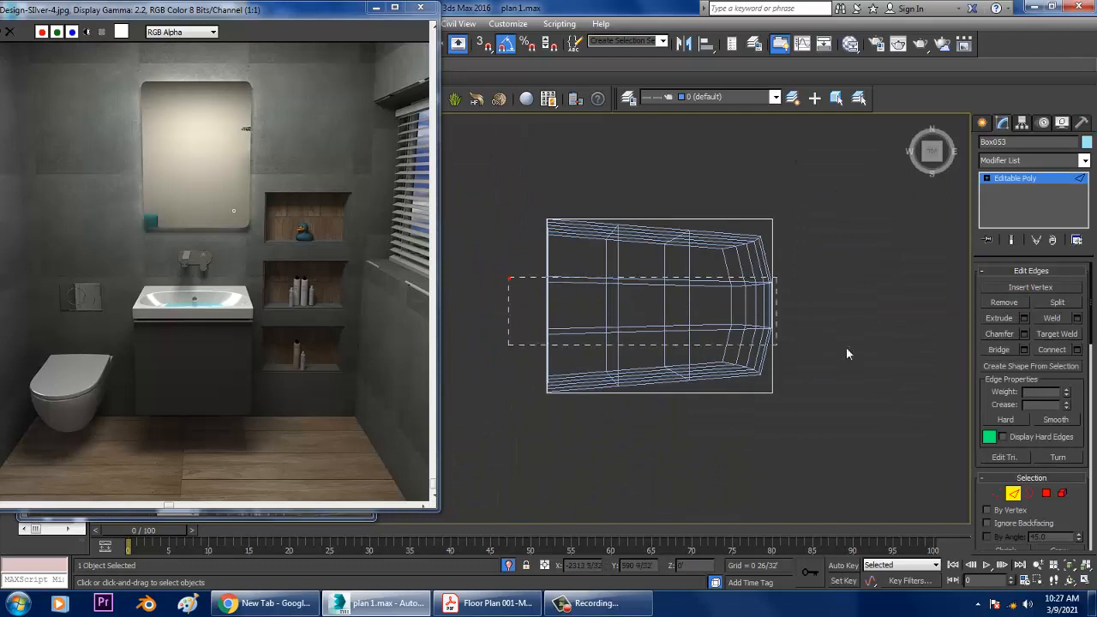
left_click(1077, 351)
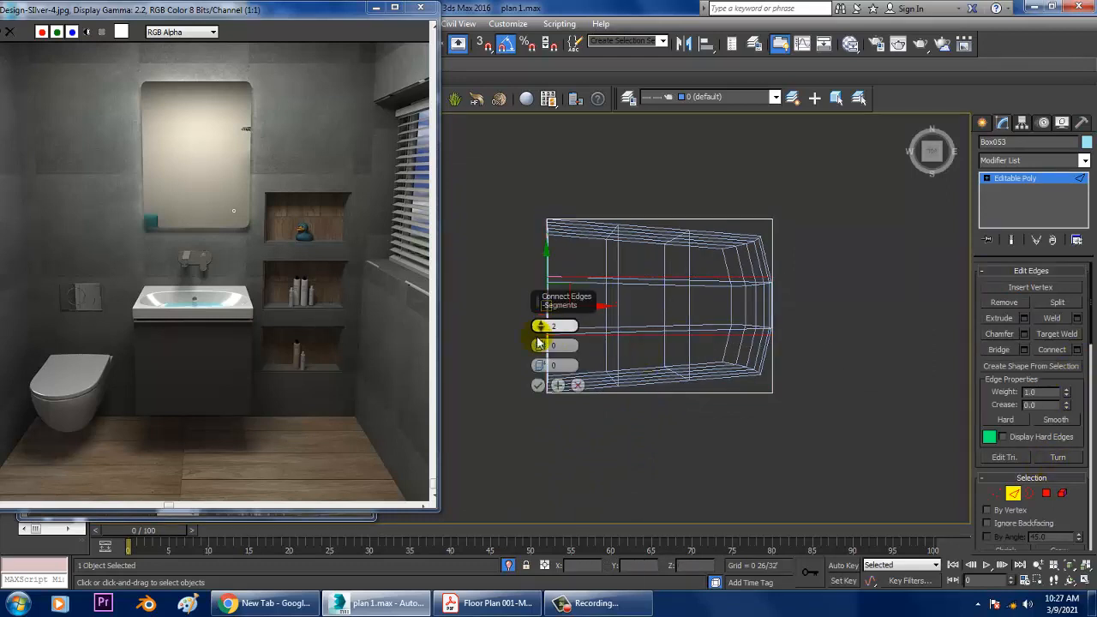
left_click(537, 385)
Step: Scale the lid's eight front vertices narrower along Y and move the front corner vertices back along X to follow the bowl's outline
scroll(778, 282, "up", 2)
key("1")
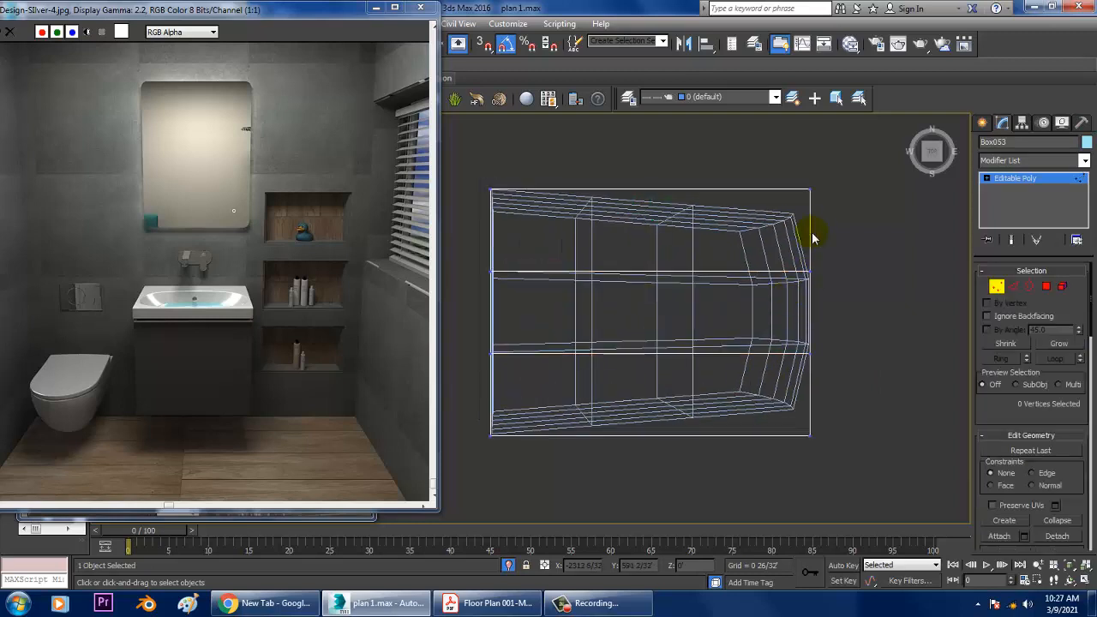
left_click_drag(817, 272, 823, 271)
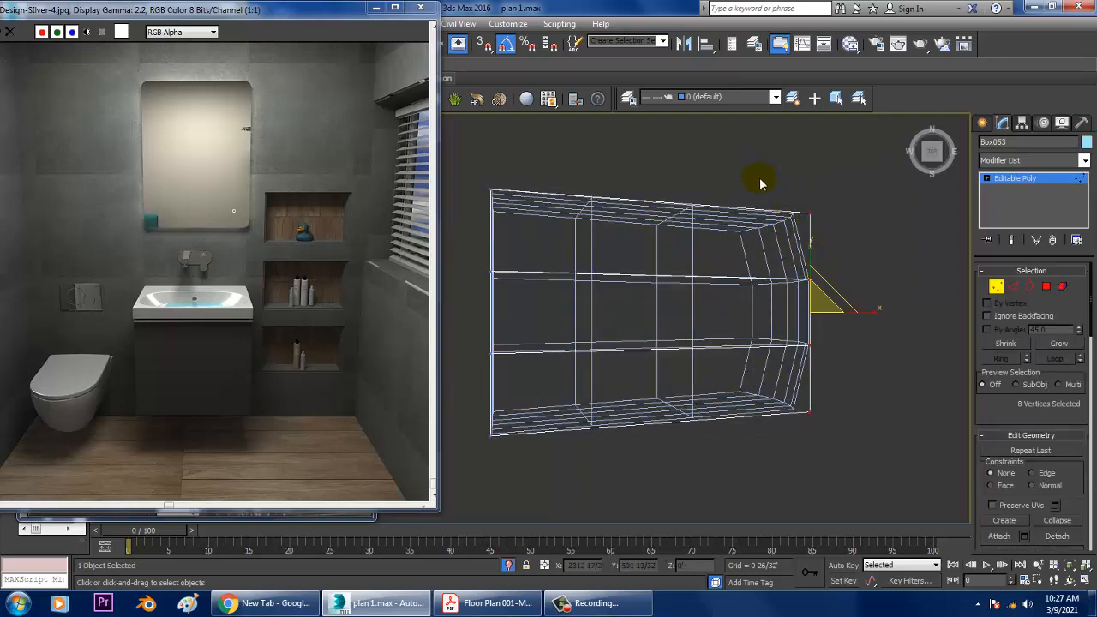
left_click_drag(885, 477, 883, 476)
left_click_drag(861, 326, 843, 326)
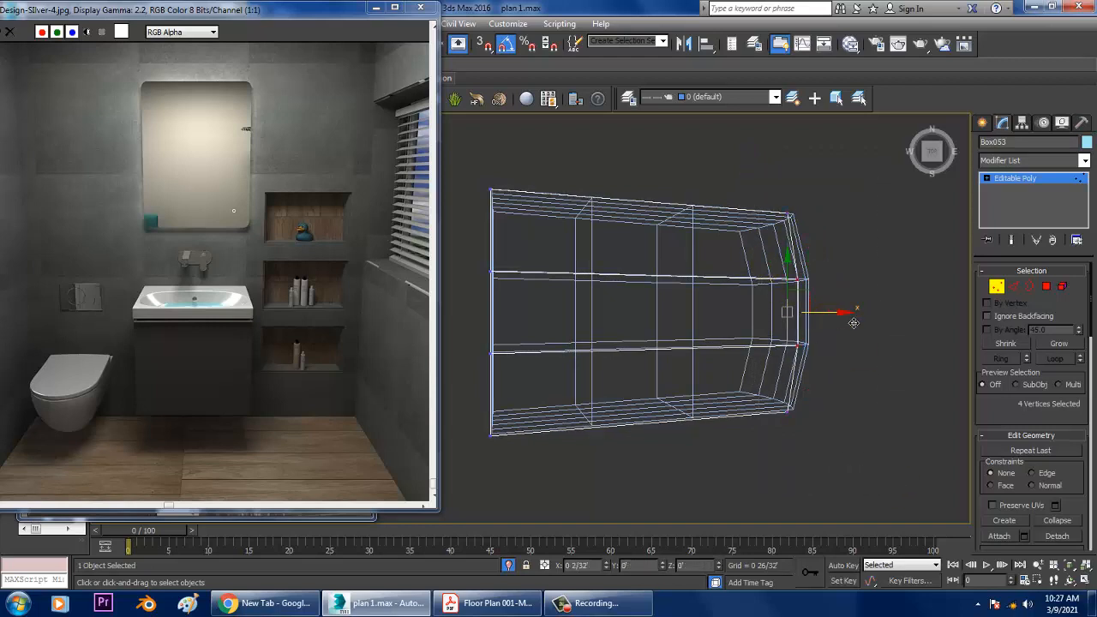
key("alt+w")
right_click(831, 411)
key("alt+w")
middle_click_drag(813, 411, 823, 391, "alt")
left_click(1017, 180)
Step: Try a TurboSmooth modifier on the bowl, then undo it
middle_click_drag(763, 330, 739, 344, "alt")
left_click(774, 337)
left_click(1019, 162)
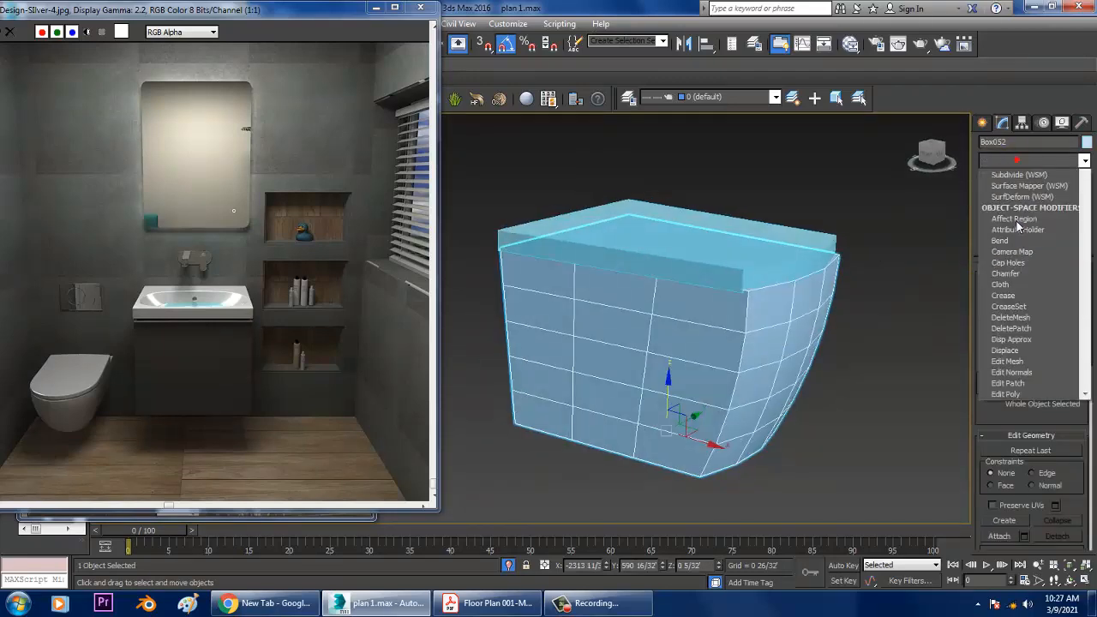
scroll(1020, 227, "down", 20)
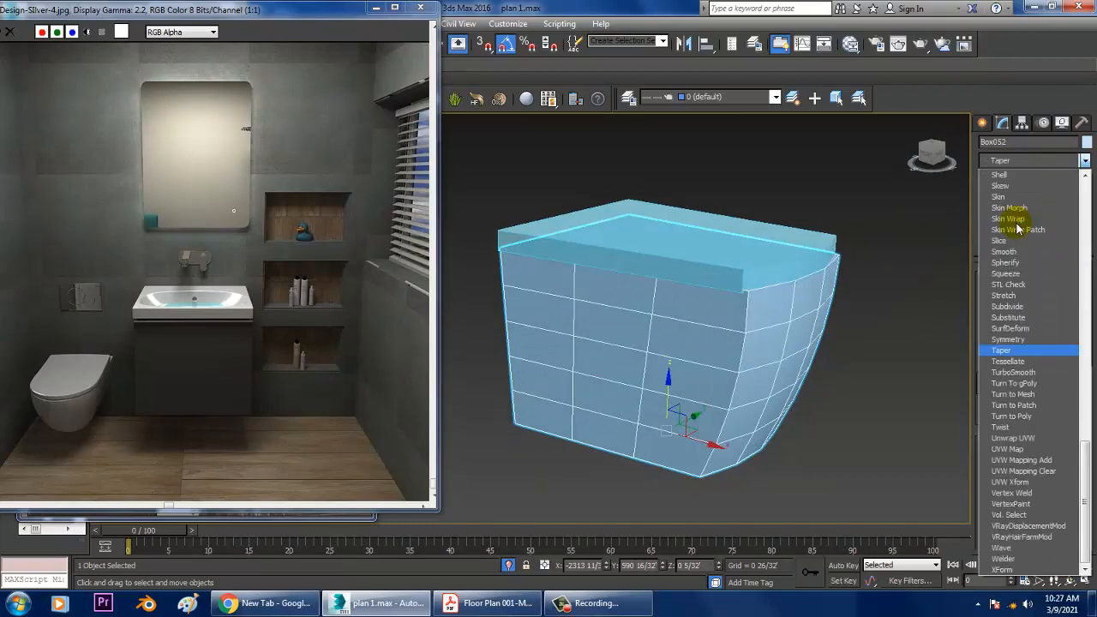
left_click(1027, 372)
middle_click_drag(873, 331, 950, 298, "alt")
key("ctrl+z")
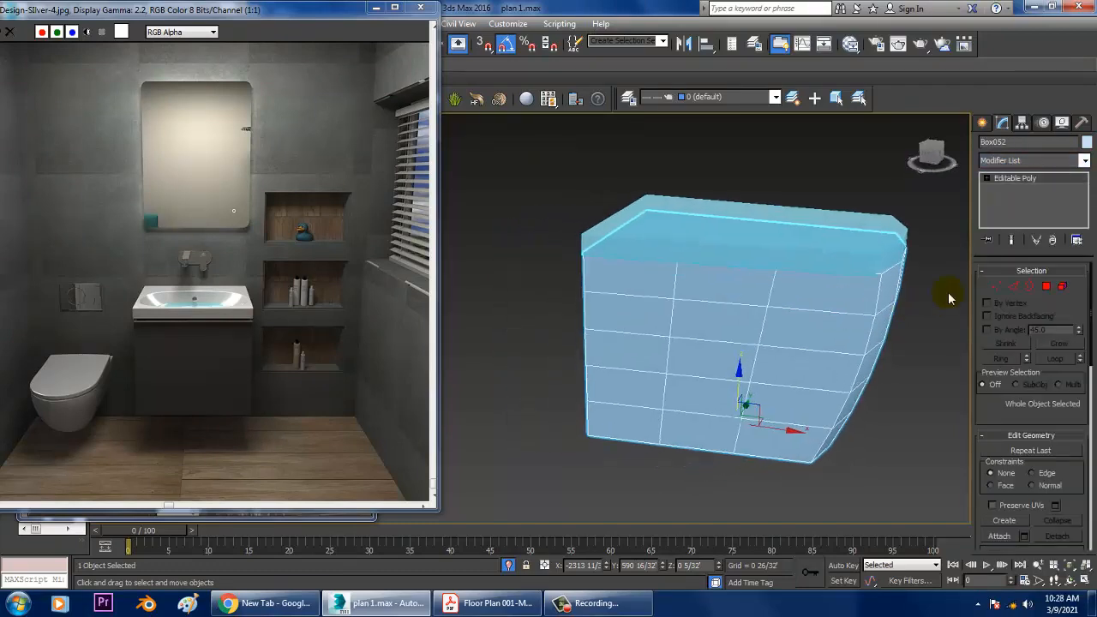
Step: Try selecting the lengthwise edges of the bowl's rear and front sections in the shaded view
left_click(1017, 288)
middle_click_drag(771, 317, 610, 202, "alt")
left_click_drag(625, 534, 625, 532)
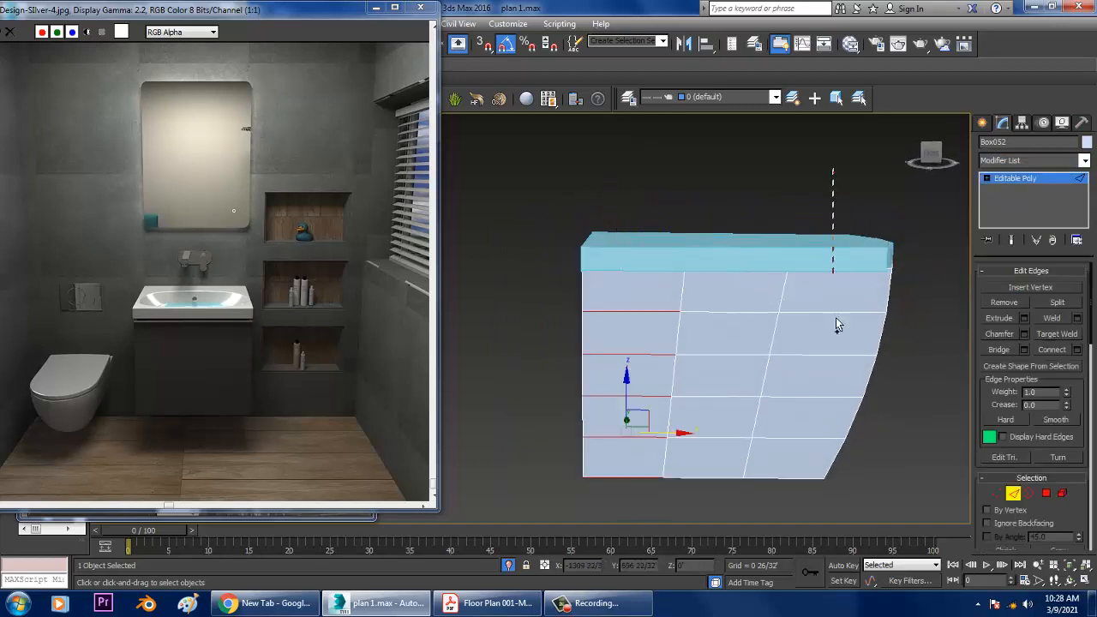
left_click_drag(807, 526, 811, 519, "ctrl")
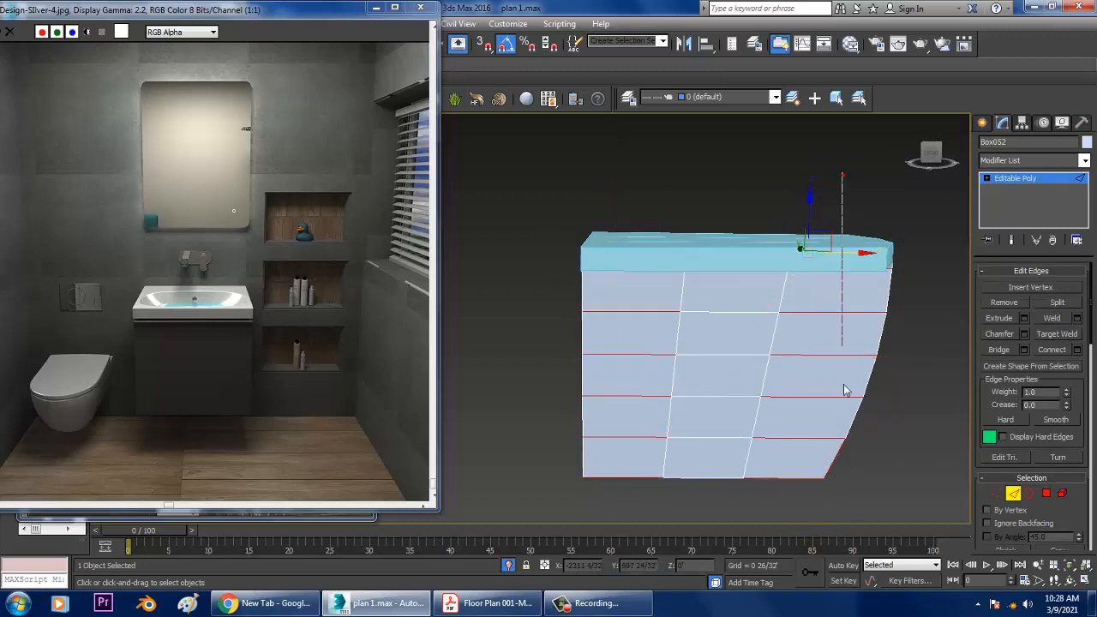
right_click(935, 473)
left_click(878, 508)
left_click(796, 485)
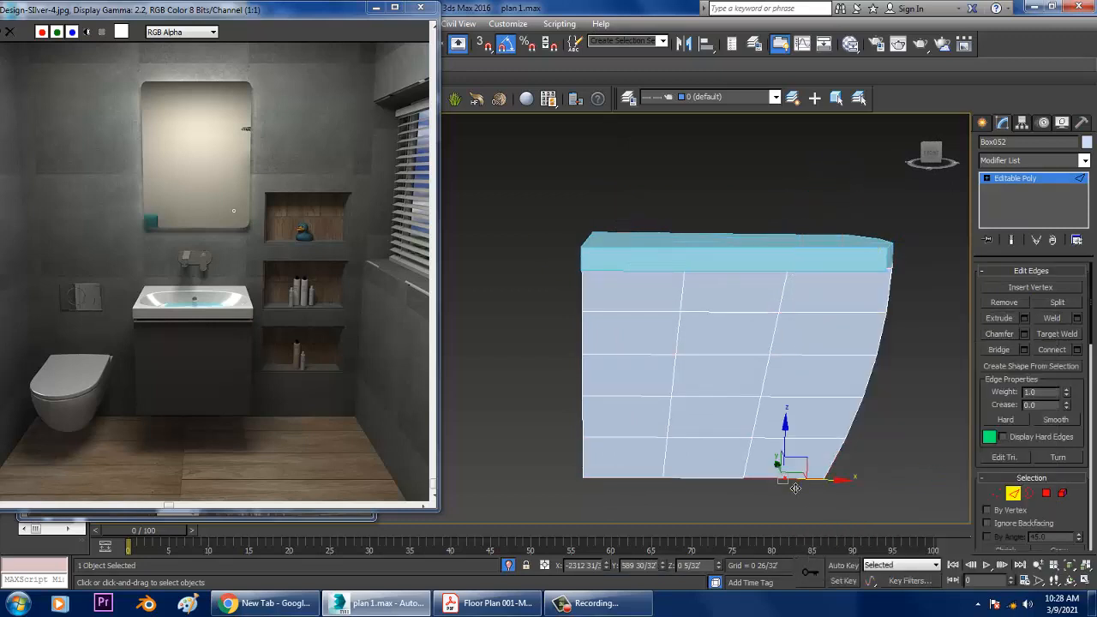
left_click(782, 438, "ctrl")
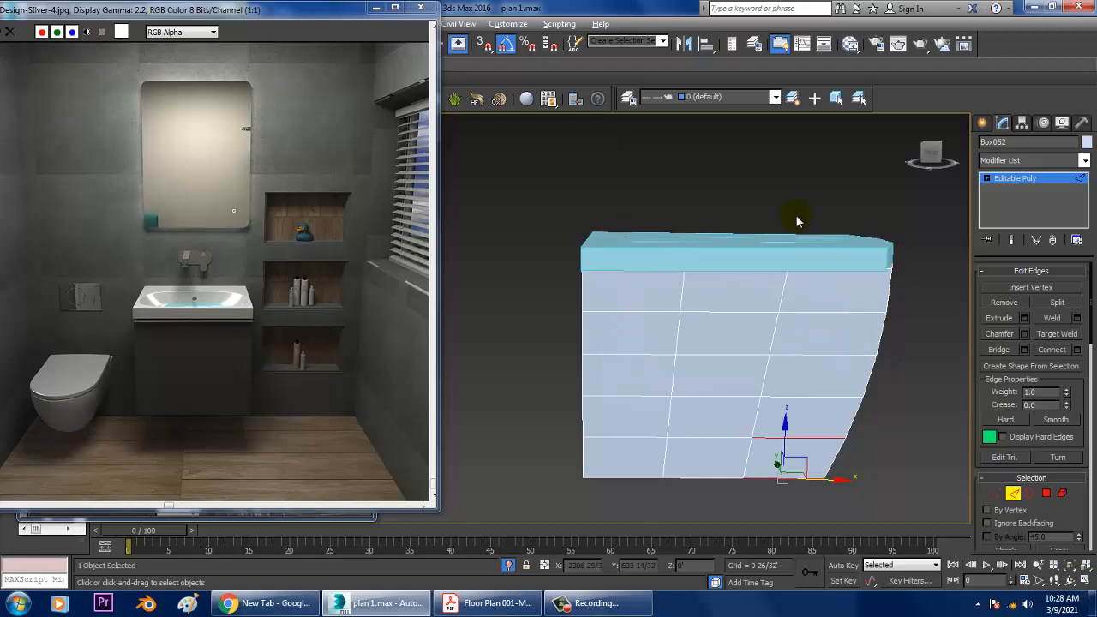
right_click(811, 449)
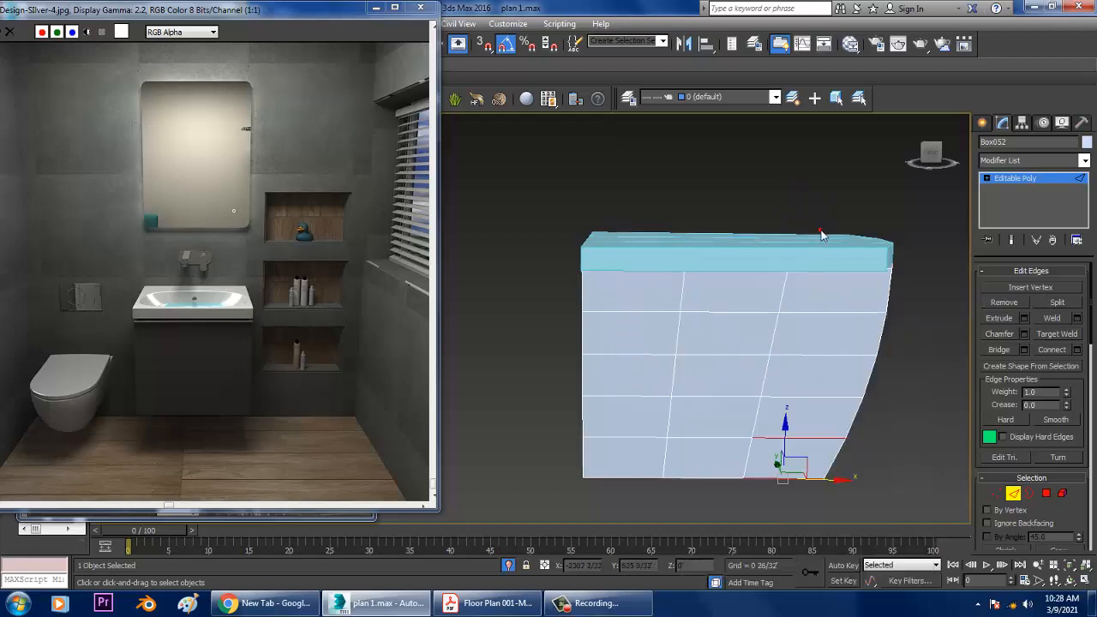
Step: In wireframe, select the lengthwise edges of the bowl's front and rear sections and connect them with two segments at pinch 69
key("F3")
middle_click_drag(876, 310, 743, 226, "alt")
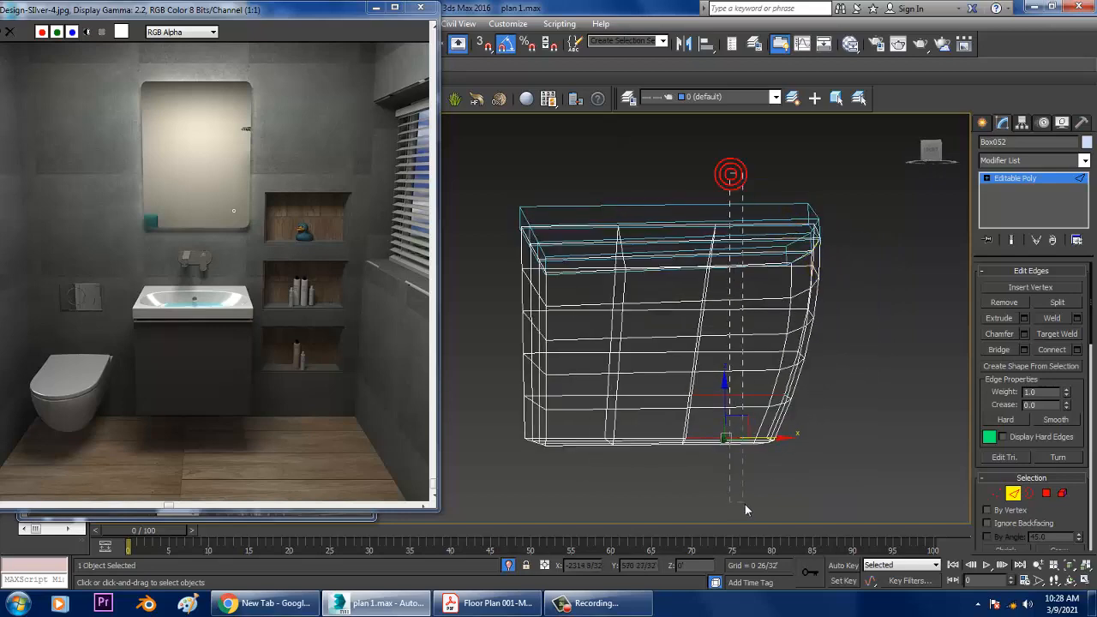
key("alt+r")
left_click_drag(586, 405, 589, 510, "ctrl")
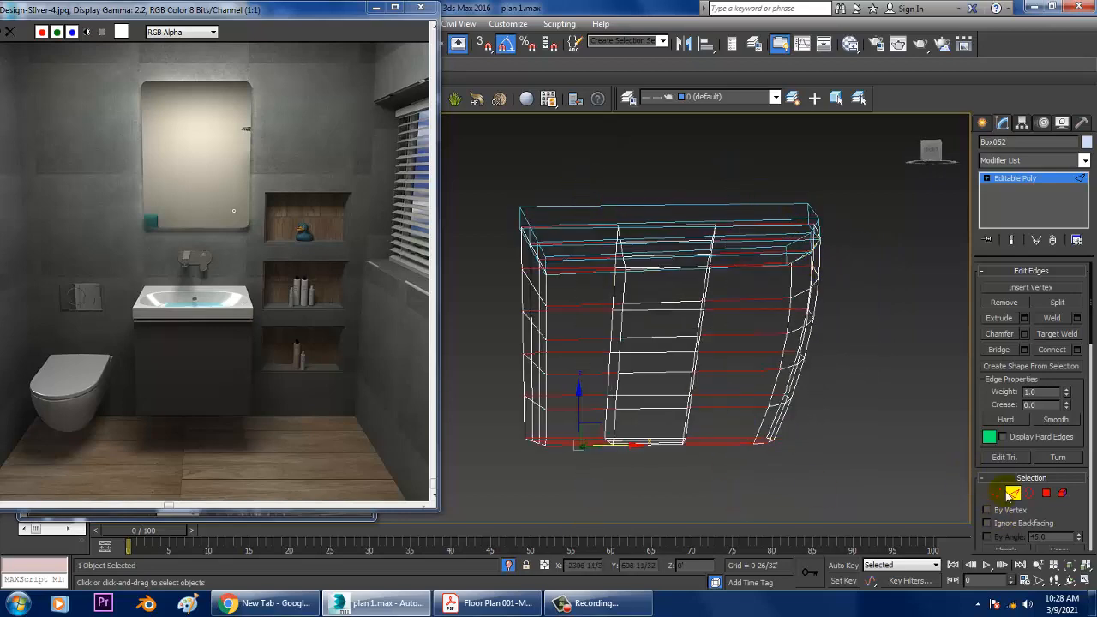
left_click(1077, 350)
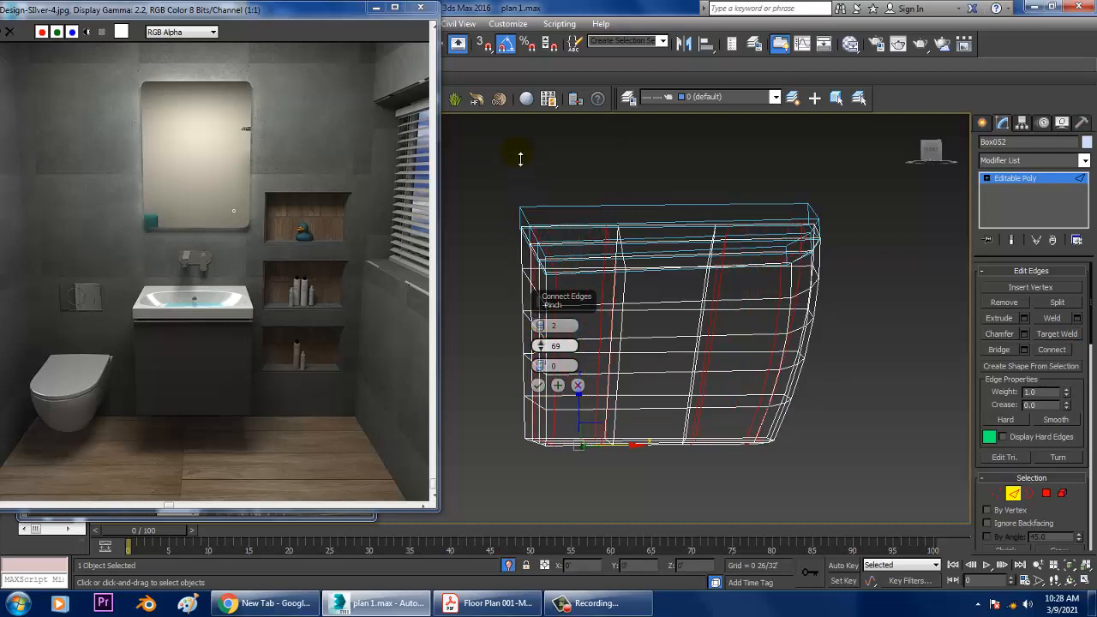
left_click(539, 388)
middle_click_drag(735, 320, 720, 330, "alt")
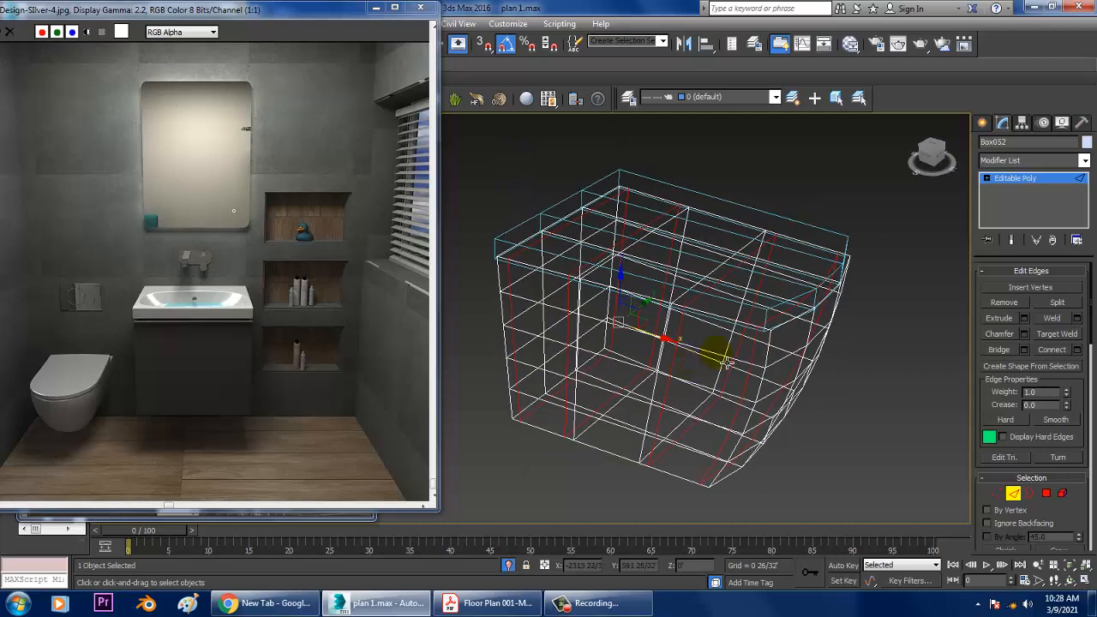
key("F3")
Step: Try TurboSmooth on the bowl with its added edge loops, then undo the modifier
left_click(1042, 178)
left_click(1084, 160)
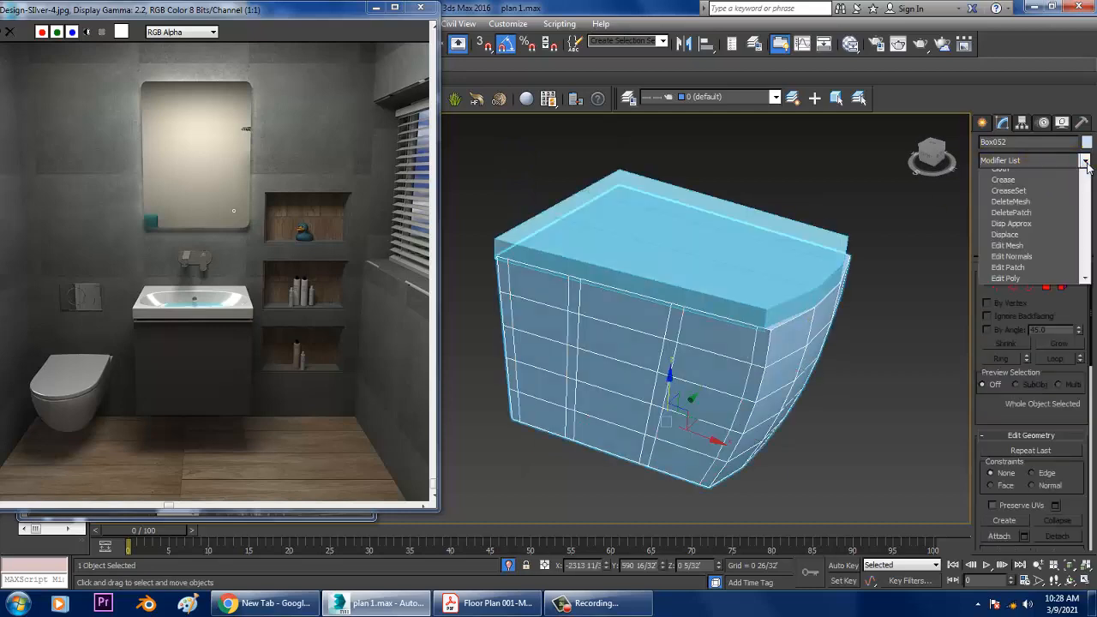
key("t")
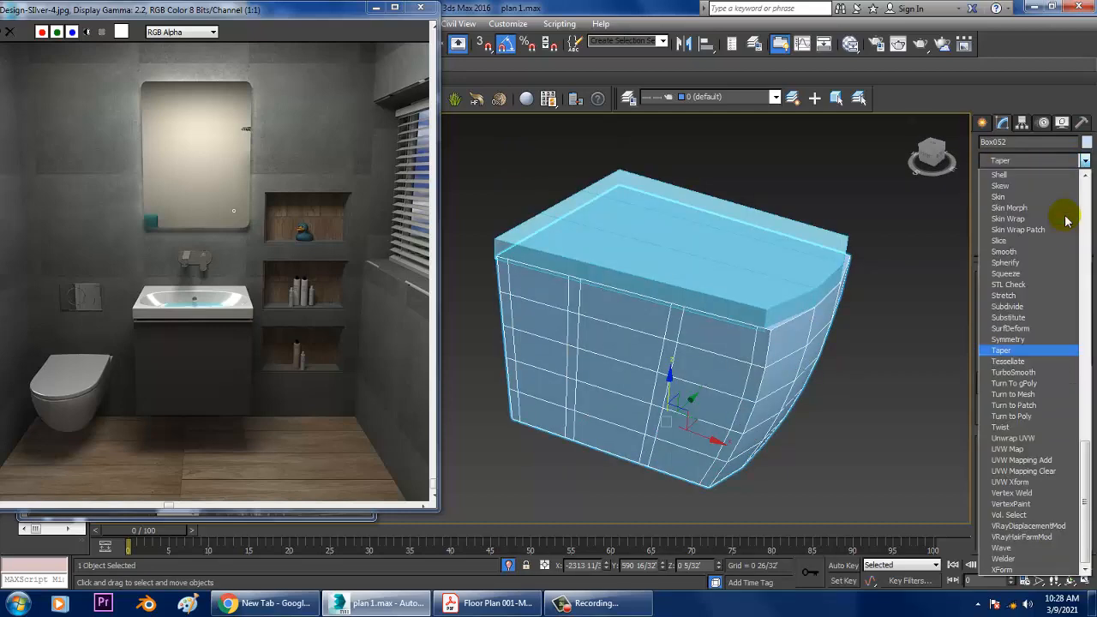
left_click(1025, 372)
middle_click_drag(904, 337, 913, 296, "alt")
key("ctrl+z")
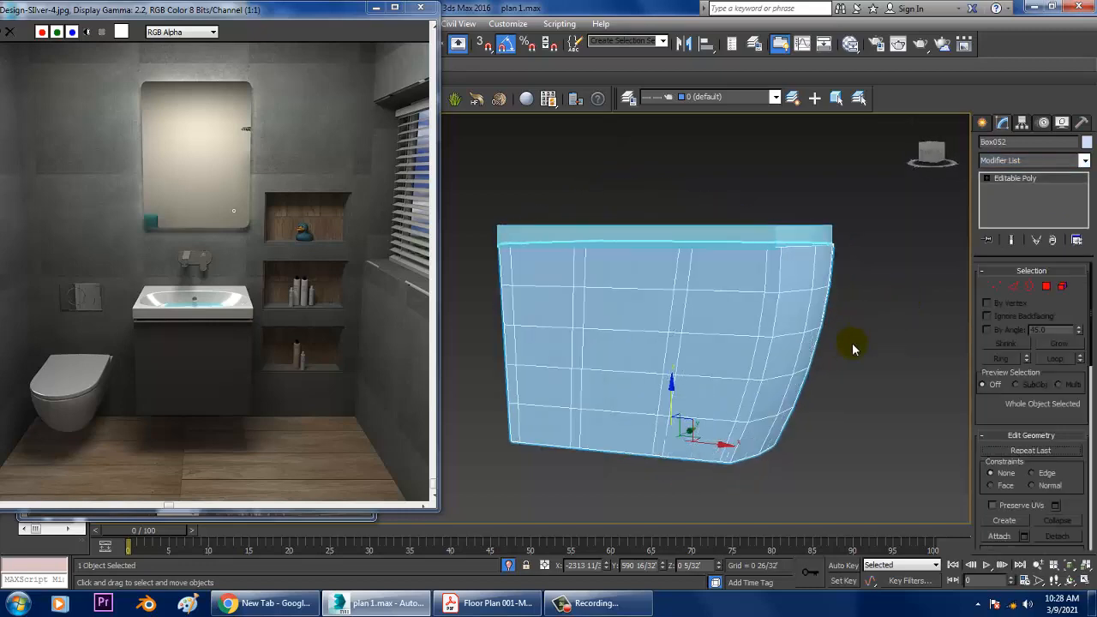
Step: Try a Tessellate modifier on the bowl and inspect the mesh
middle_click_drag(853, 343, 762, 380, "alt")
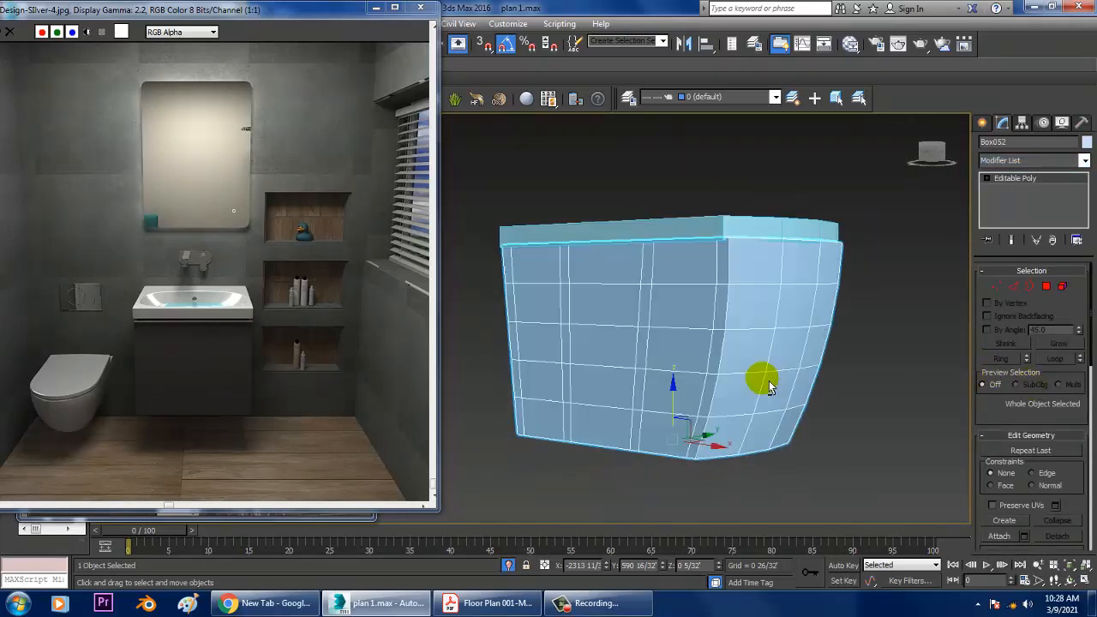
left_click(1081, 163)
key("t")
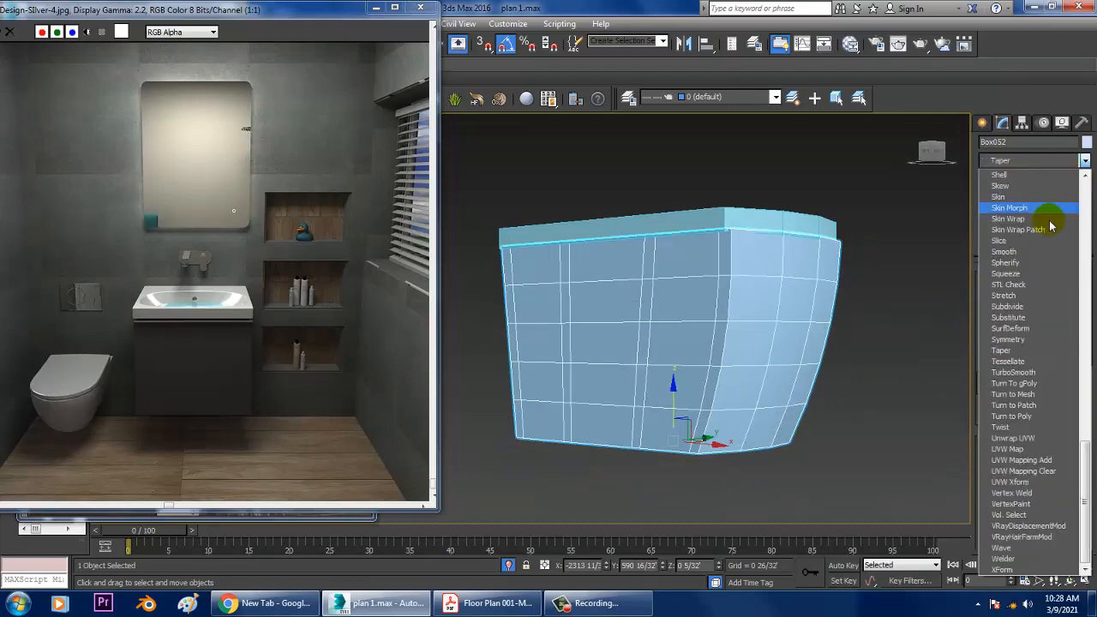
left_click(1009, 361)
left_click(901, 312)
middle_click_drag(901, 311, 840, 338, "alt")
left_click(779, 321)
left_click(962, 228)
Step: Undo the Tessellate modifier and the pinched edge connection on the bowl
key("ctrl+z")
key("ctrl+z")
key("ctrl+z")
key("ctrl+z")
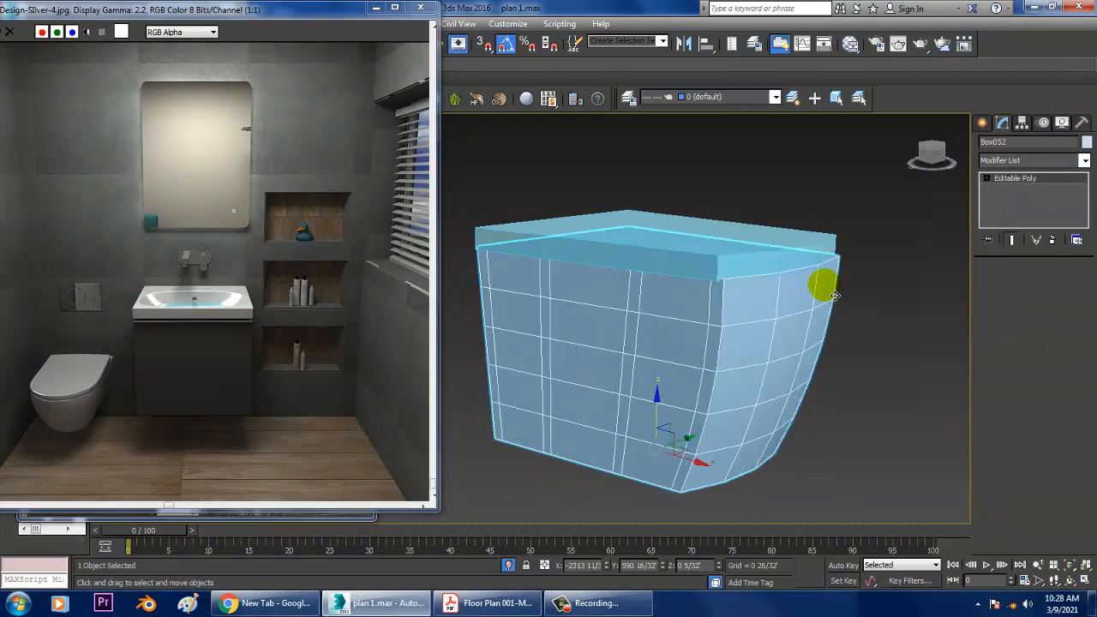
key("ctrl+z")
middle_click_drag(789, 384, 811, 356, "alt")
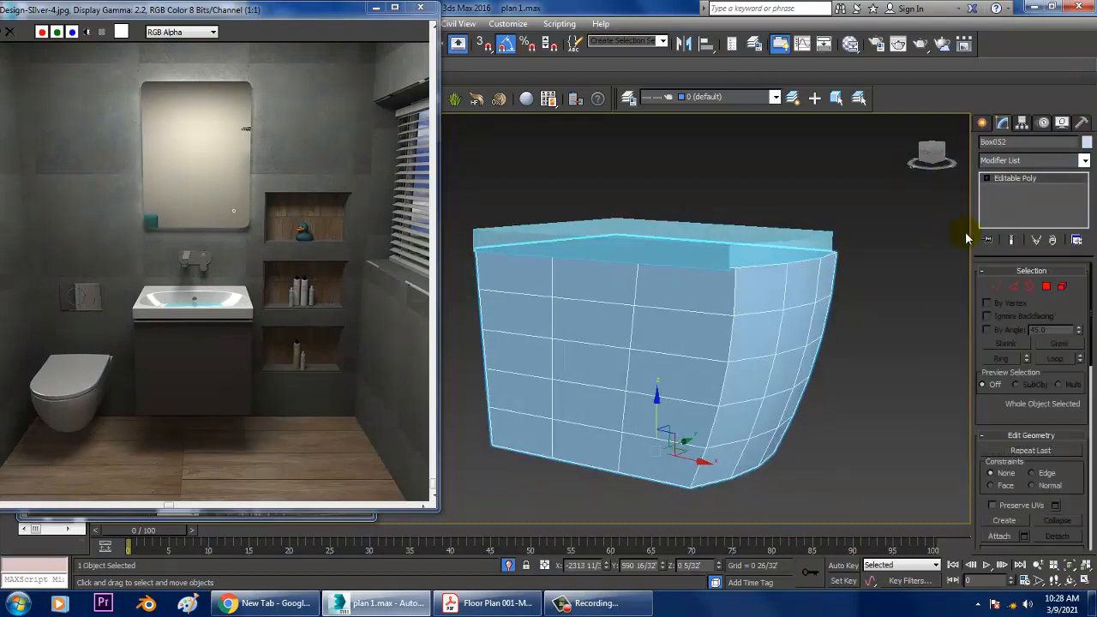
Step: Enter edge editing on the bowl and isolate it from the rest of the scene
left_click(1032, 178)
key("1")
left_click(1015, 287)
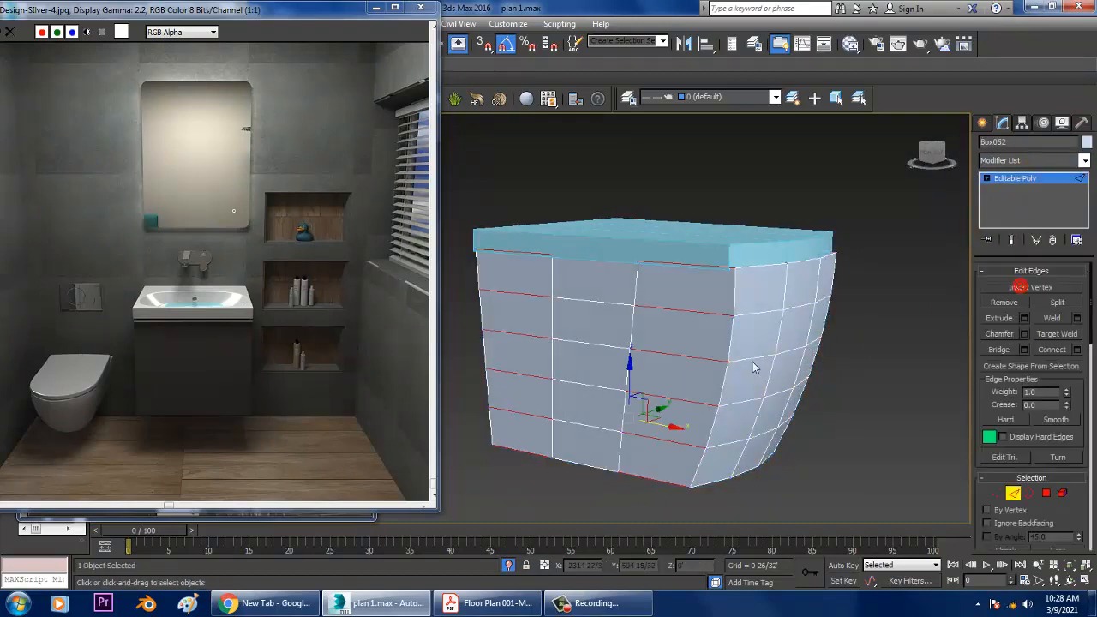
key("alt+q")
middle_click_drag(767, 312, 750, 340, "alt")
scroll(700, 300, "down", 4)
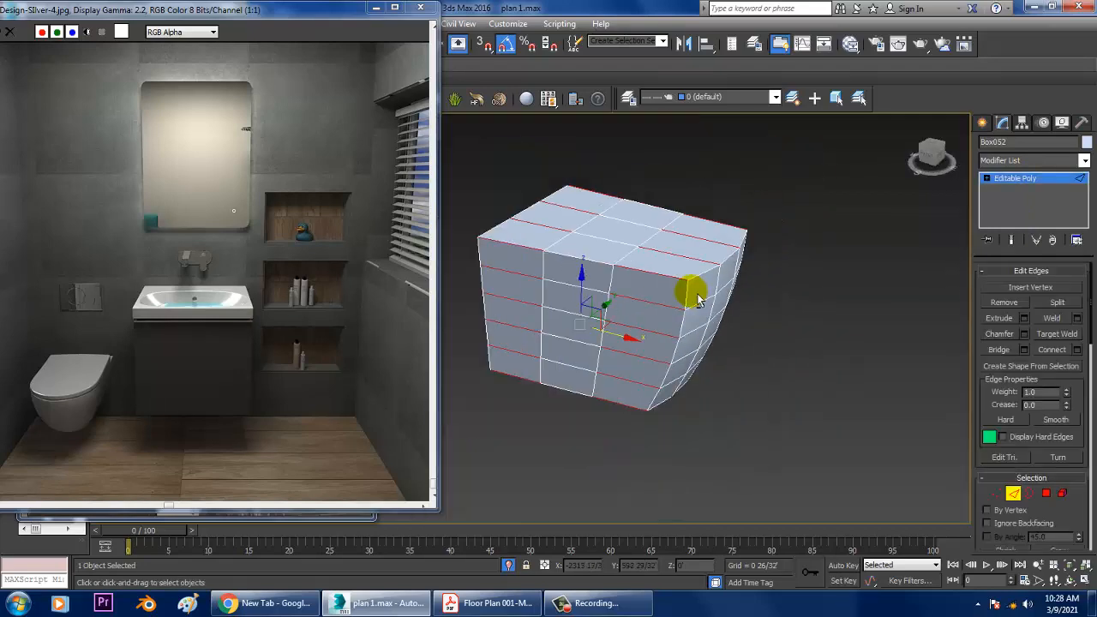
middle_click_drag(700, 300, 743, 353, "alt")
left_click(705, 351)
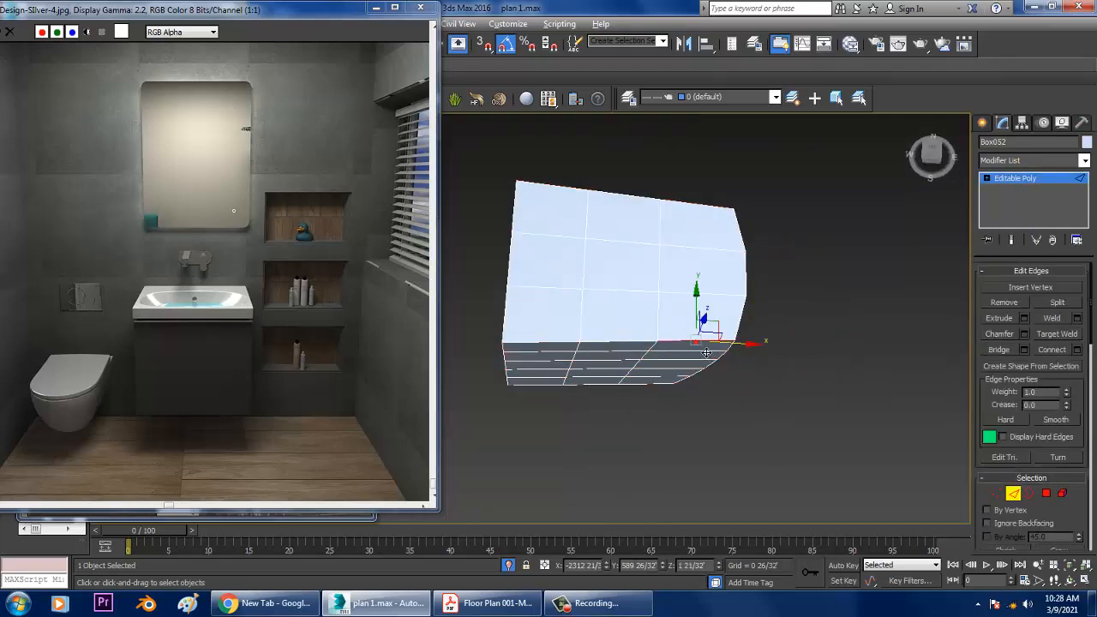
key("alt+r")
middle_click_drag(772, 315, 771, 276, "alt")
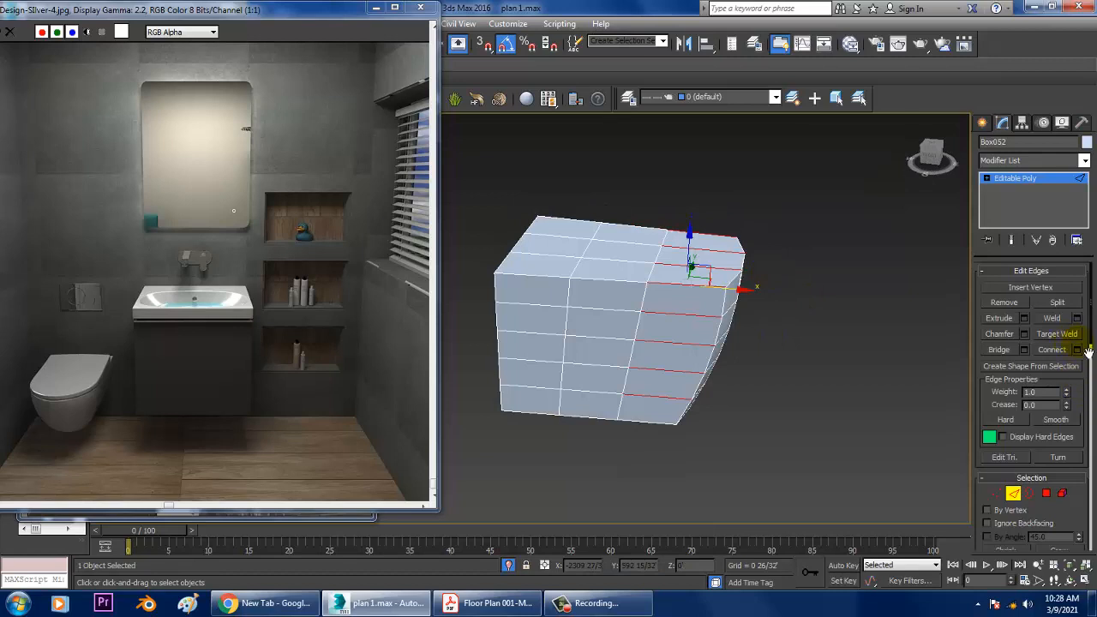
middle_click_drag(874, 375, 871, 285, "alt")
middle_click_drag(684, 369, 705, 364, "alt")
scroll(706, 364, "up", 5)
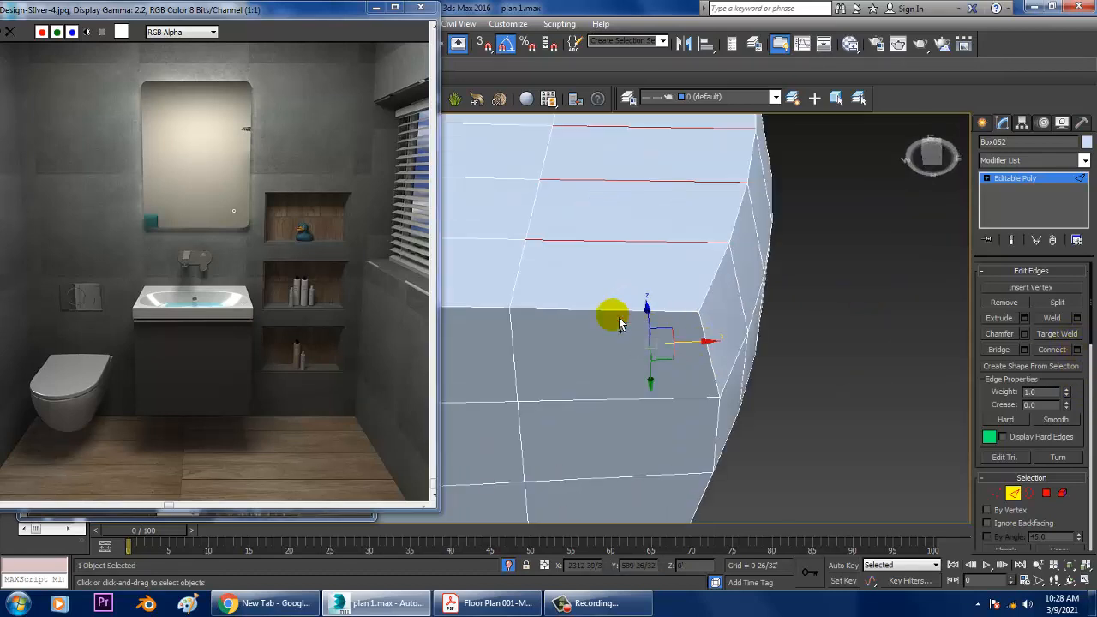
middle_click_drag(631, 409, 653, 395, "alt")
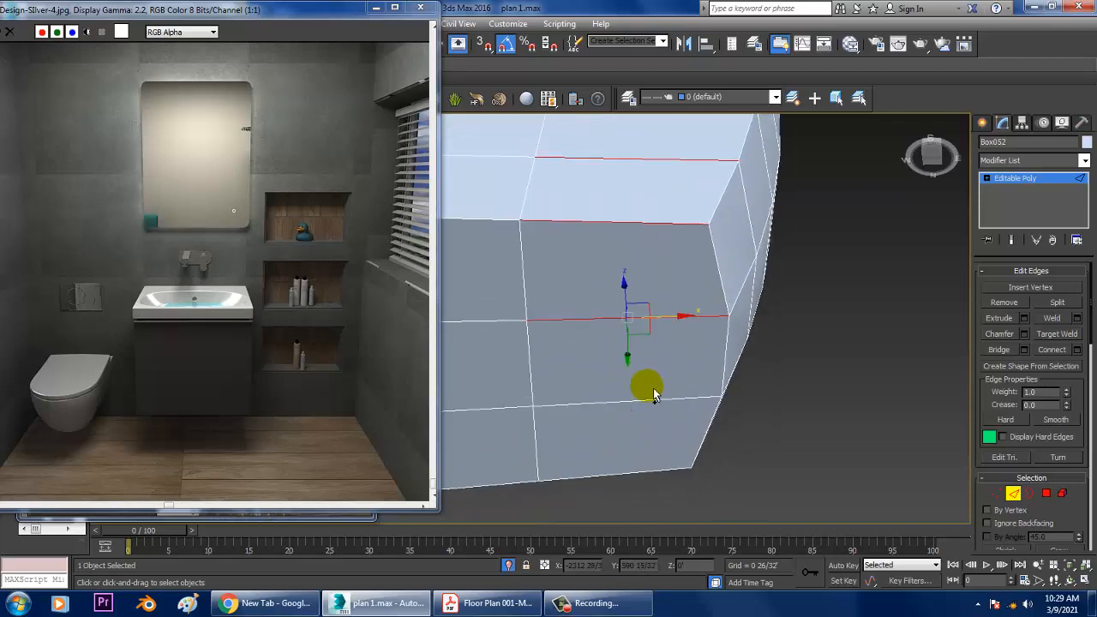
left_click(648, 398, "ctrl")
middle_click_drag(646, 481, 742, 413, "alt")
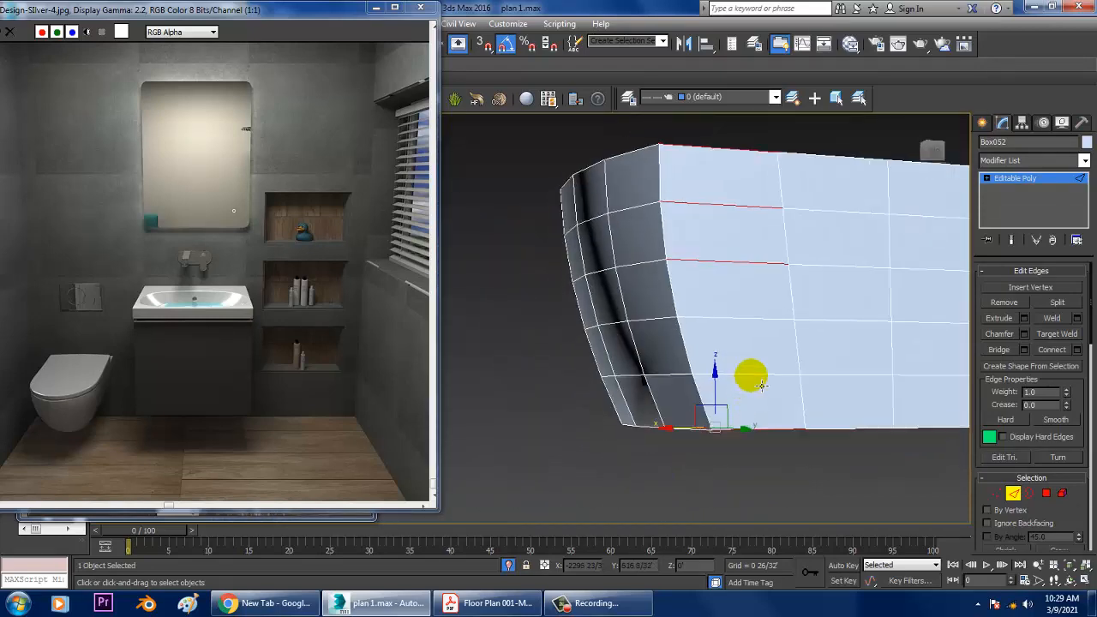
left_click(755, 376, "ctrl")
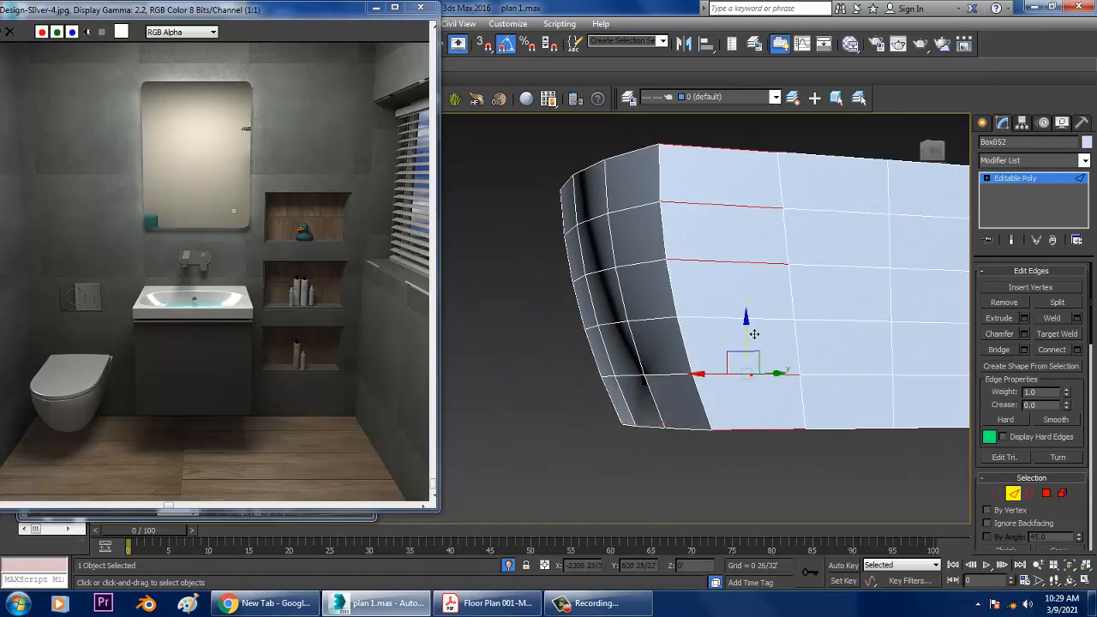
left_click(1078, 351)
middle_click_drag(746, 311, 626, 335, "alt")
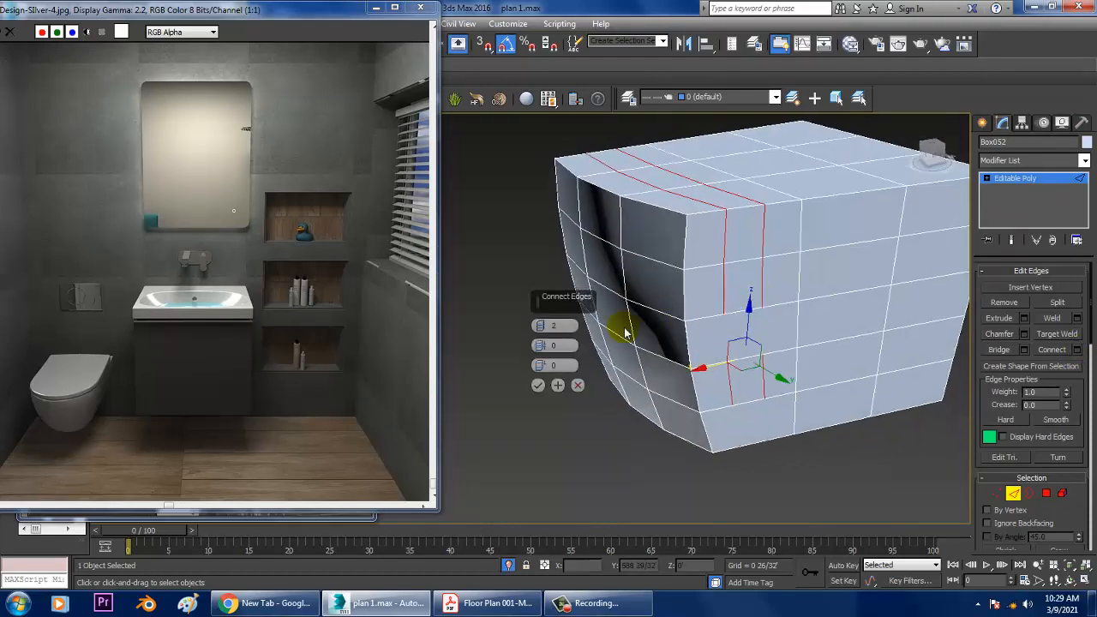
left_click(579, 387)
middle_click_drag(728, 363, 730, 360, "alt")
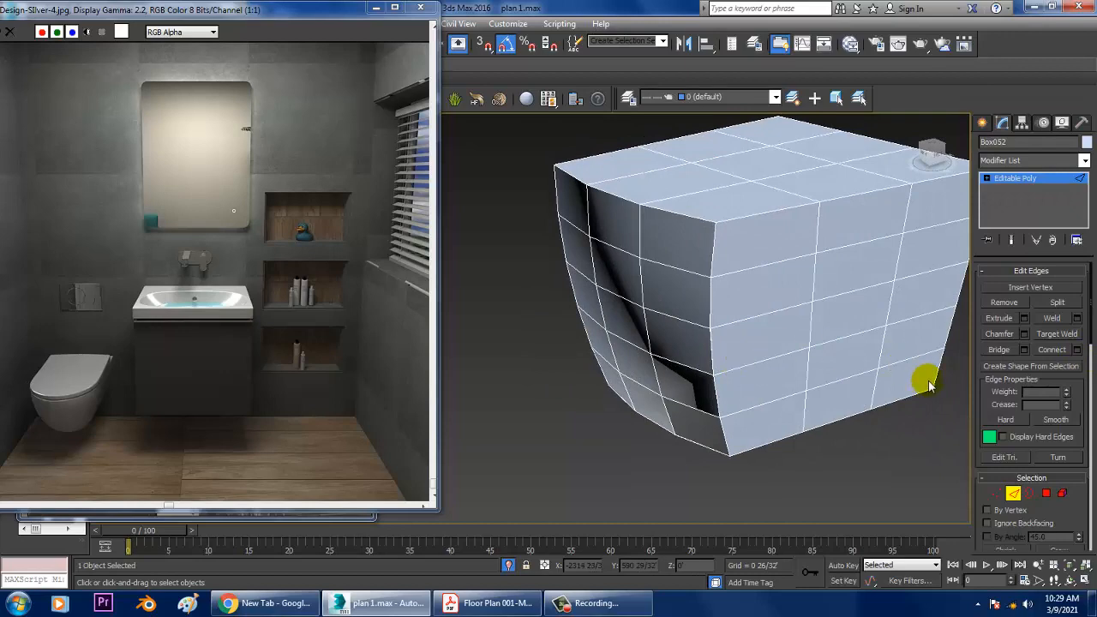
Step: Select all lengthwise edges of the bowl's front section and connect them with two segments
middle_click_drag(849, 345, 734, 269, "alt")
scroll(766, 331, "up", 2)
scroll(734, 326, "down", 5)
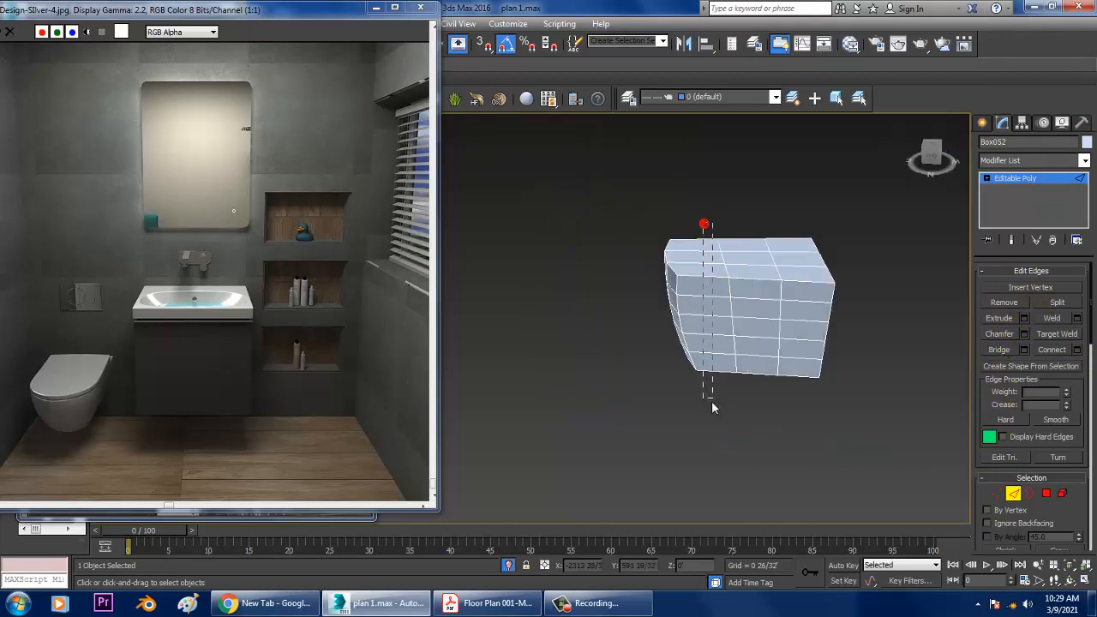
left_click_drag(712, 403, 717, 393)
middle_click_drag(718, 390, 928, 320, "alt")
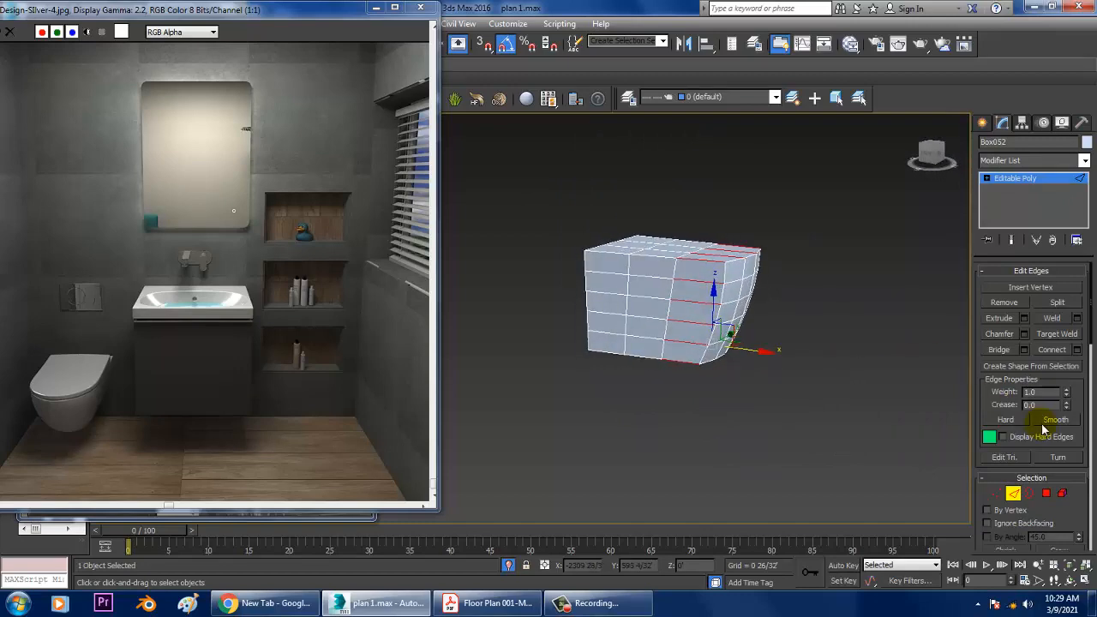
left_click(1078, 350)
middle_click_drag(840, 350, 677, 360, "alt")
left_click(539, 385)
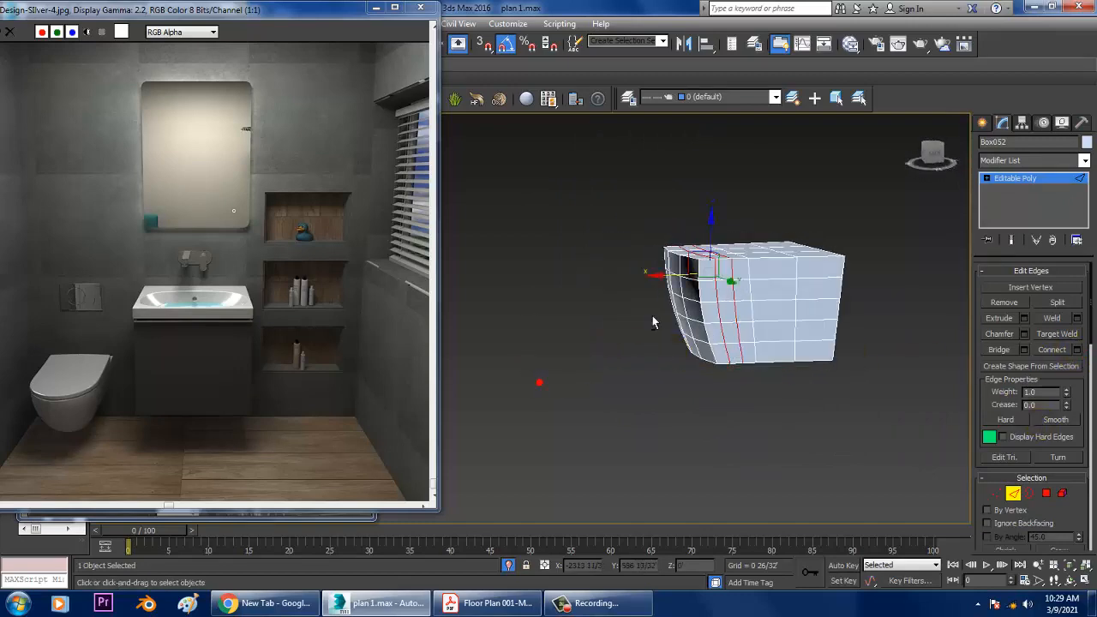
middle_click_drag(654, 318, 671, 260, "alt")
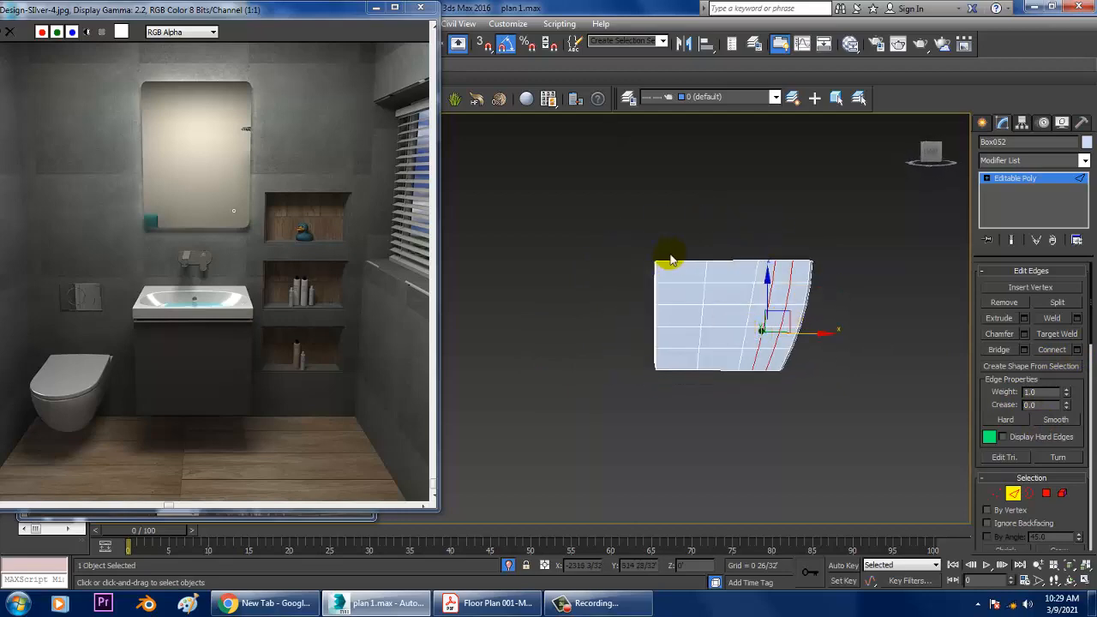
Step: Select the lengthwise edges of the bowl's rear section and connect them with two segments
middle_click_drag(673, 422, 913, 420, "alt")
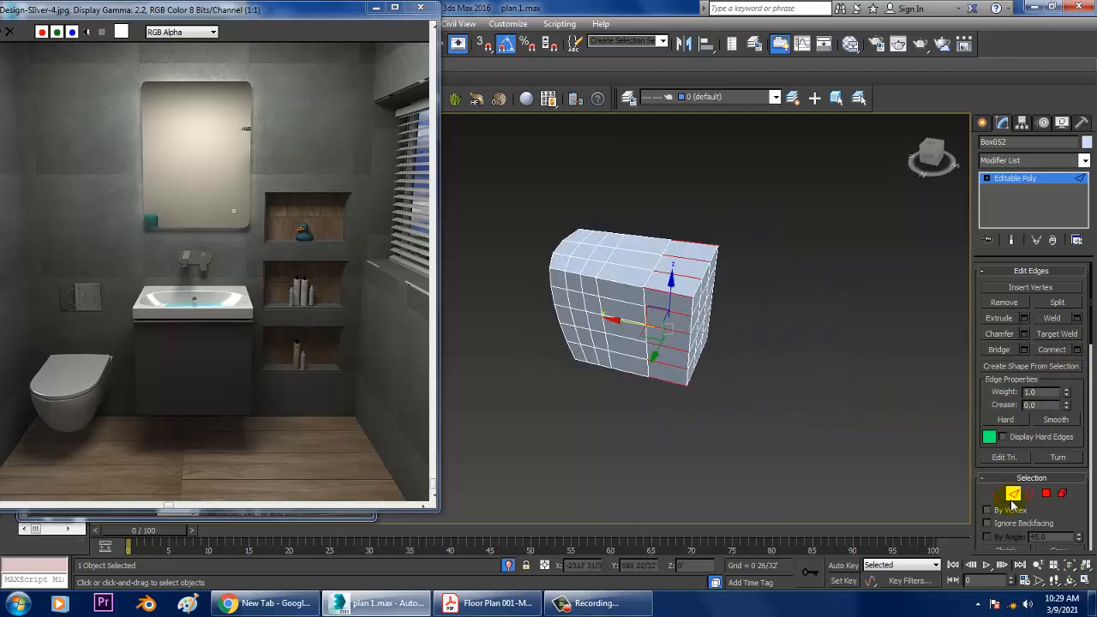
left_click(1081, 351)
left_click(538, 387)
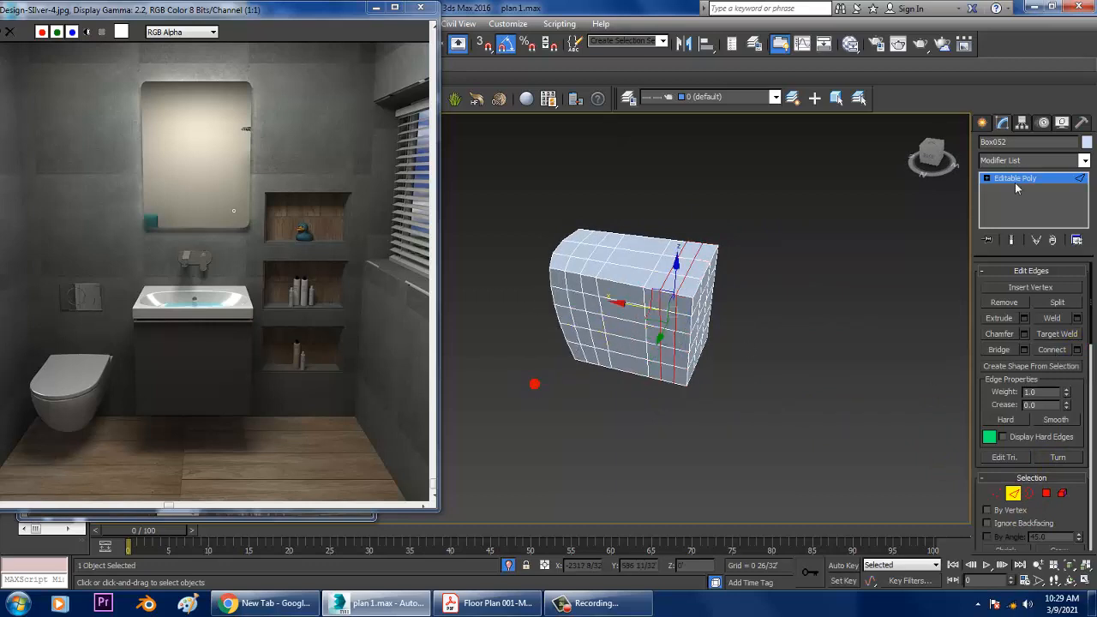
Step: Try TurboSmooth on the bowl and inspect the rounded result from above and below
left_click(1018, 180)
left_click(1059, 162)
key("t")
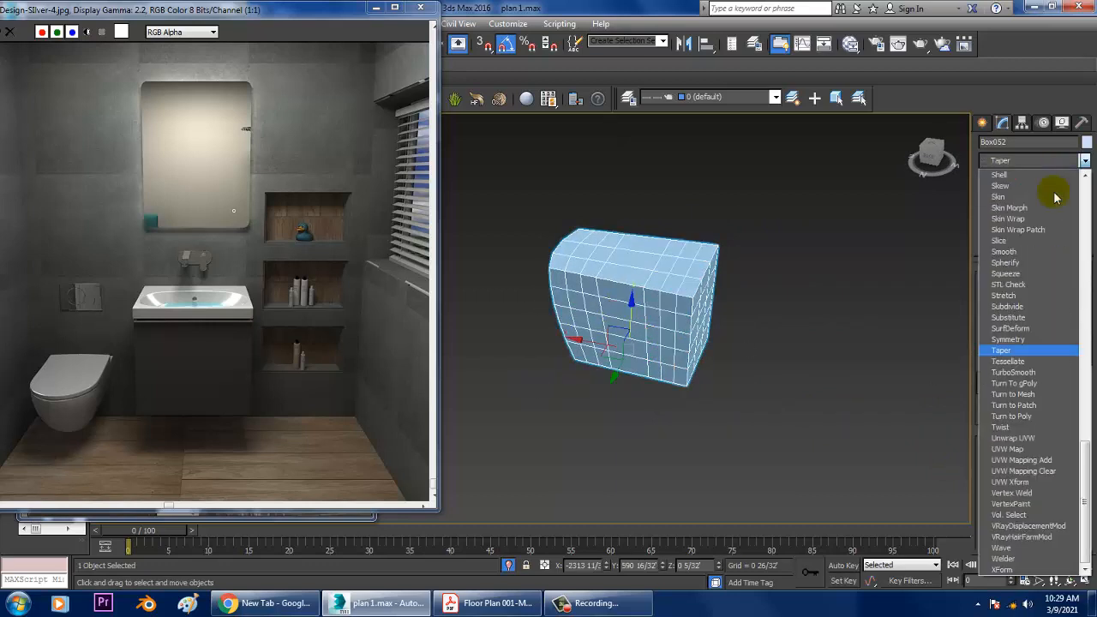
left_click(1029, 372)
middle_click_drag(685, 258, 790, 281, "alt")
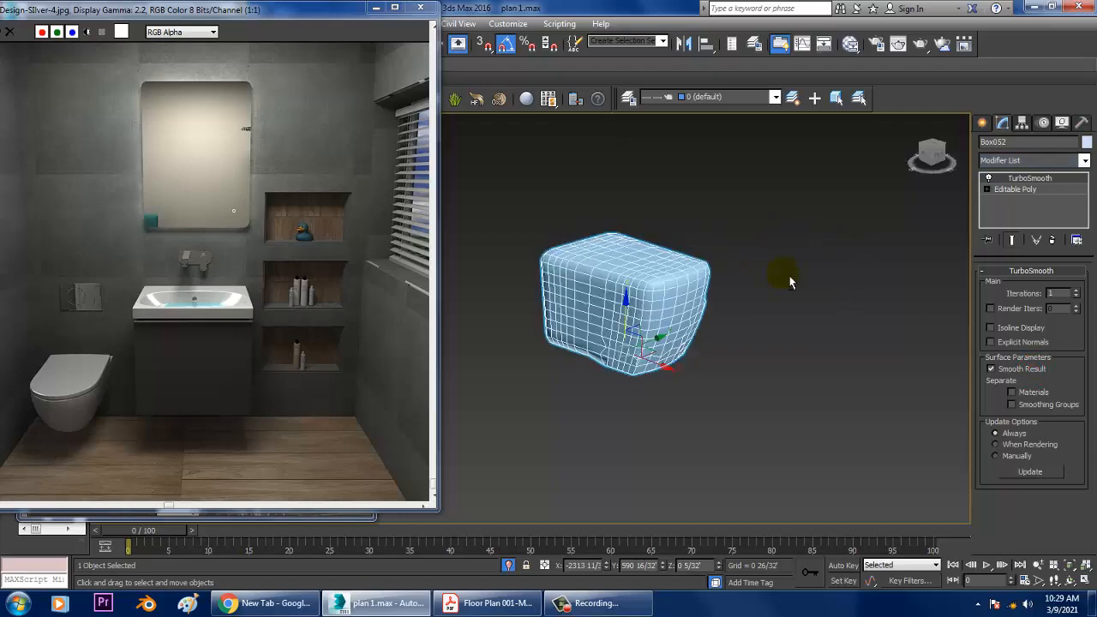
middle_click_drag(704, 278, 775, 215, "alt")
scroll(724, 301, "up", 4)
Step: Turn off TurboSmooth and try moving a vertex on the lower side edge of the bowl
left_click(988, 178)
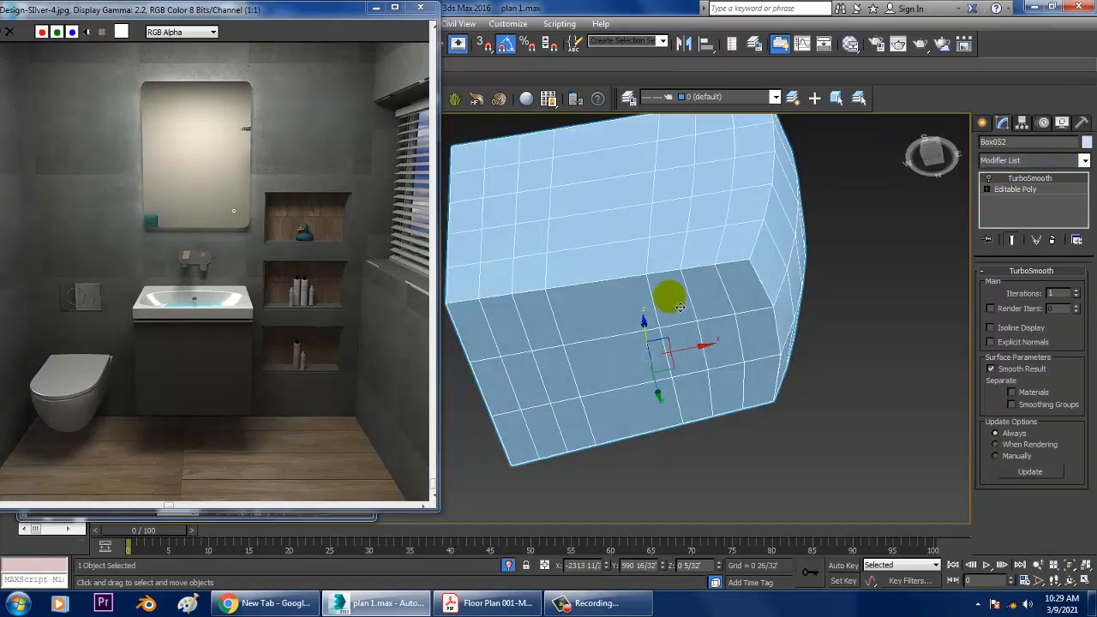
left_click(1012, 200)
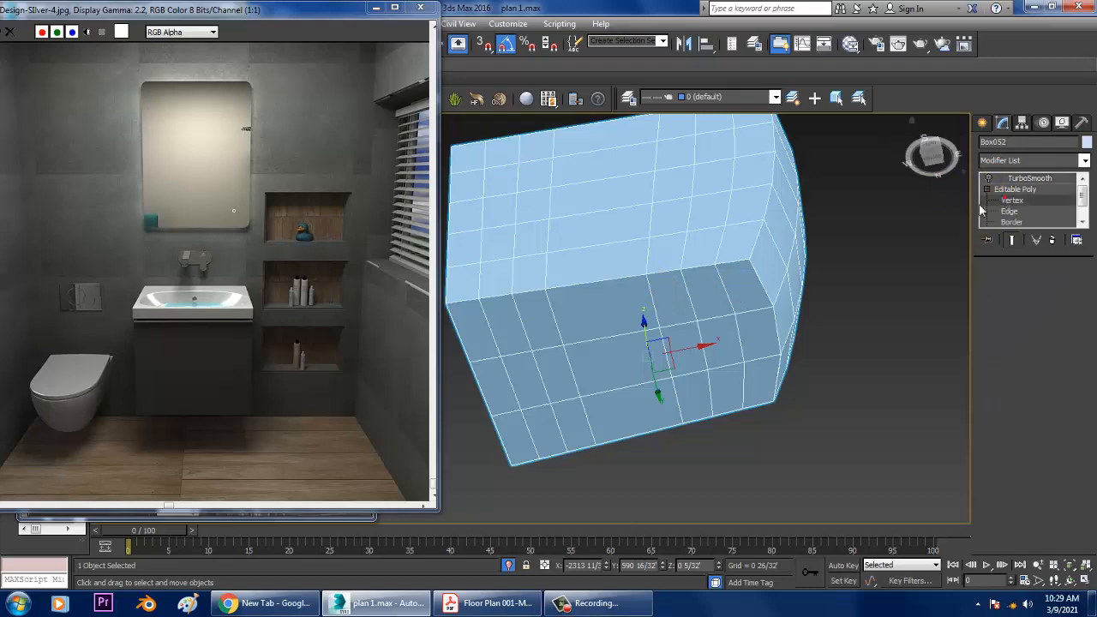
middle_click_drag(669, 285, 667, 292, "alt")
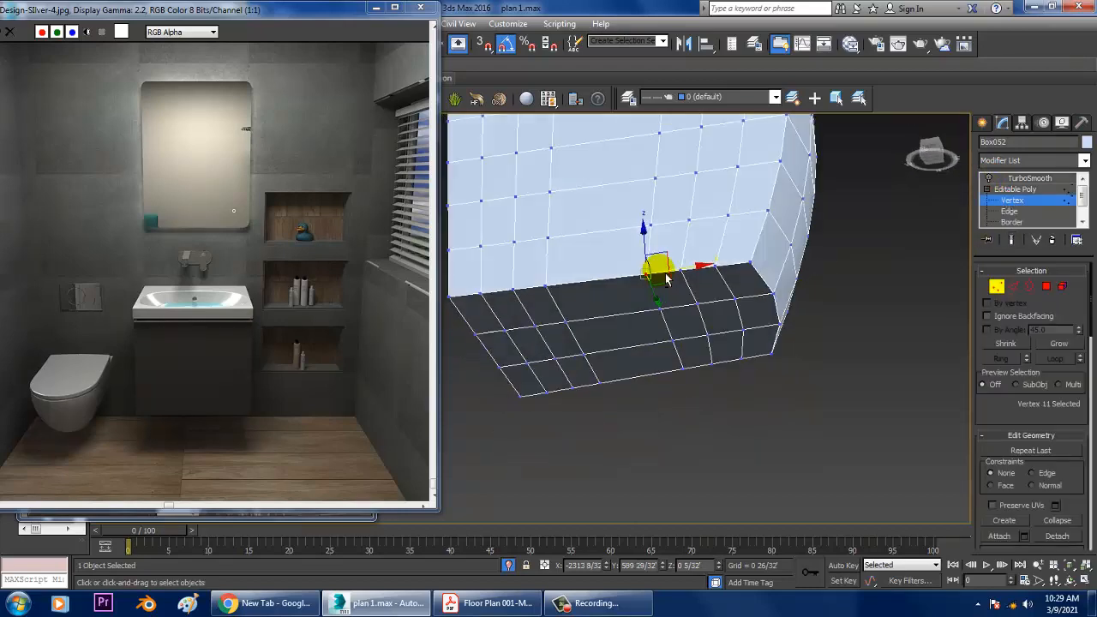
left_click_drag(643, 229, 657, 267)
middle_click_drag(683, 240, 743, 390, "alt")
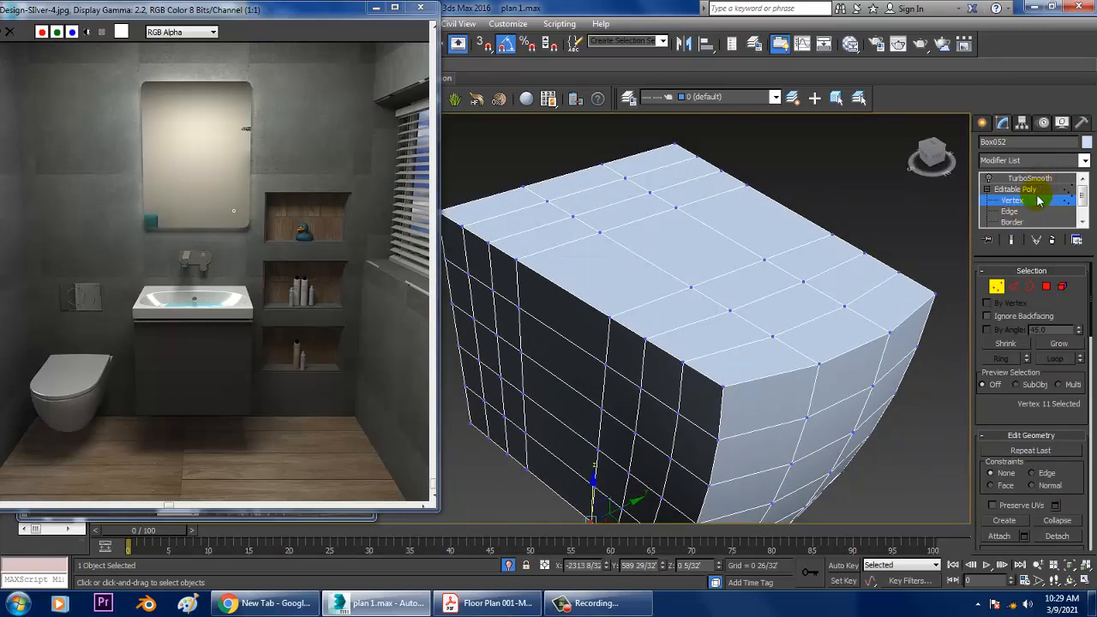
Step: Try a MeshSmooth modifier directly above the bowl's Editable Poly and inspect the underside
left_click(1084, 162)
left_click(1084, 162)
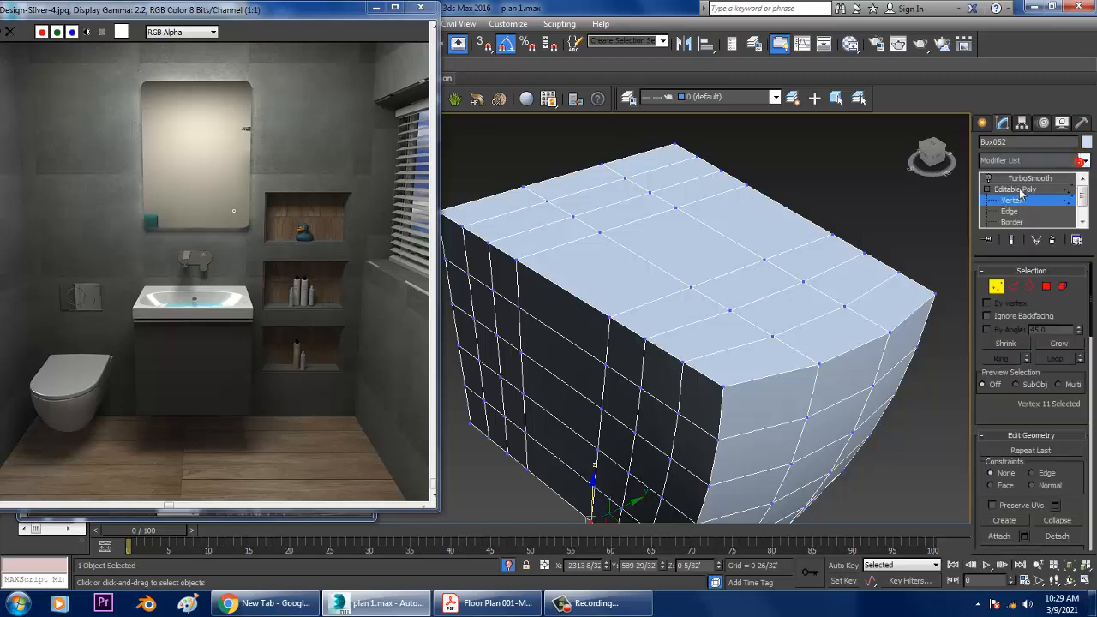
left_click(1021, 189)
left_click(1084, 161)
key("m")
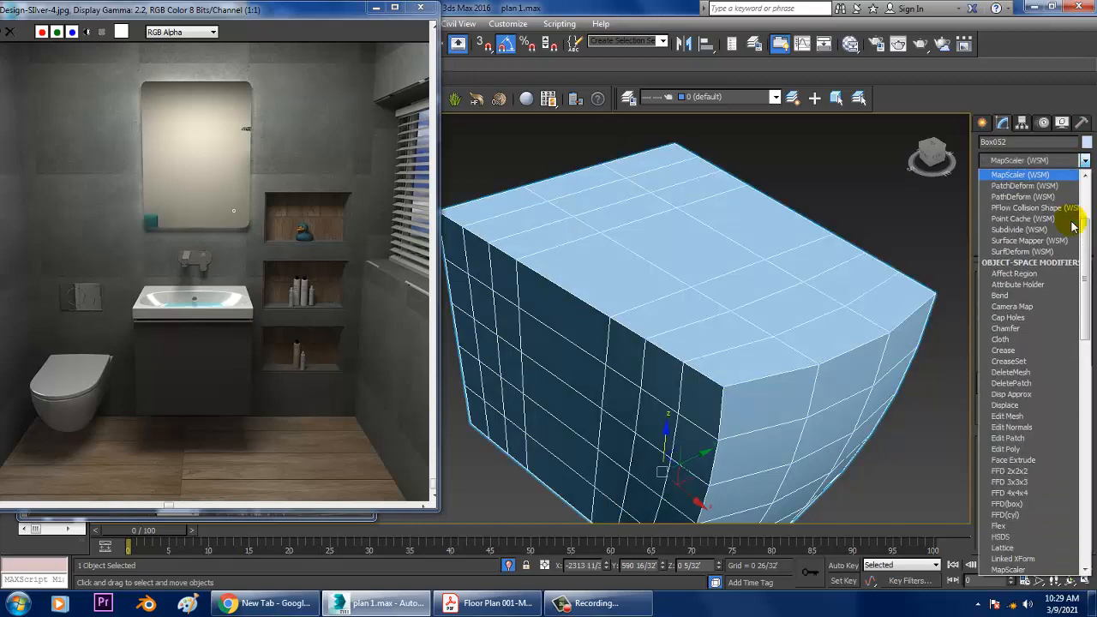
key("m")
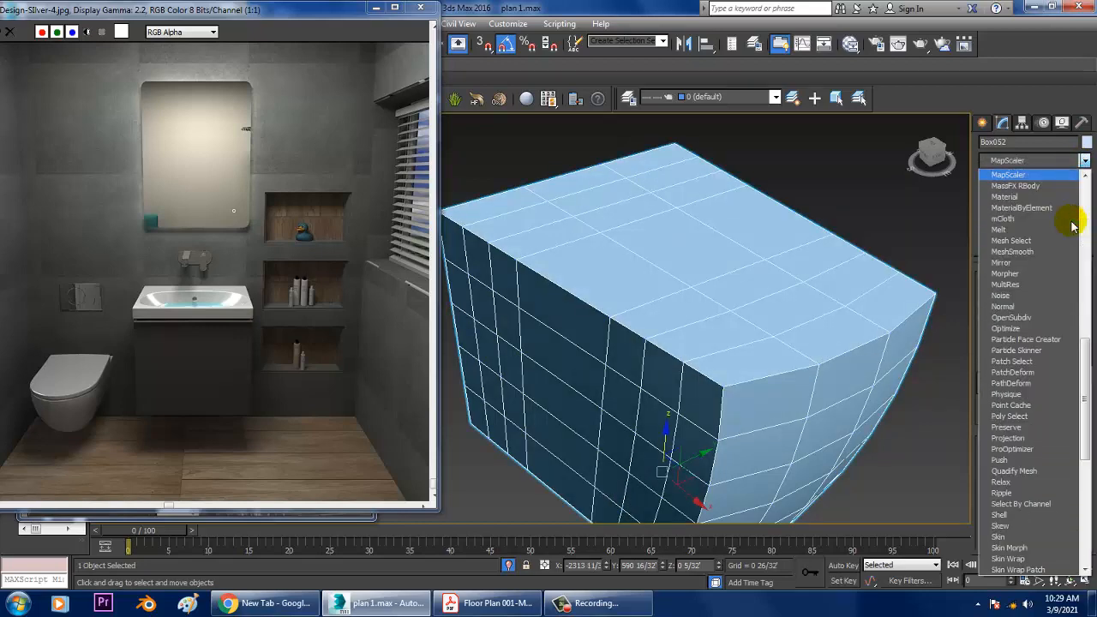
left_click(1016, 251)
middle_click_drag(850, 302, 806, 225, "alt")
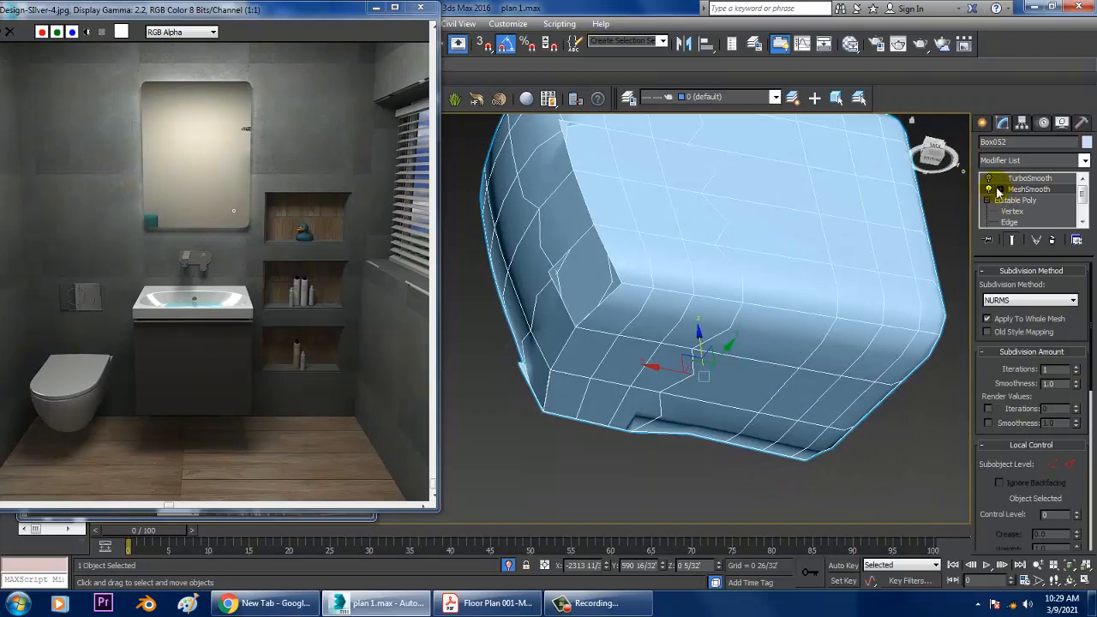
Step: Remove the MeshSmooth and TurboSmooth modifiers from the bowl
left_click(1000, 190)
left_click(1051, 241)
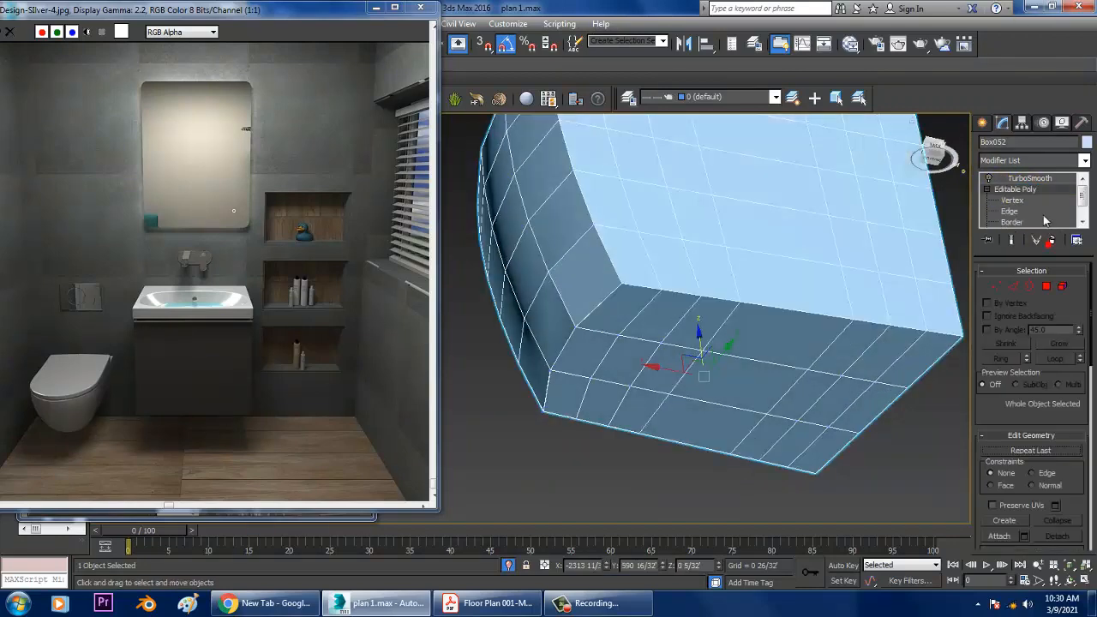
left_click(1052, 241)
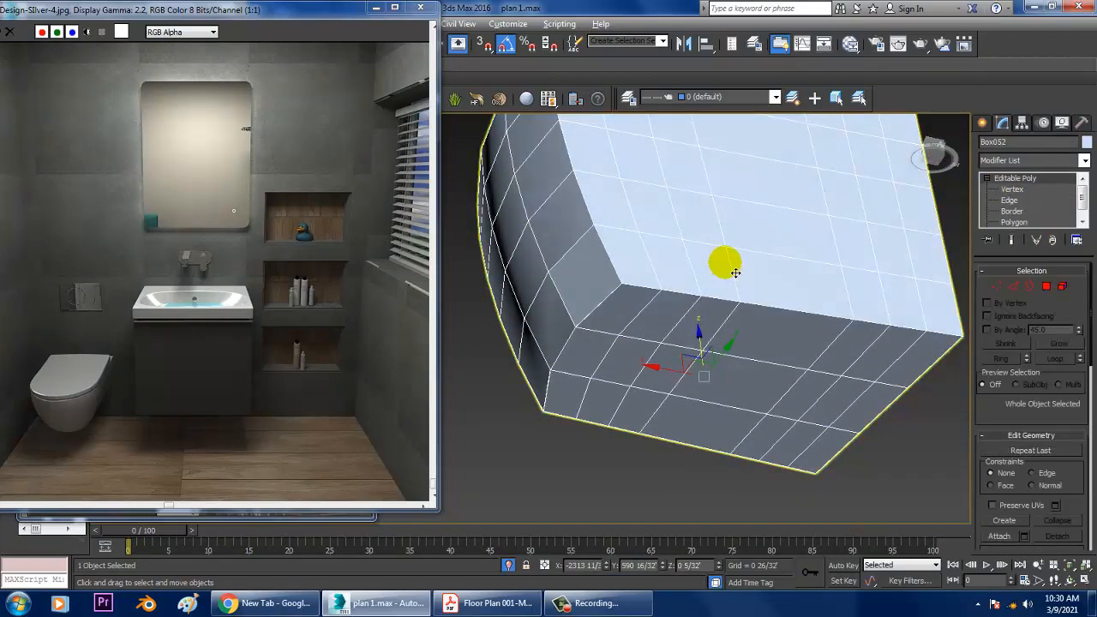
Step: Try moving the bowl's front bottom corner vertex, undo the move, and inspect the mesh along the lower edge
scroll(693, 269, "up", 5)
key("1")
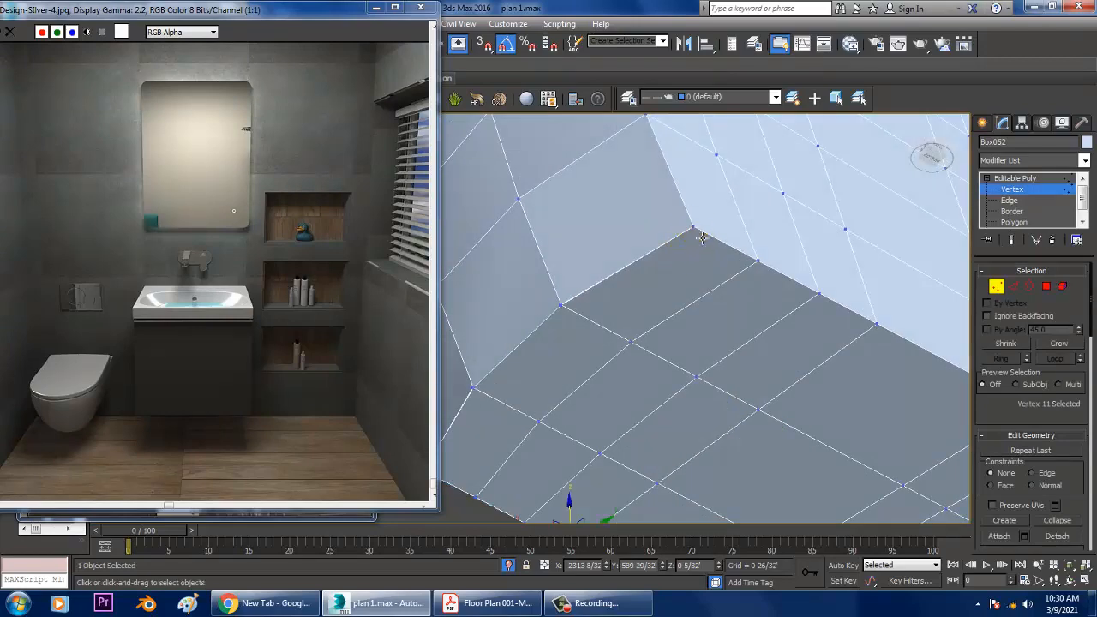
left_click_drag(689, 194, 712, 276)
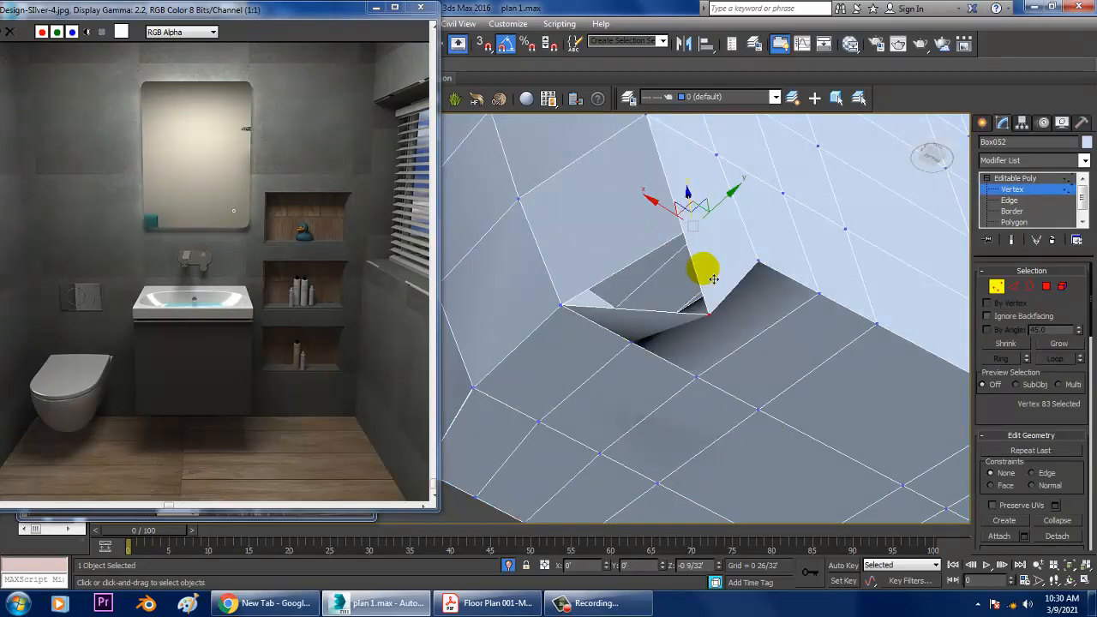
key("ctrl+z")
scroll(723, 228, "up", 4)
scroll(728, 291, "down", 5)
middle_click_drag(756, 297, 776, 286, "alt")
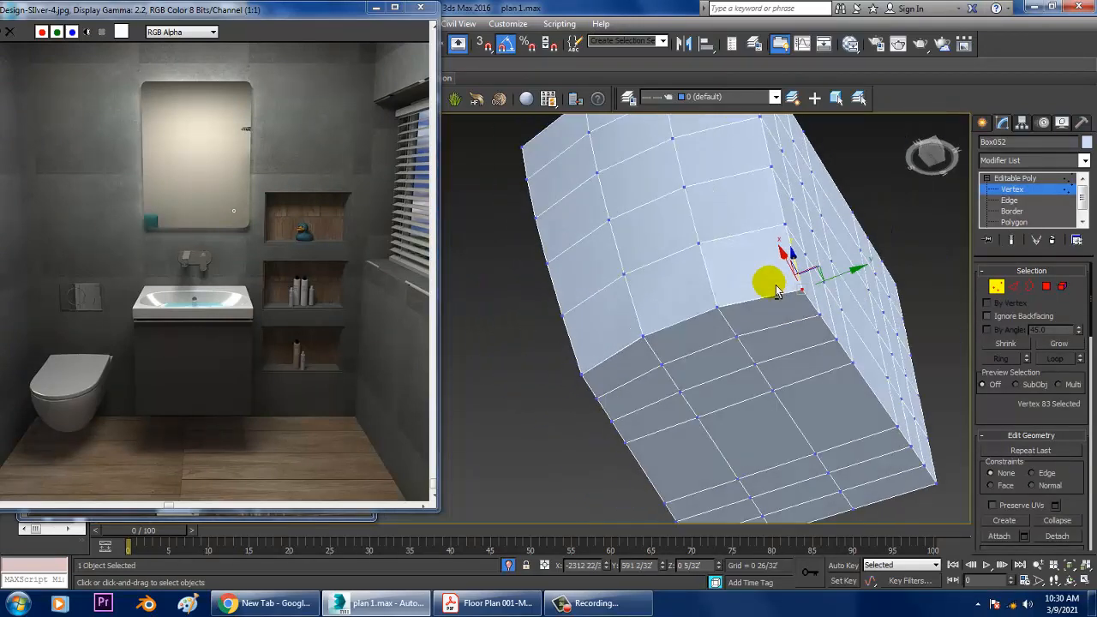
scroll(751, 320, "up", 6)
scroll(812, 297, "down", 6)
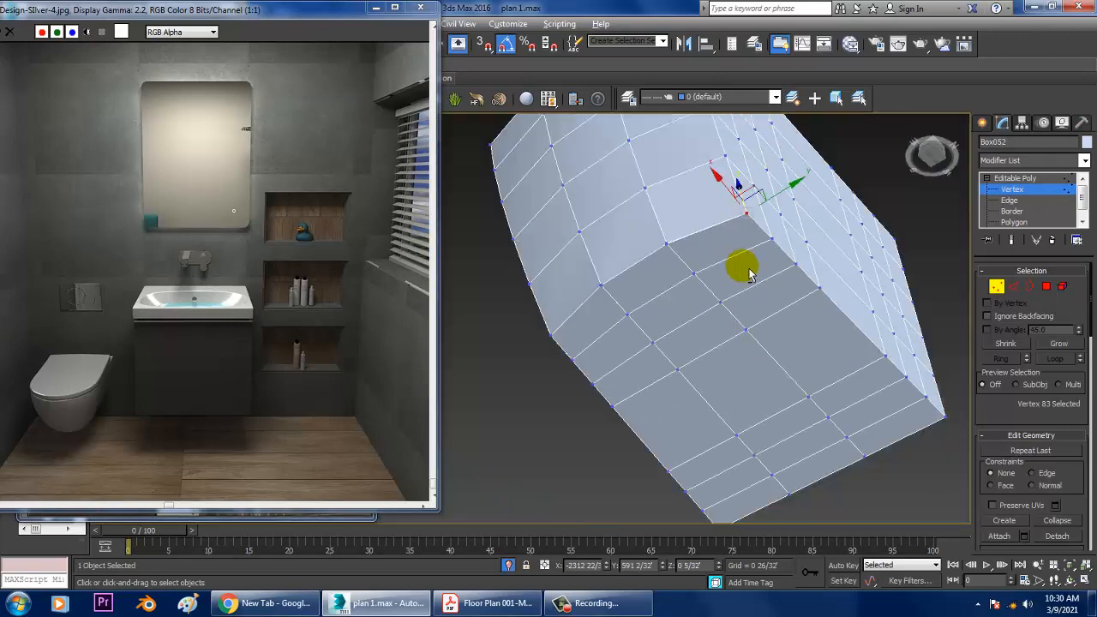
middle_click_drag(718, 280, 729, 304, "alt")
scroll(735, 305, "up", 6)
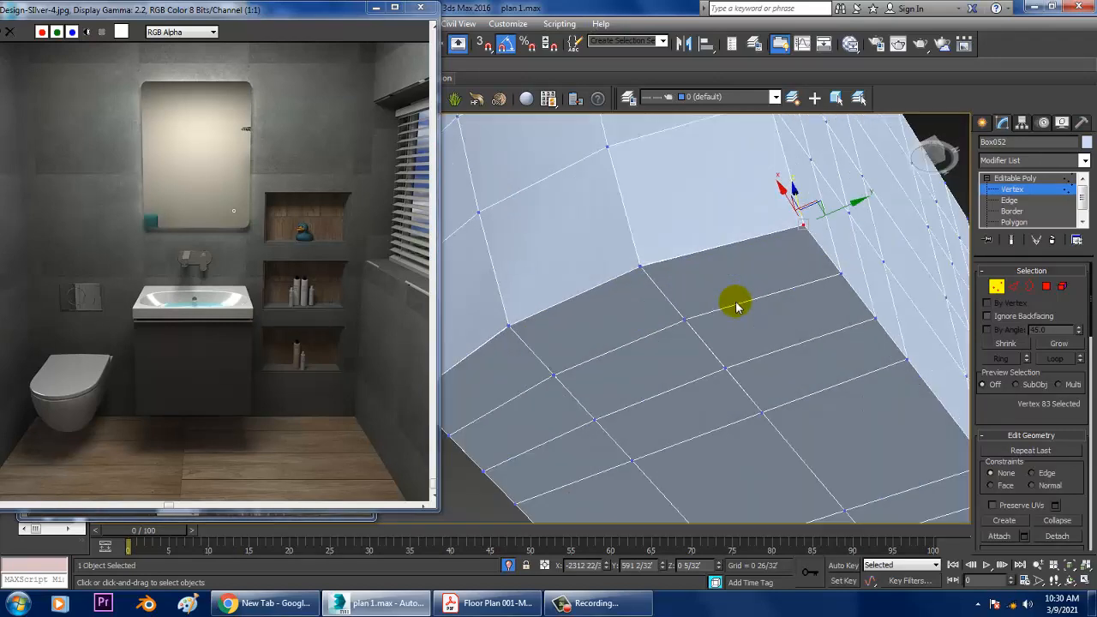
scroll(728, 303, "down", 3)
middle_click_drag(661, 299, 763, 283, "alt")
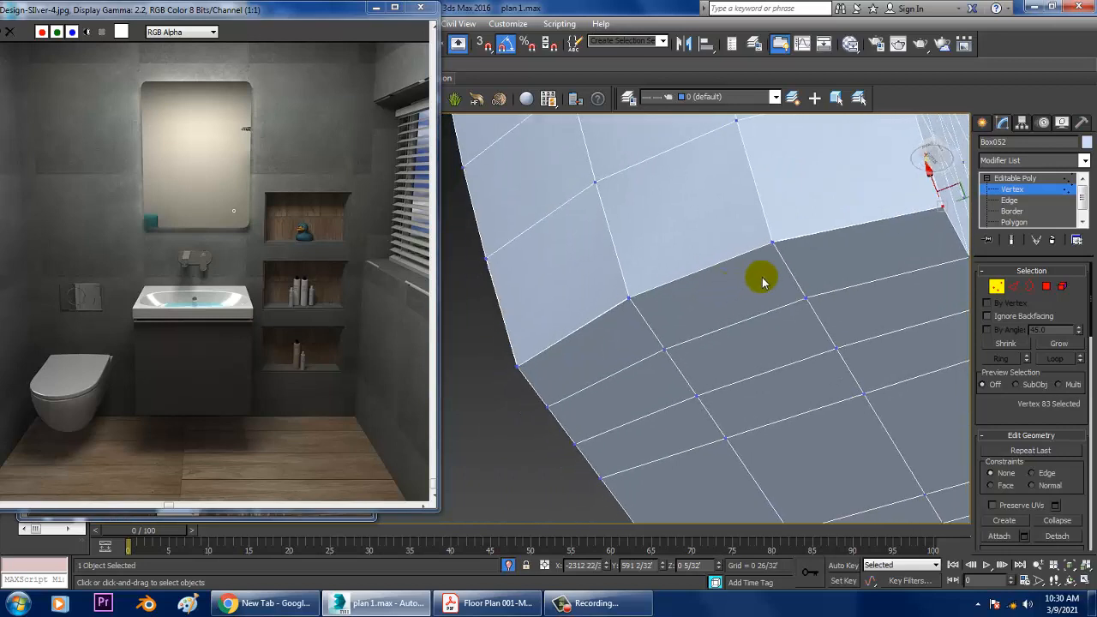
Step: Try moving single vertices on the bowl's lower front face, undoing each move
left_click(773, 245)
left_click_drag(777, 223, 769, 197)
key("ctrl+z")
middle_click_drag(769, 171, 766, 255)
left_click(728, 233)
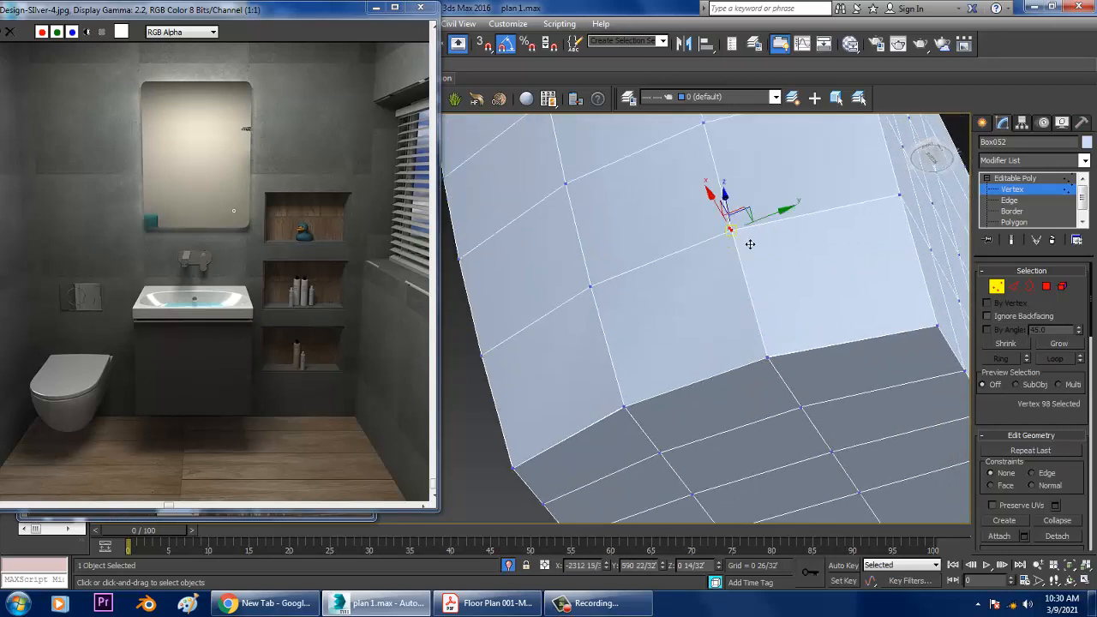
left_click_drag(776, 229, 761, 225)
key("ctrl+z")
middle_click_drag(762, 190, 751, 342)
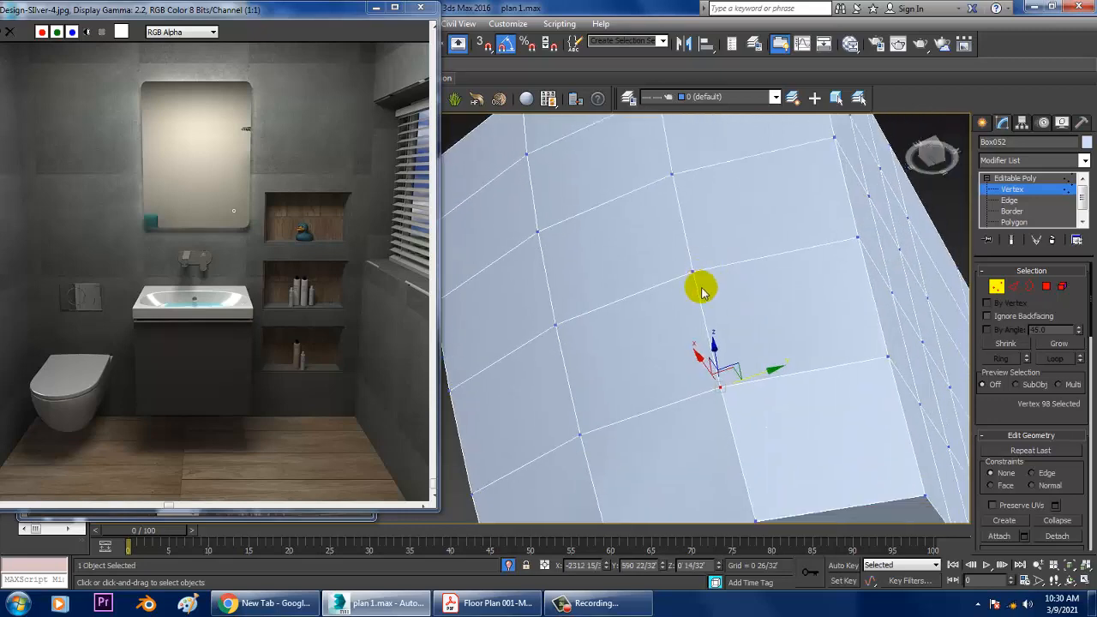
left_click(693, 274)
left_click_drag(732, 271, 737, 291)
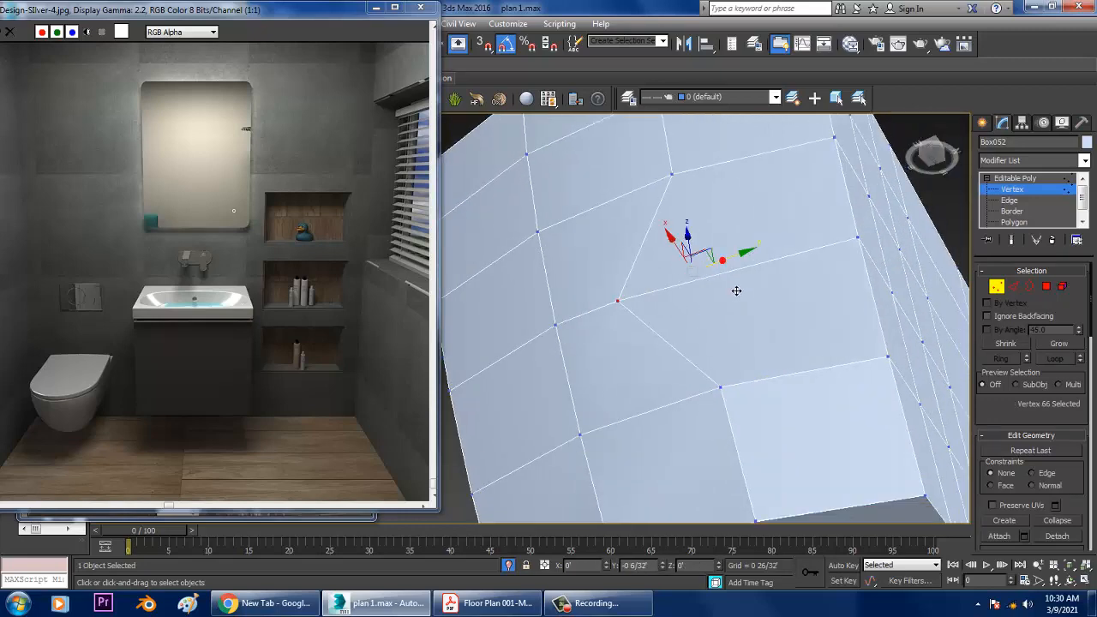
key("ctrl+z")
Step: Try different vertex selections around the bowl's front face and undo the last three changes
middle_click_drag(764, 377, 731, 337)
left_click_drag(679, 340, 692, 355)
middle_click_drag(737, 374, 668, 380, "alt")
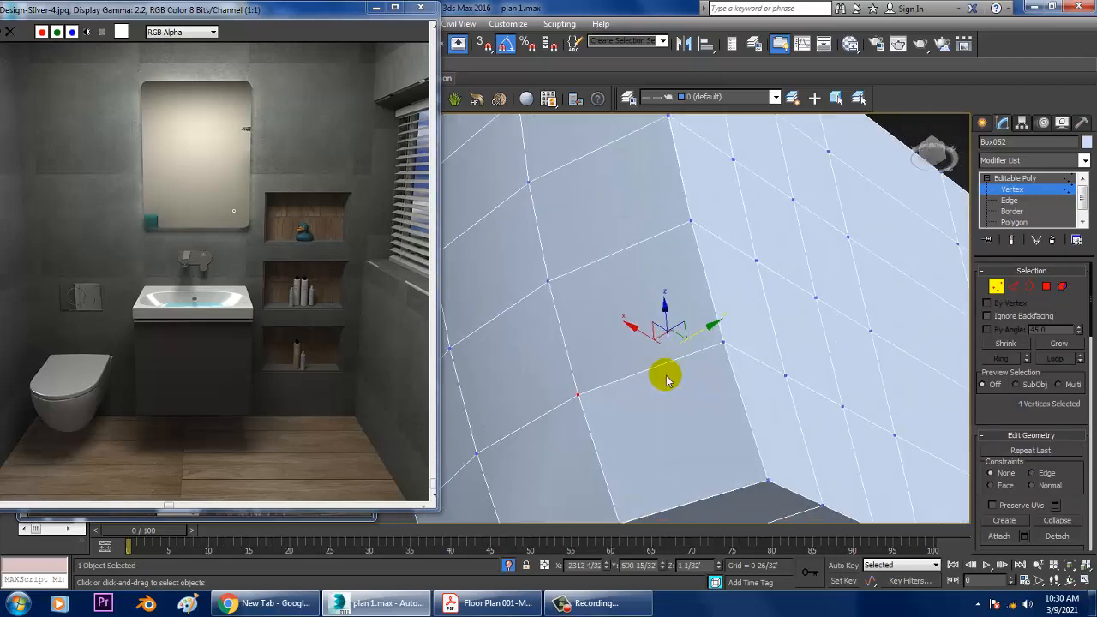
scroll(762, 403, "down", 8)
middle_click_drag(835, 417, 813, 404, "alt")
middle_click_drag(813, 404, 658, 414)
scroll(727, 379, "up", 2)
scroll(749, 409, "up", 5)
scroll(738, 402, "down", 5)
scroll(755, 388, "up", 5)
middle_click_drag(705, 368, 777, 343, "alt")
scroll(789, 363, "down", 6)
scroll(803, 347, "up", 5)
left_click(803, 347)
left_click(757, 336)
scroll(758, 336, "up", 4)
key("ctrl+z")
key("ctrl+z")
key("ctrl+z")
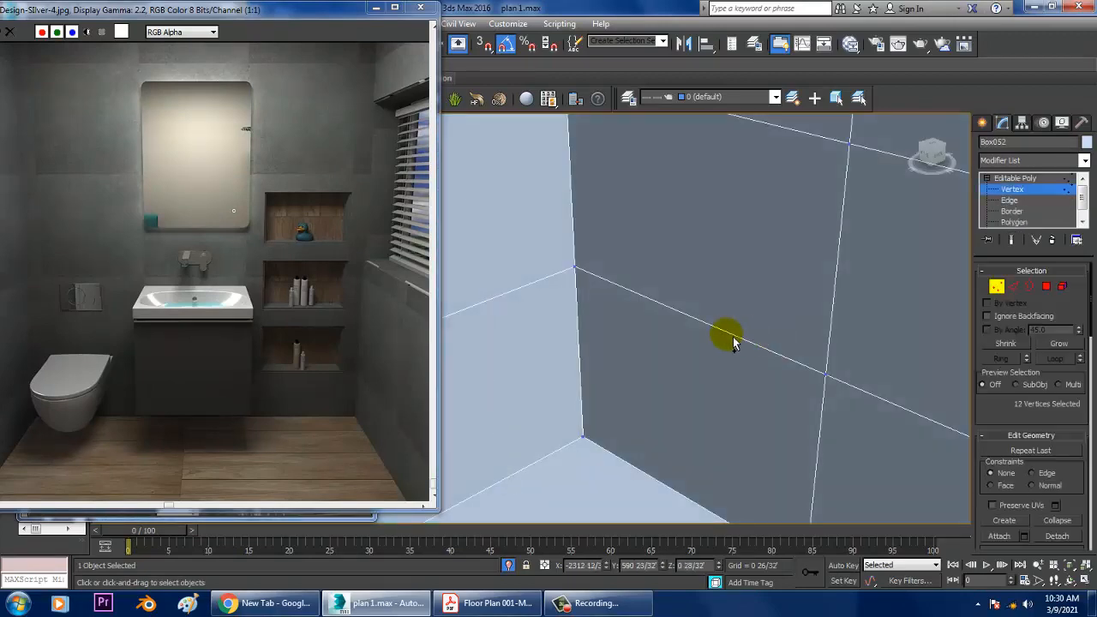
Step: Examine the bowl's side and underside mesh, checking a vertex on the front bottom edge
scroll(746, 340, "down", 4)
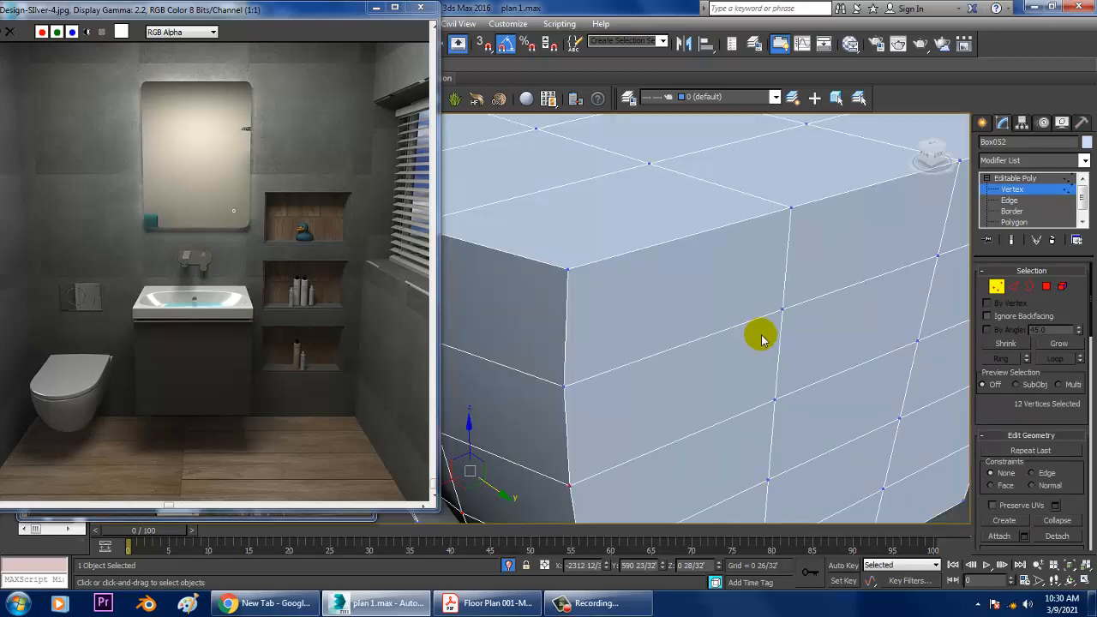
scroll(796, 350, "down", 8)
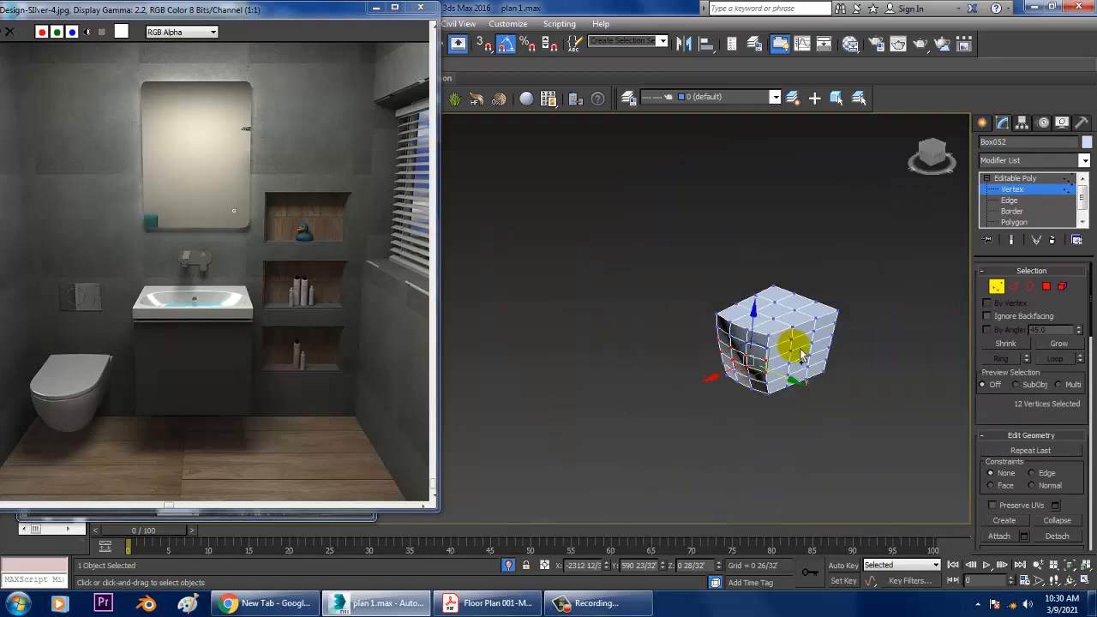
middle_click_drag(759, 360, 786, 379, "alt")
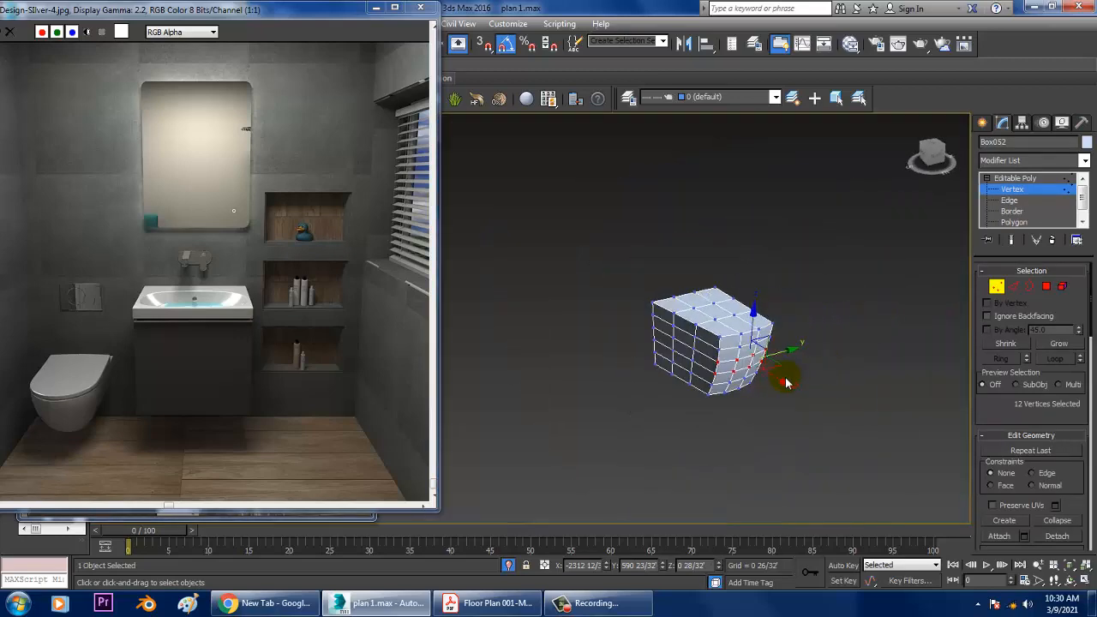
scroll(786, 380, "up", 6)
left_click(783, 331)
middle_click_drag(783, 331, 777, 345, "alt")
middle_click_drag(848, 335, 783, 288, "alt")
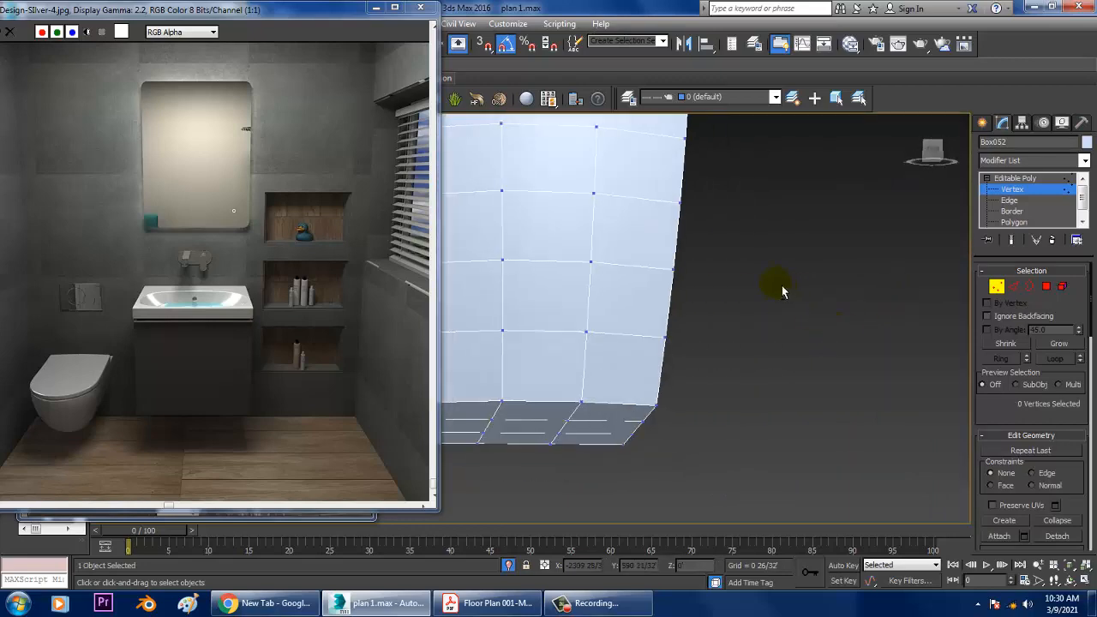
middle_click_drag(615, 391, 622, 346, "alt")
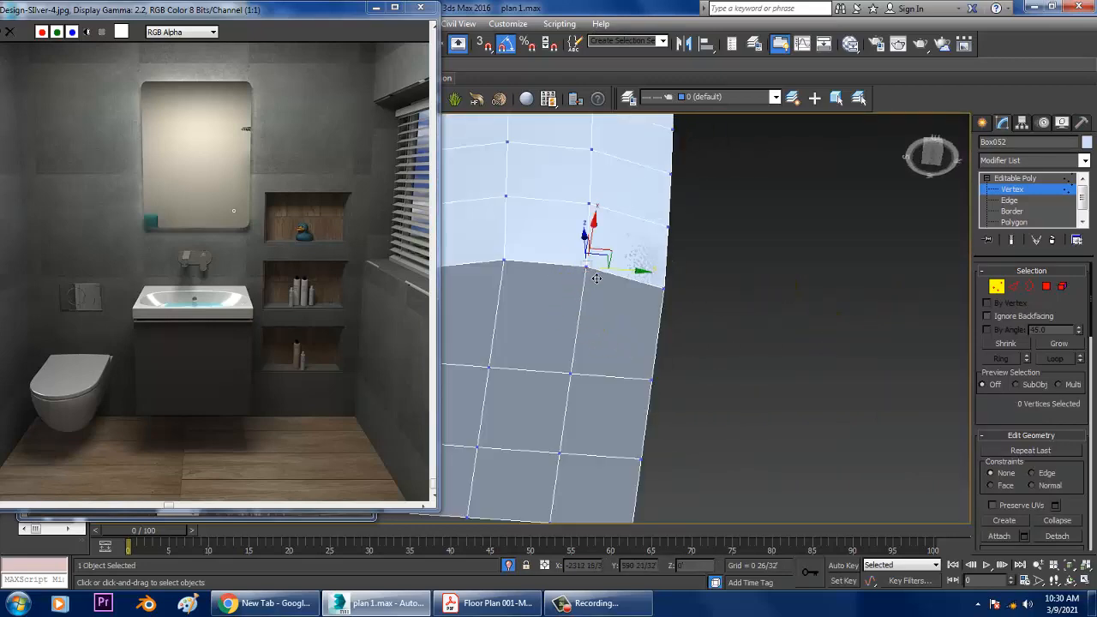
left_click(727, 273)
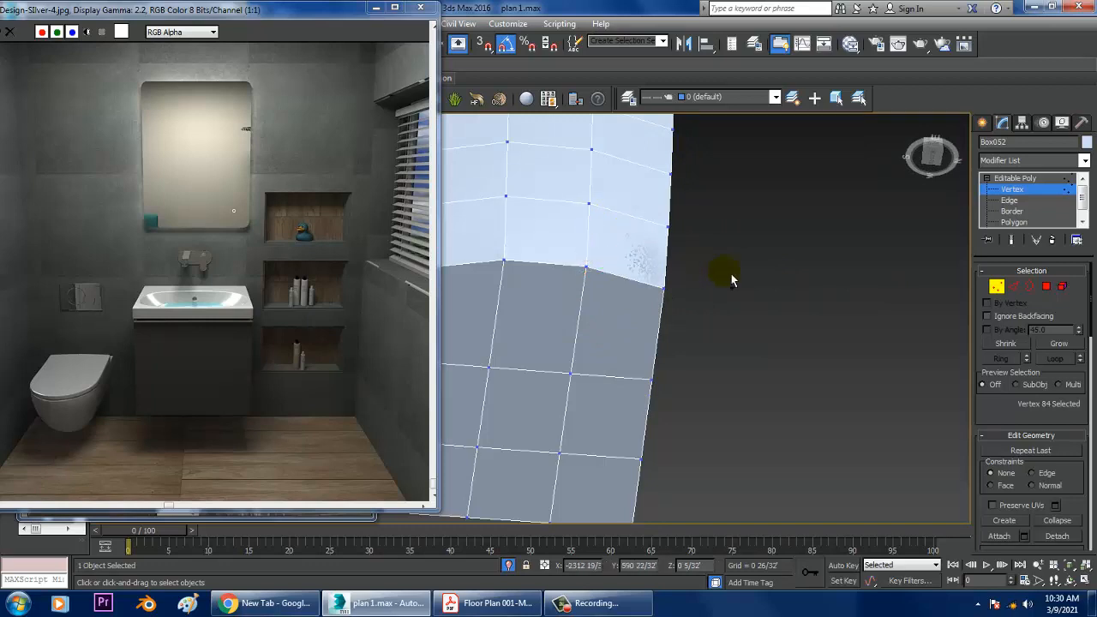
Step: Select the stacked vertices at an inner point of the bowl's front bottom edge and weld them with a raised weld threshold
left_click(1020, 179)
middle_click_drag(943, 208, 725, 275, "alt")
key("1")
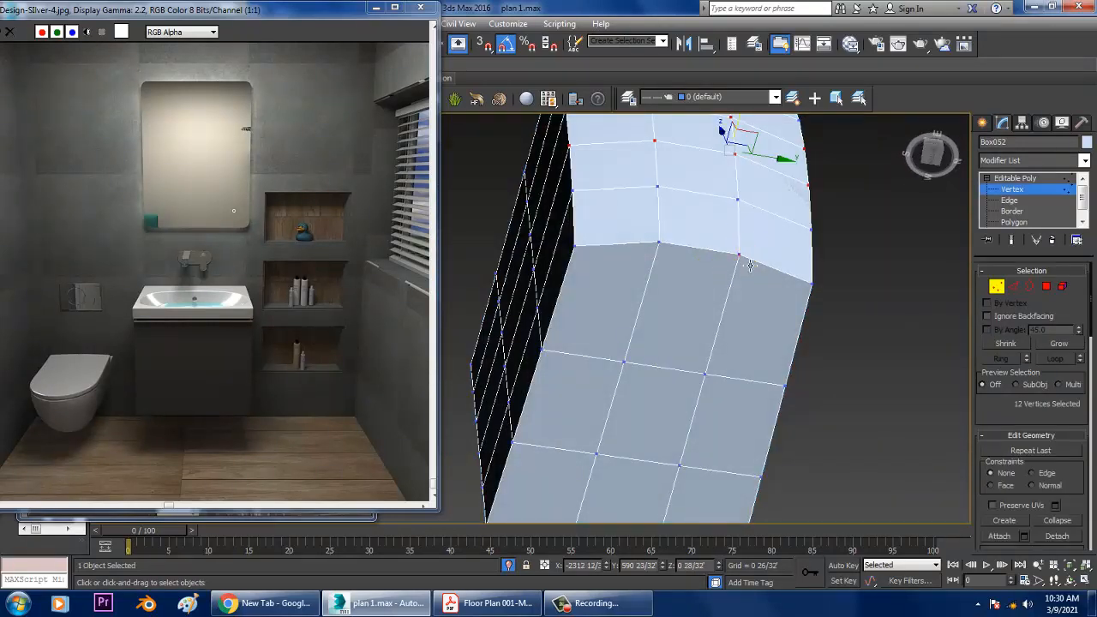
left_click_drag(771, 242, 765, 256)
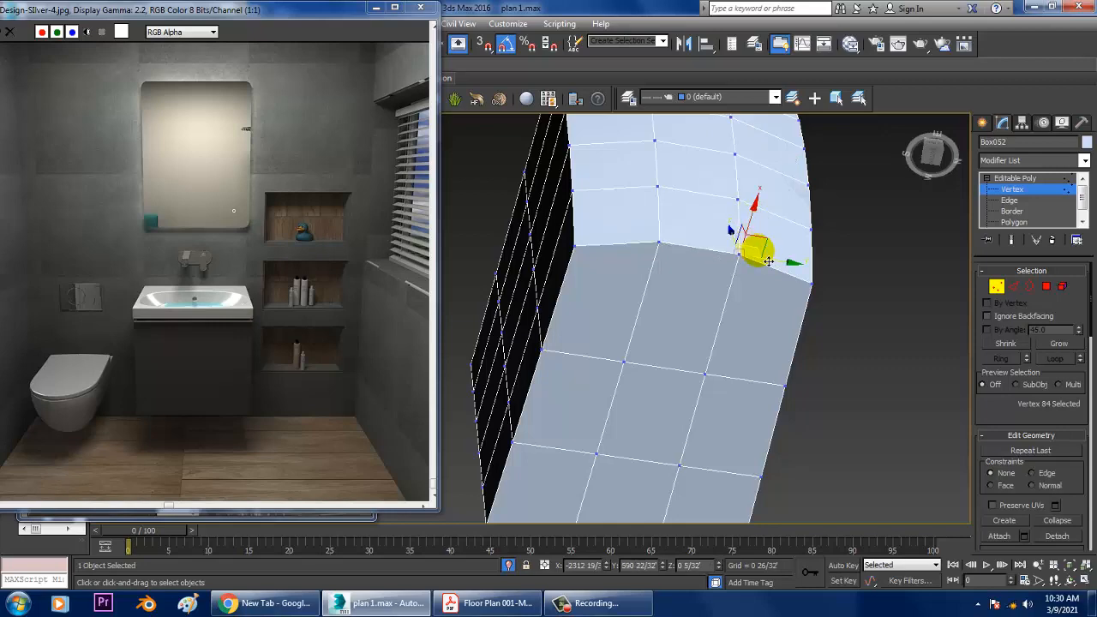
middle_click_drag(794, 299, 723, 413, "alt")
left_click(721, 415)
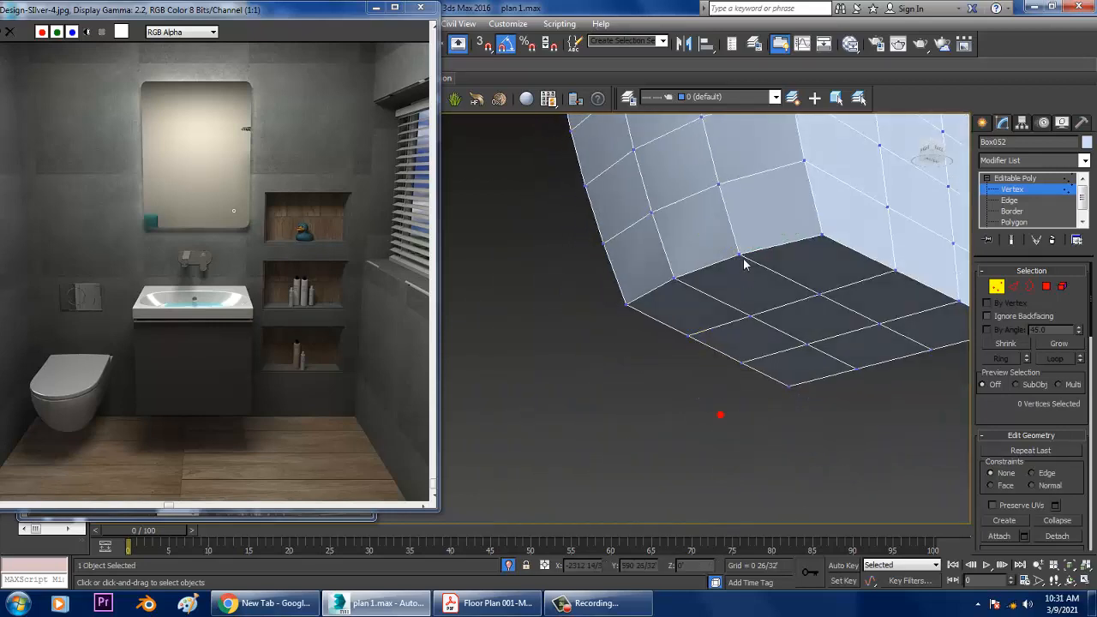
left_click_drag(754, 269, 754, 267)
right_click(739, 251)
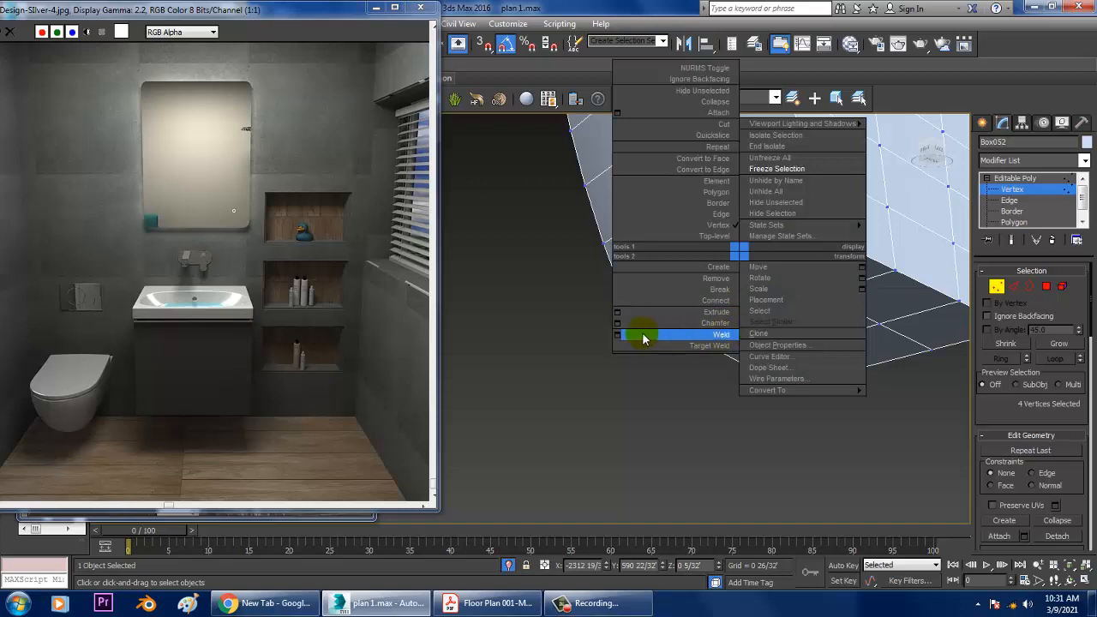
left_click(617, 334)
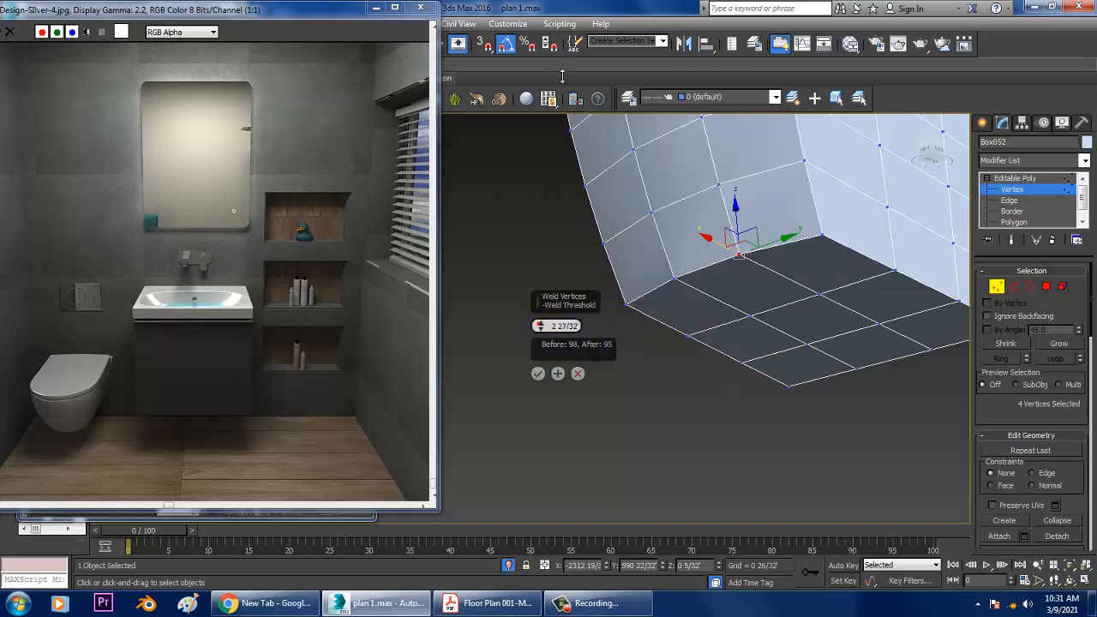
left_click_drag(562, 77, 564, 607)
left_click(537, 375)
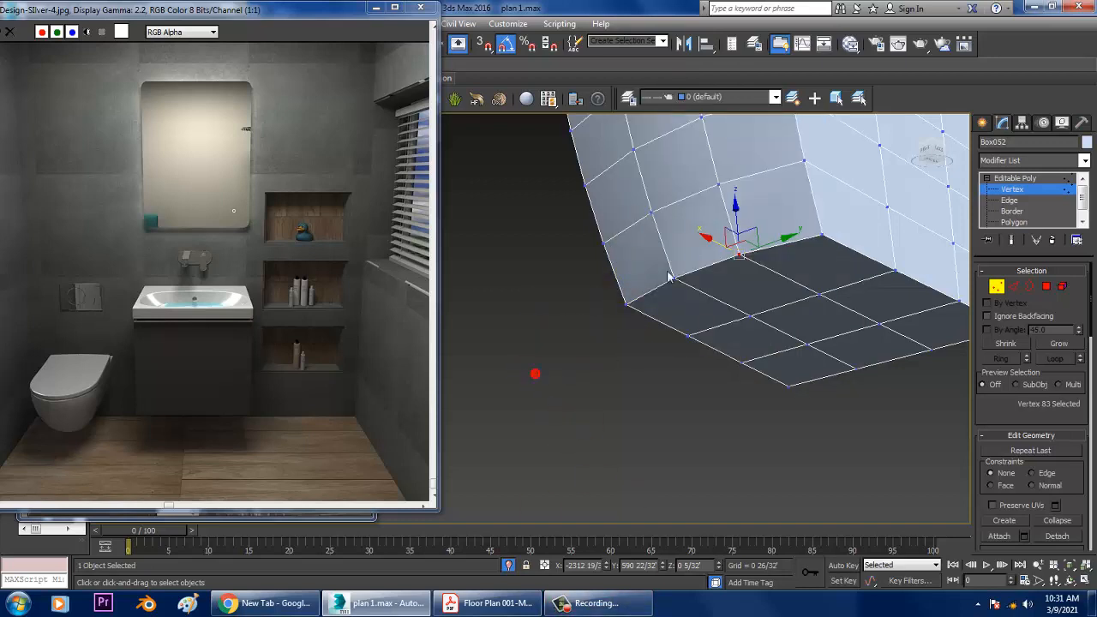
Step: Weld the stacked vertices at the neighbouring inner point and at the corner of the bowl's front bottom edge
left_click(674, 277)
right_click(672, 276)
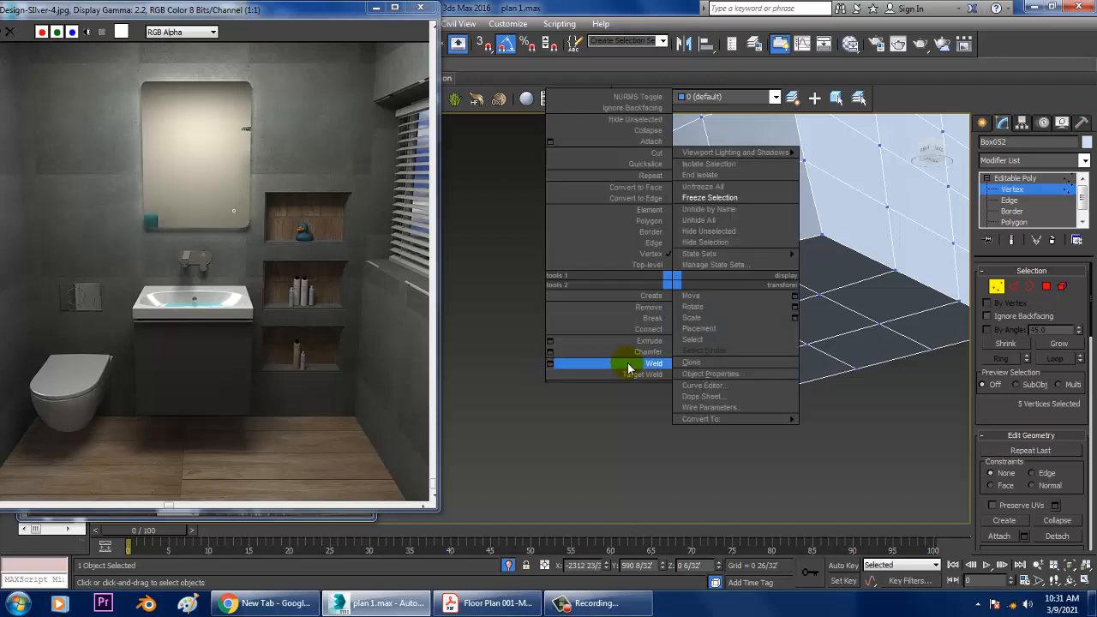
left_click(626, 363)
middle_click_drag(767, 304, 708, 253, "alt")
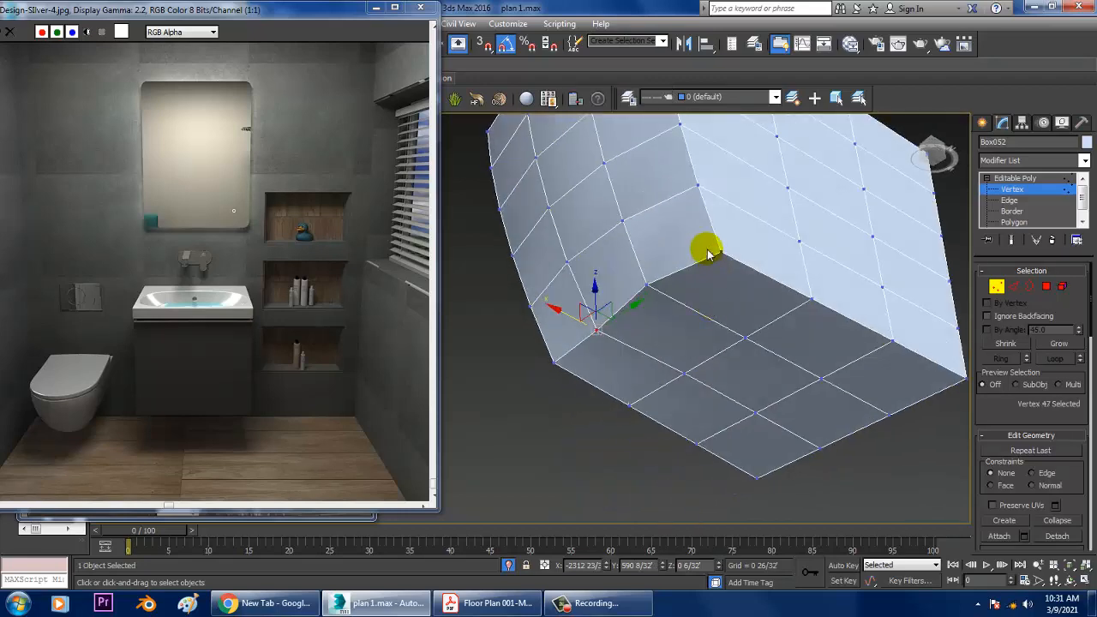
right_click(717, 256)
left_click(703, 347)
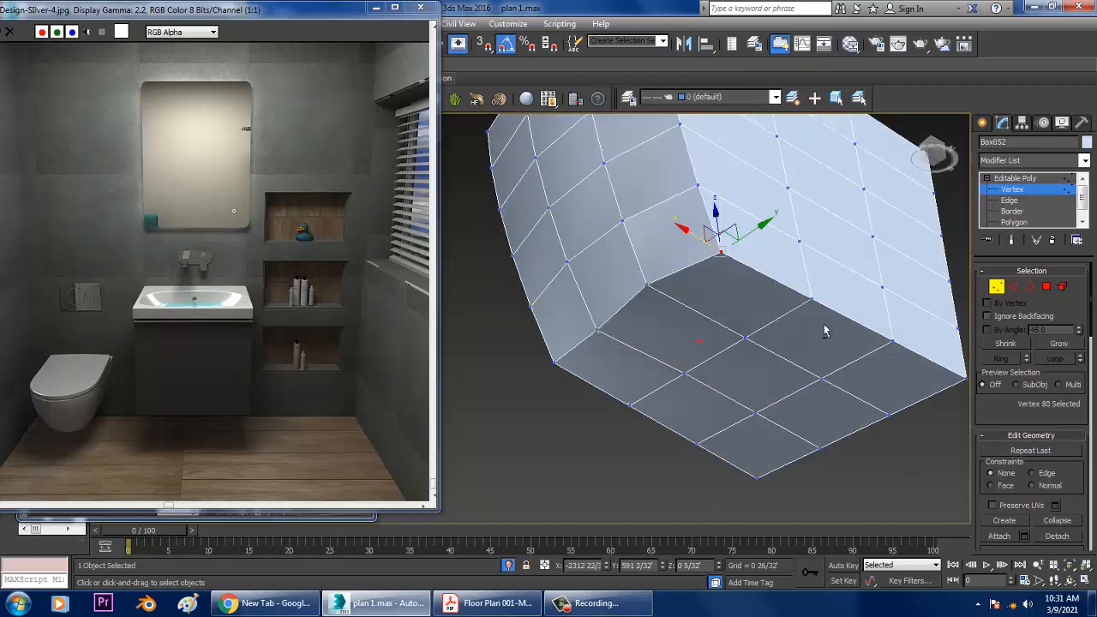
middle_click_drag(825, 326, 646, 388, "alt")
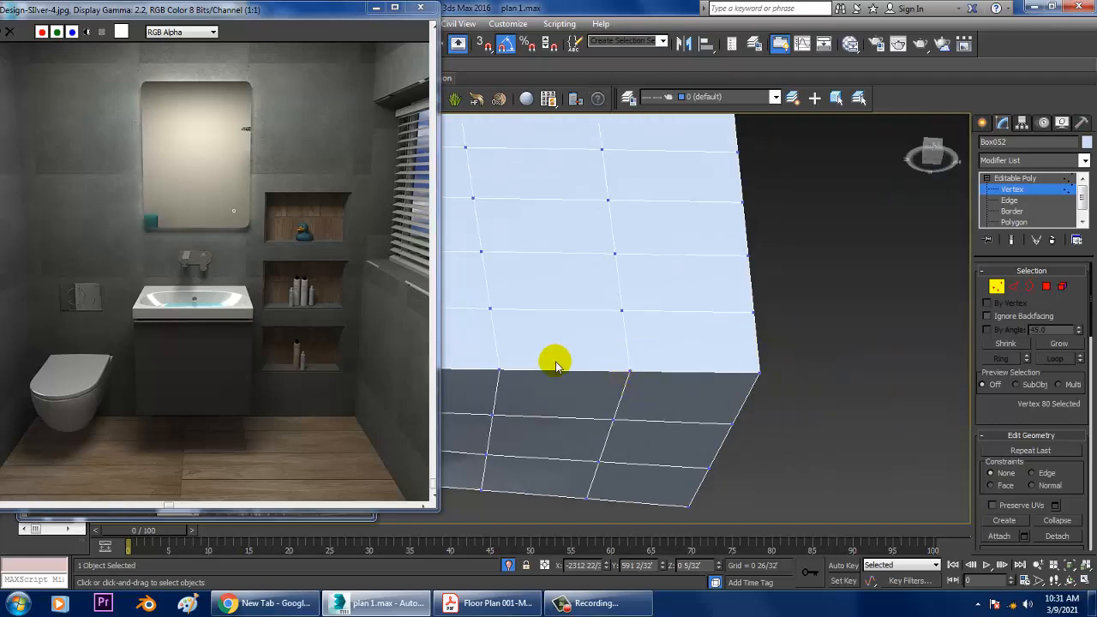
middle_click_drag(556, 365, 689, 356, "alt")
left_click(708, 347)
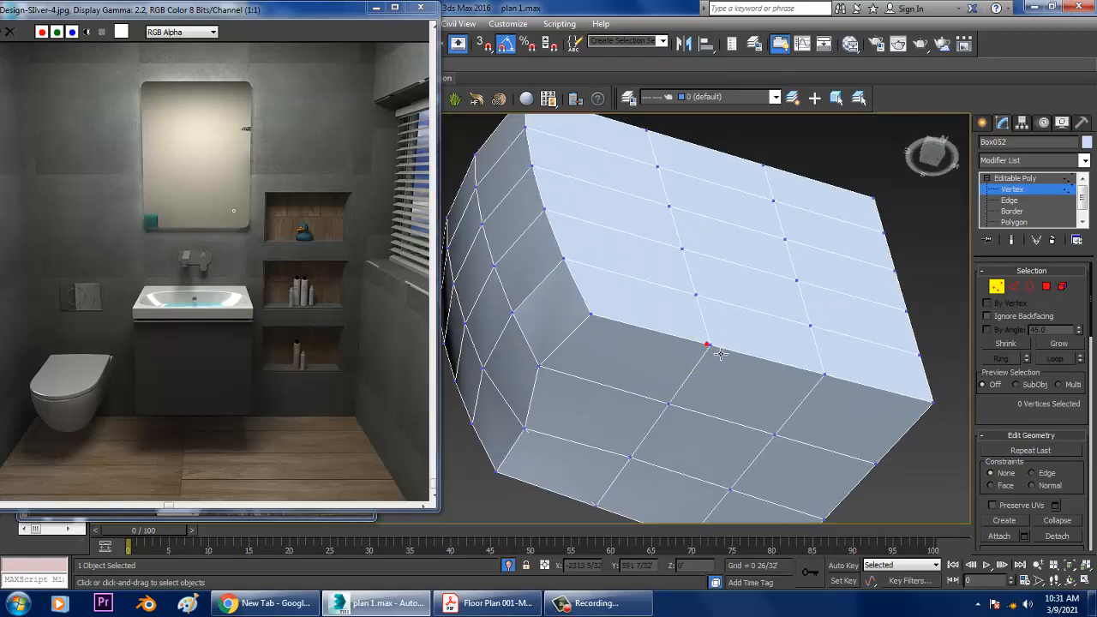
Step: Try a TurboSmooth modifier on the welded bowl, inspect the surface, and switch the modifier off
left_click(1014, 178)
left_click(1052, 162)
key("t")
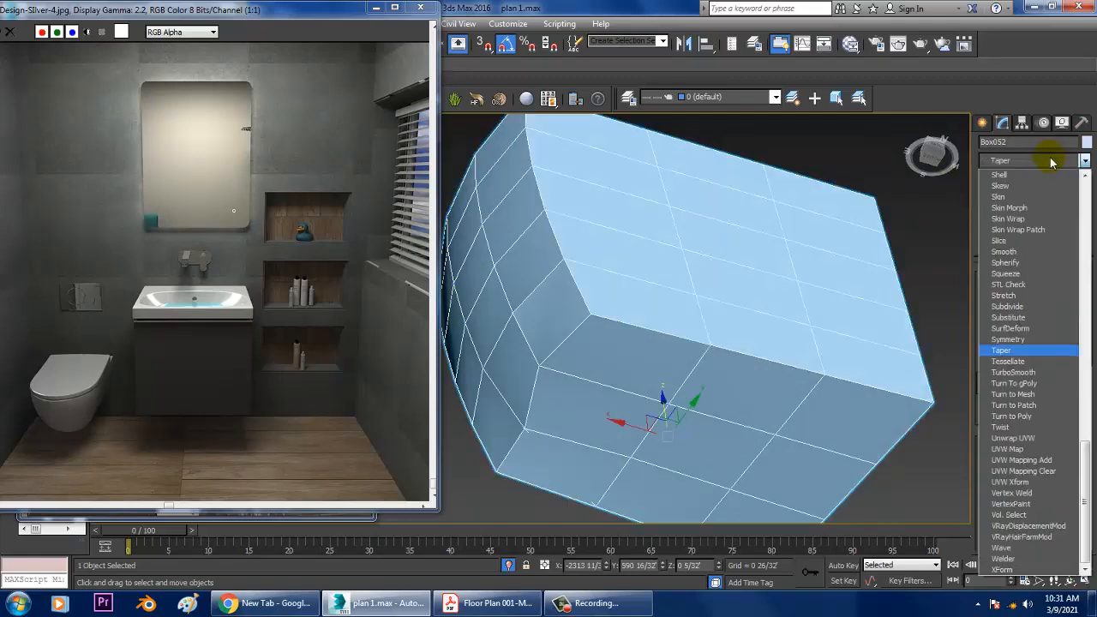
left_click(1029, 372)
middle_click_drag(831, 343, 984, 270, "alt")
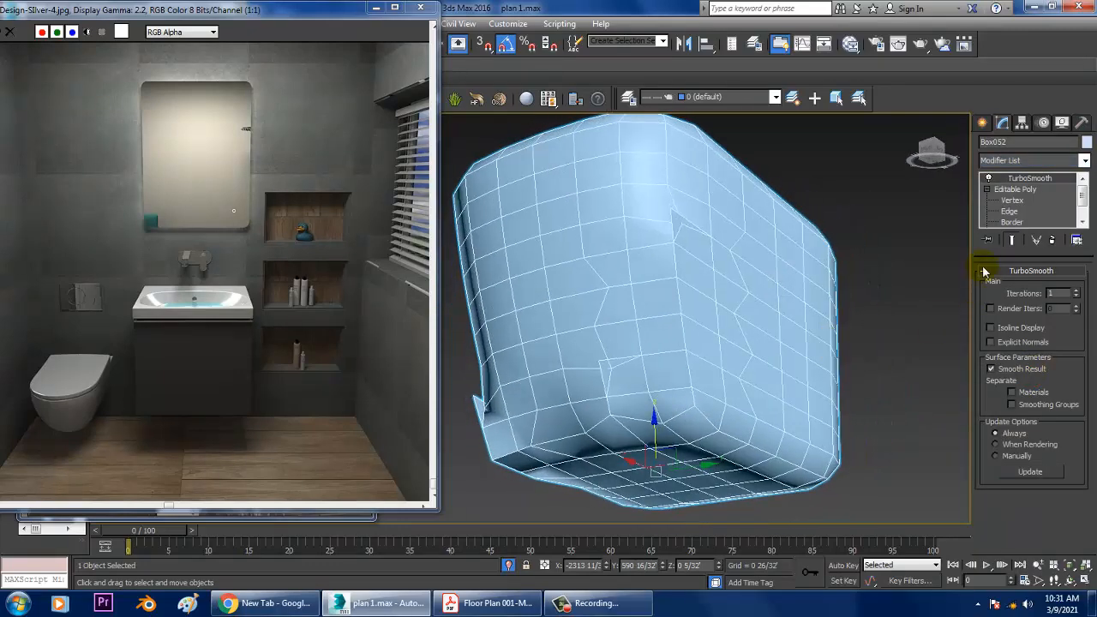
left_click(988, 178)
middle_click_drag(644, 252, 656, 275, "alt")
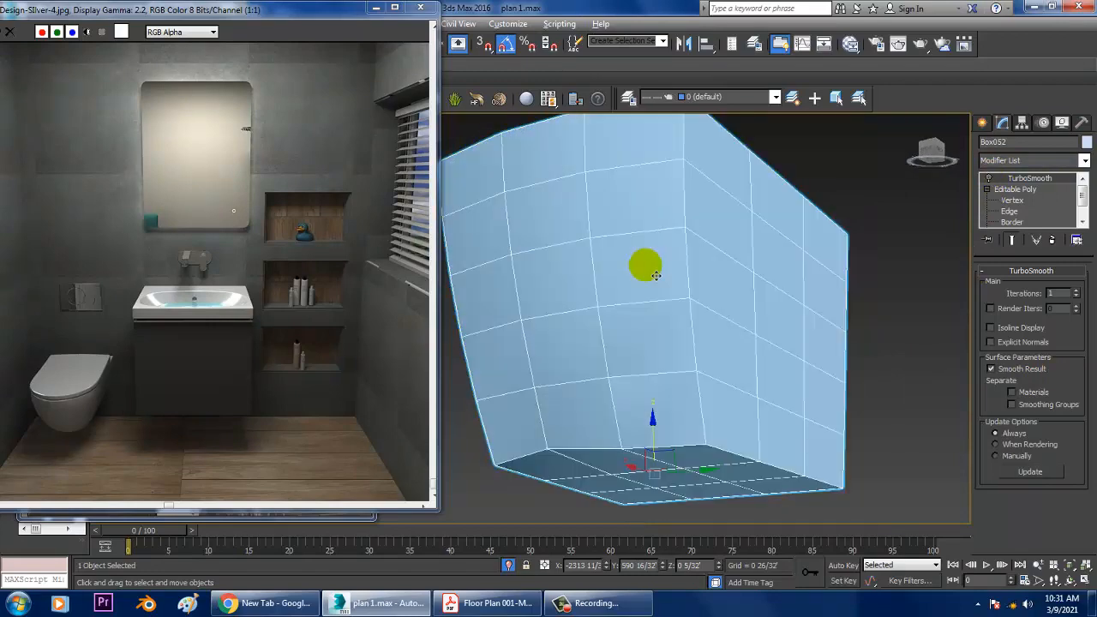
Step: Delete the bowl object from the bathroom
key("Delete")
left_click(983, 123)
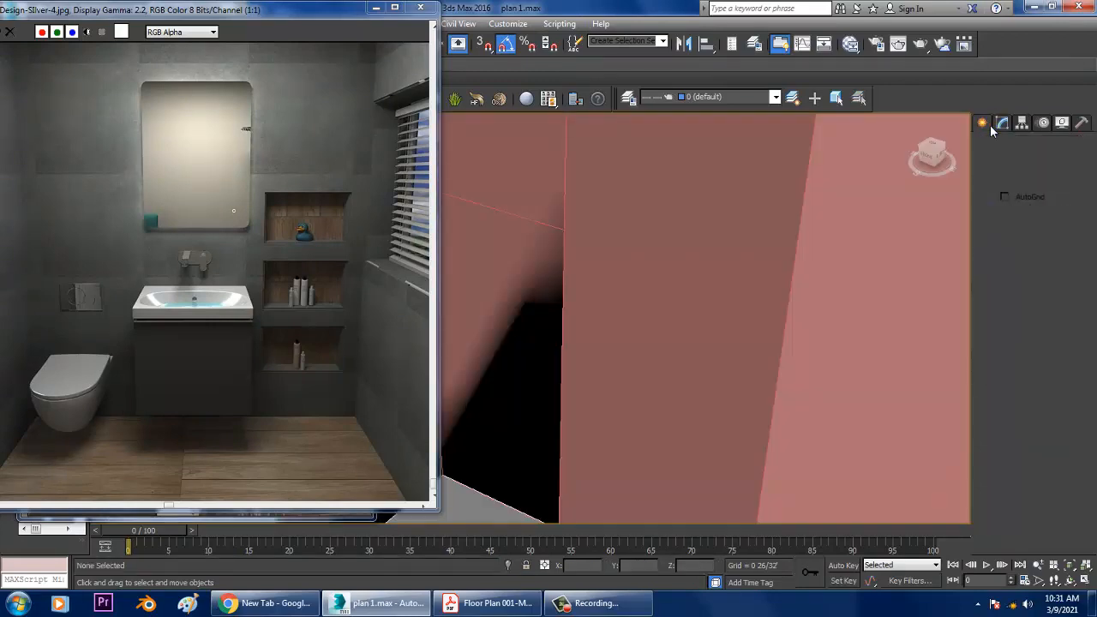
scroll(834, 221, "down", 5)
scroll(834, 221, "down", 3)
middle_click_drag(907, 242, 771, 331, "alt")
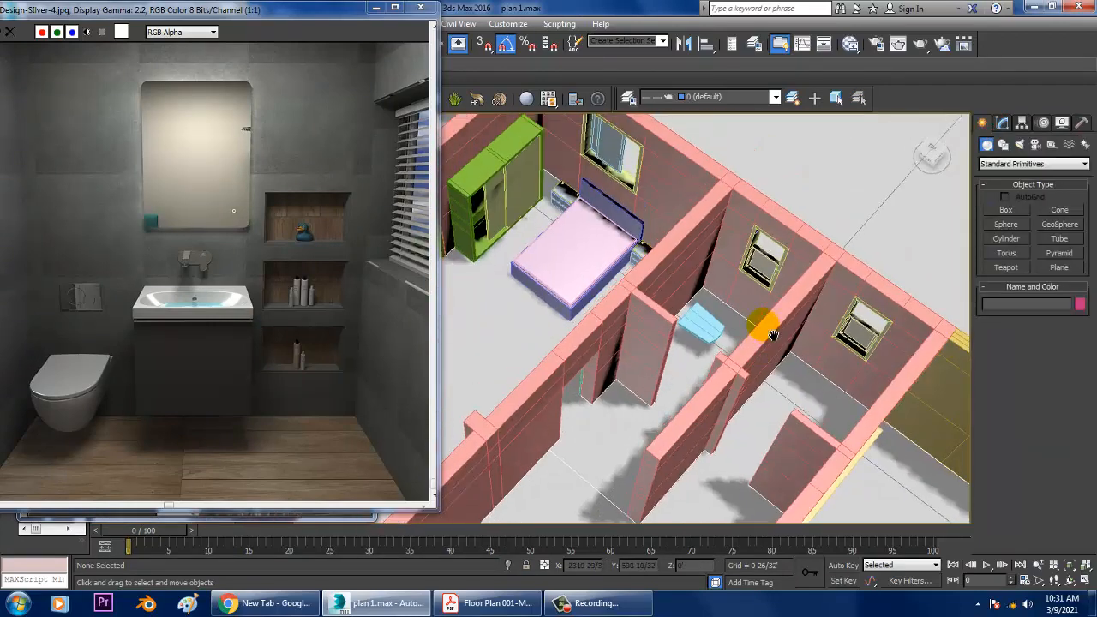
Step: Select the toilet lid in the bathroom, isolate it briefly, and end the isolation
scroll(774, 325, "up", 3)
left_click(660, 333)
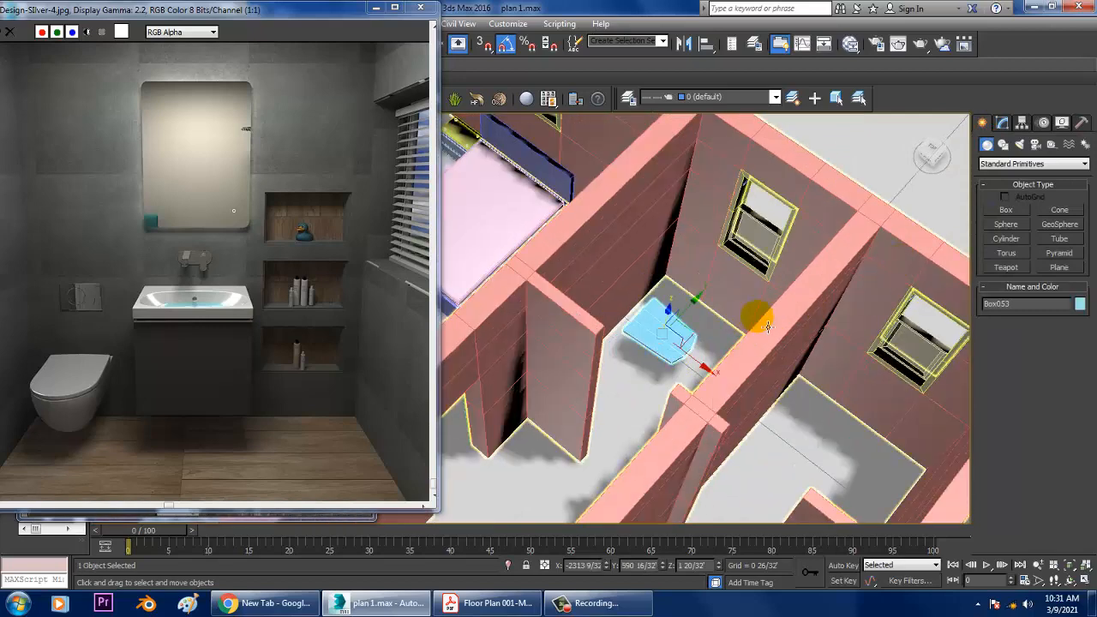
key("alt+w")
key("alt+q")
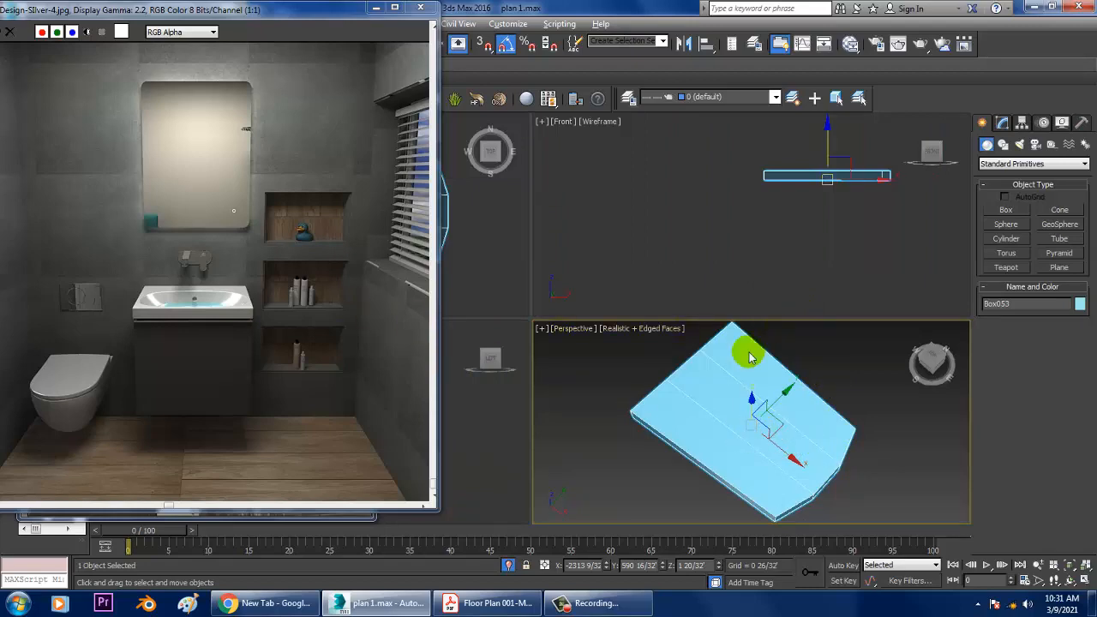
right_click(828, 390)
left_click(857, 281)
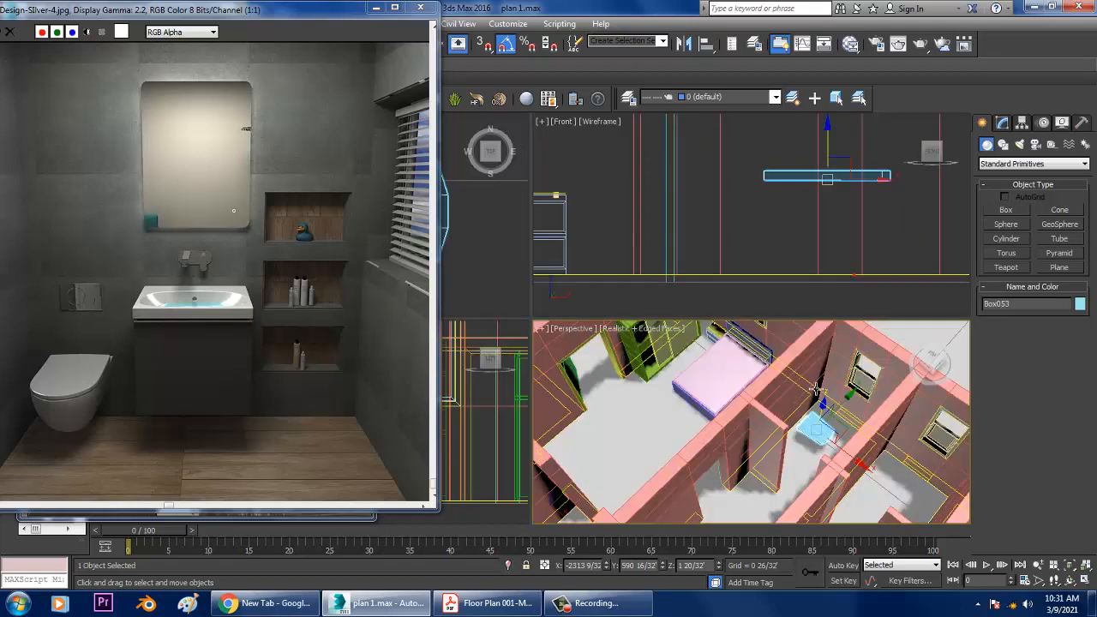
key("alt+w")
scroll(653, 312, "up", 10)
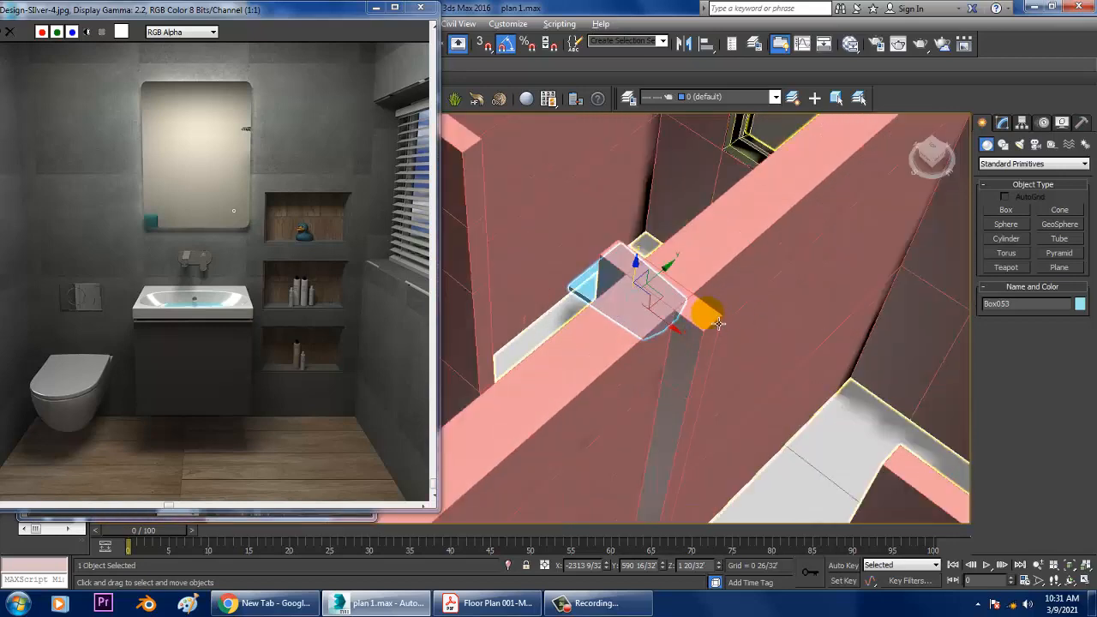
middle_click_drag(653, 312, 680, 310, "alt")
key("alt+w")
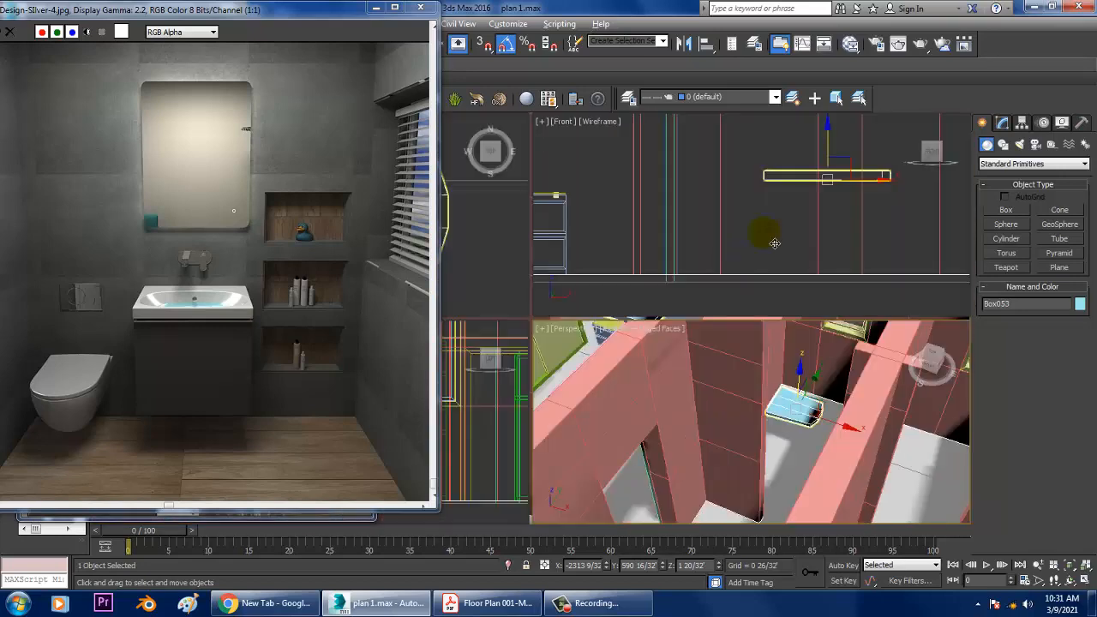
Step: Copy the toilet lid straight down to floor level in the Front view
middle_click_drag(792, 237, 749, 231)
key("alt+w")
scroll(743, 244, "up", 3)
mouse_move(635, 215)
left_mouse_down("shift")
mouse_move(645, 337)
mouse_move(664, 399)
mouse_move(679, 404)
mouse_move(641, 409)
left_mouse_up("shift")
left_click(550, 360)
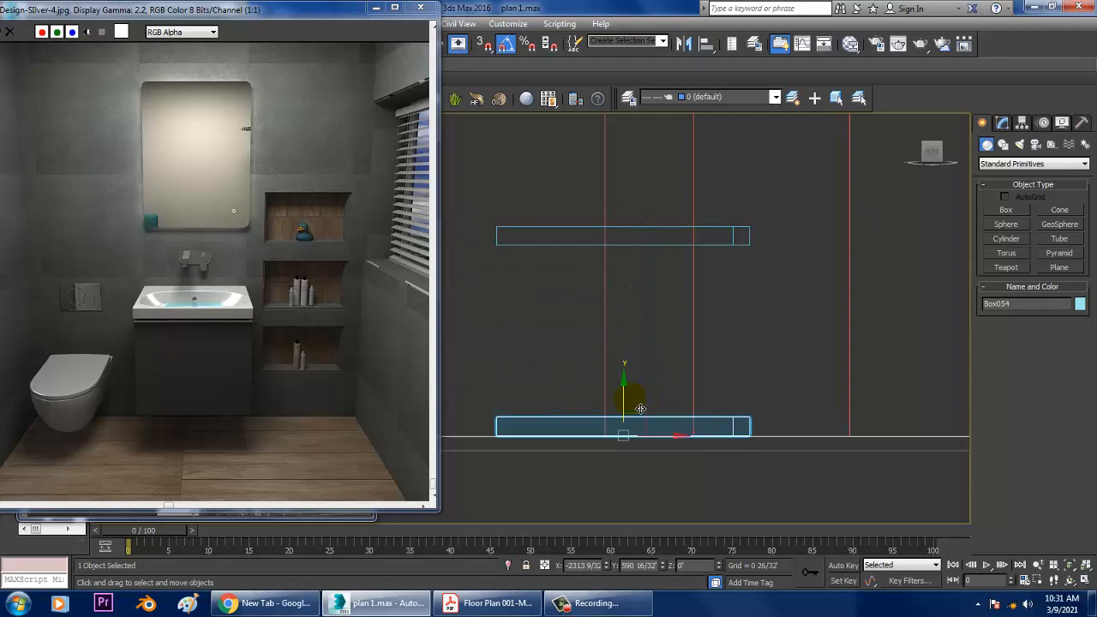
Step: Stretch the copied lid into a bowl block by raising its upper vertices to the lid's underside in the Front view
left_click(1011, 123)
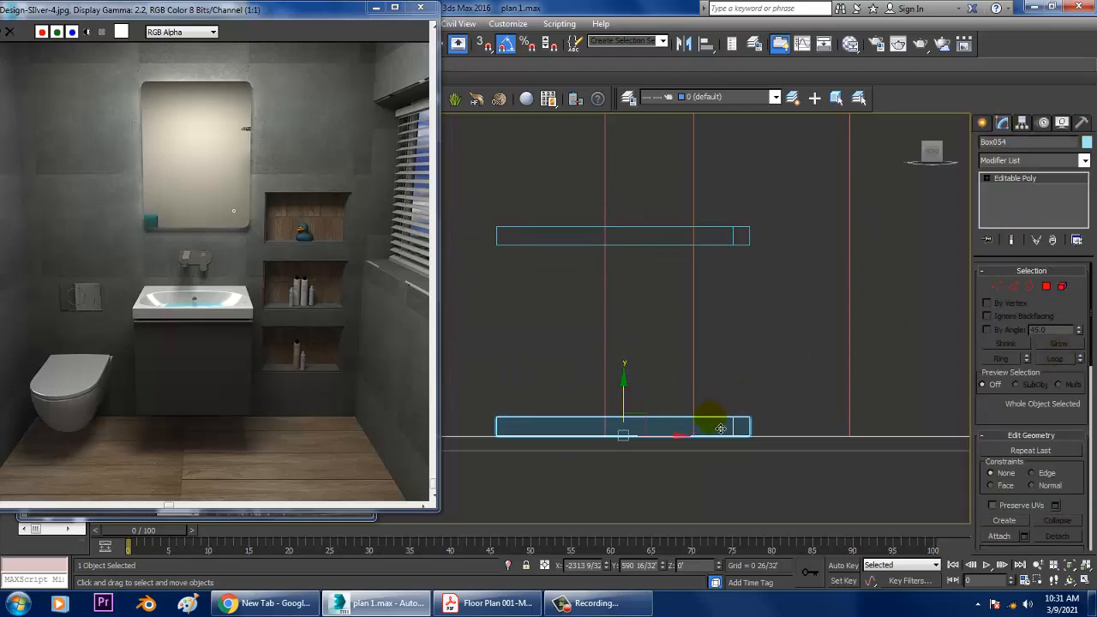
key("1")
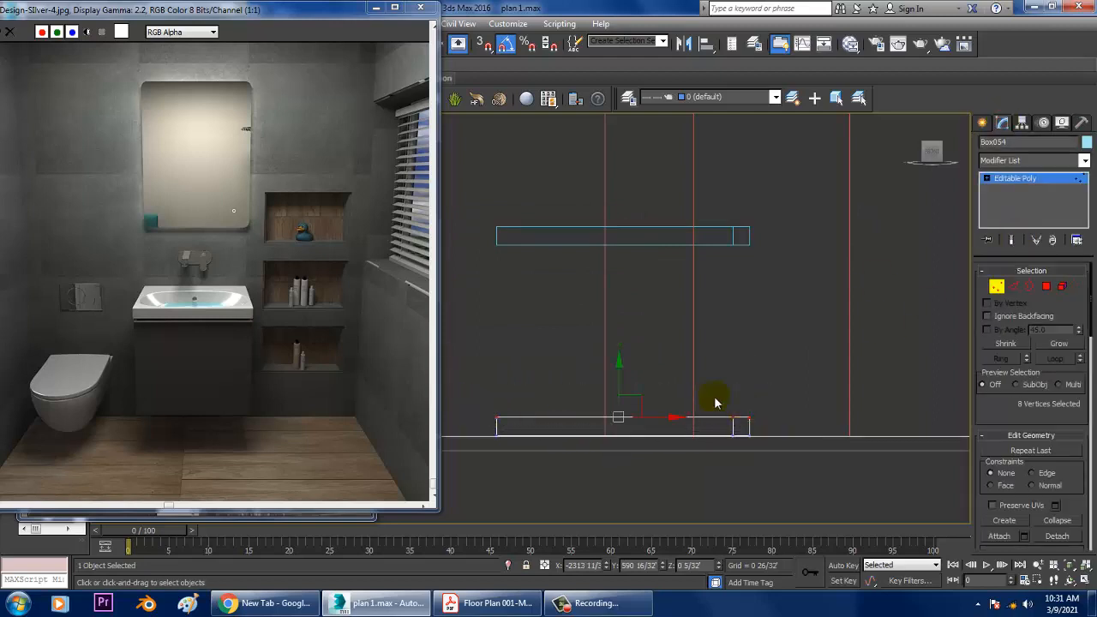
left_click_drag(624, 375, 618, 232)
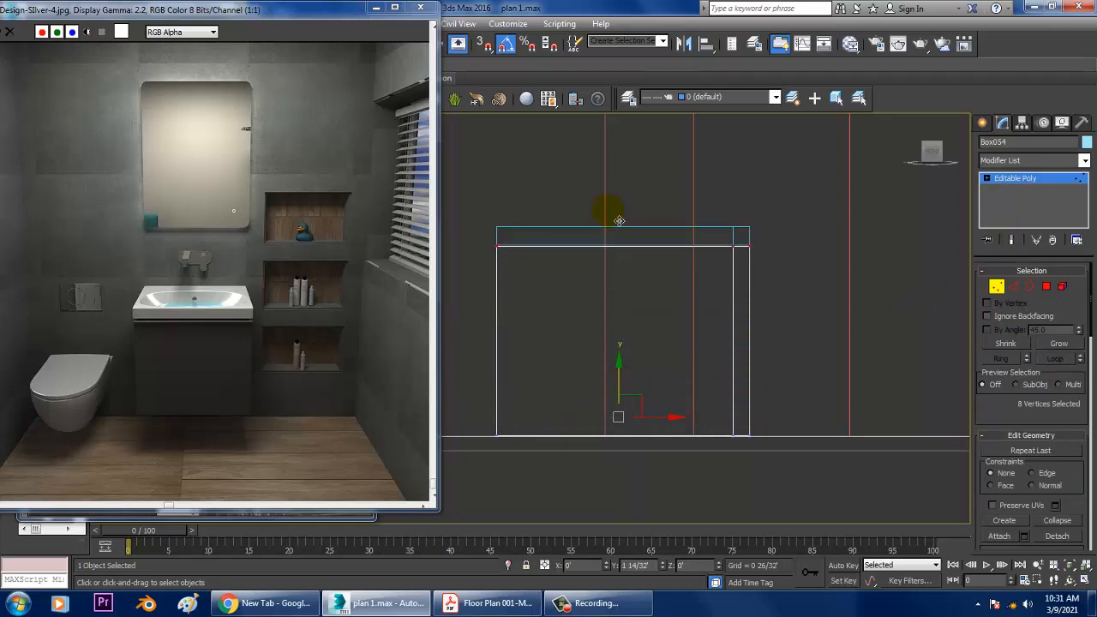
key("alt+w")
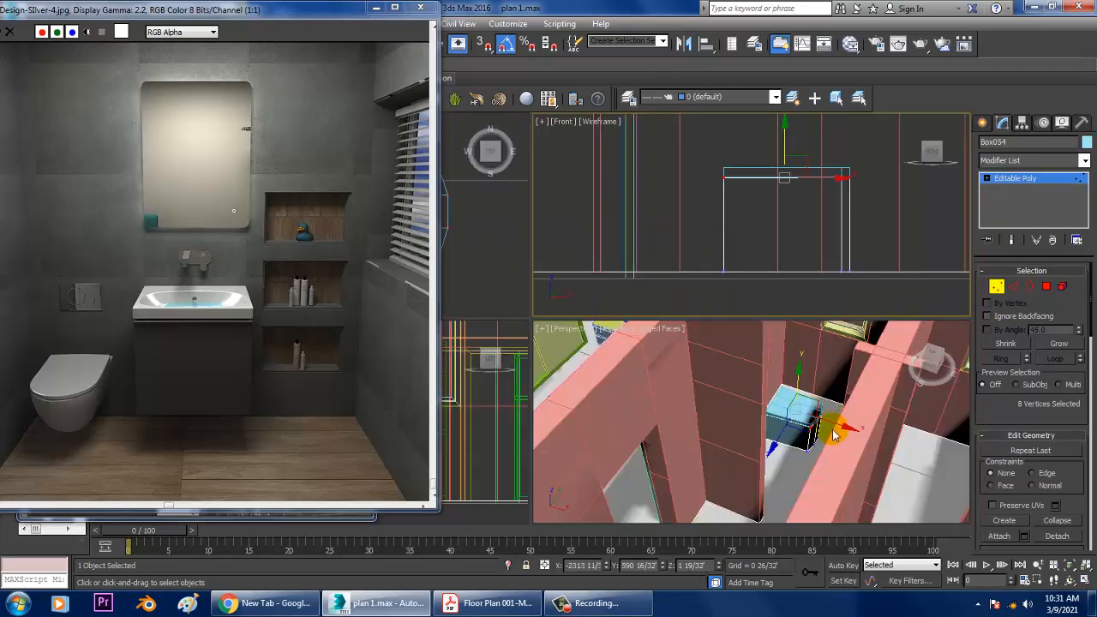
left_click(1011, 186)
scroll(840, 377, "up", 3)
key("alt+w")
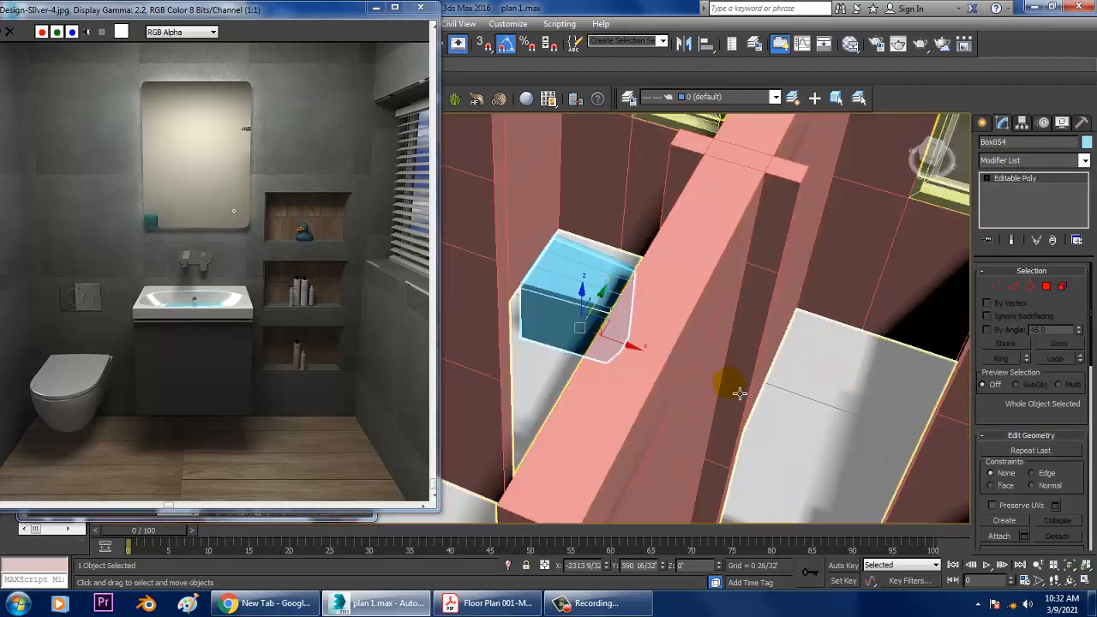
Step: Raise the bowl block to a Z position of 5/32' and lift the lid so it rests on top of it
key("alt+w")
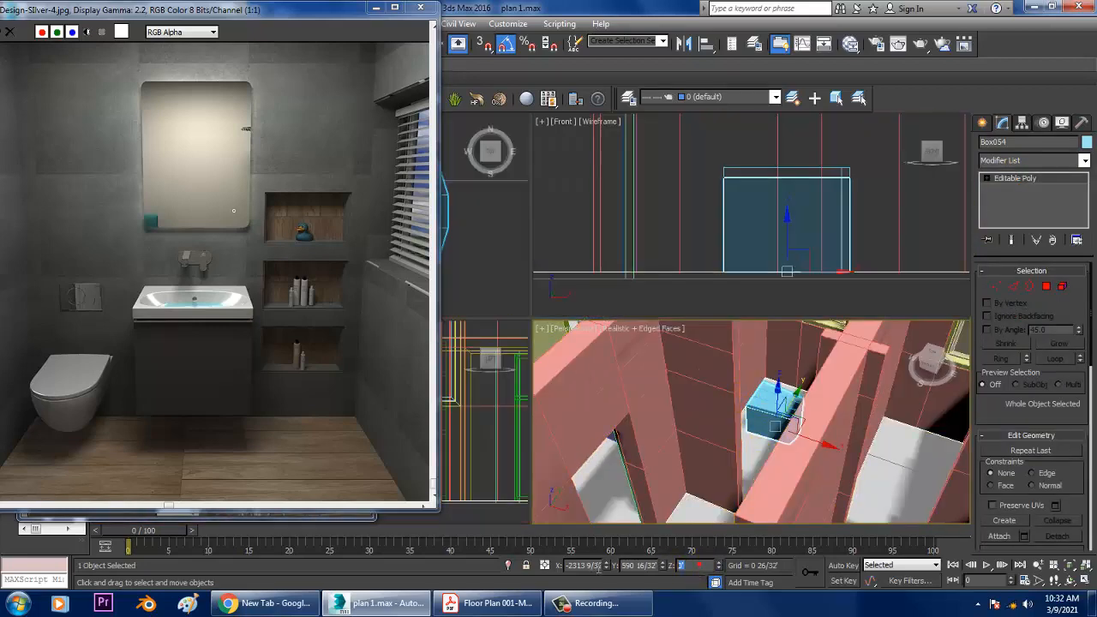
key("Return")
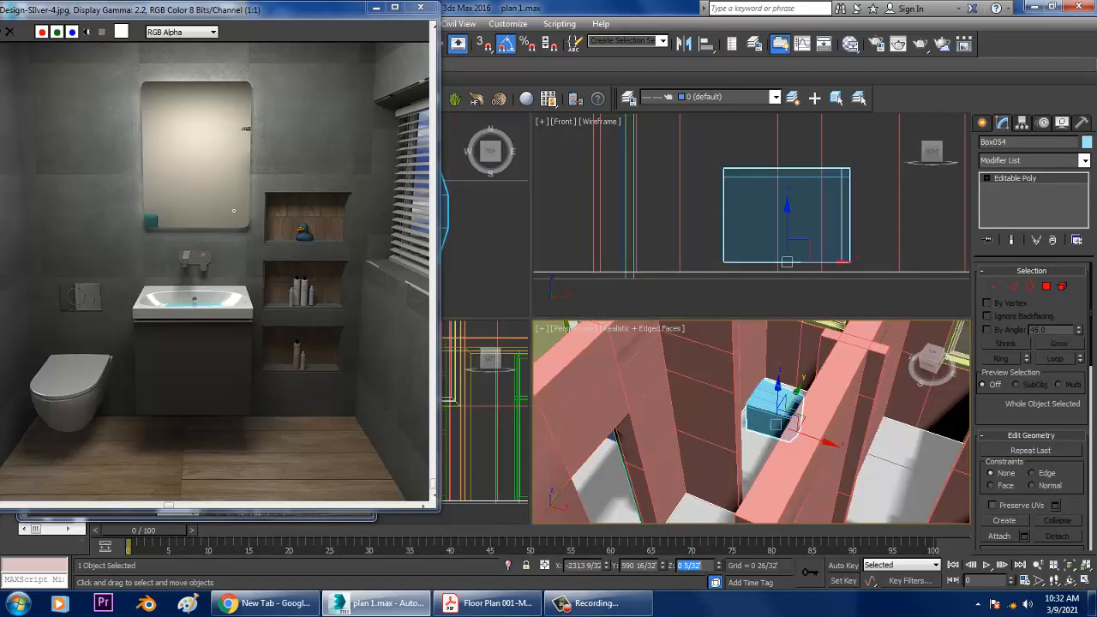
left_click(809, 182)
left_click_drag(799, 151, 798, 144)
left_click(789, 430)
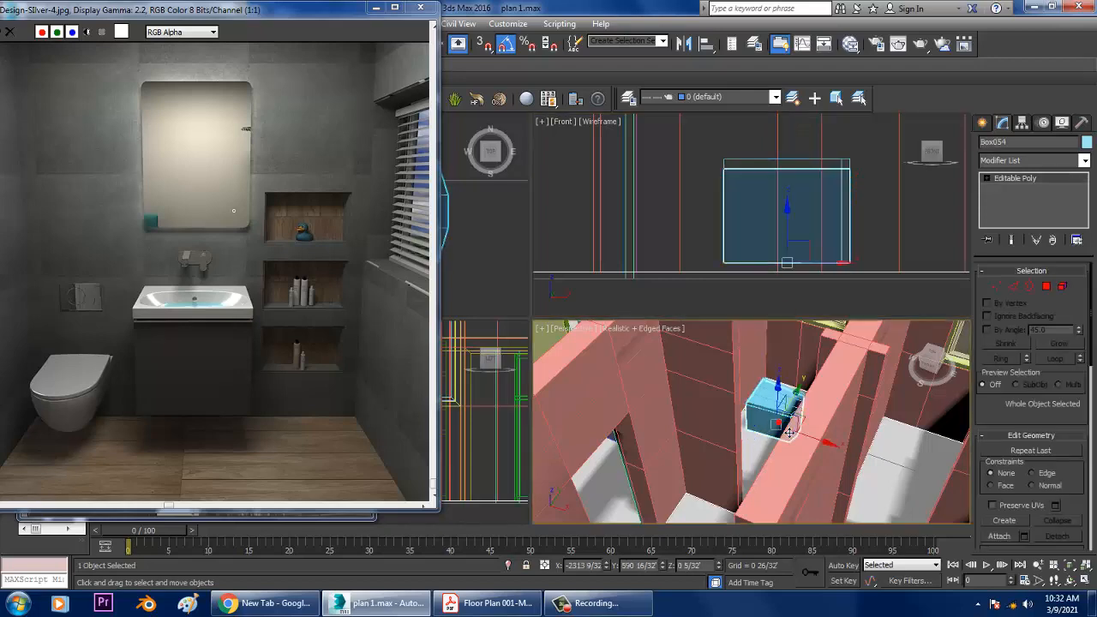
Step: Isolate the bowl block and connect its lengthwise edges with two segments around the body
key("alt+q")
key("alt+w")
middle_click_drag(771, 386, 876, 333, "alt")
left_click(1015, 286)
middle_click_drag(814, 286, 913, 298)
scroll(836, 289, "down", 3)
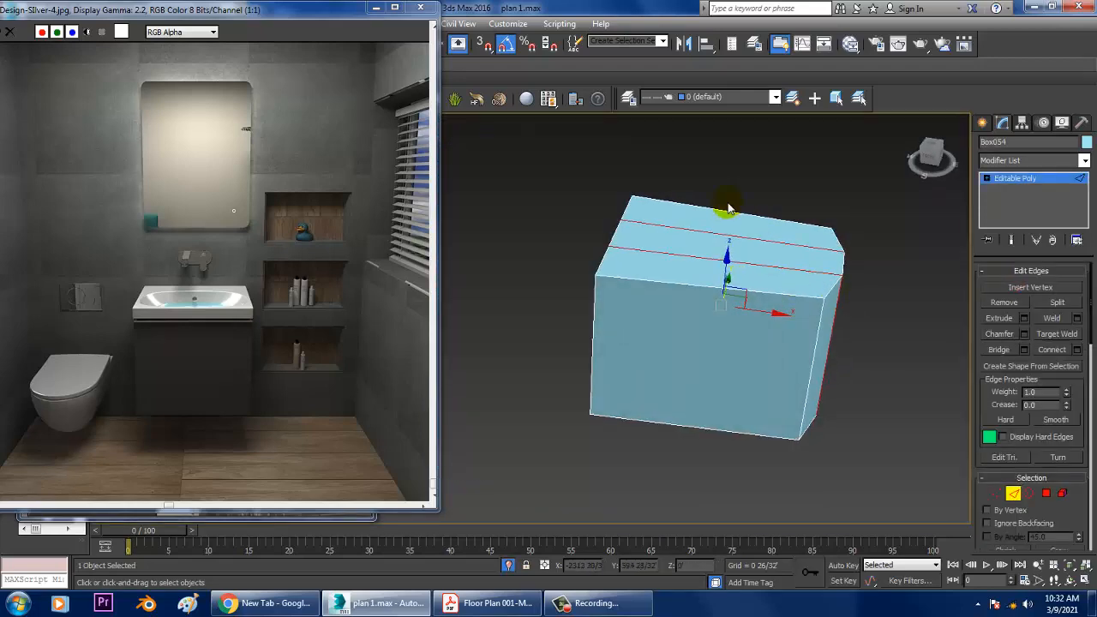
left_click_drag(734, 464, 735, 465)
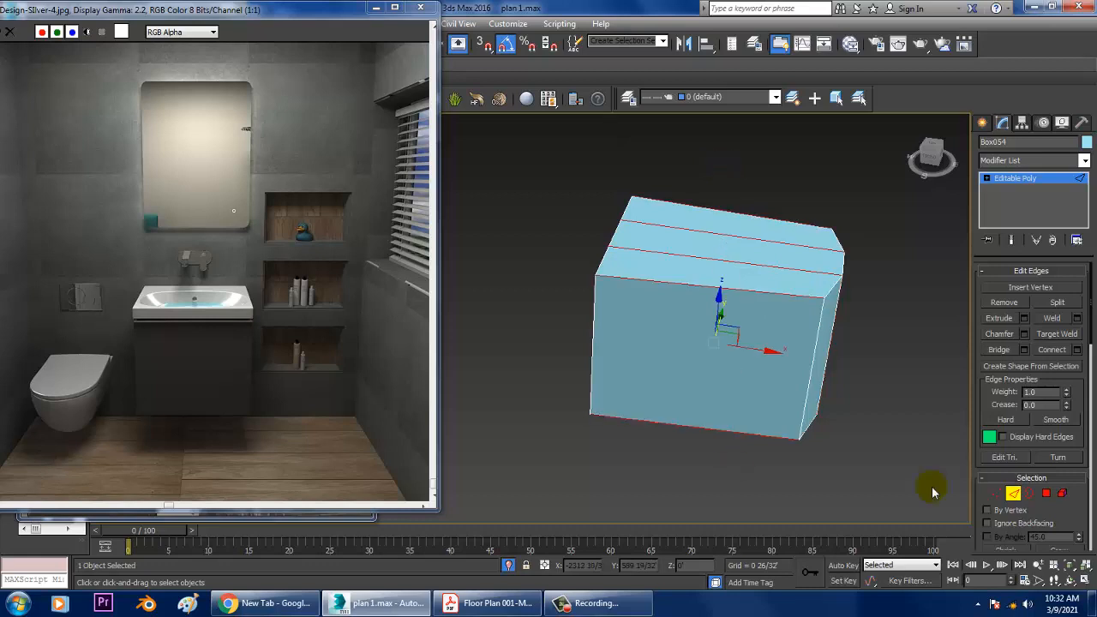
left_click(1079, 350)
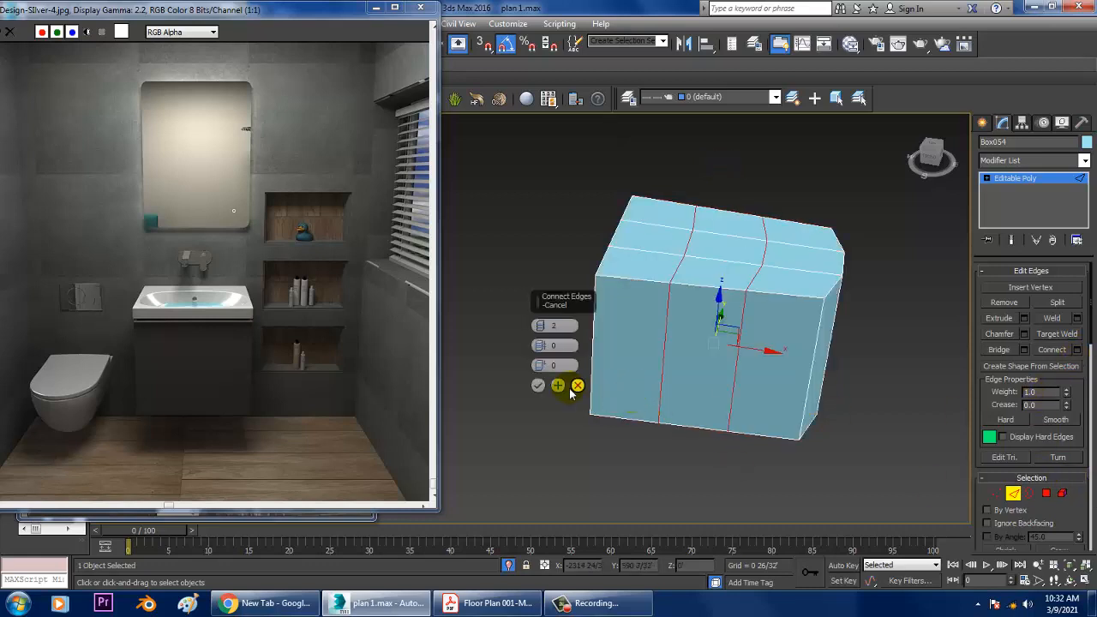
left_click(538, 386)
Step: Connect the bowl's vertical edges with two horizontal edge loops
middle_click_drag(796, 343, 754, 322, "alt")
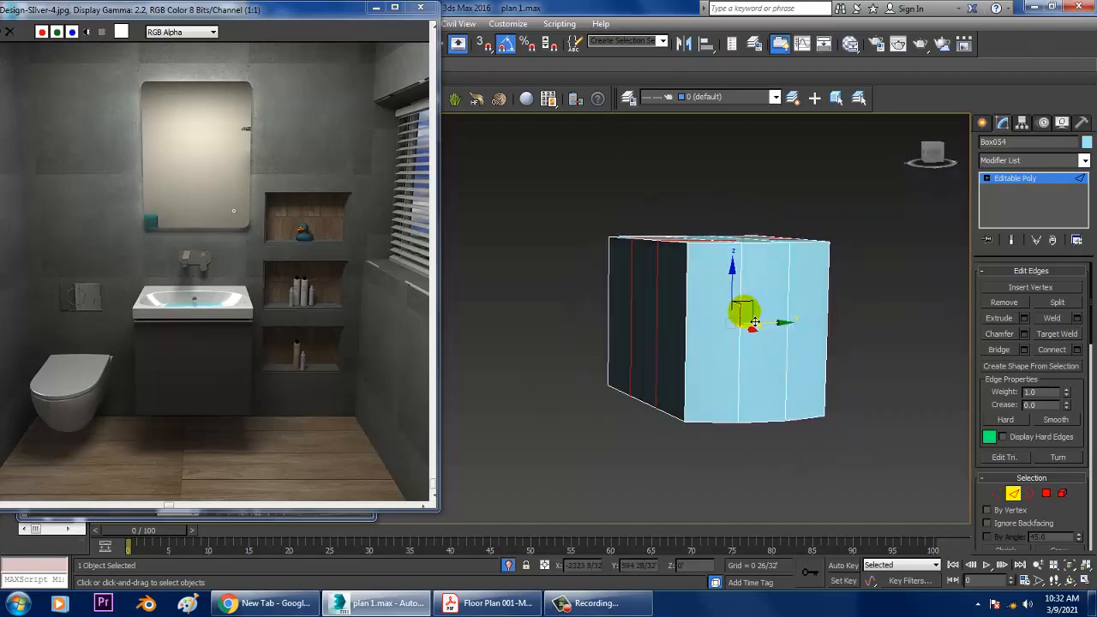
left_click_drag(709, 335, 874, 350)
left_click(1078, 351)
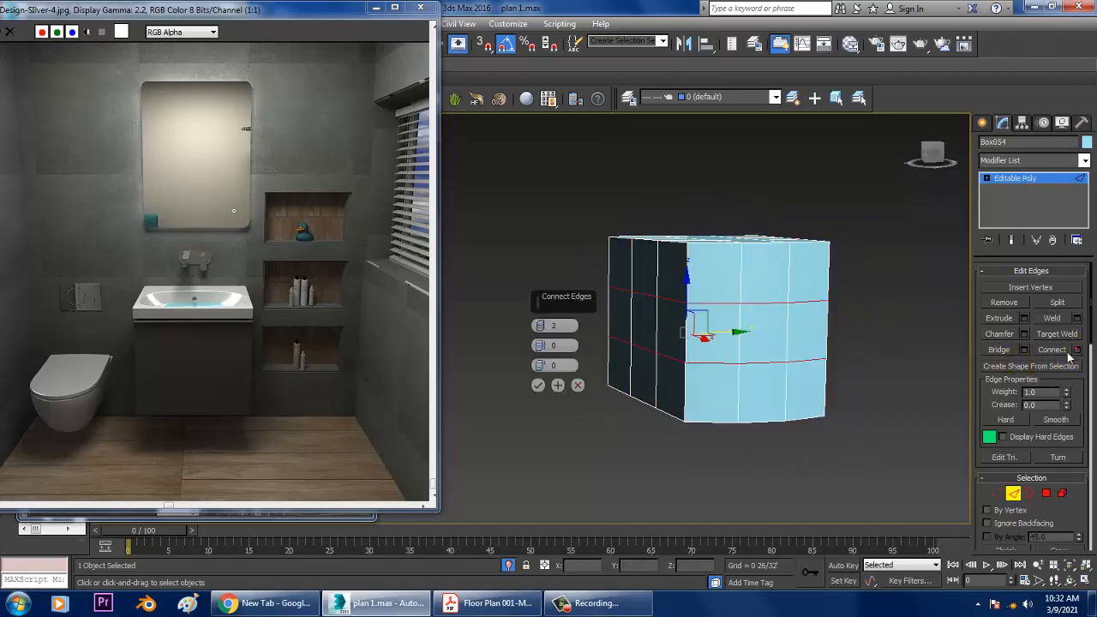
left_click(539, 387)
Step: Try scaling the bowl's lower vertices in the Front view, and undo the scaling
middle_click_drag(668, 318, 676, 261, "alt")
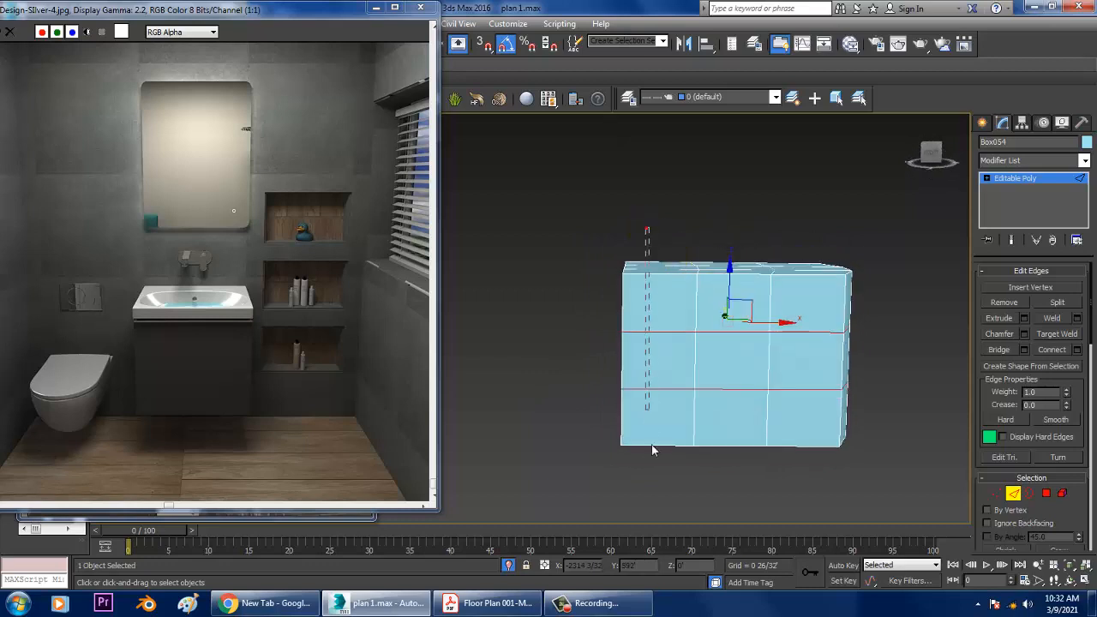
middle_click_drag(652, 446, 802, 240, "alt")
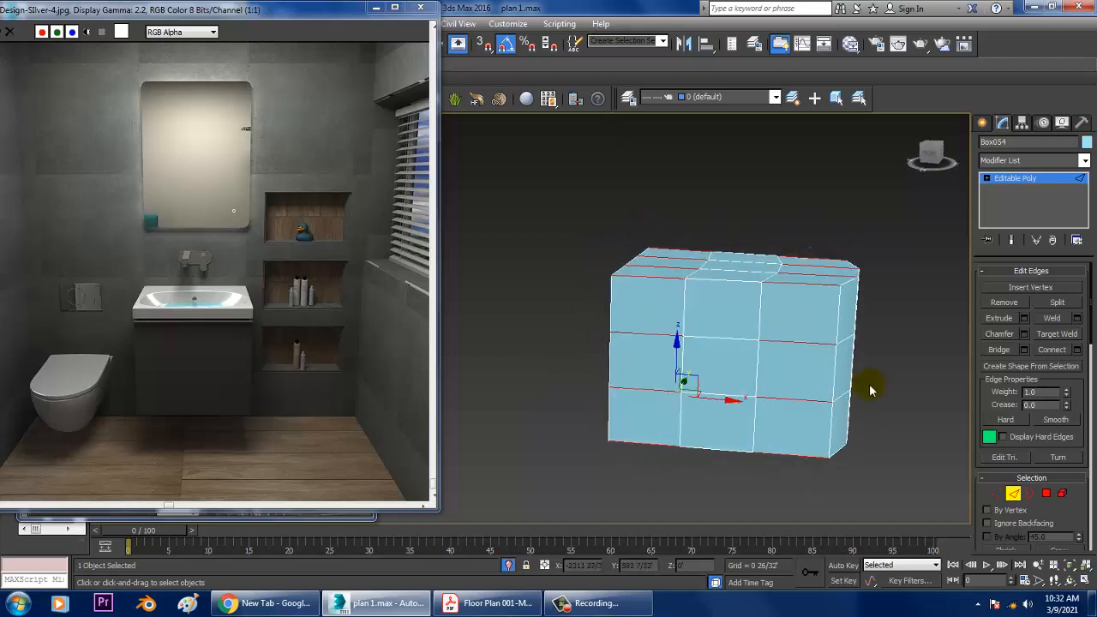
middle_click_drag(869, 385, 838, 360, "alt")
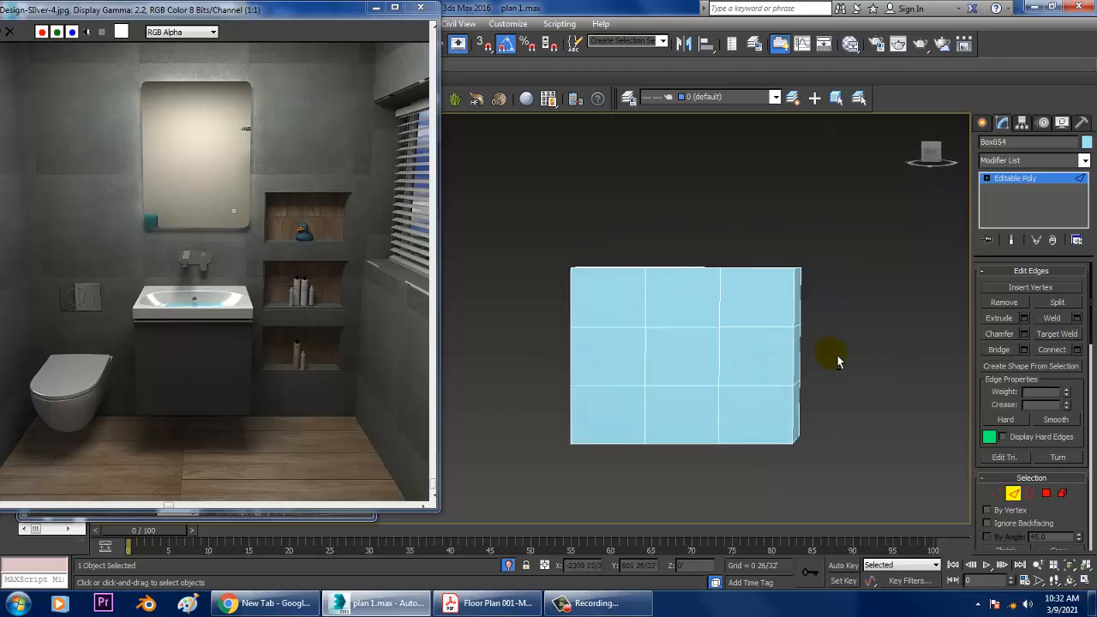
key("alt+w")
middle_click_drag(835, 244, 815, 244)
key("alt+w")
key("1")
middle_click_drag(664, 320, 802, 318)
left_click_drag(954, 469, 952, 467)
key("r")
mouse_move(735, 372)
left_mouse_down()
mouse_move(728, 357)
mouse_move(736, 361)
left_mouse_up()
key("ctrl+z")
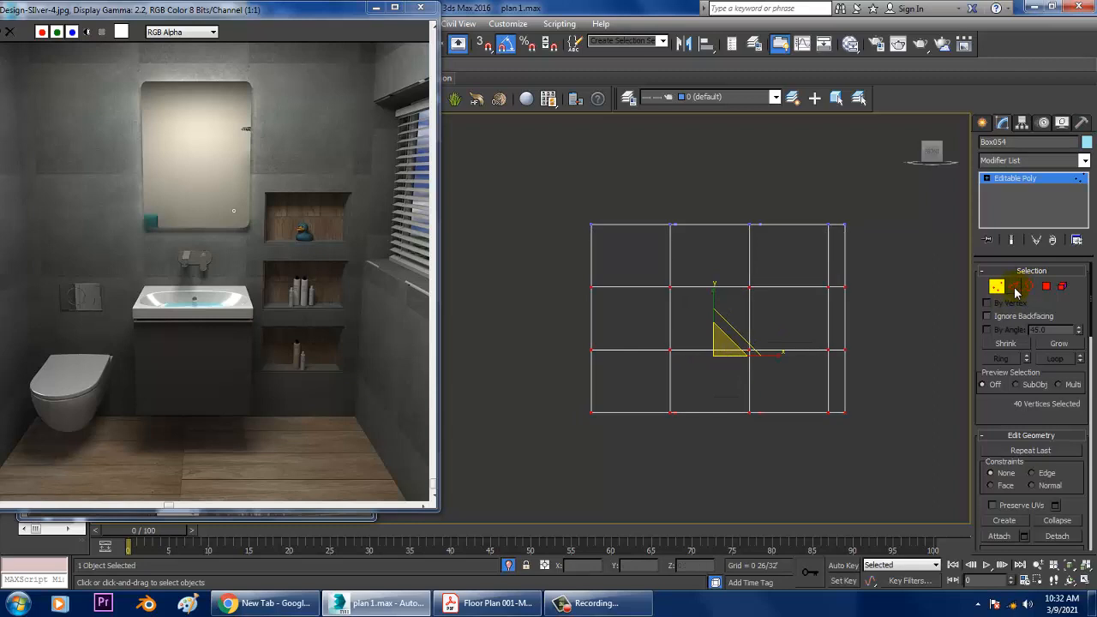
Step: Remove the two horizontal edge loops from the bowl
left_click(1013, 288)
left_click_drag(557, 263, 961, 360)
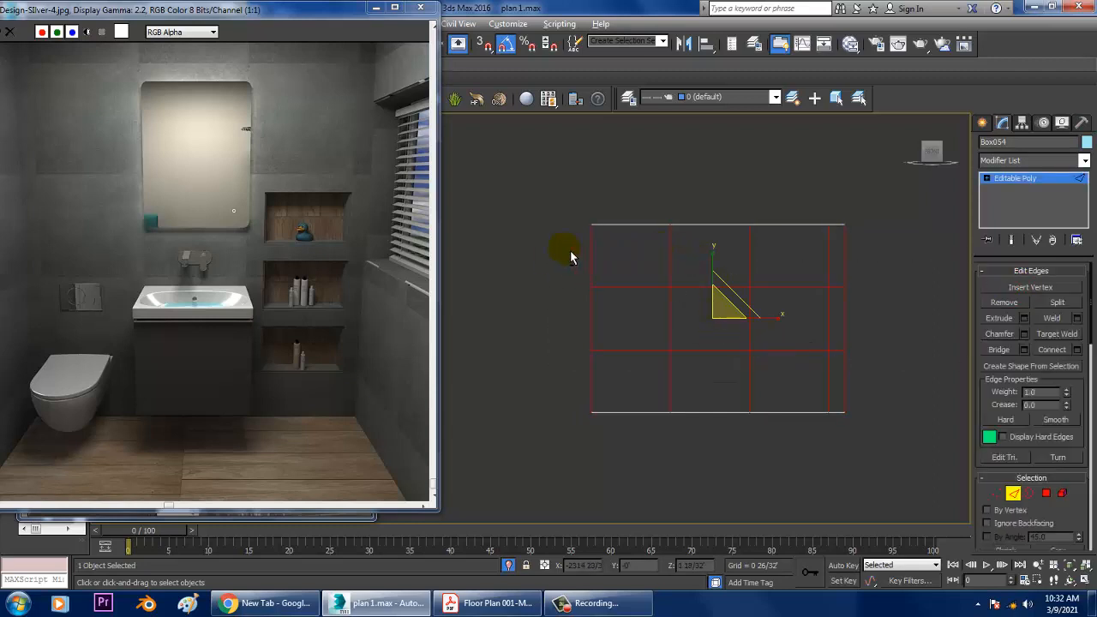
left_click_drag(571, 251, 883, 264, "alt")
left_click_drag(1023, 392, 997, 386, "alt")
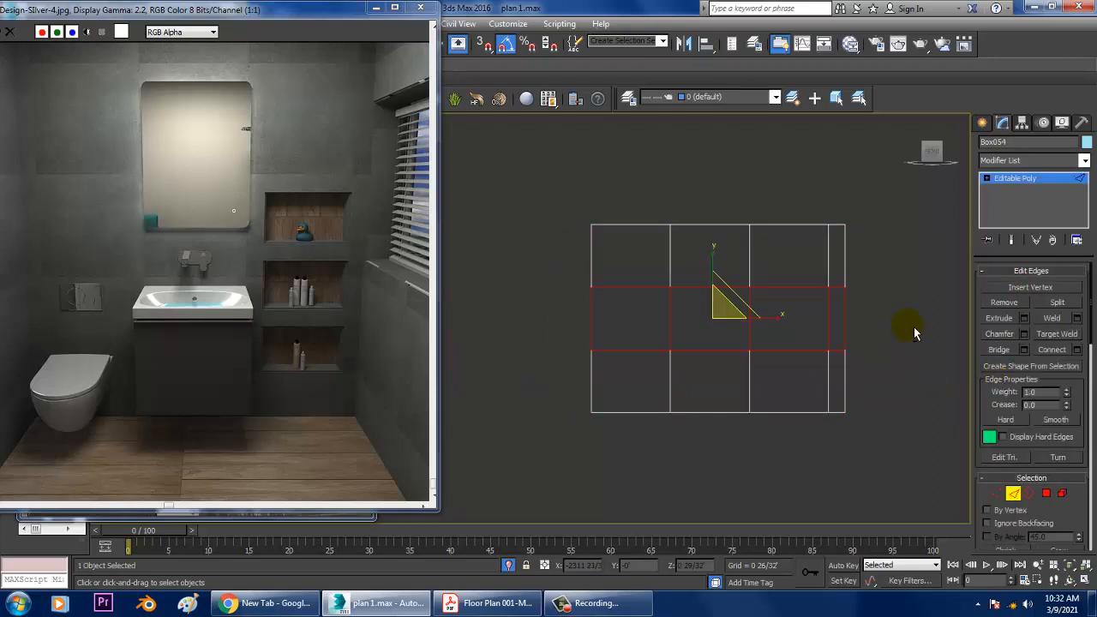
left_click(865, 366)
double_click(651, 296)
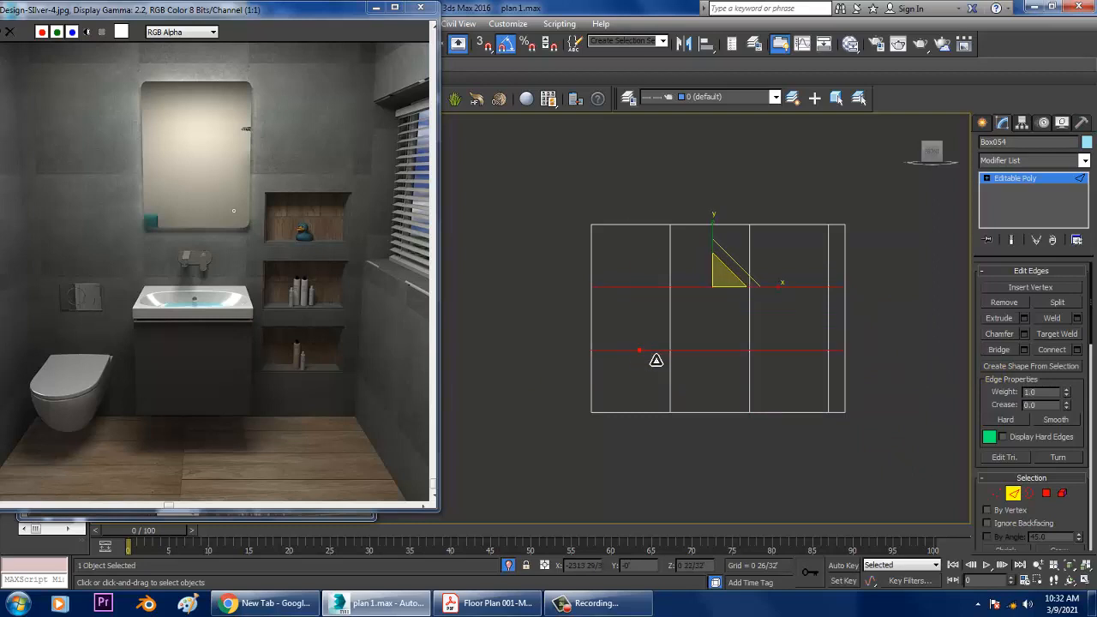
Step: Taper the bowl's front by narrowing its bottom vertices against the vertical back, and connect the side edges with two horizontal segments
key("1")
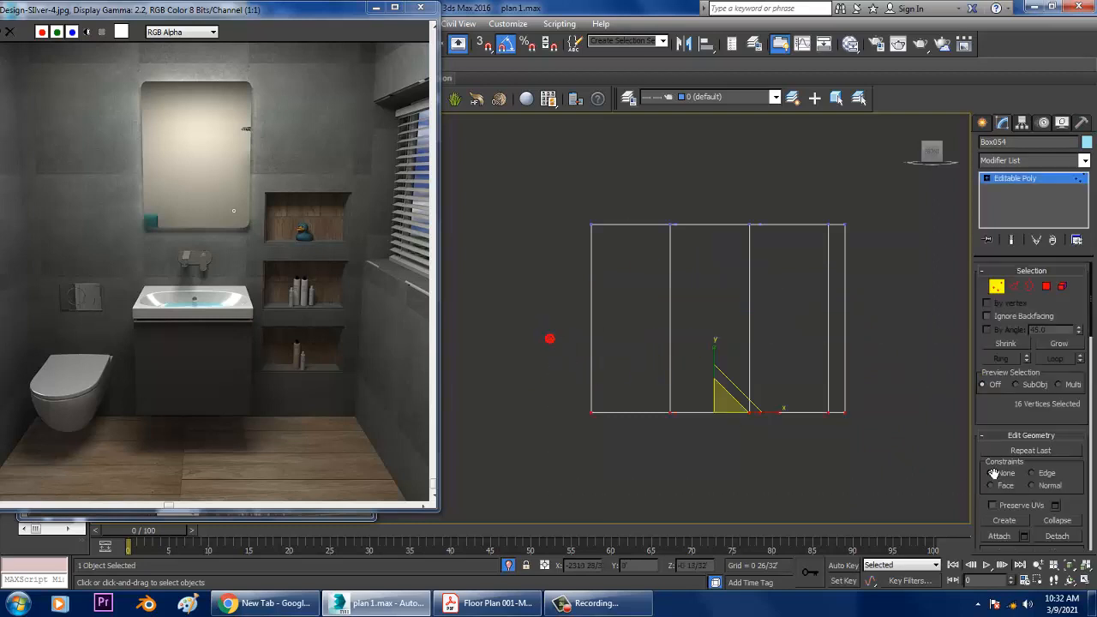
left_click_drag(724, 419, 749, 423)
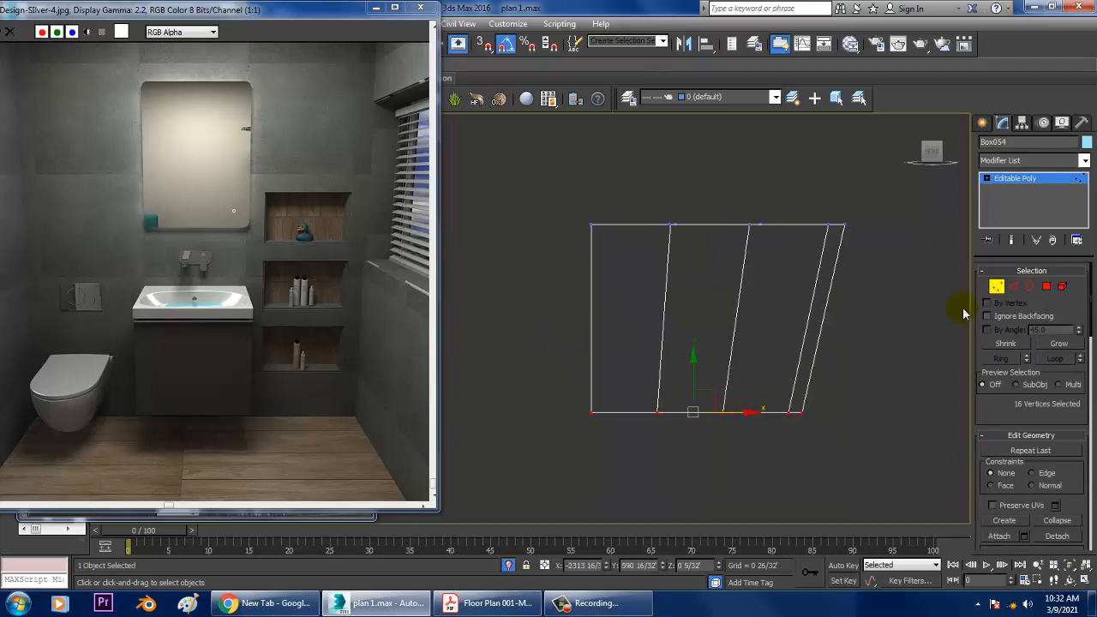
left_click(1014, 288)
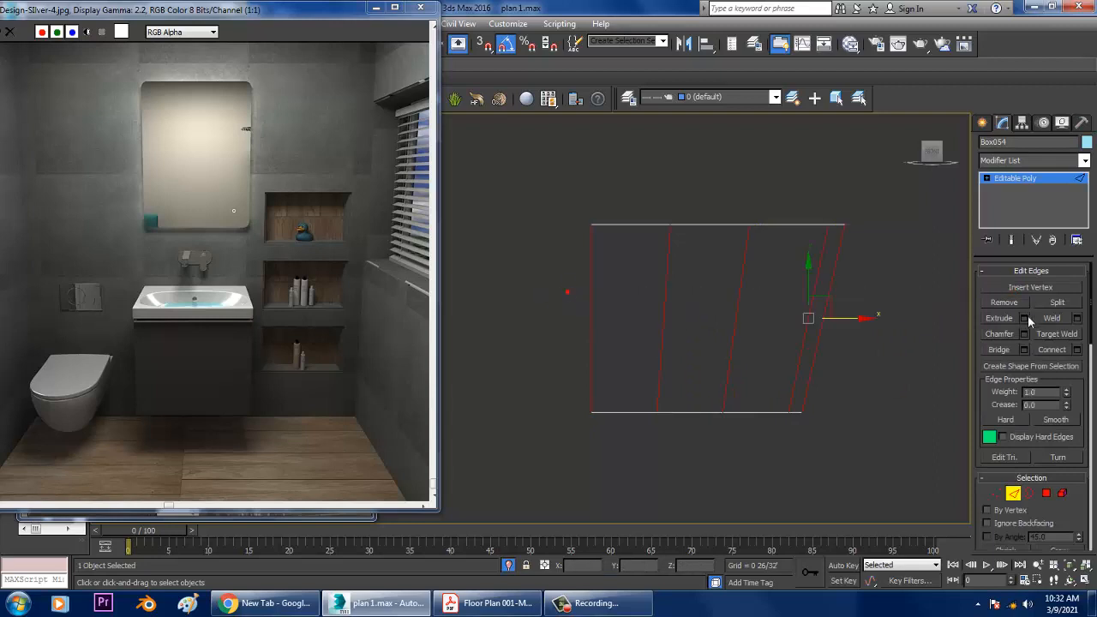
left_click(1077, 350)
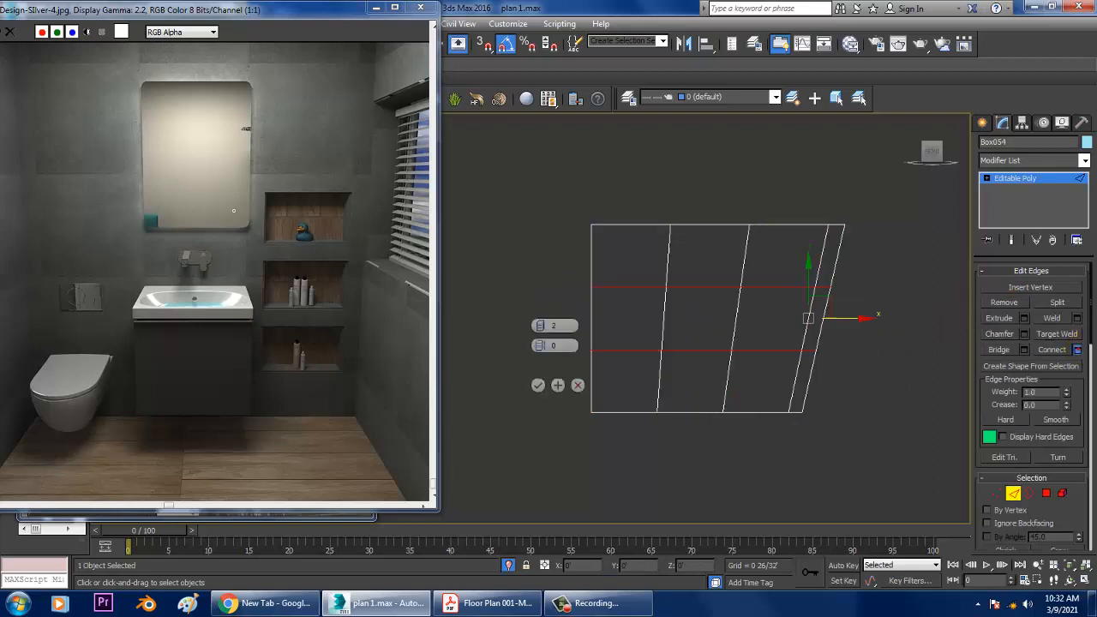
left_click(538, 388)
Step: Move the front vertices of the two middle rows outward to give the bowl's front a curved profile
key("1")
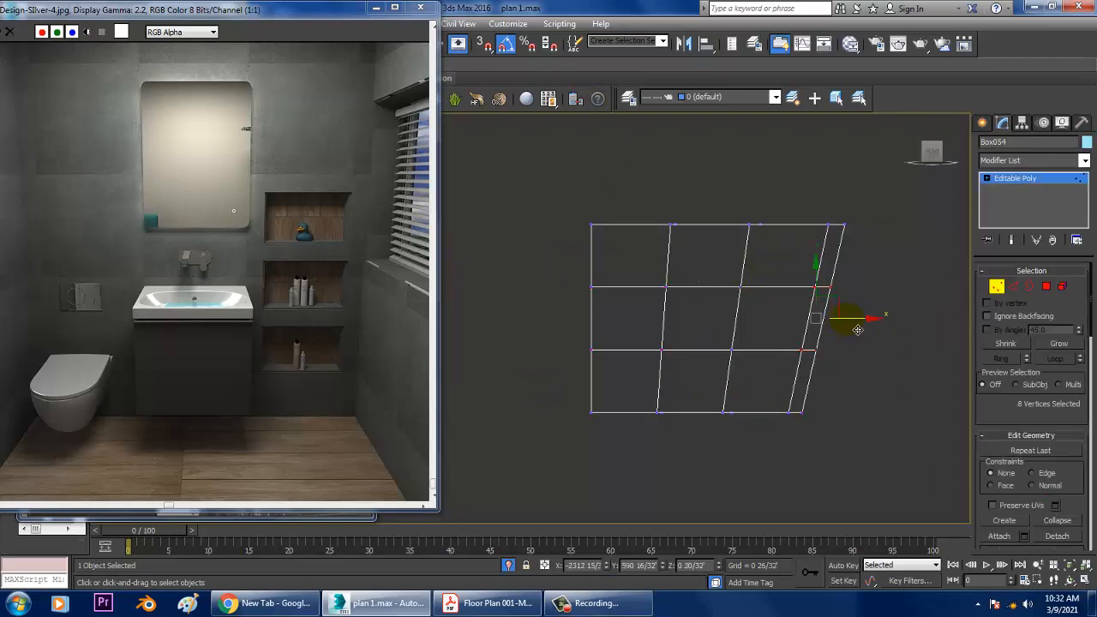
left_click_drag(857, 329, 871, 329)
key("alt+w")
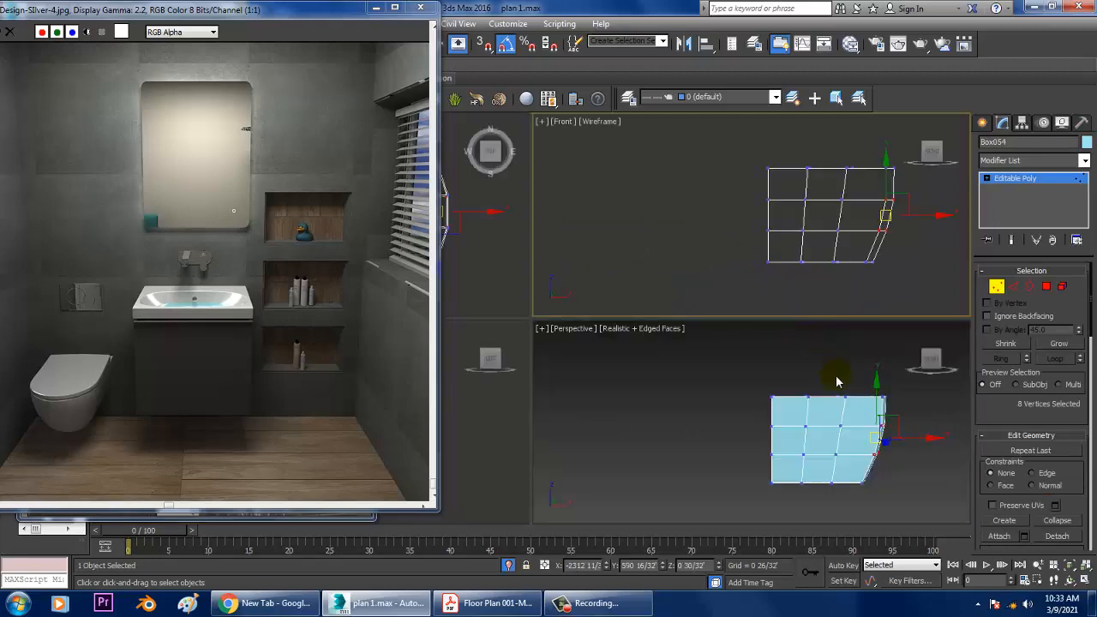
middle_click_drag(835, 380, 799, 380, "alt")
middle_click_drag(807, 343, 807, 308, "alt")
Step: Connect the edge rings at the bowl's back and front sections with two segments and a pinch of 58
left_click(999, 290)
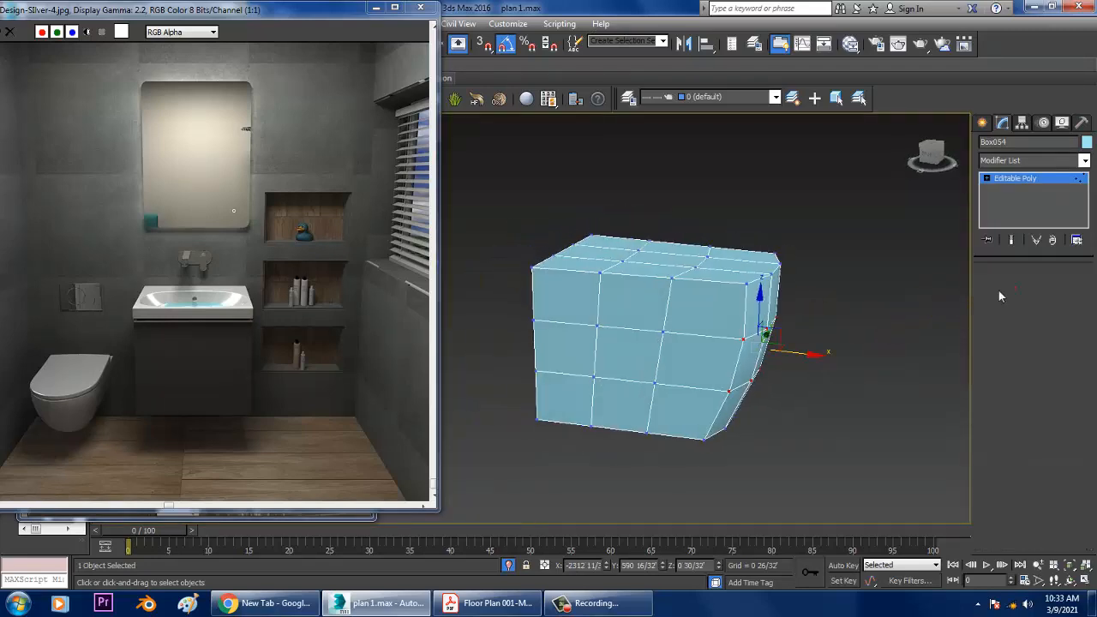
left_click(588, 271)
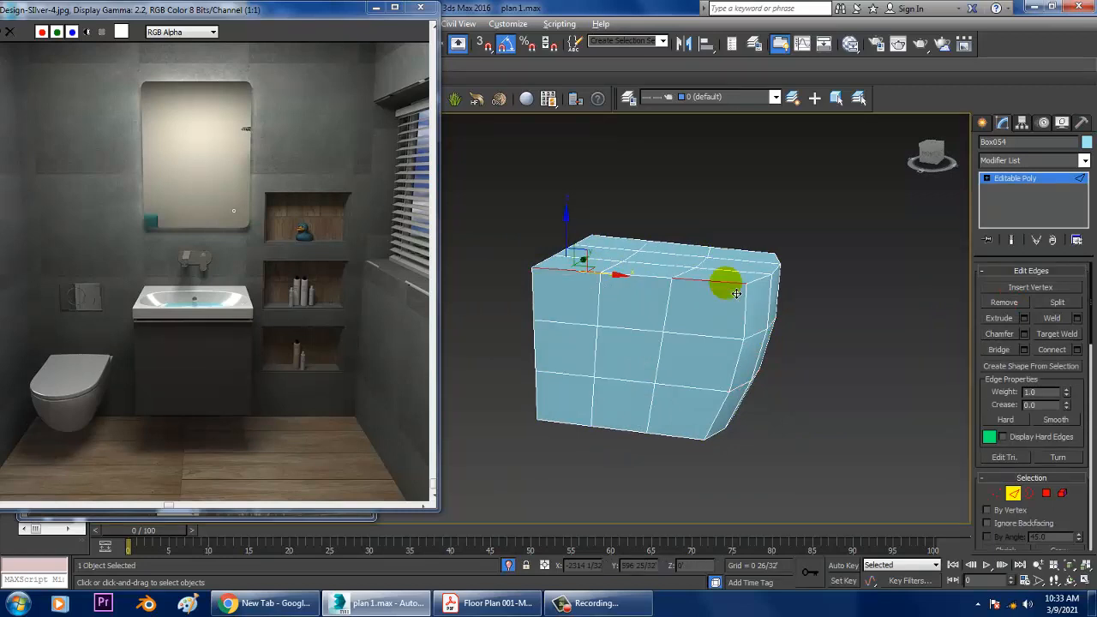
key("alt+r")
left_click(1078, 350)
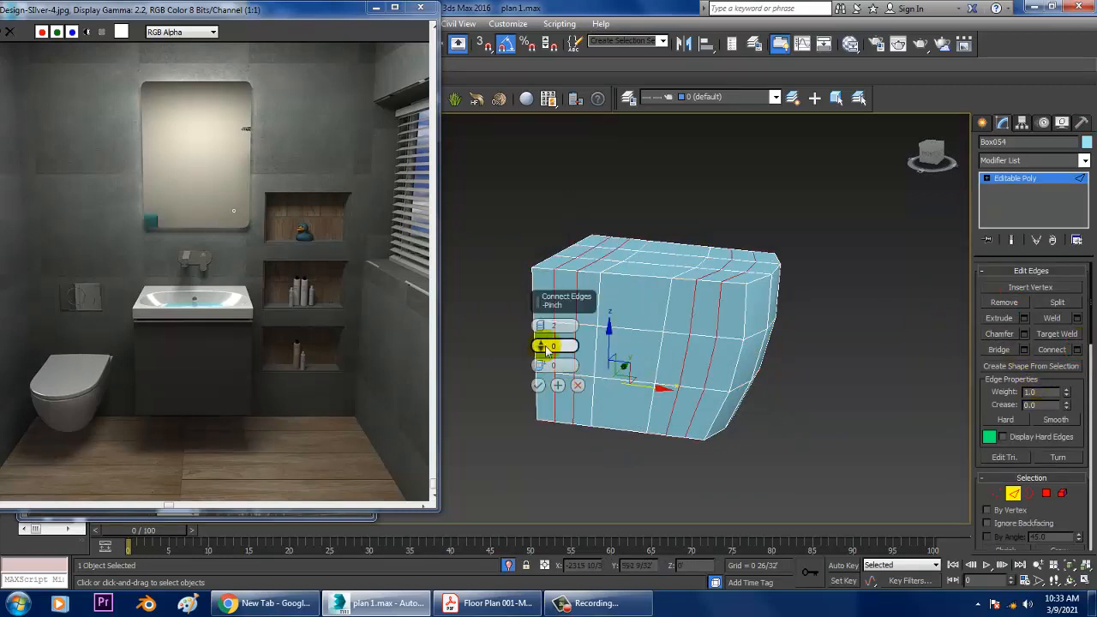
left_click_drag(542, 347, 517, 232)
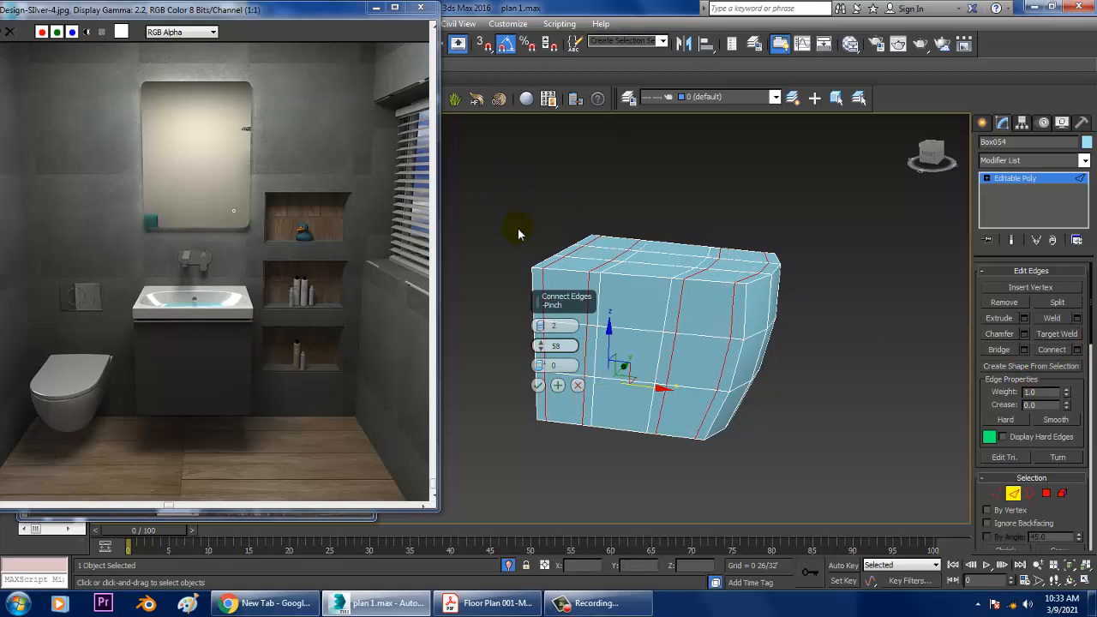
left_click(537, 385)
Step: Add a TurboSmooth modifier to the bowl, inspect the rounded surface, and switch the modifier's effect off
left_click(1005, 179)
left_click(1005, 162)
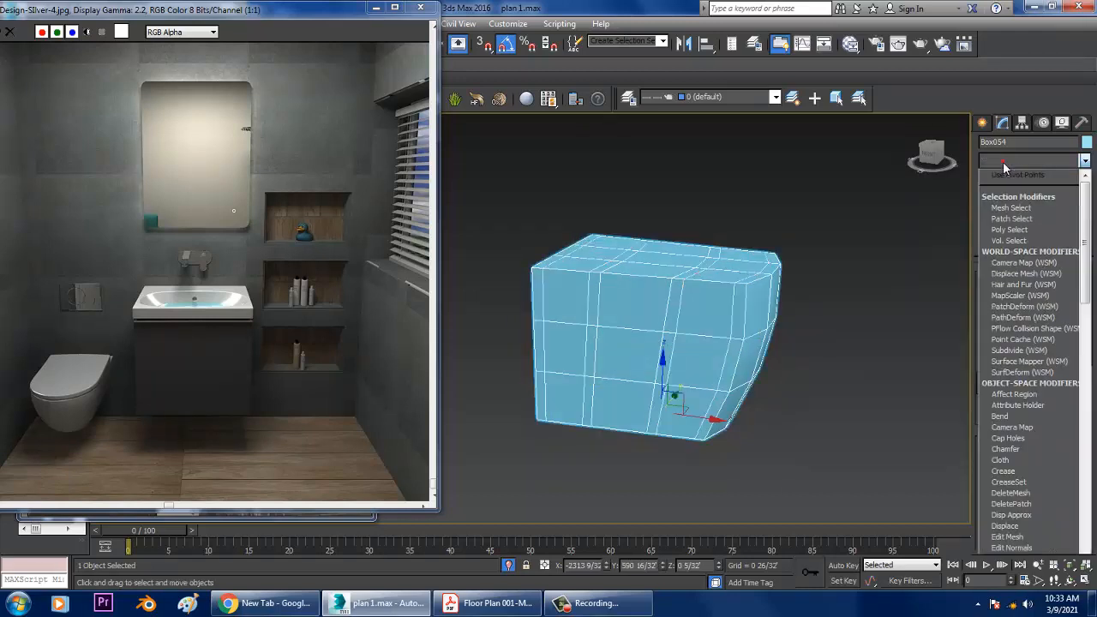
key("t")
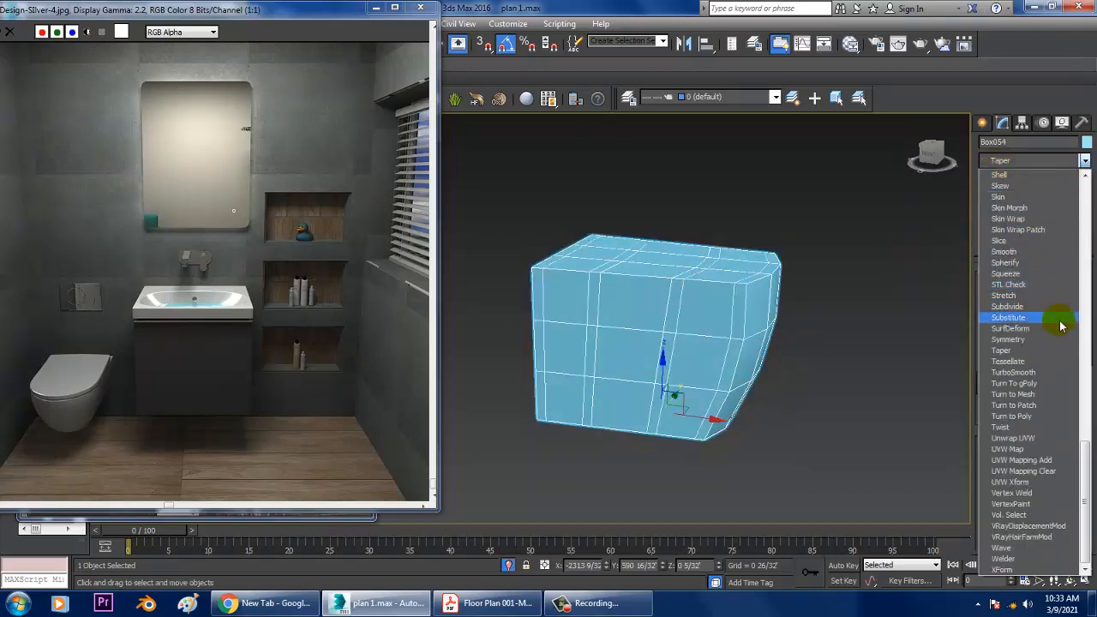
left_click(1027, 374)
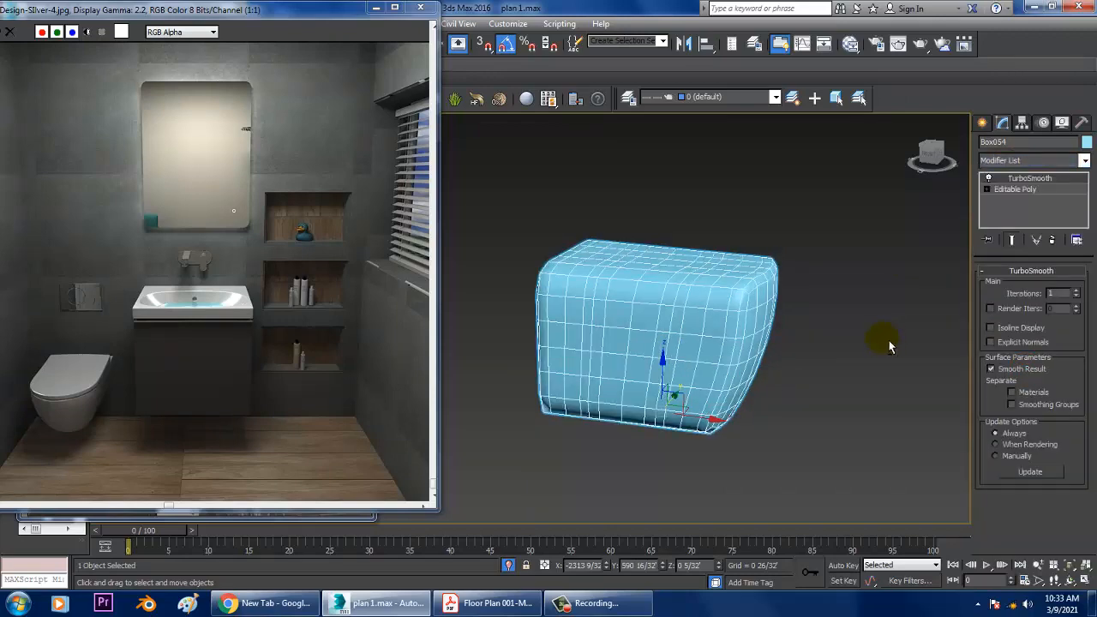
middle_click_drag(889, 340, 837, 230, "alt")
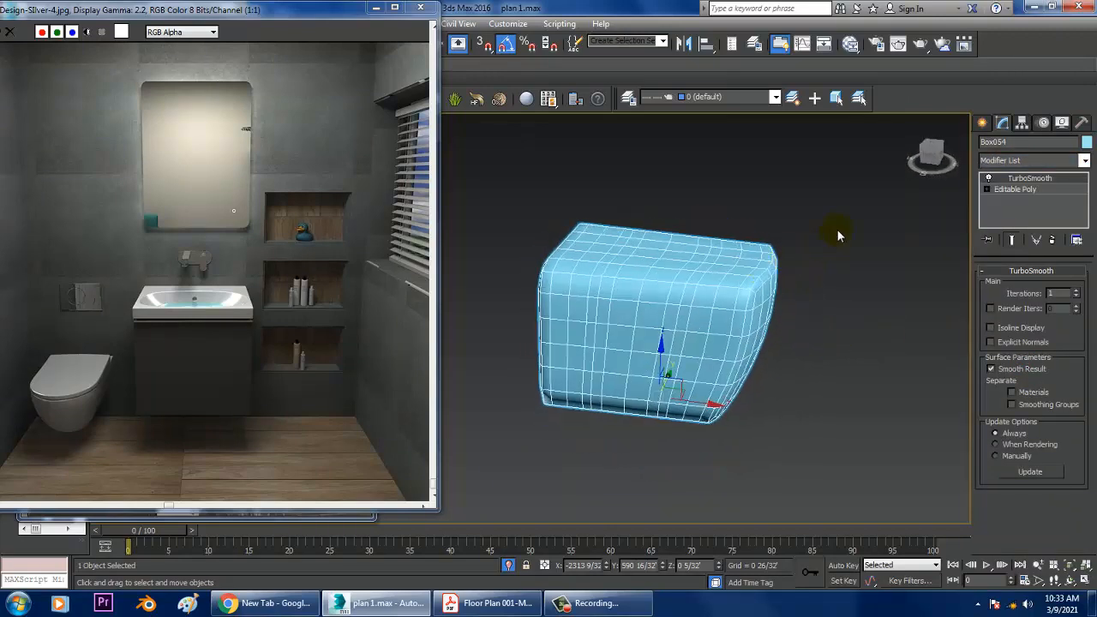
left_click(989, 179)
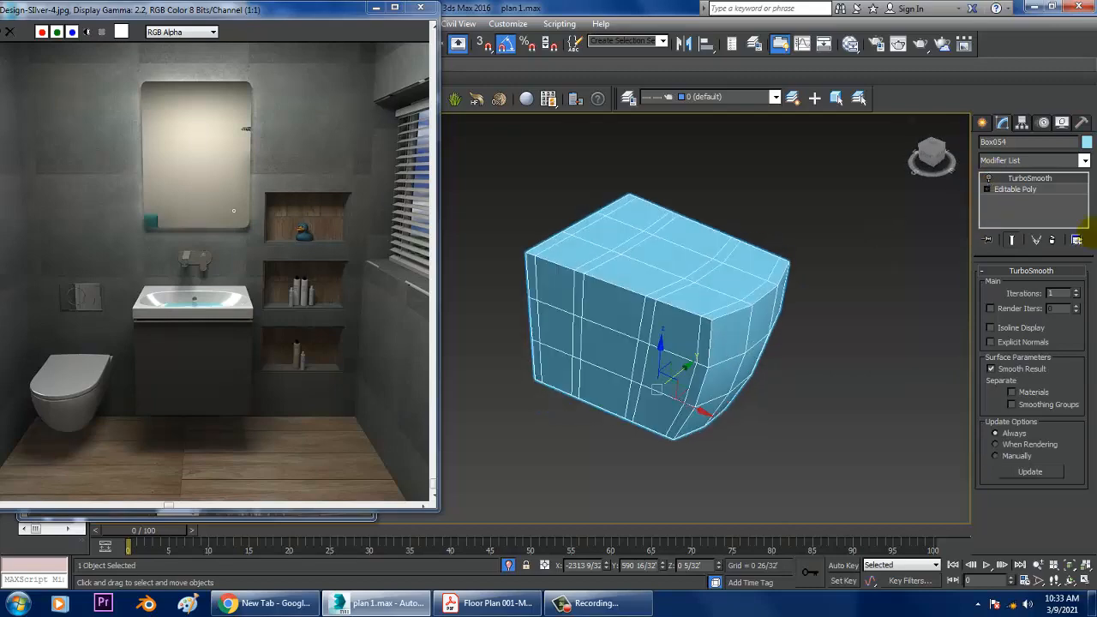
Step: Select all the polygons on the bowl's top face and inset them by 0 2/32'
left_click(1020, 222)
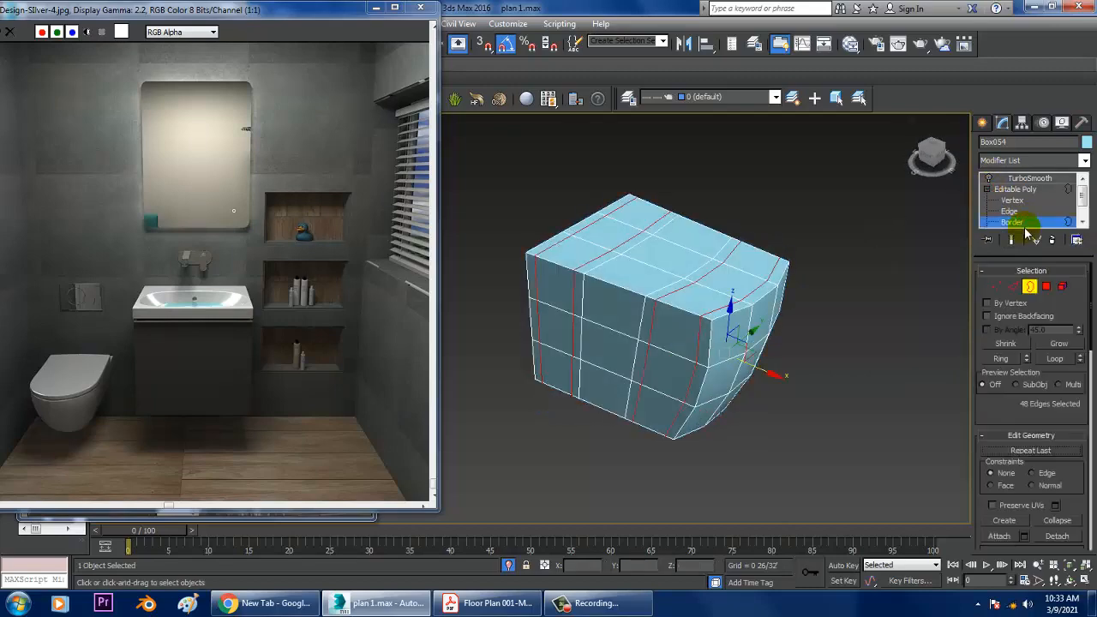
key("4")
scroll(762, 282, "up", 3)
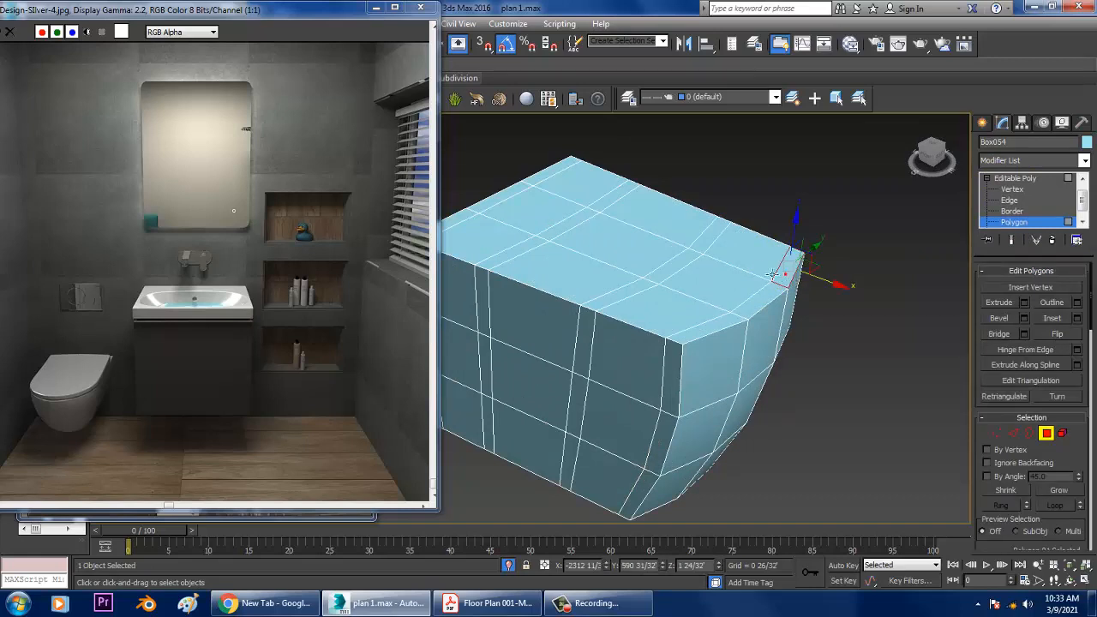
left_click(761, 272)
left_click(762, 305, "ctrl")
left_click(731, 321, "ctrl")
left_click(723, 289, "ctrl")
left_click_drag(703, 320, 699, 322, "ctrl")
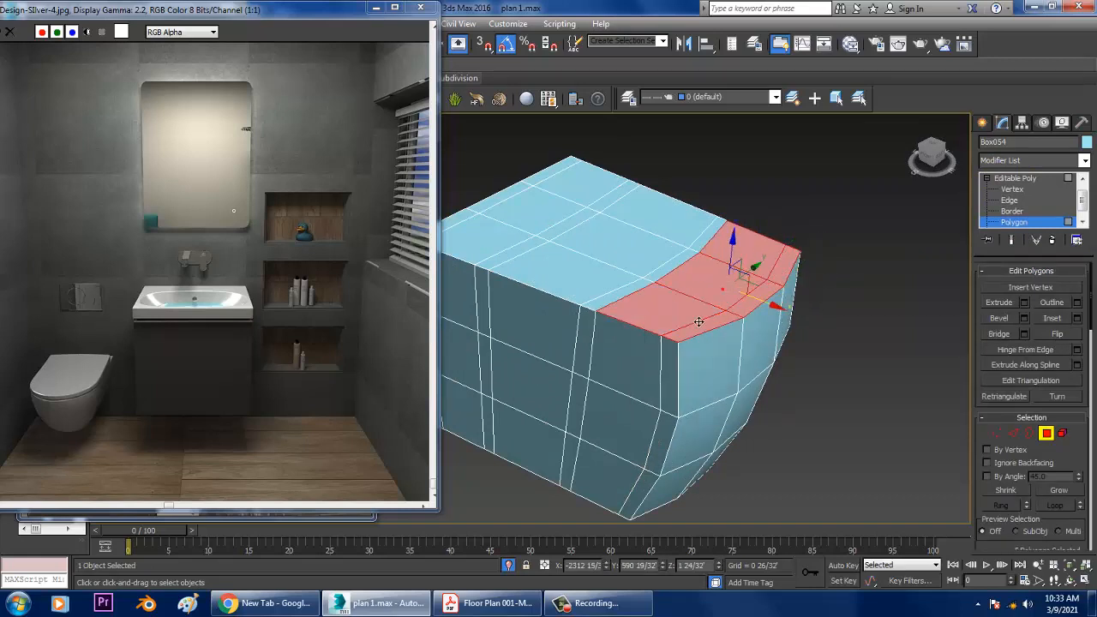
key("ctrl+z")
key("ctrl+z")
left_click(631, 288, "ctrl")
left_click(675, 268, "ctrl")
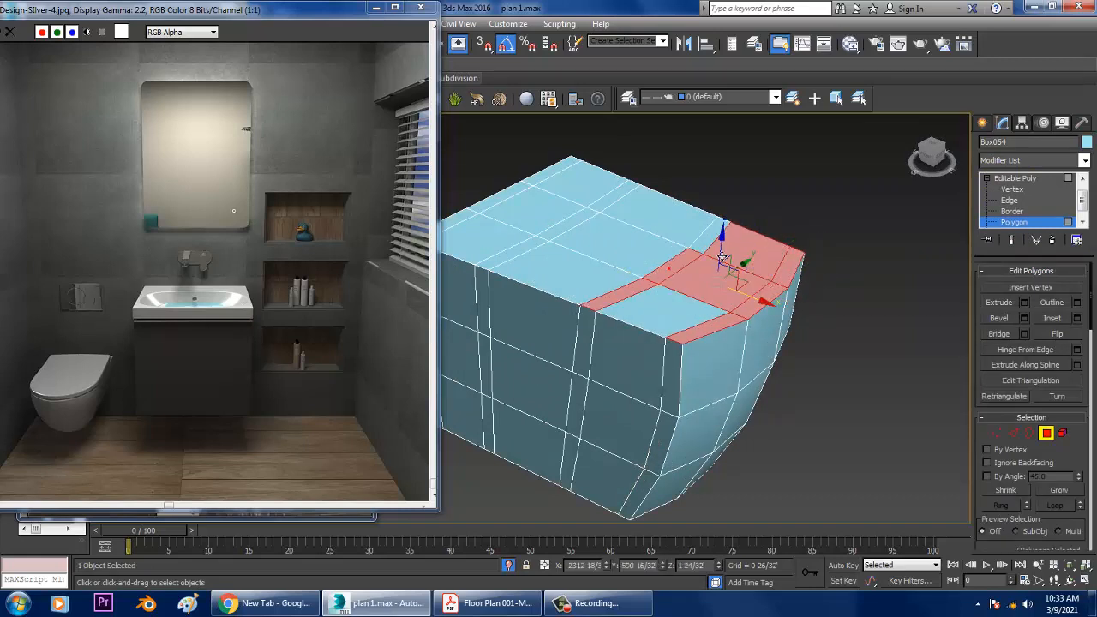
left_click(709, 242, "ctrl")
left_click(672, 319, "ctrl")
left_click(593, 279, "ctrl")
left_click(647, 260, "ctrl")
left_click(657, 218, "ctrl")
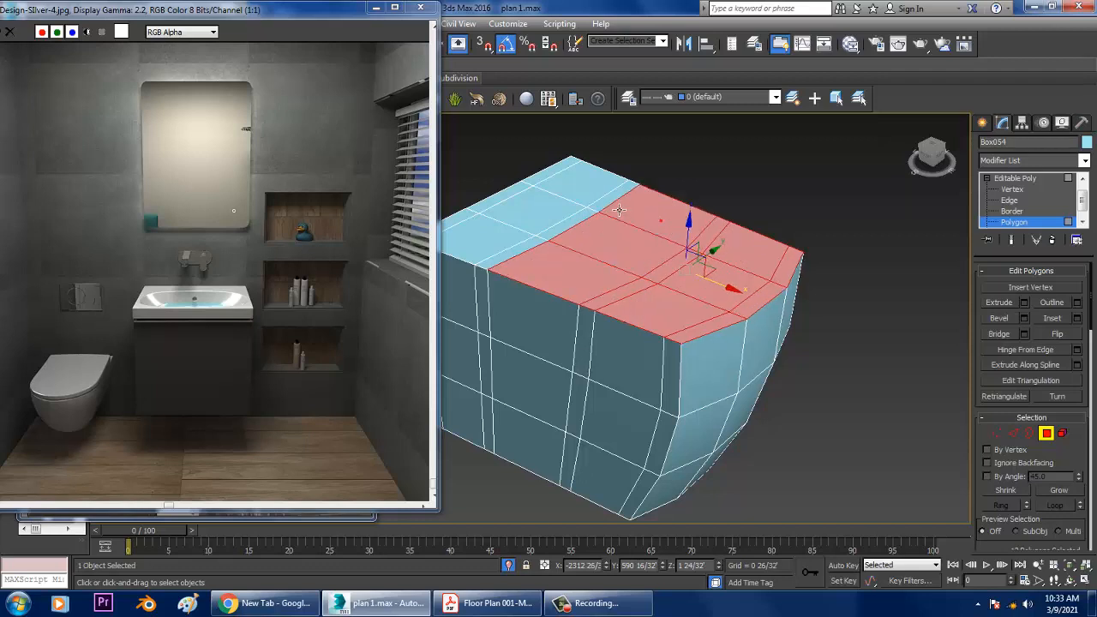
left_click(607, 200, "ctrl")
left_click(599, 209, "ctrl")
left_click(597, 209, "ctrl")
left_click(568, 226, "ctrl")
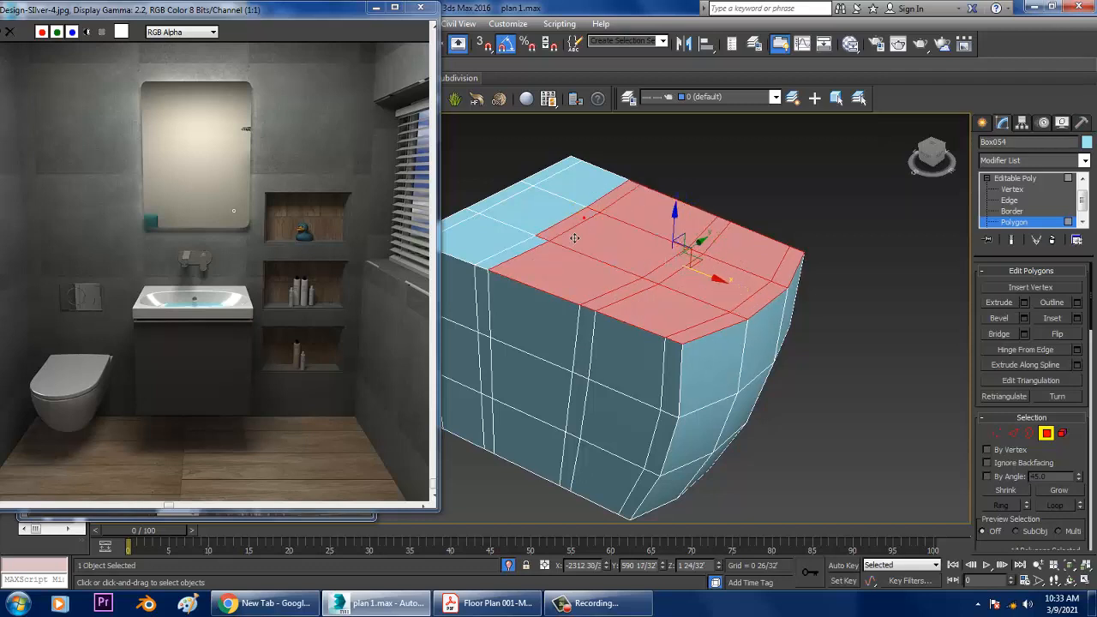
left_click(532, 244, "ctrl")
left_click(512, 247, "ctrl")
left_click(542, 214, "ctrl")
left_click(574, 182, "ctrl")
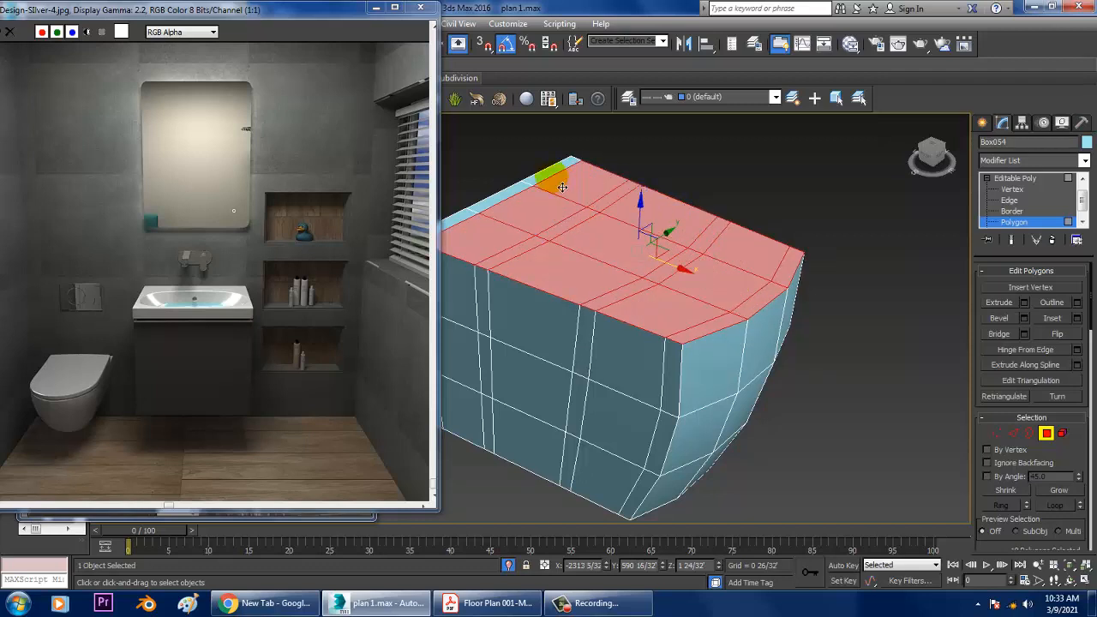
left_click(542, 178, "ctrl")
left_click(521, 199, "ctrl")
left_click(477, 226, "ctrl")
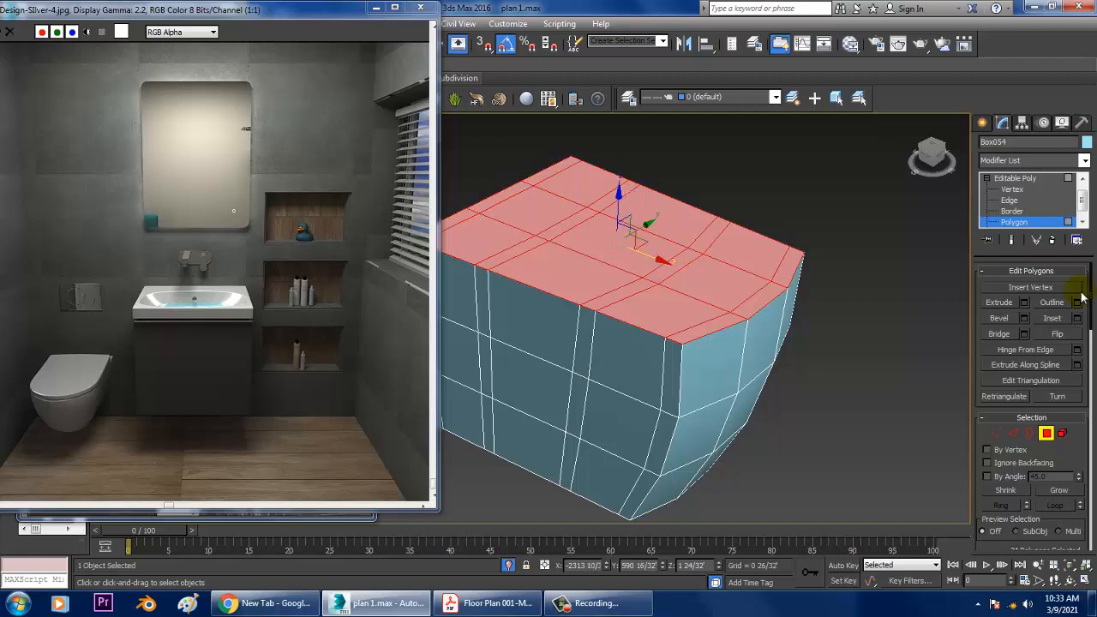
left_click(1078, 319)
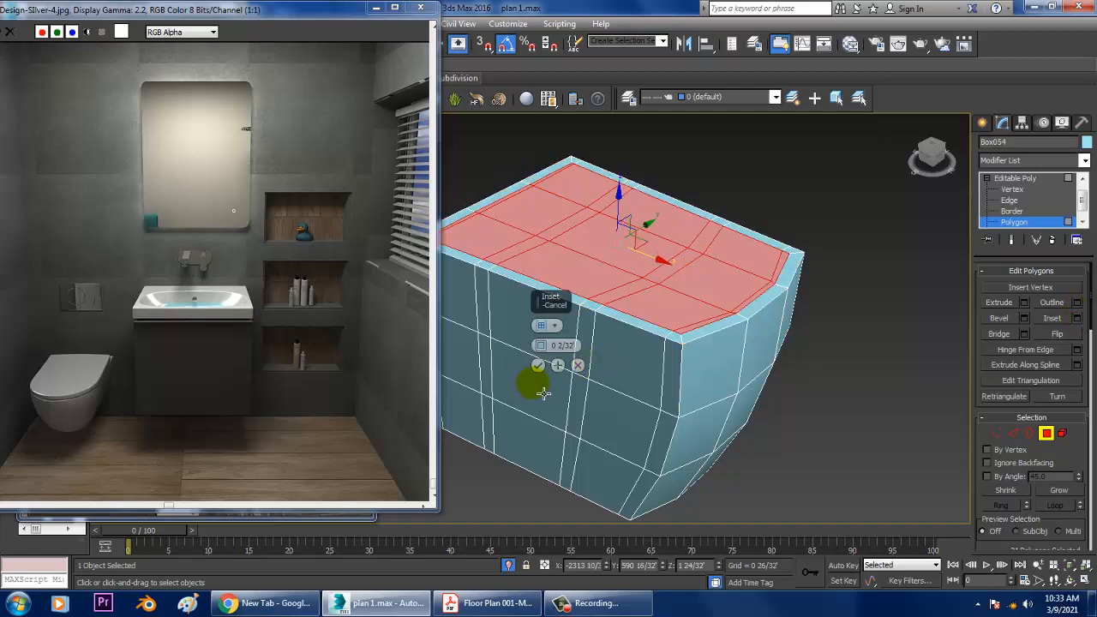
left_click(537, 366)
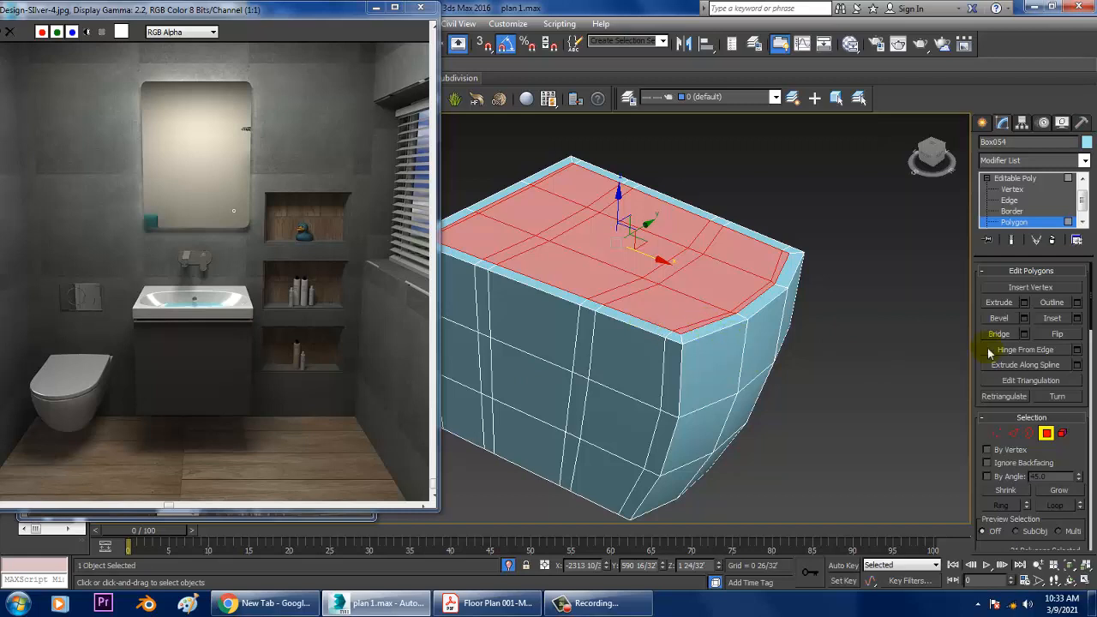
Step: Scale the inset top polygons slightly inward and extrude them down into the bowl with a height of -0 5/32'
key("r")
left_click_drag(629, 258, 642, 267)
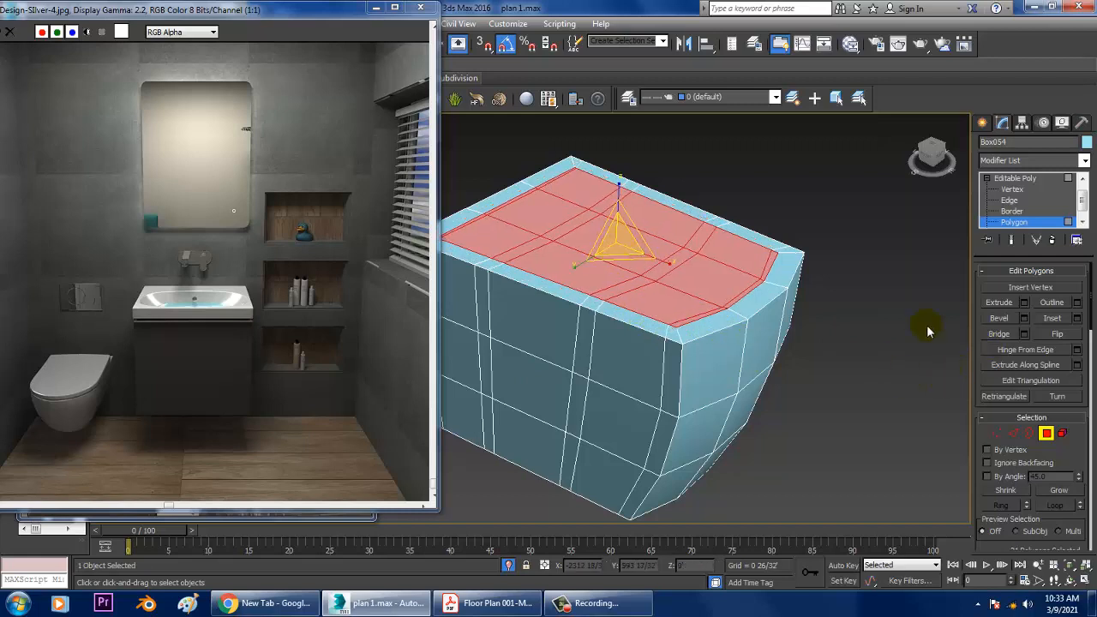
key("w")
left_click(1026, 302)
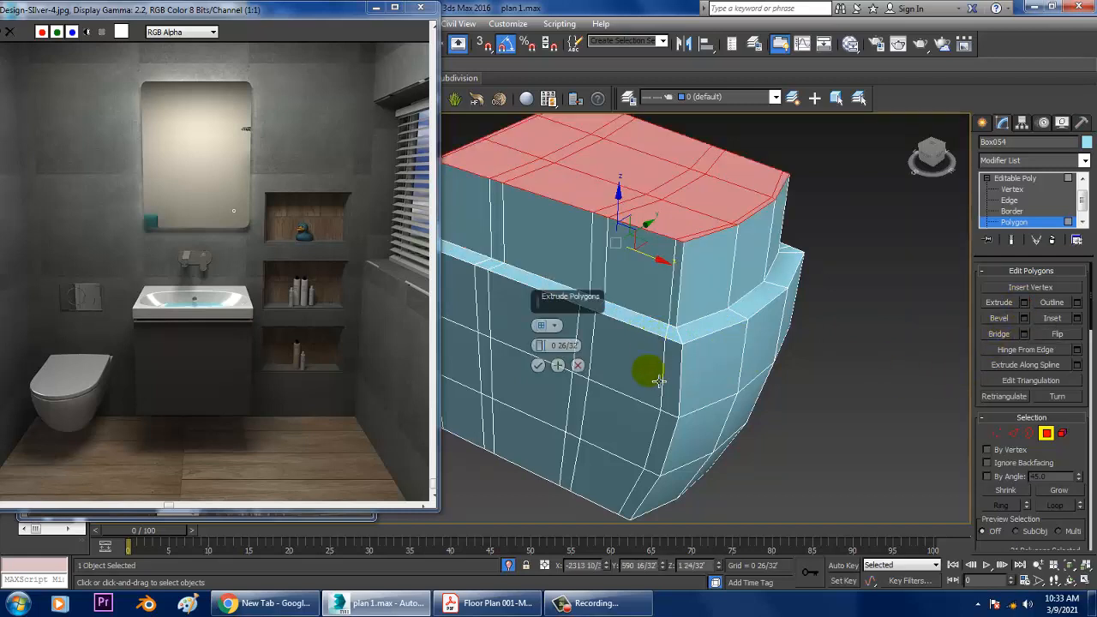
left_click_drag(539, 345, 580, 406)
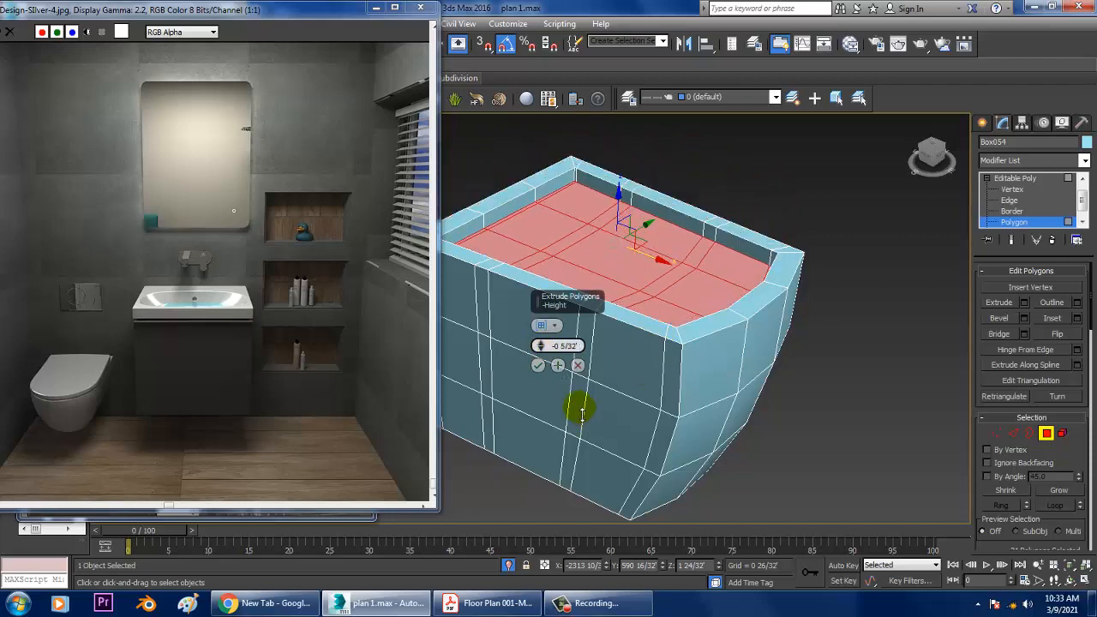
left_click(537, 365)
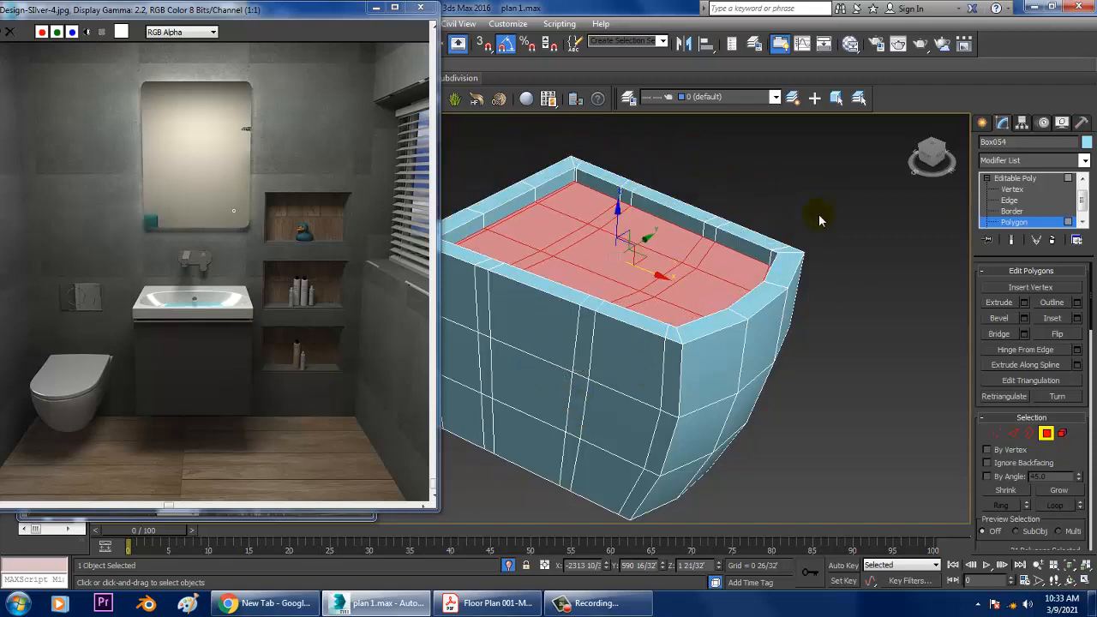
Step: Connect the vertical edge rings of the bowl's upper and lower rows with two segments and a pinch of 58
middle_click_drag(819, 221, 949, 280, "alt")
left_click(1010, 203)
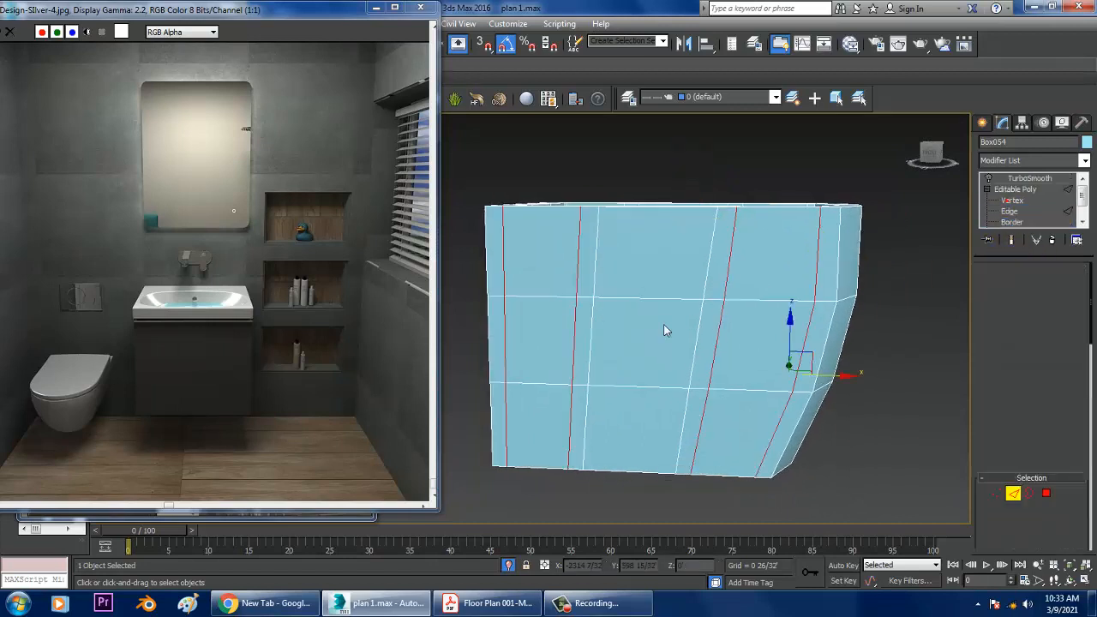
left_click(578, 267)
key("alt+r")
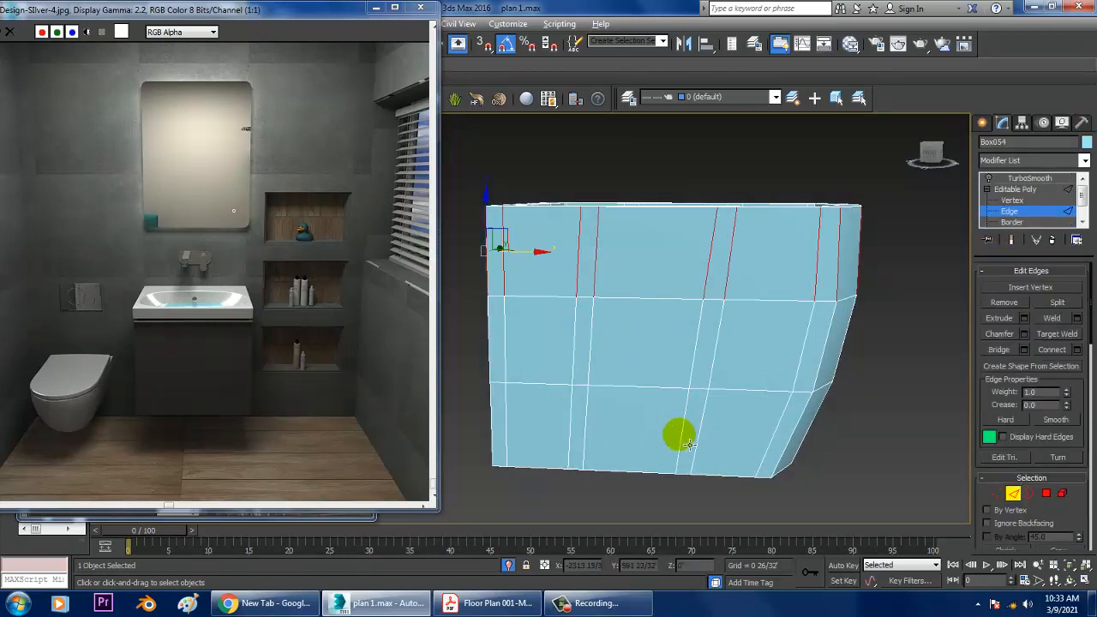
key("alt+r")
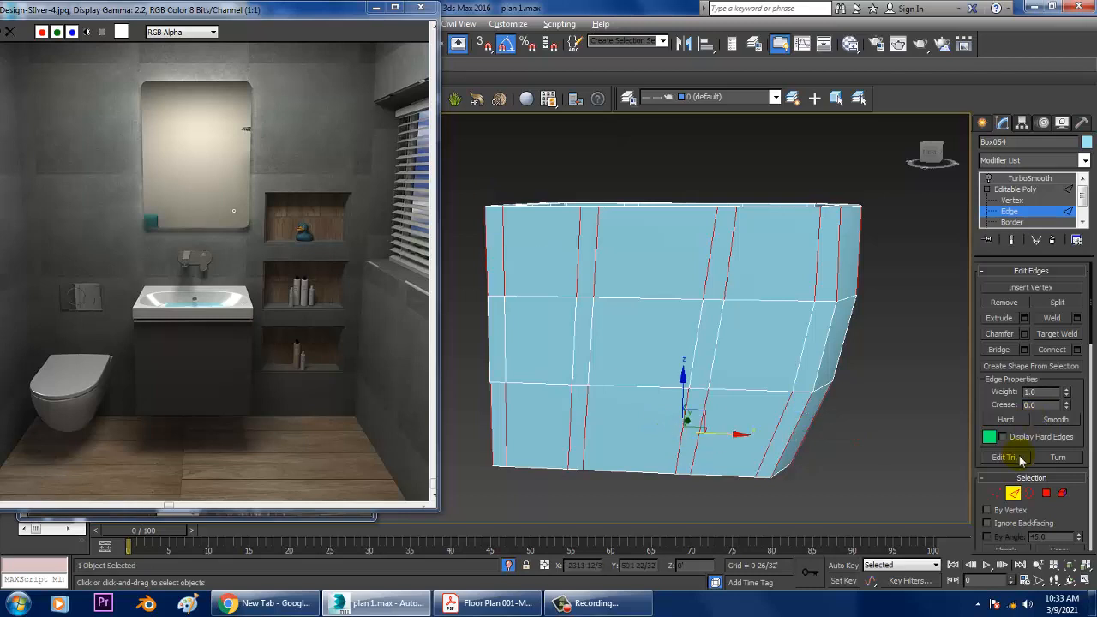
left_click(1077, 349)
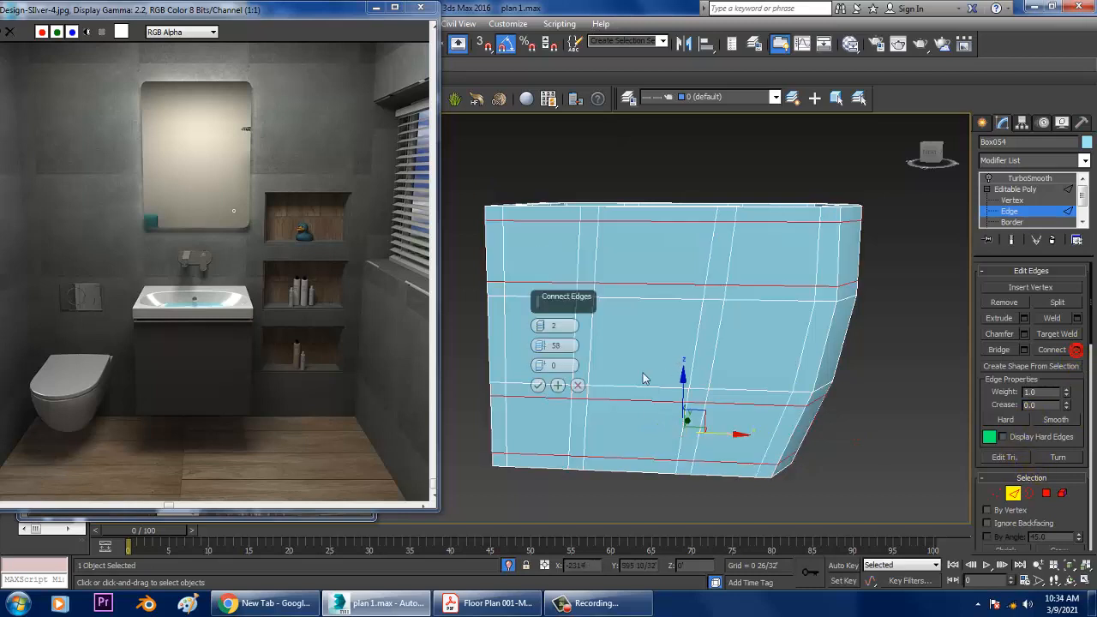
left_click(537, 385)
Step: Connect the vertical edges of the bowl's middle row with two segments and a pinch of 58
left_click_drag(869, 363, 869, 361)
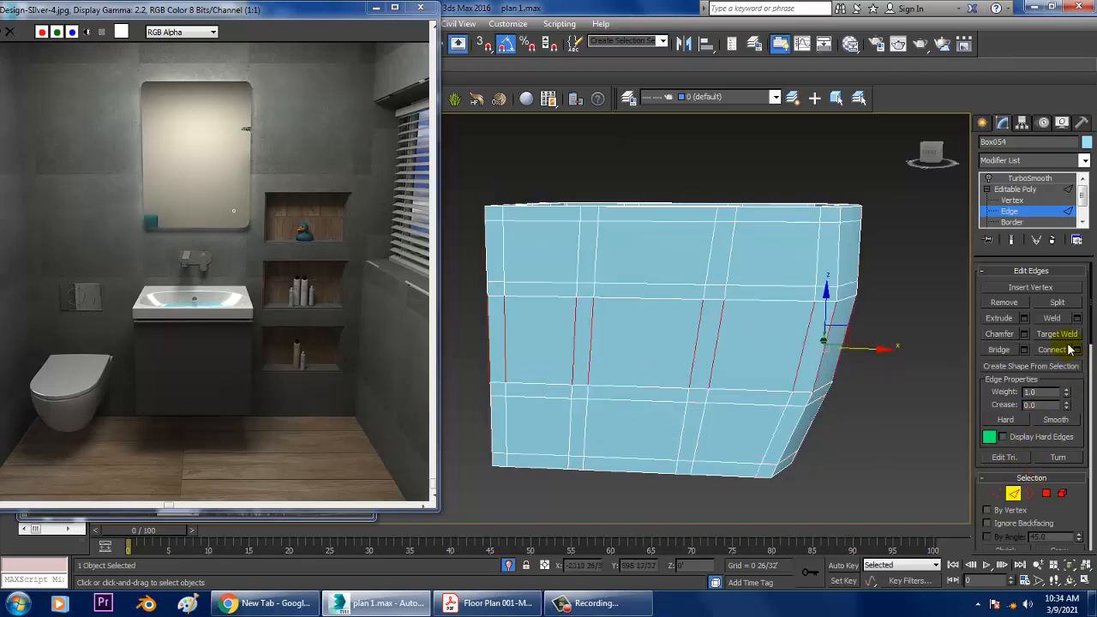
left_click(1077, 350)
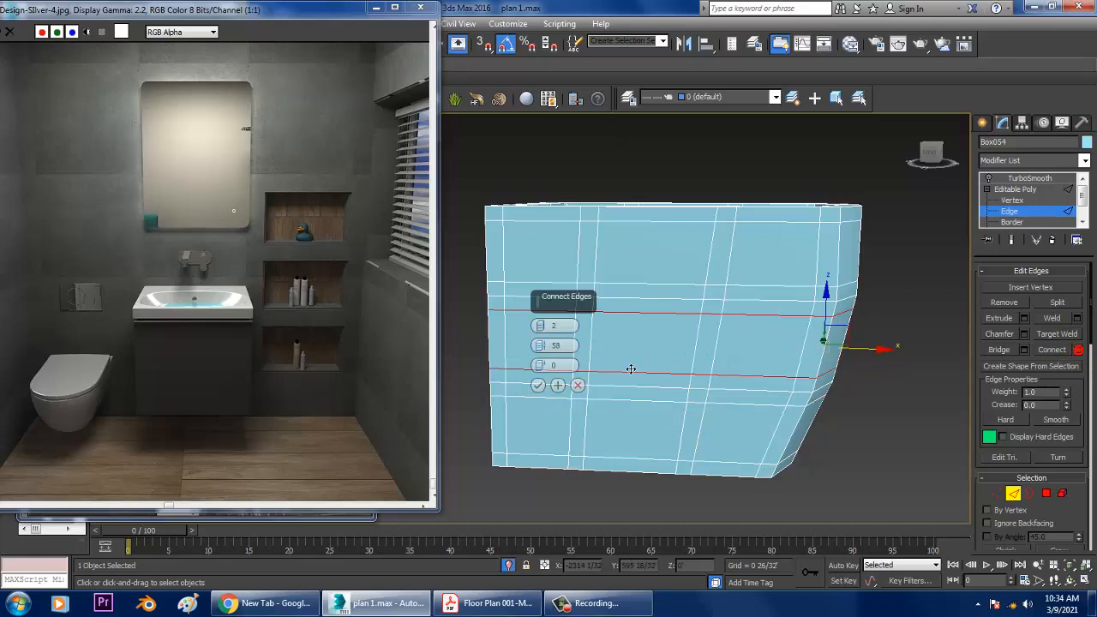
left_click(538, 386)
Step: Switch the bowl's TurboSmooth effect back on and inspect the smoothed rim and front
left_click(1039, 178)
left_click(990, 178)
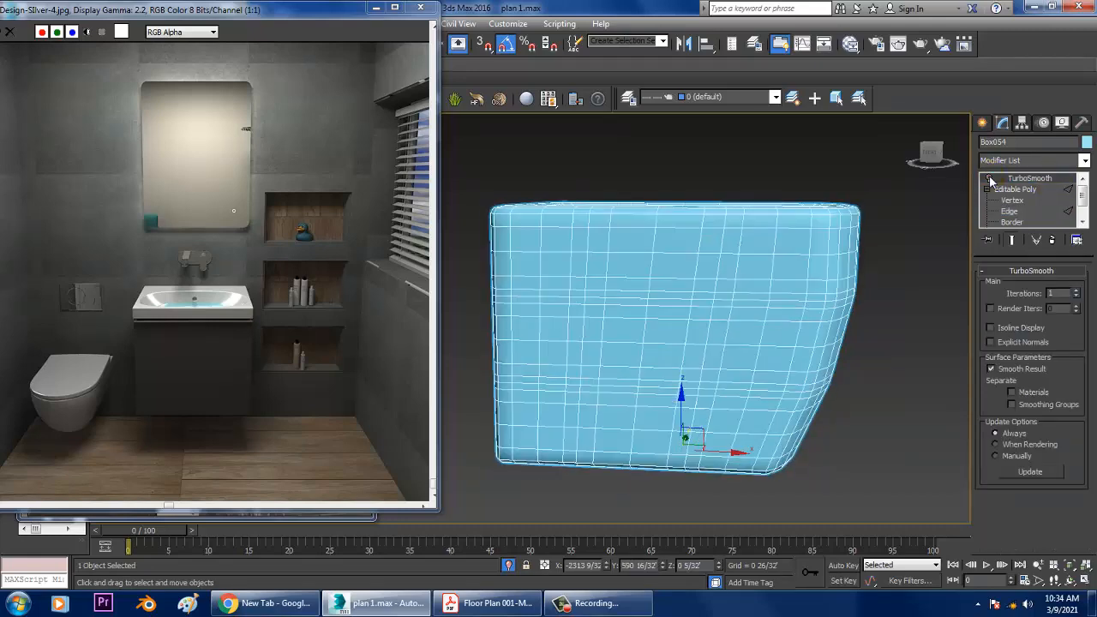
middle_click_drag(906, 242, 746, 172, "alt")
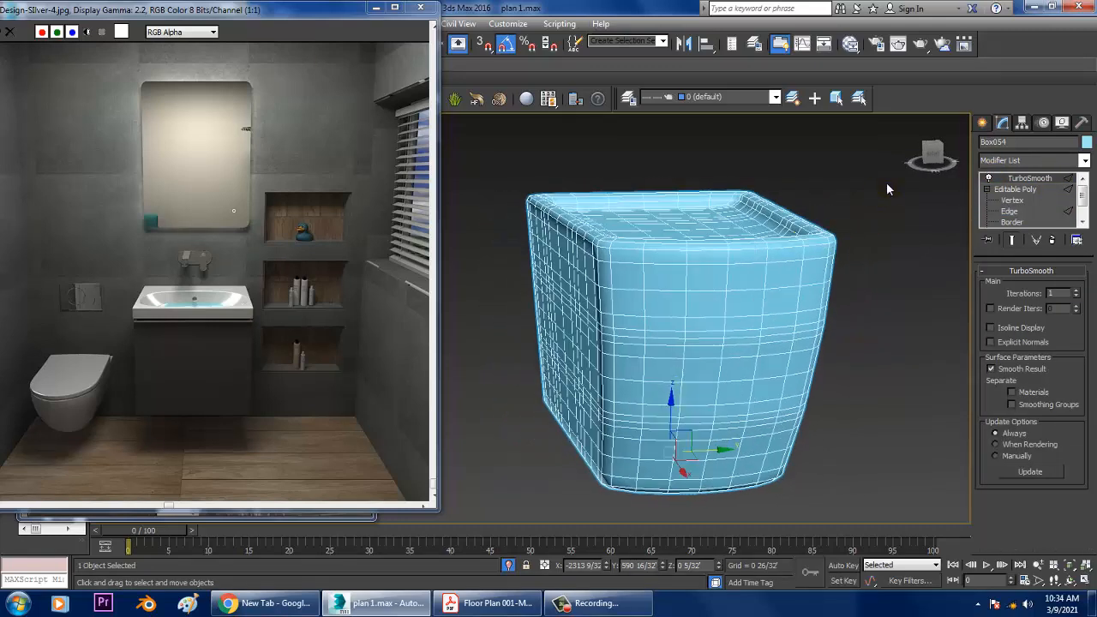
Step: End the bowl's isolation and raise it to a Z position of 0 8/32' against the underside of the lid
right_click(887, 180)
left_click(910, 74)
middle_click_drag(805, 197, 764, 266, "alt")
key("z")
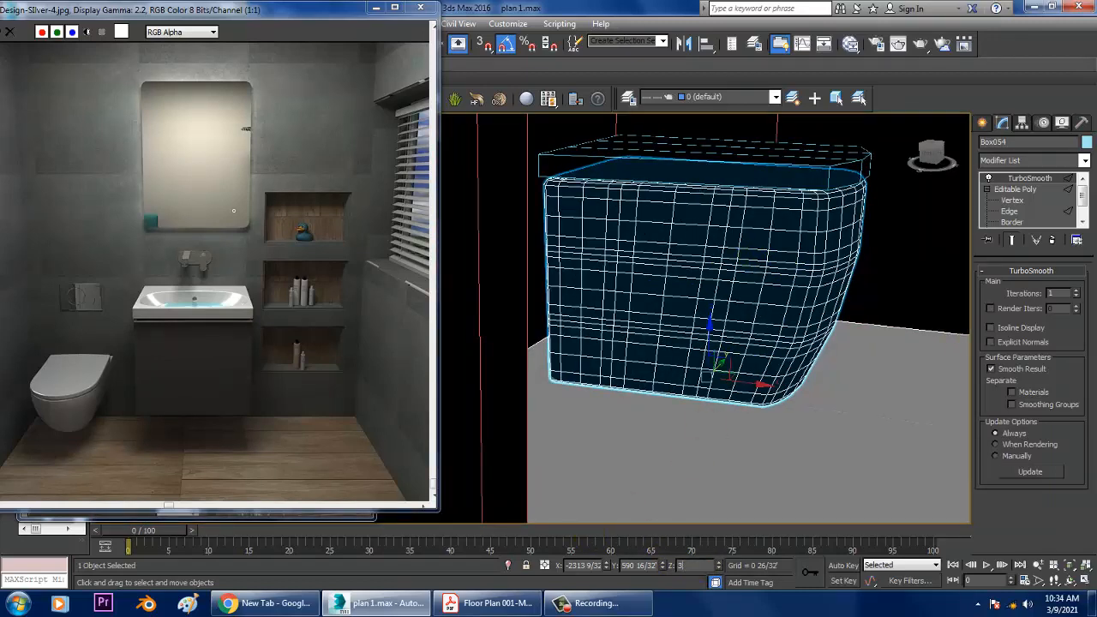
key("Return")
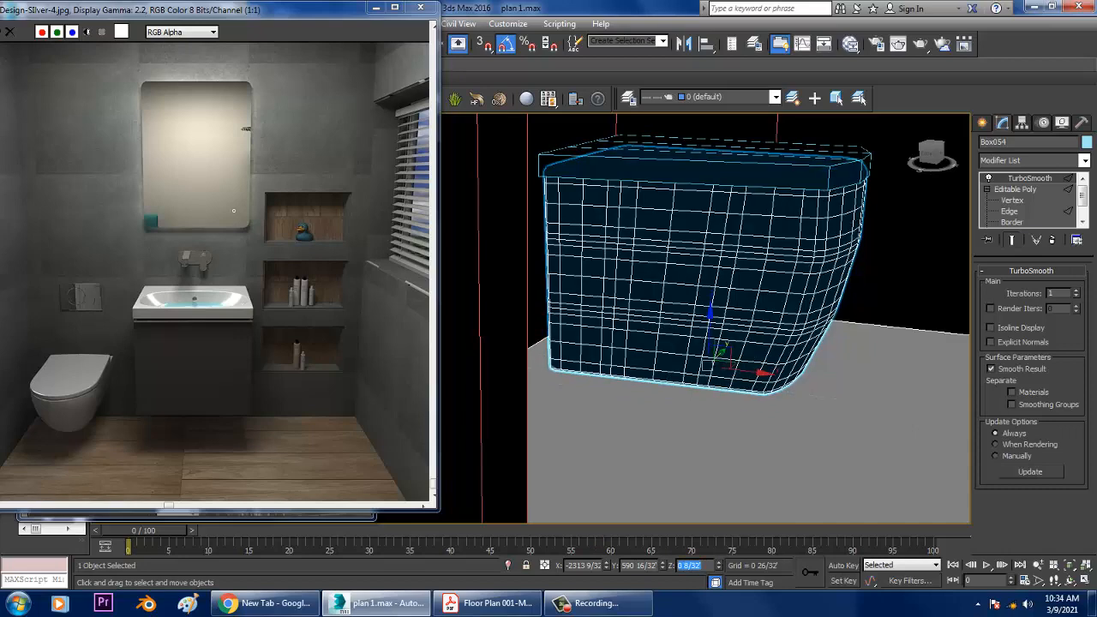
Step: Select the toilet lid, show it enlarged in the Top view, and save the scene
left_click(720, 168, "ctrl")
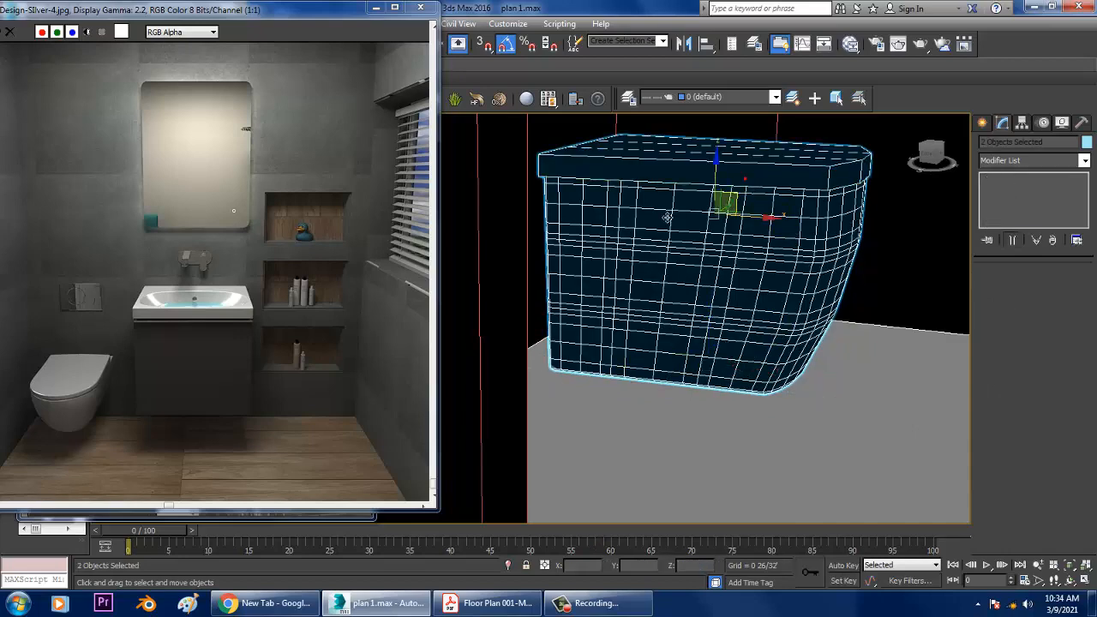
left_click(723, 172)
key("F3")
mouse_move(727, 148)
left_mouse_down()
mouse_move(726, 130)
mouse_move(727, 145)
left_mouse_up()
middle_click_drag(737, 159, 677, 236, "alt")
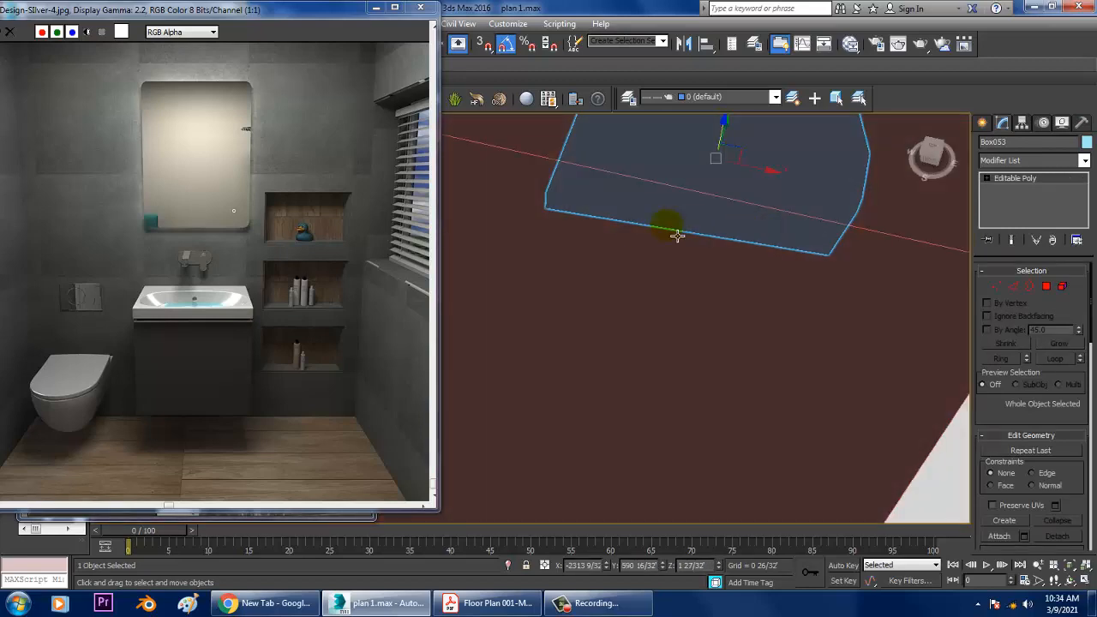
key("alt+w")
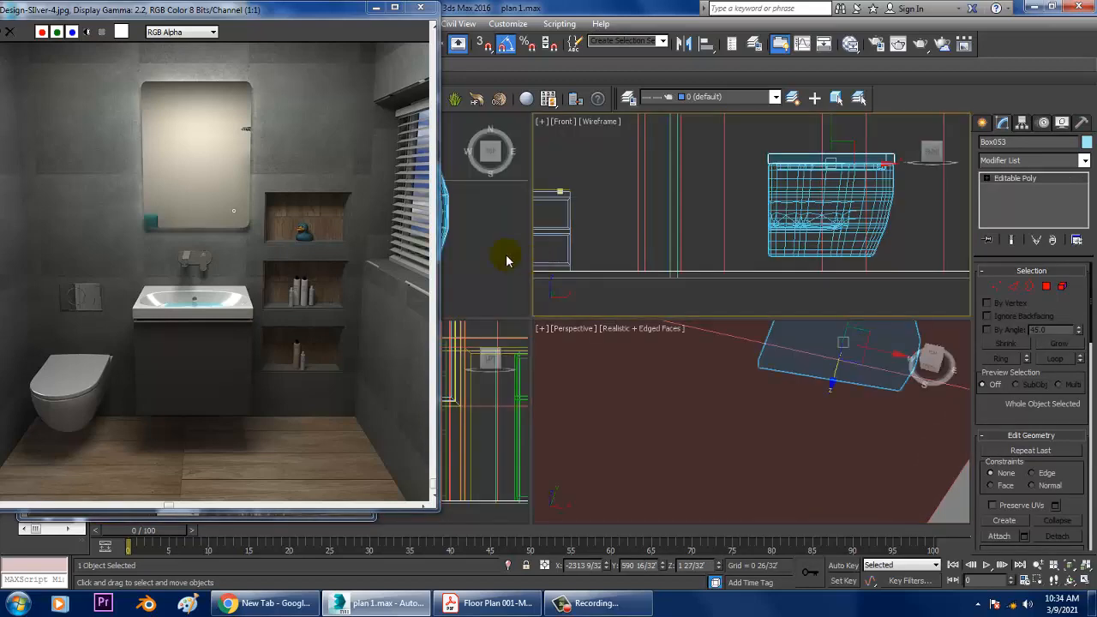
right_click(500, 255)
key("alt+w")
middle_click_drag(592, 243, 609, 239)
scroll(609, 240, "down", 3)
key("ctrl+s")
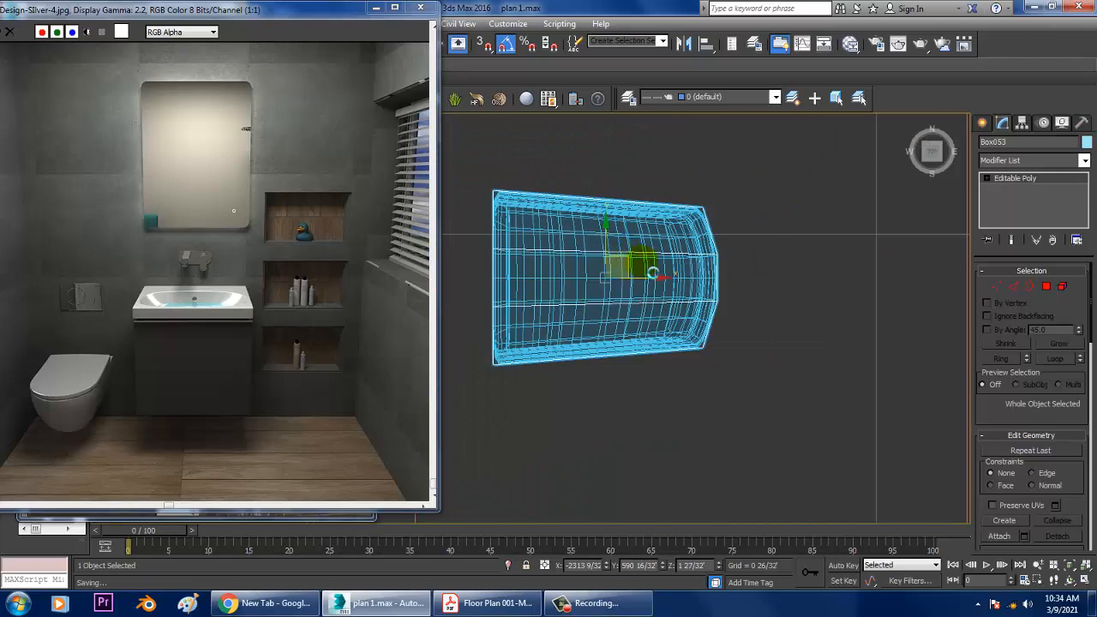
middle_click_drag(679, 262, 733, 261)
scroll(739, 260, "up", 2)
Step: Connect the lid's lengthwise edges with two crosswise segments
left_click(1016, 286)
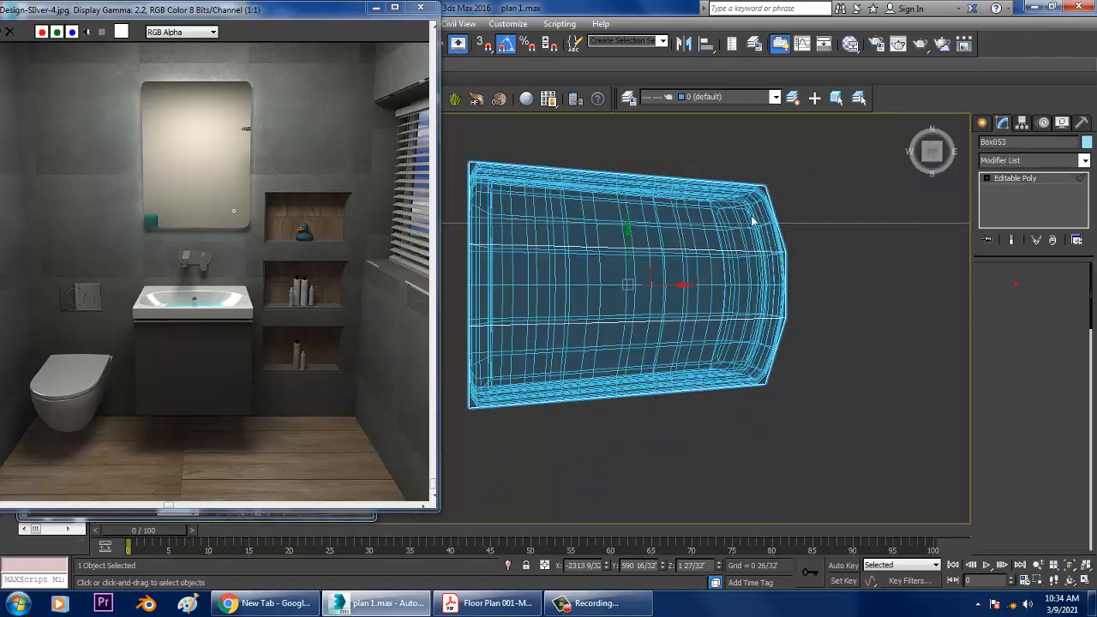
left_click_drag(602, 138, 663, 433)
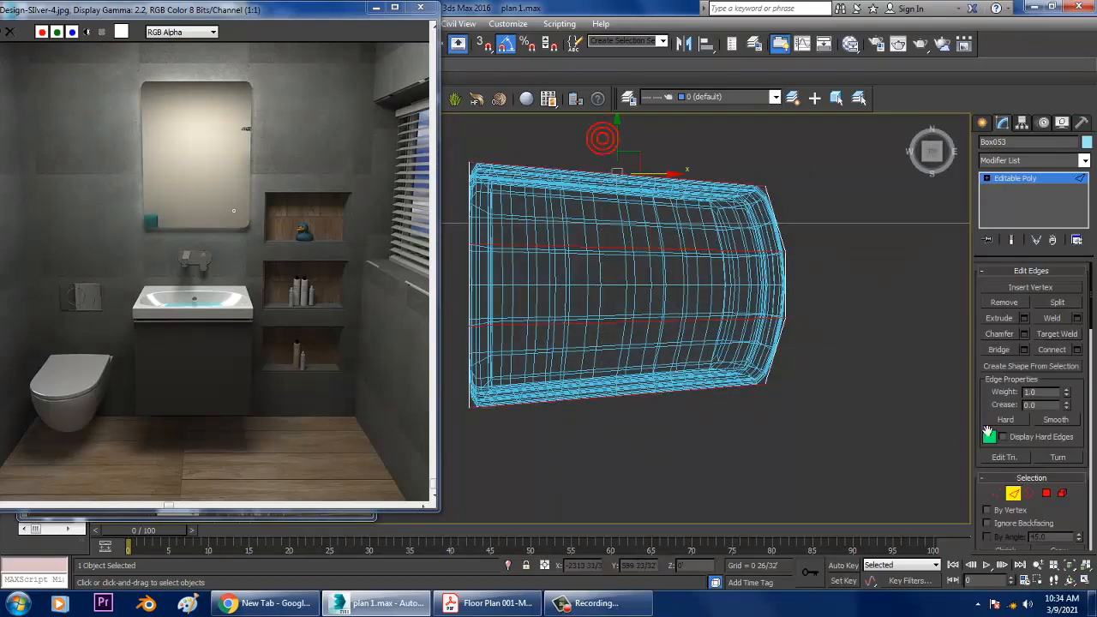
left_click(1076, 350)
left_click(540, 385)
Step: Connect the lid's crosswise edges with two segments and a pinch of 0 to add lengthwise divisions
middle_click_drag(675, 299, 756, 301)
left_click(647, 351)
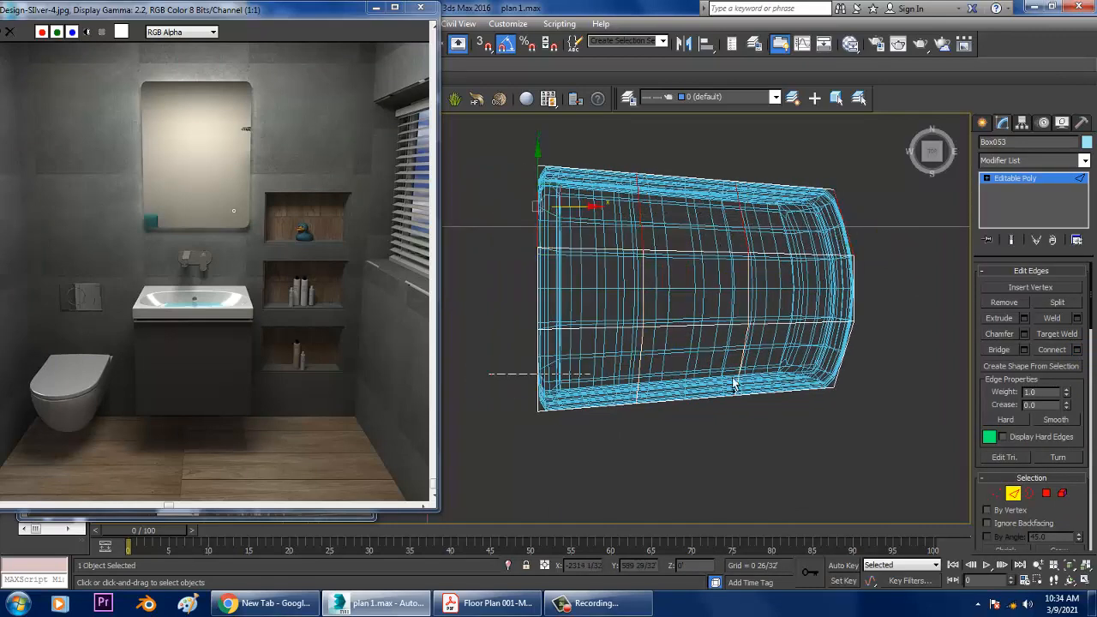
left_click(658, 336)
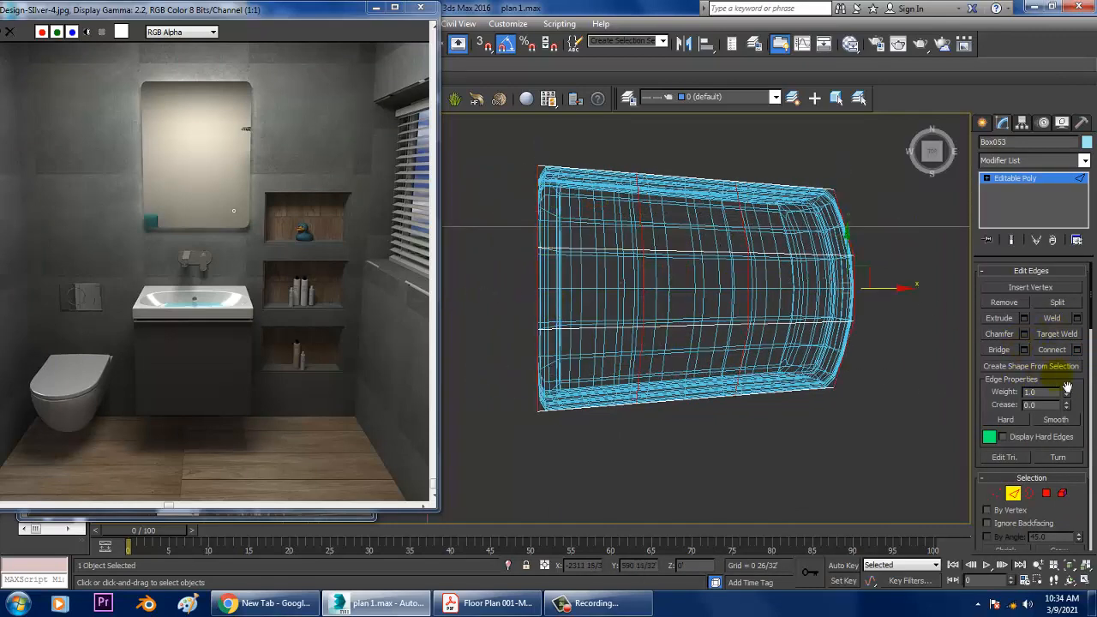
left_click(1079, 350)
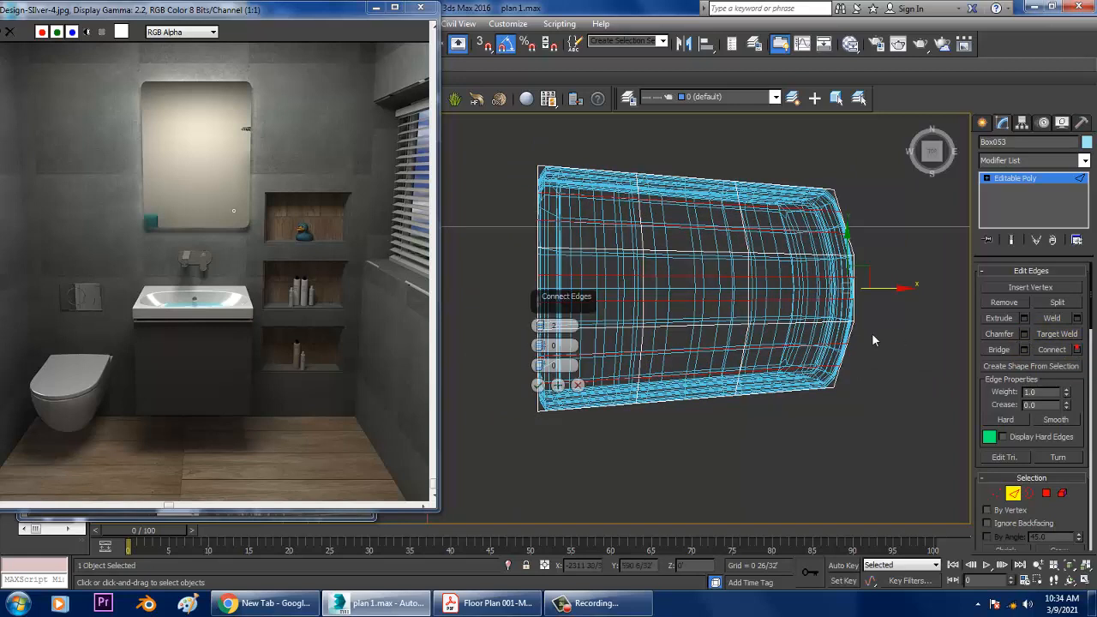
left_click(536, 385)
Step: Connect the lengthwise edges of the lid's back section with two segments
left_click_drag(592, 421, 593, 424)
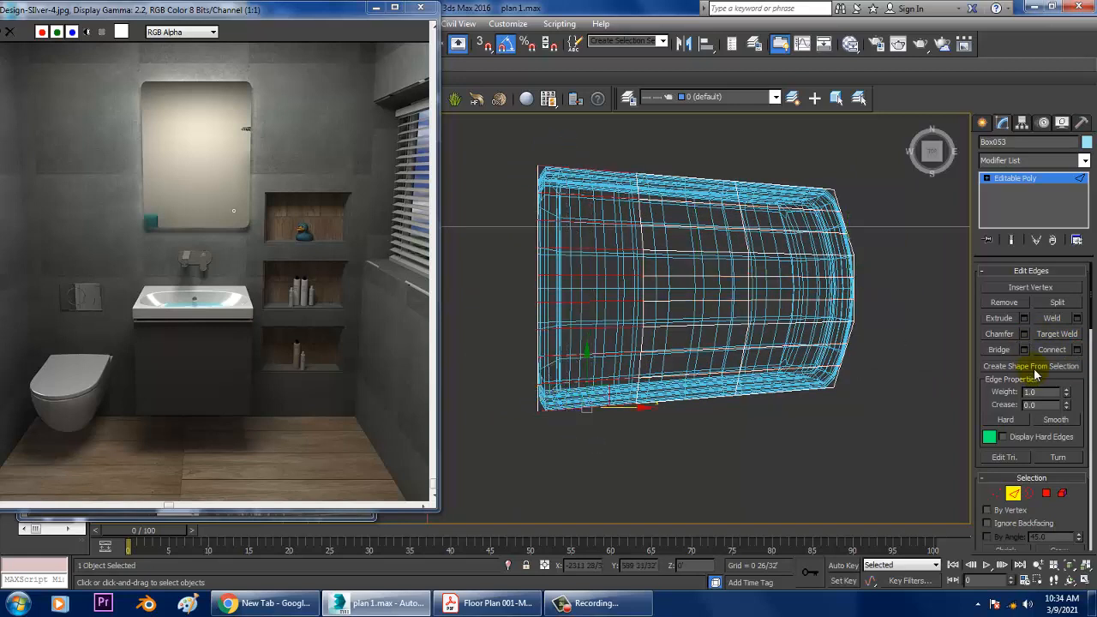
left_click(1078, 351)
left_click(538, 386)
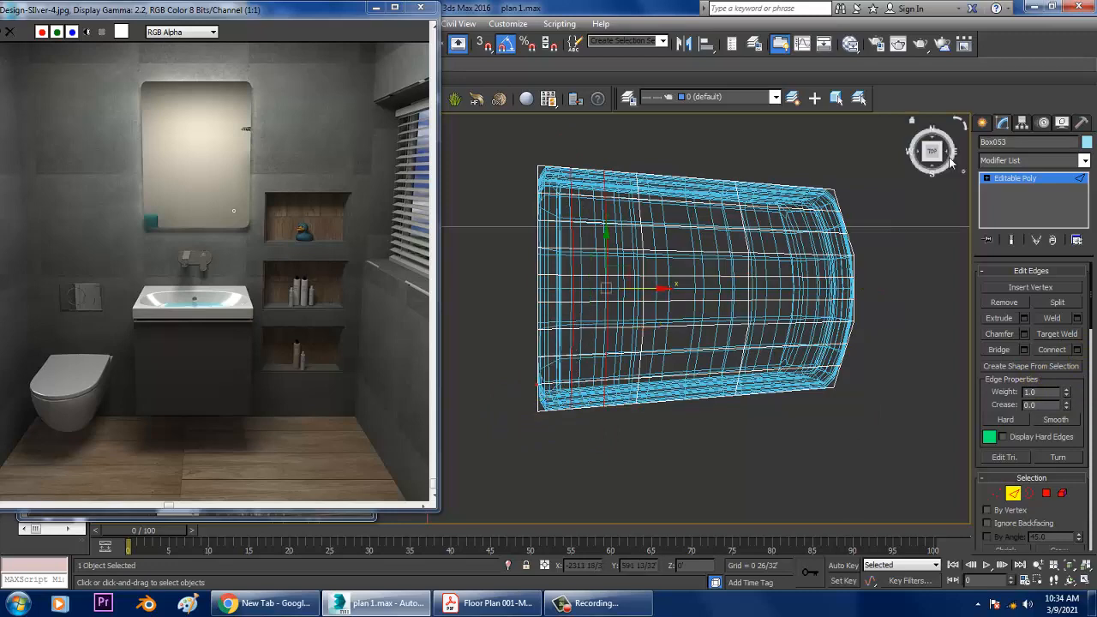
Step: Leave edge editing and add a TurboSmooth modifier to the toilet lid
left_click(1015, 181)
left_click(1021, 161)
key("t")
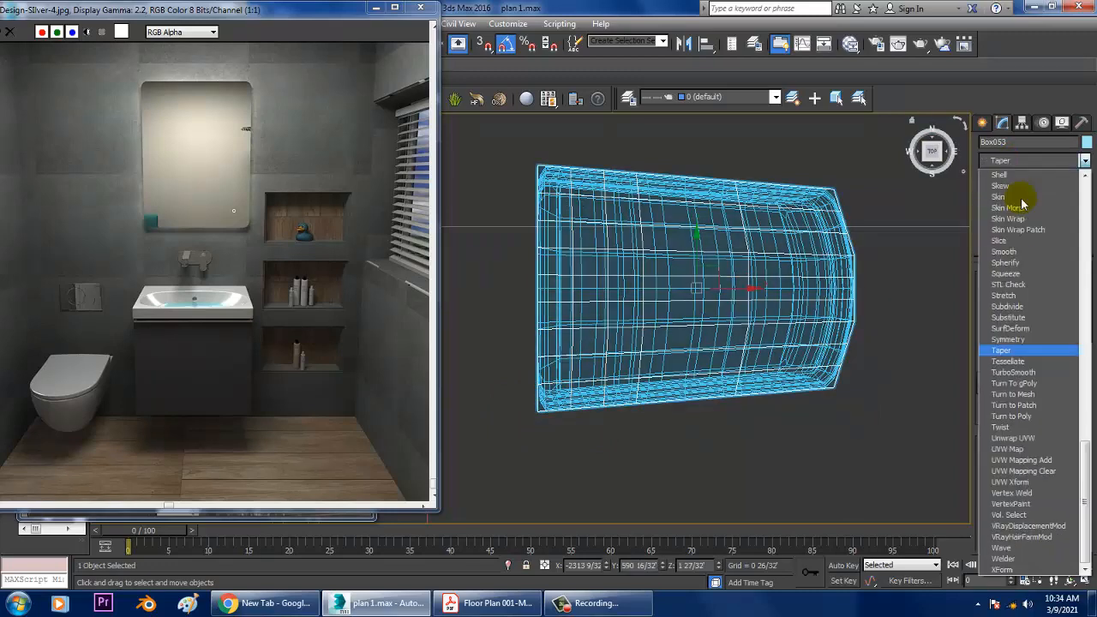
left_click(1016, 372)
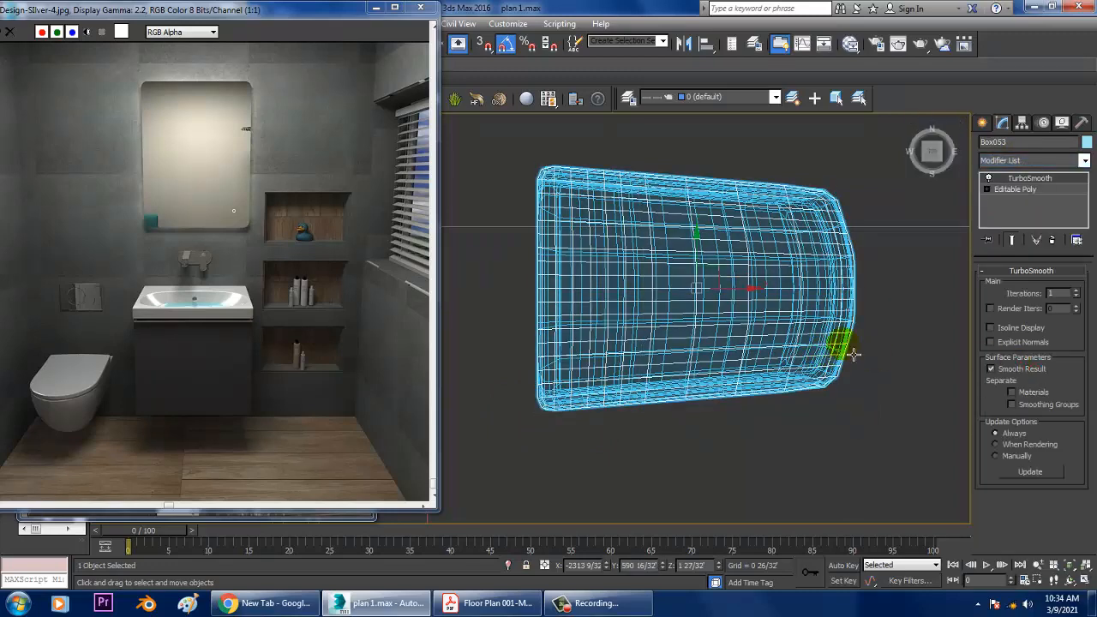
Step: Inspect the smoothed lid's front corner in the Perspective view and switch off its TurboSmooth effect
middle_click_drag(896, 339, 868, 336)
key("alt+w")
middle_click(870, 438)
key("alt+w")
middle_click_drag(867, 436, 946, 253, "alt")
scroll(835, 375, "up", 3)
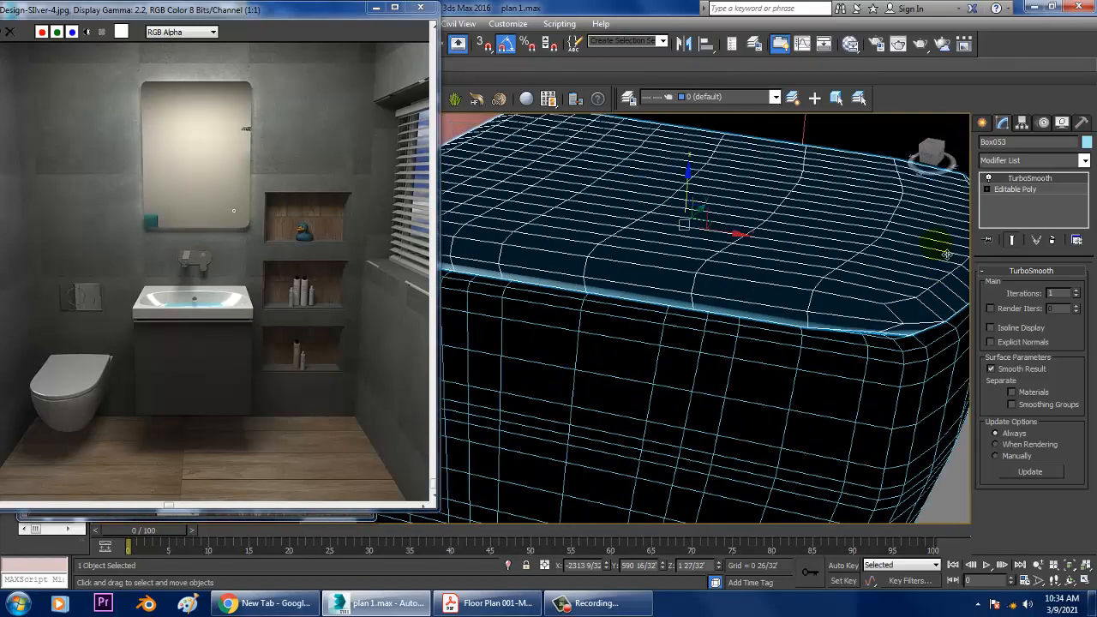
left_click(988, 180)
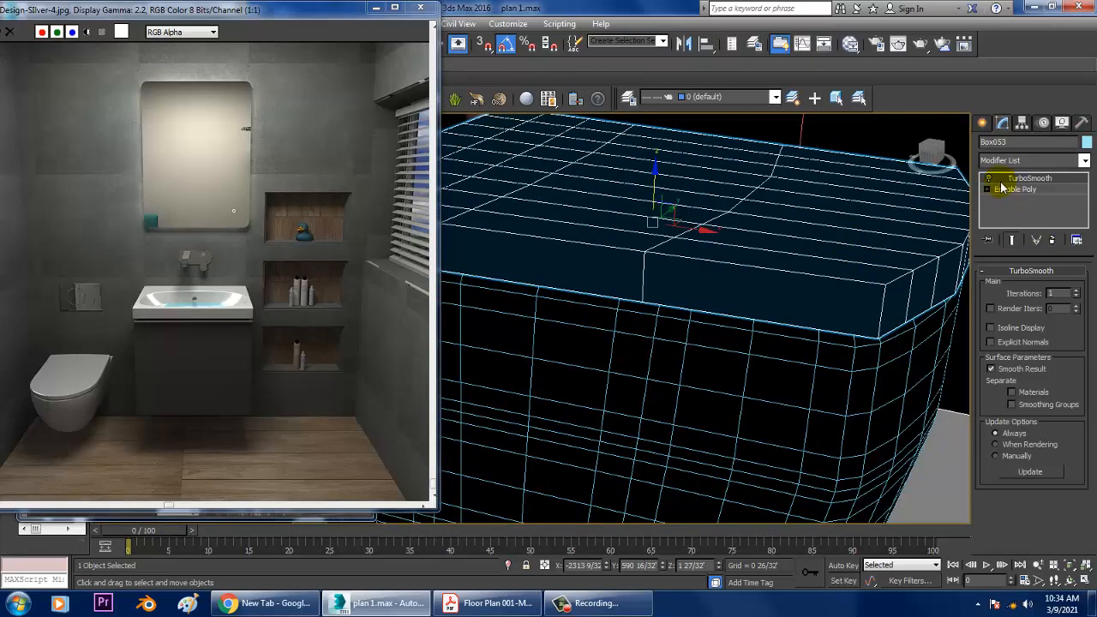
Step: Connect the ring of vertical side edges on the toilet lid with 2 segments and a pinch of 81
left_click(987, 189)
left_click(1010, 211)
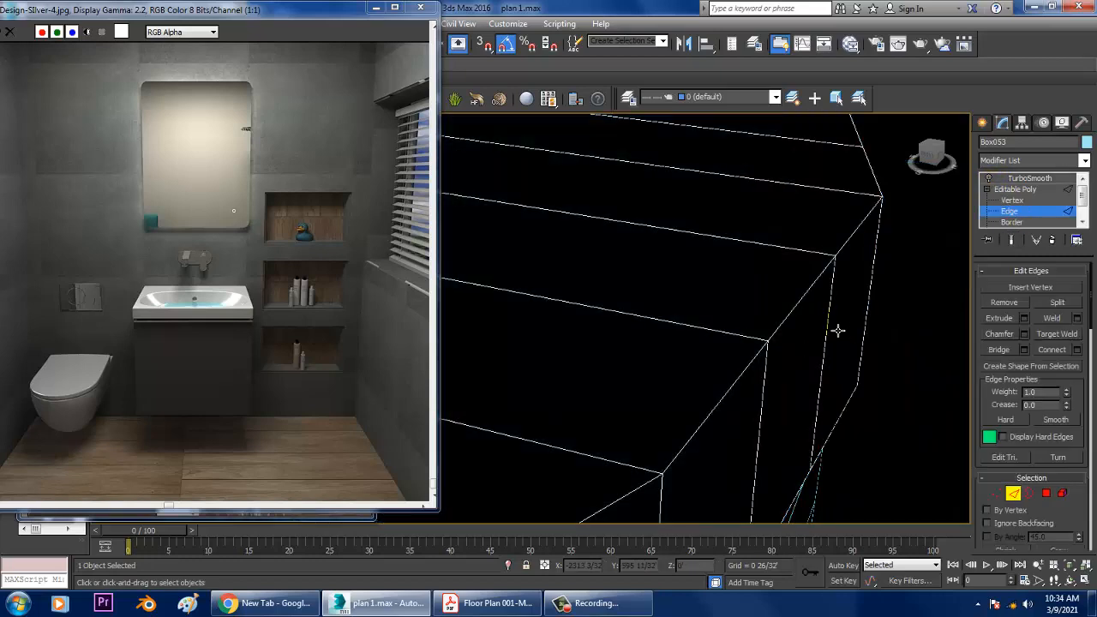
left_click(829, 333)
middle_click_drag(829, 332, 844, 311, "alt")
key("alt+r")
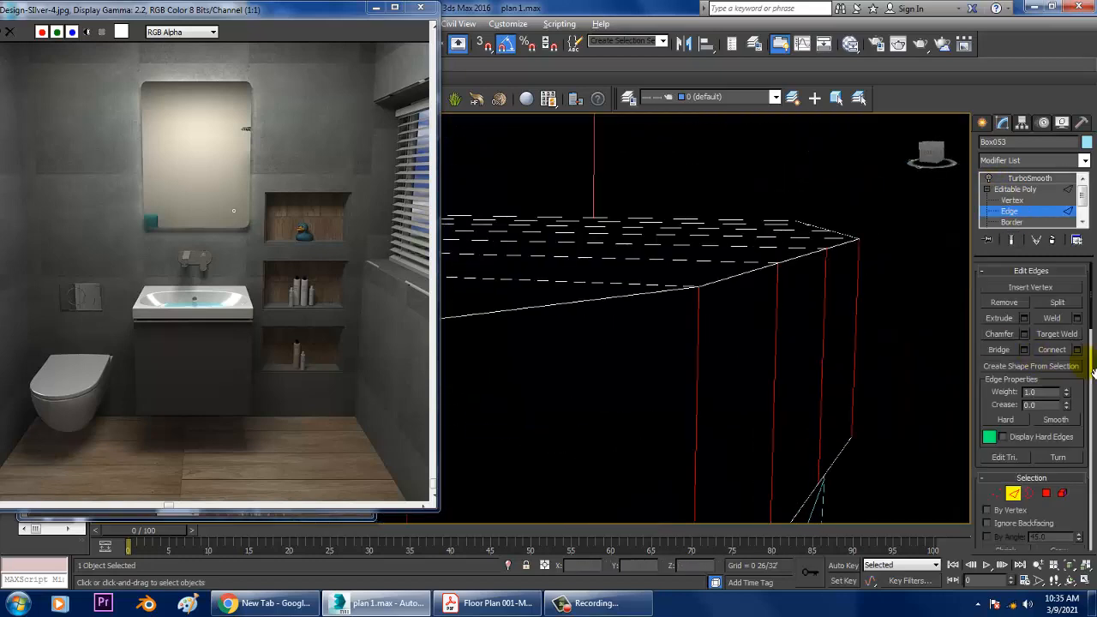
left_click(1078, 350)
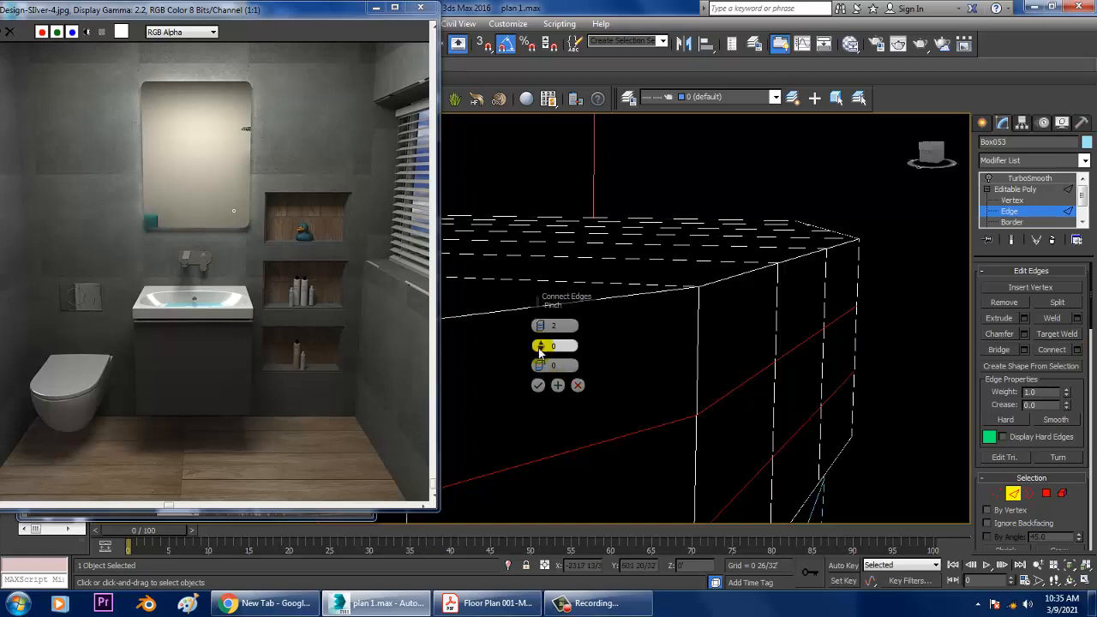
left_click_drag(540, 347, 504, 125)
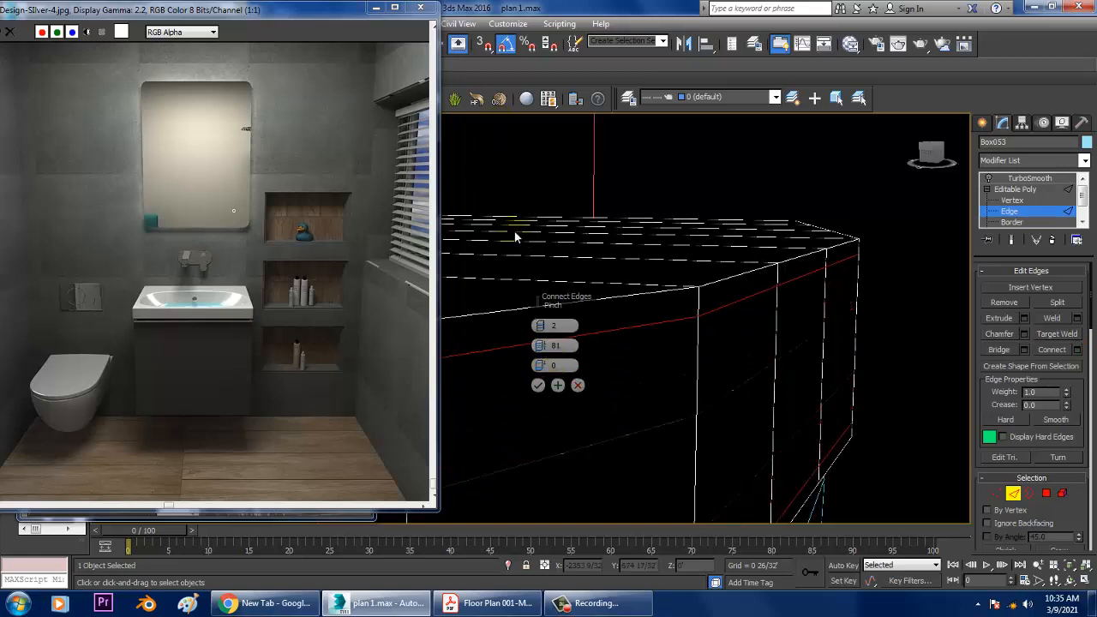
left_click(538, 385)
Step: Turn TurboSmooth back on for the toilet lid and check its smoothed corners
left_click(1027, 179)
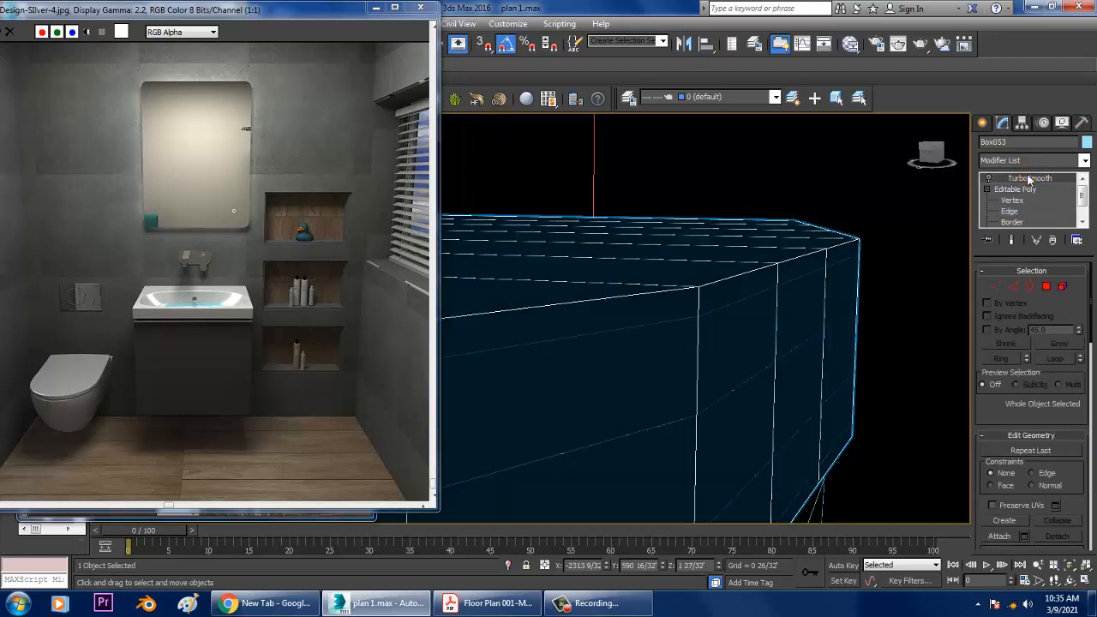
left_click(988, 179)
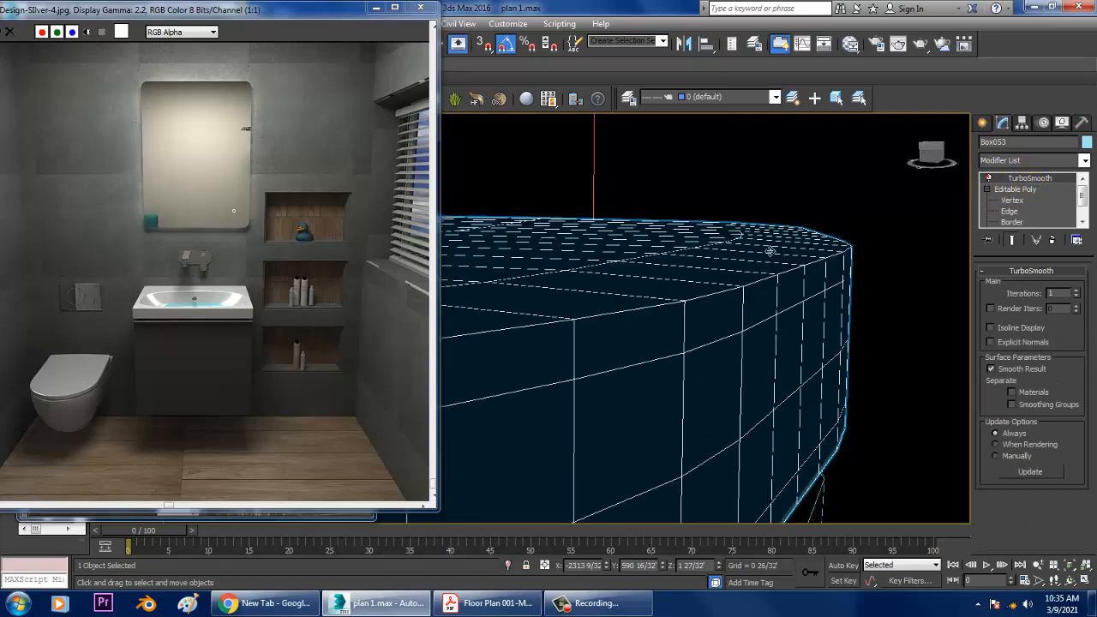
scroll(776, 264, "down", 5)
middle_click_drag(780, 270, 886, 304, "alt")
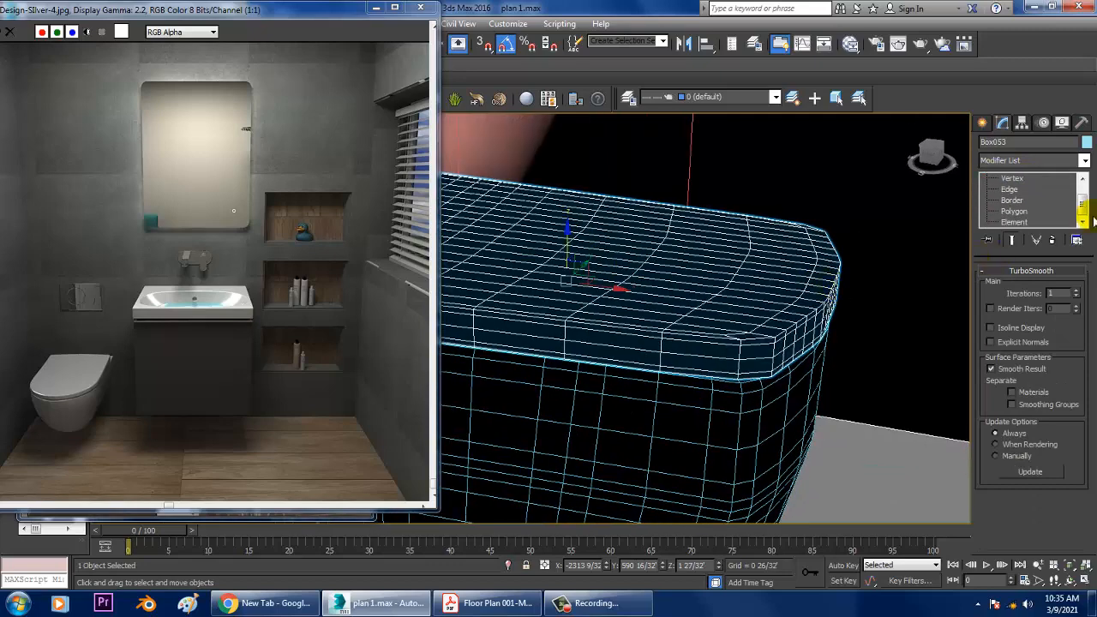
left_click_drag(1083, 208, 1083, 186)
scroll(792, 265, "down", 6)
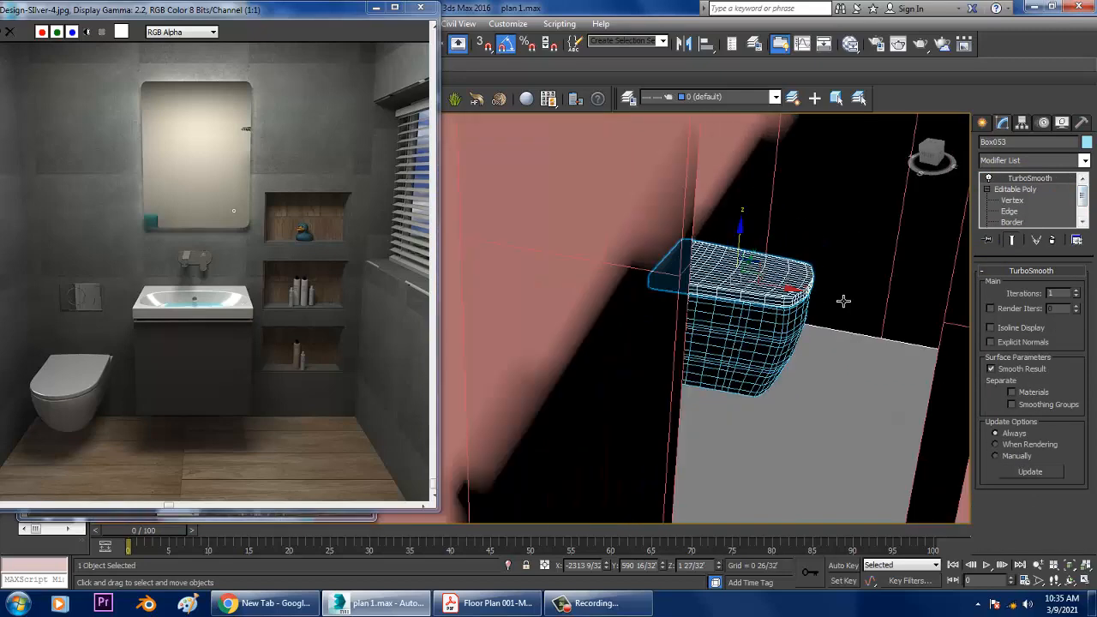
Step: Remove the two selected horizontal edge loops from the lower toilet bowl and return to its TurboSmooth level
mouse_move(842, 301)
middle_mouse_down("alt")
mouse_move(754, 356)
mouse_move(738, 307)
mouse_move(756, 296)
mouse_move(749, 277)
mouse_move(663, 255)
mouse_move(740, 251)
mouse_move(710, 214)
mouse_move(622, 230)
mouse_move(563, 265)
mouse_move(720, 271)
mouse_move(718, 213)
mouse_move(732, 304)
mouse_move(742, 294)
mouse_move(745, 306)
mouse_move(743, 297)
mouse_move(734, 339)
middle_mouse_up("alt")
scroll(798, 330, "up", 4)
left_click(697, 344, "ctrl")
left_click(717, 375)
middle_click_drag(882, 310, 821, 356, "alt")
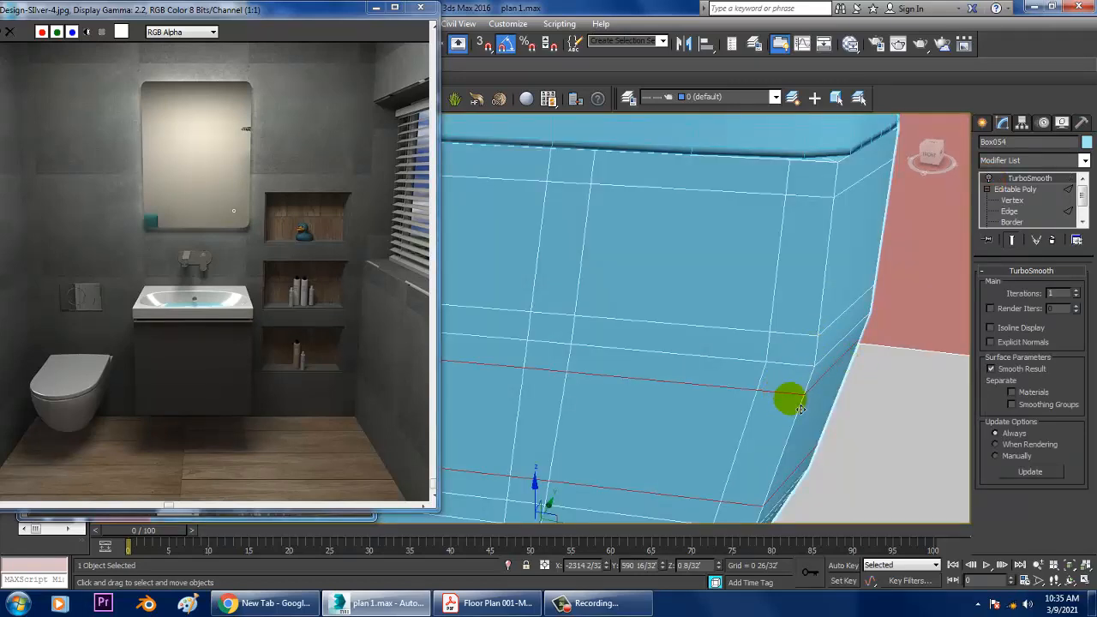
left_click(1010, 211)
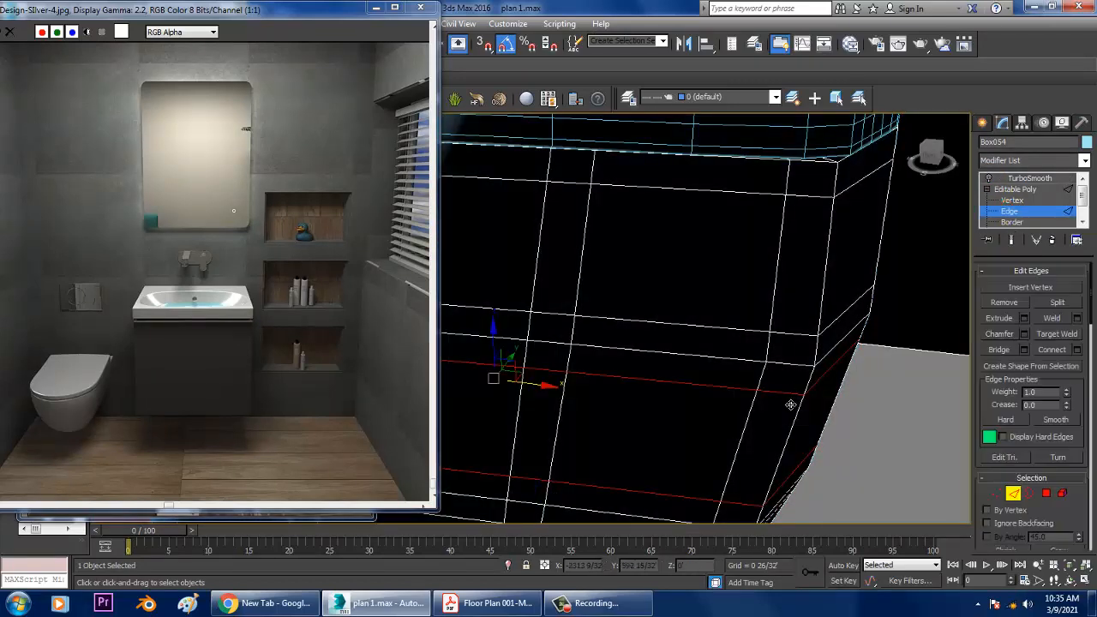
left_click(790, 405)
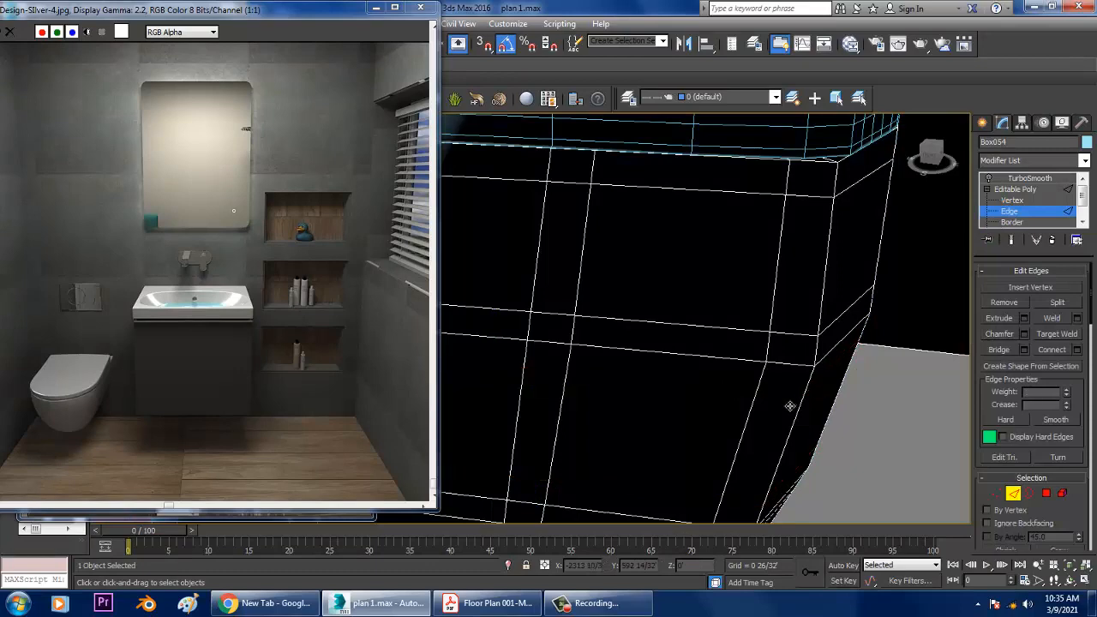
left_click(1029, 178)
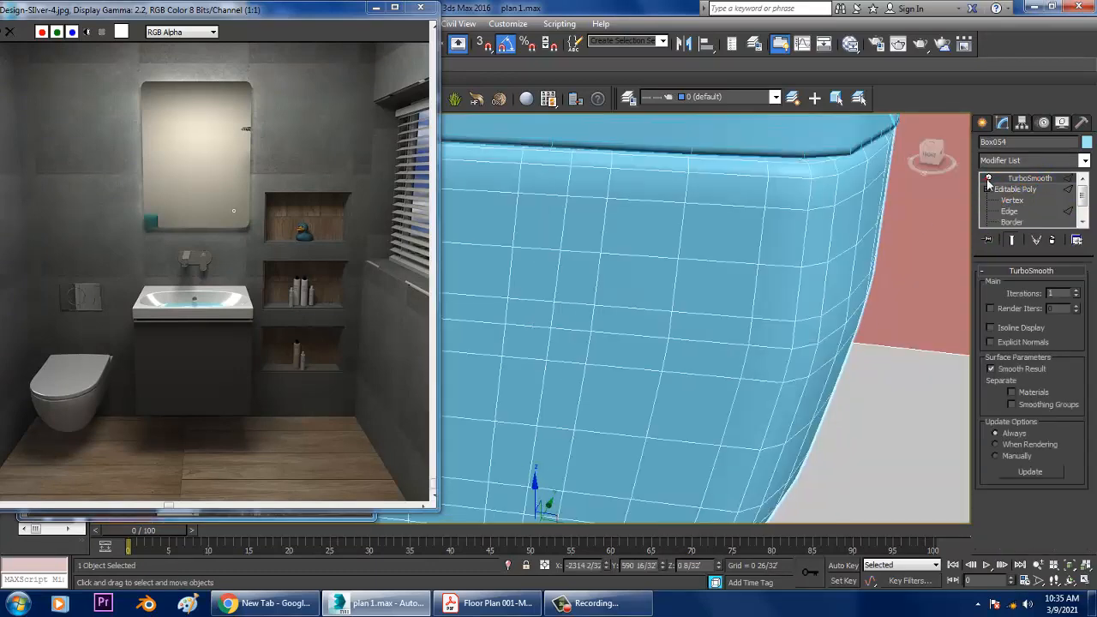
scroll(868, 260, "down", 5)
middle_click_drag(868, 260, 818, 400, "alt")
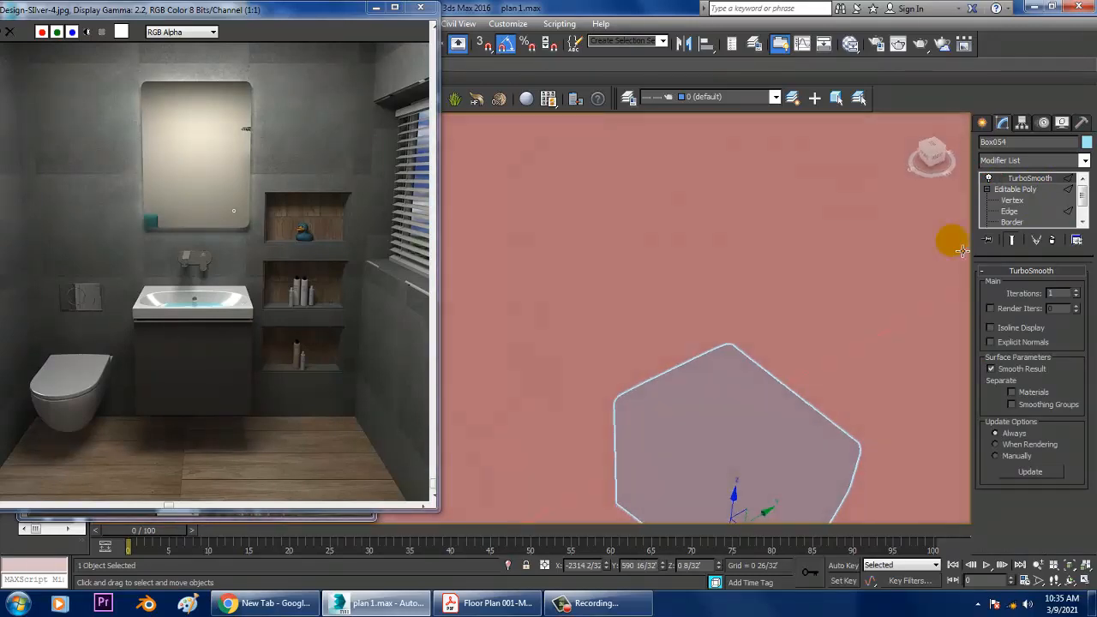
Step: Create a flush plate box on the wall above the toilet with AutoGrid, about 0 18/32' long and 0 26/32' wide
left_click(983, 123)
left_click(1007, 210)
middle_click_drag(769, 299, 729, 299, "alt")
scroll(729, 298, "down", 5)
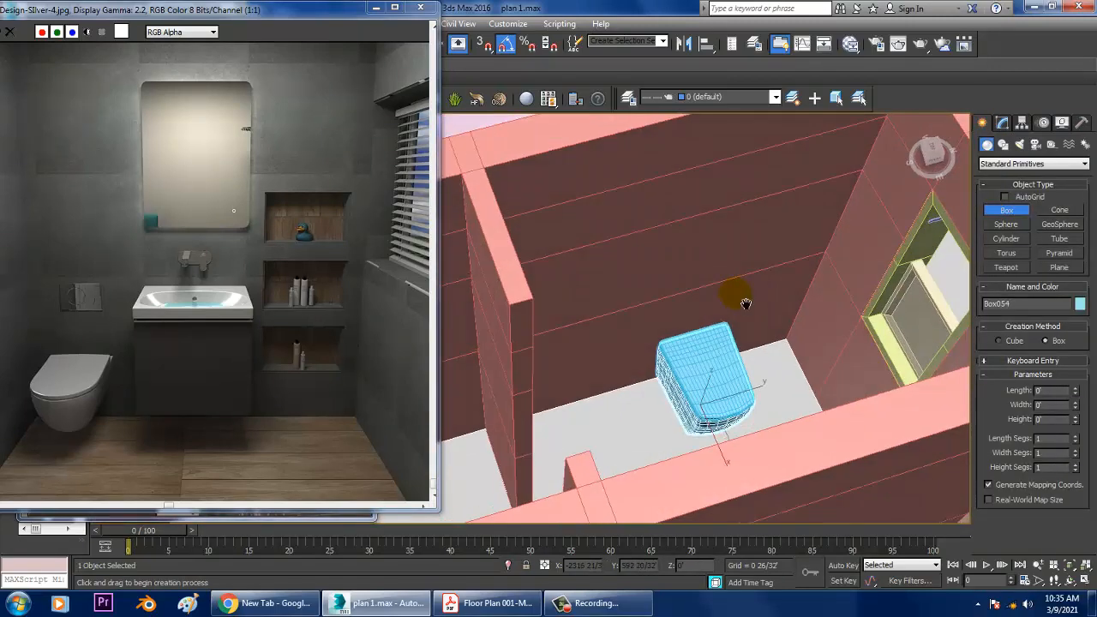
scroll(678, 319, "up", 3)
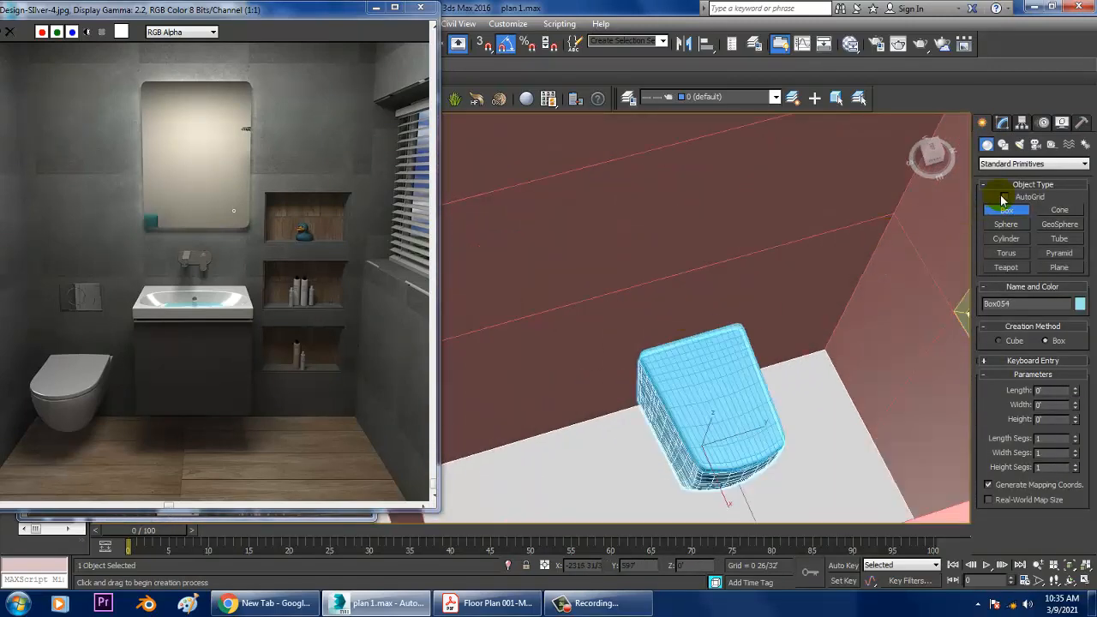
middle_click_drag(629, 316, 577, 317, "alt")
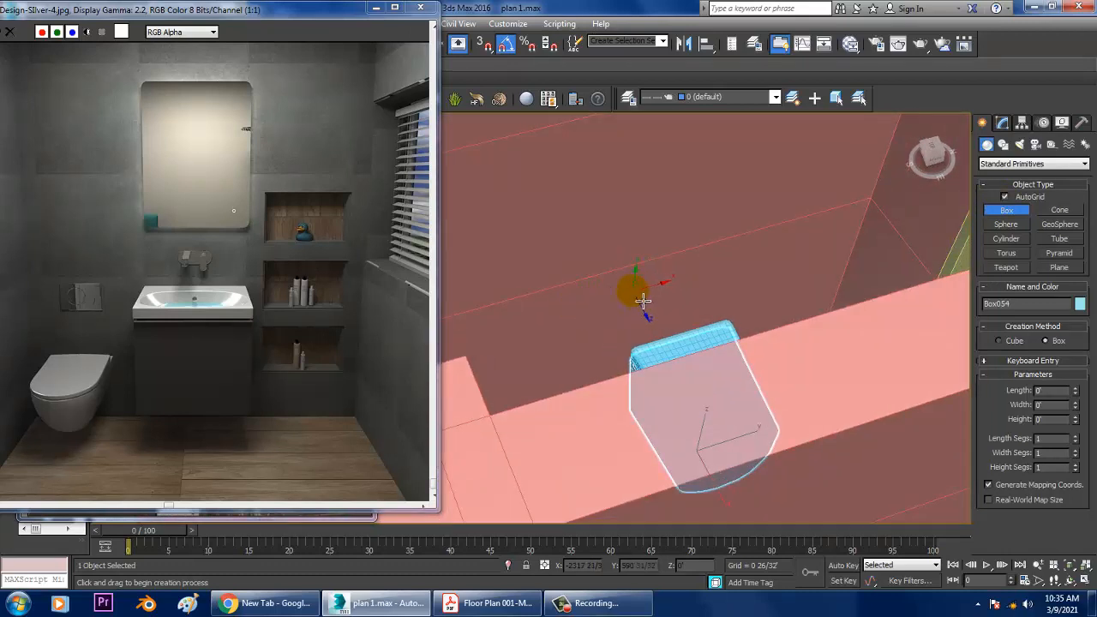
left_click_drag(642, 299, 675, 310)
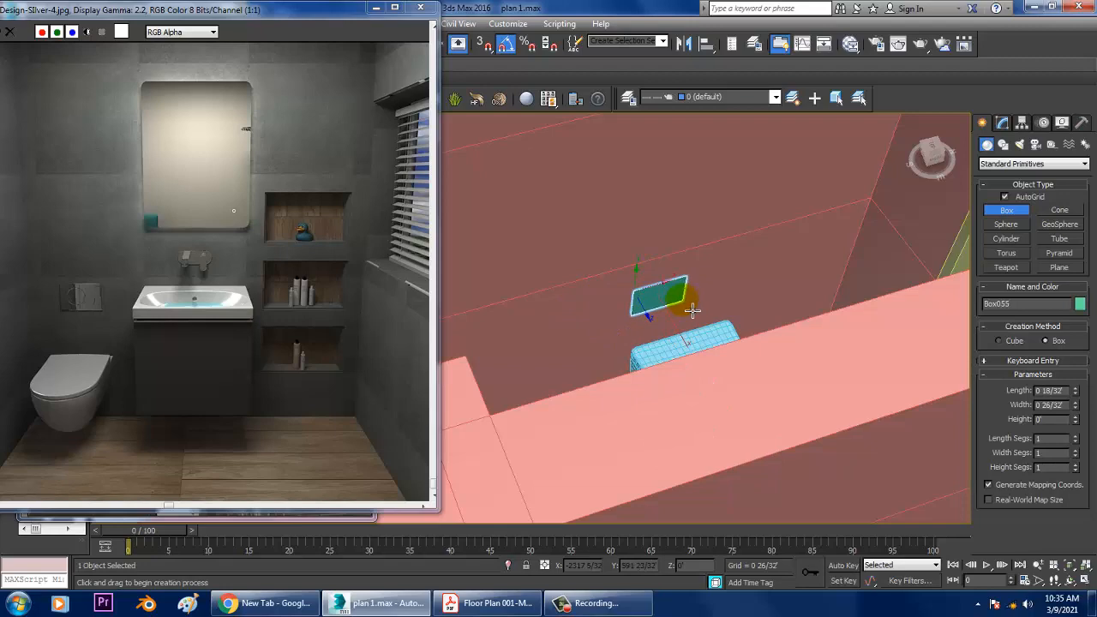
right_click(695, 310)
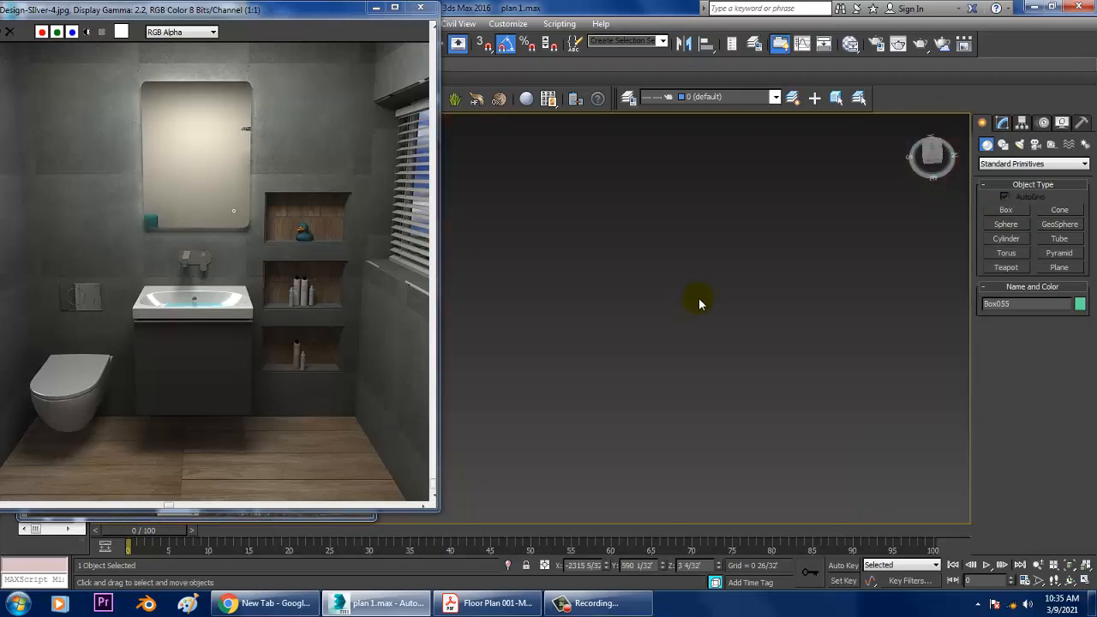
Step: Move the flush plate along the wall and up into place above the toilet
key("z")
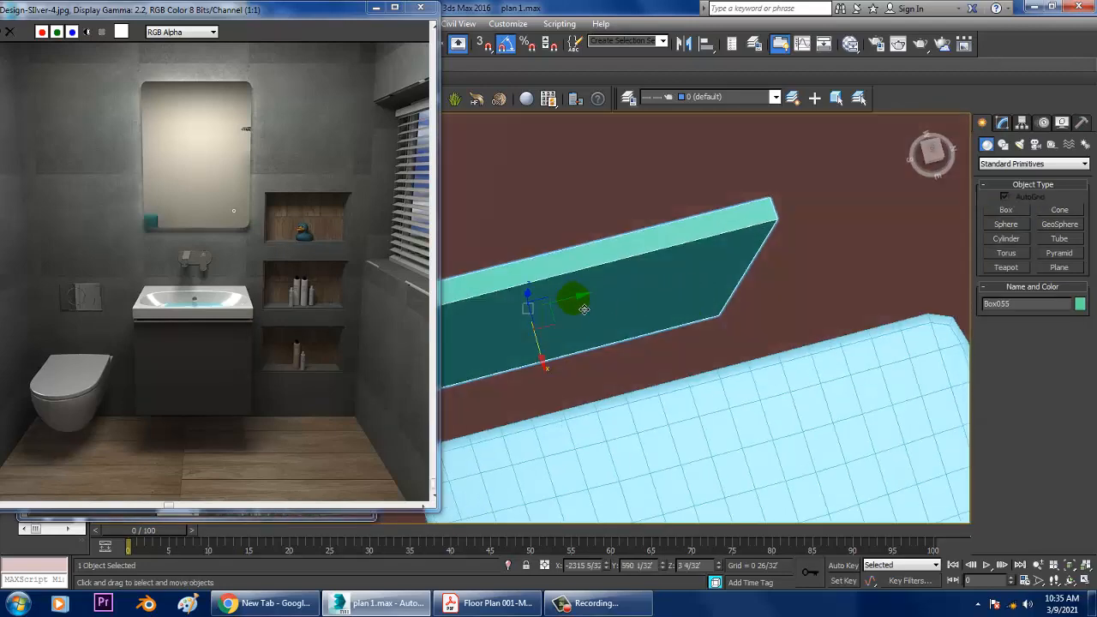
left_click_drag(577, 298, 684, 288)
middle_click_drag(685, 289, 593, 271, "alt")
left_click_drag(603, 274, 605, 230)
mouse_move(605, 229)
middle_mouse_down("alt")
mouse_move(631, 254)
mouse_move(631, 308)
mouse_move(621, 239)
middle_mouse_up("alt")
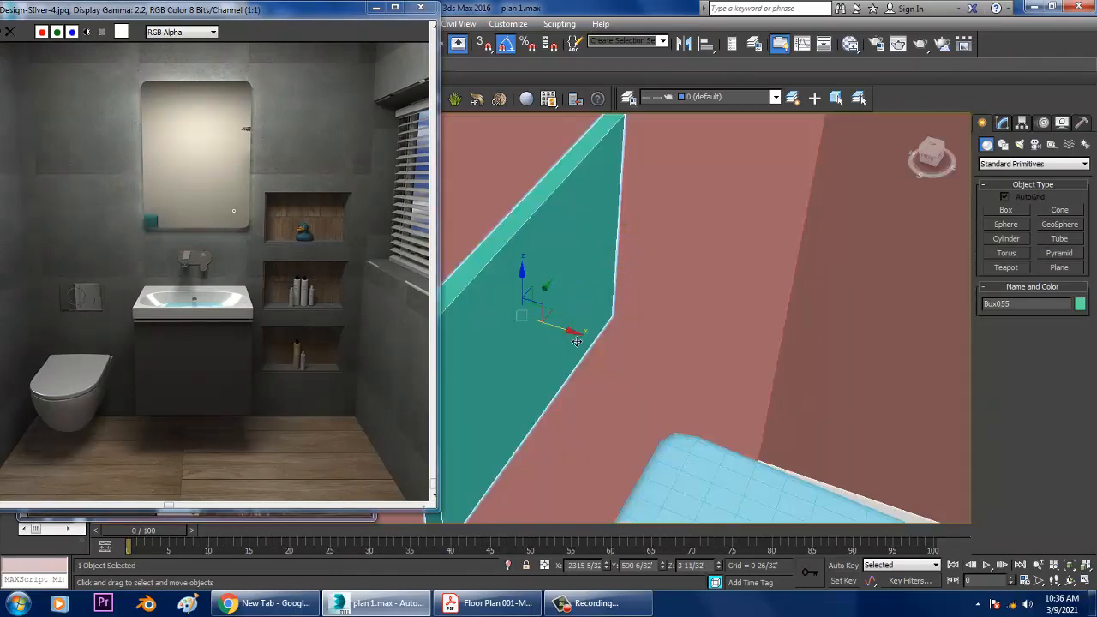
middle_click_drag(577, 342, 616, 314, "alt")
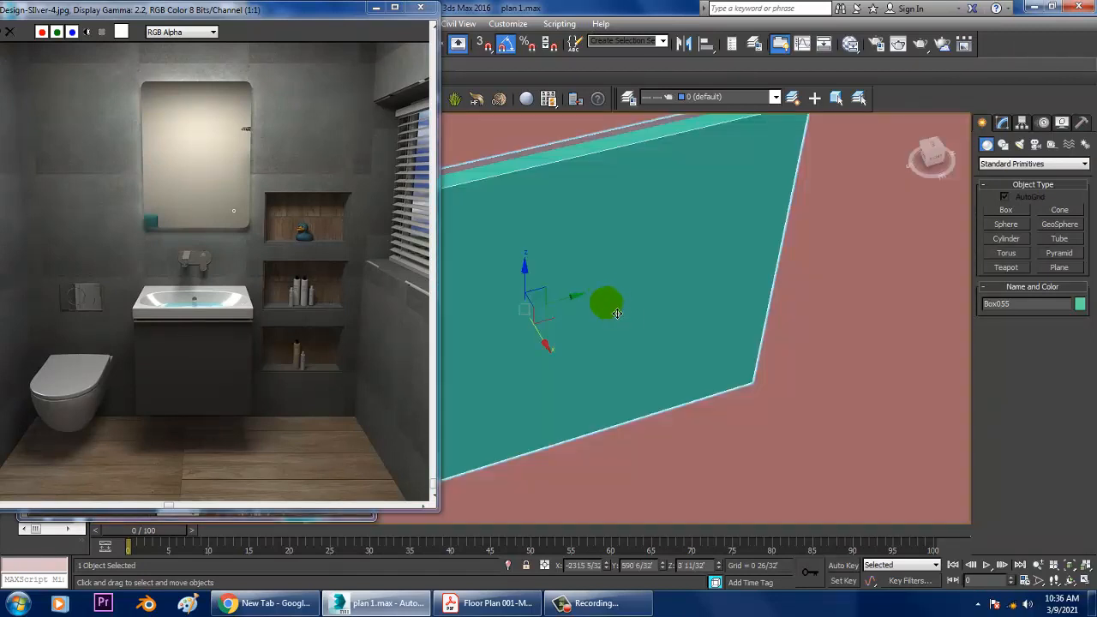
Step: Convert the flush plate box to an Editable Poly
right_click(580, 233)
mouse_move(632, 362)
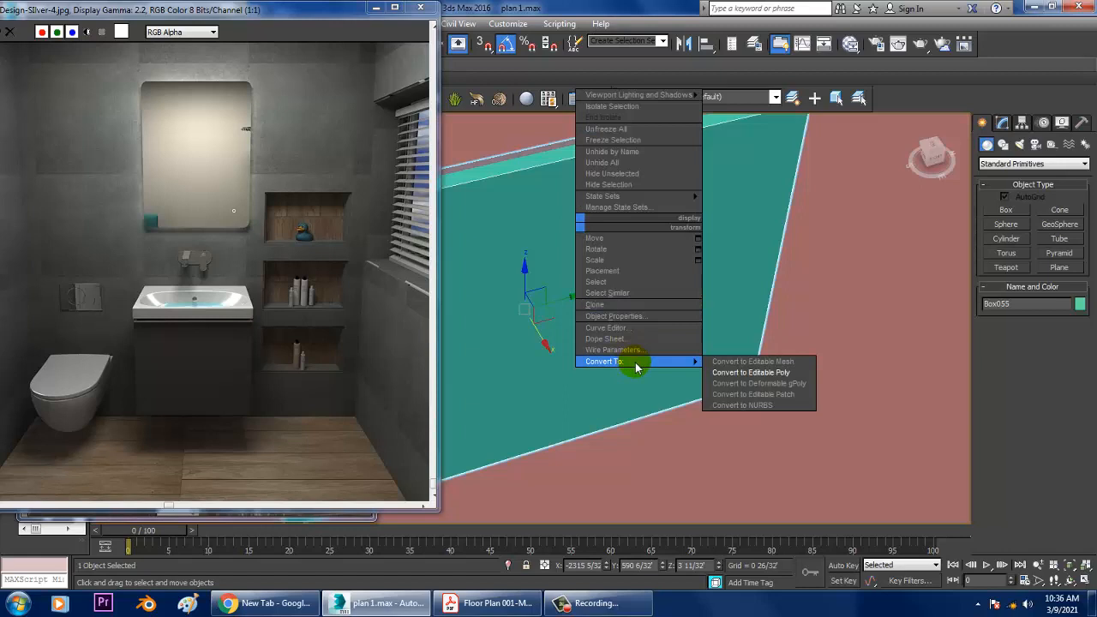
left_click(729, 375)
Step: Create a flush button cylinder with a radius of about 0 4/32' on one half of the flush plate's face
middle_click_drag(737, 351, 880, 358)
left_click(982, 122)
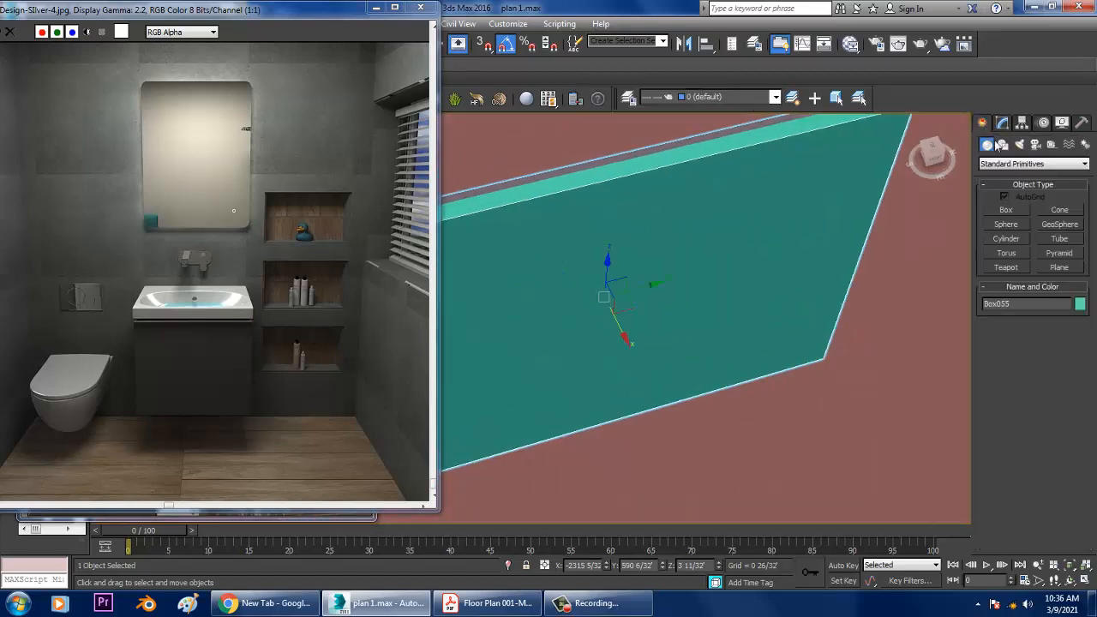
left_click(1016, 240)
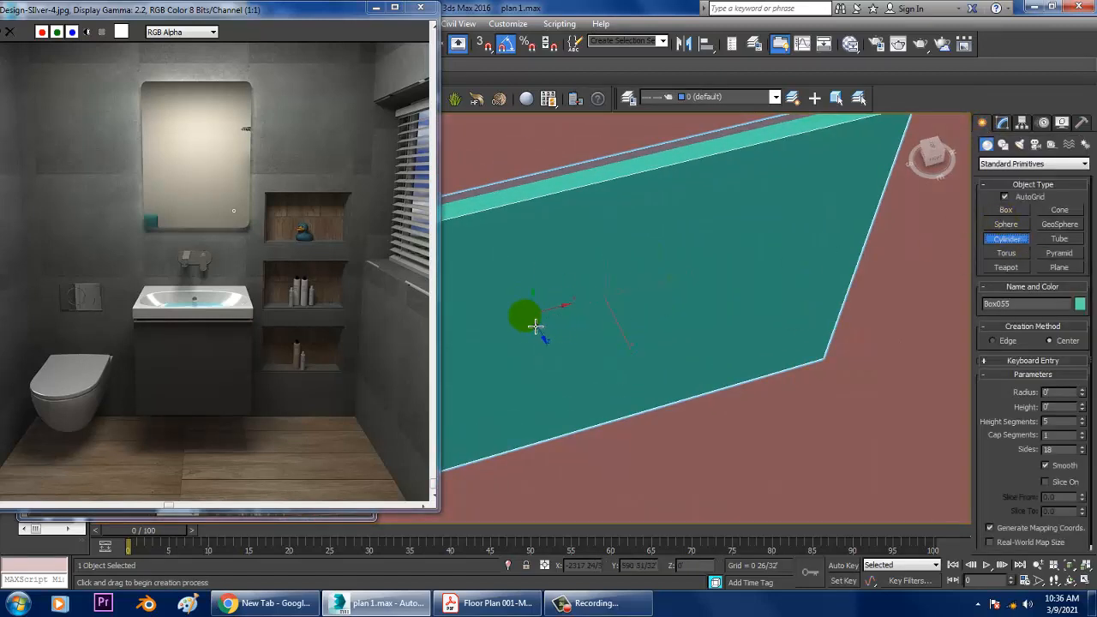
mouse_move(621, 321)
middle_mouse_down()
mouse_move(778, 302)
mouse_move(605, 317)
middle_mouse_up()
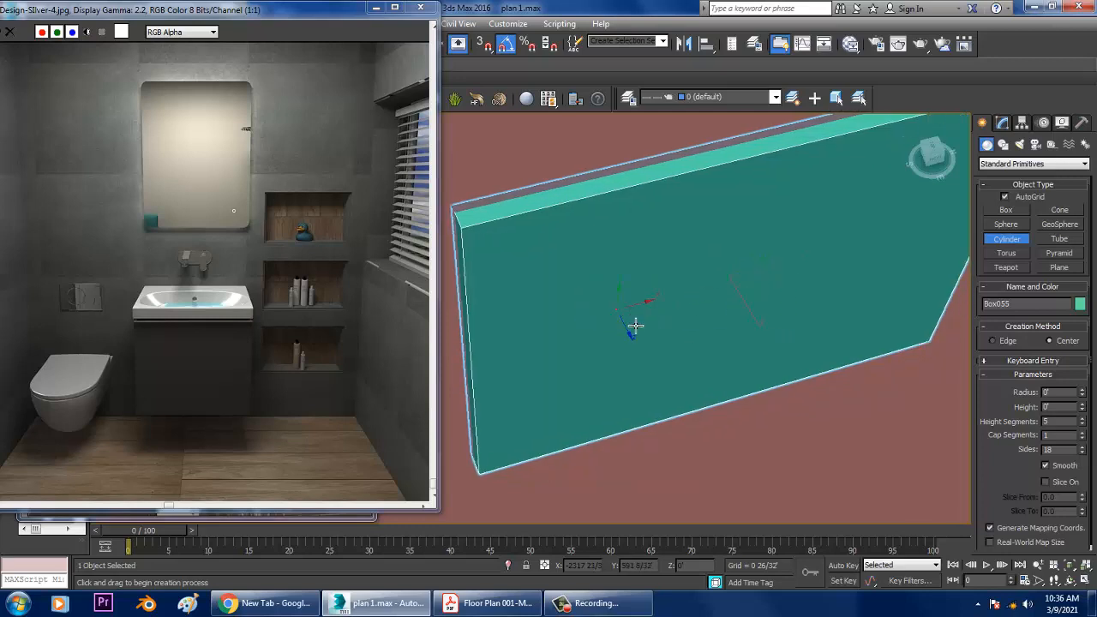
left_click_drag(622, 313, 673, 370)
left_click(674, 369)
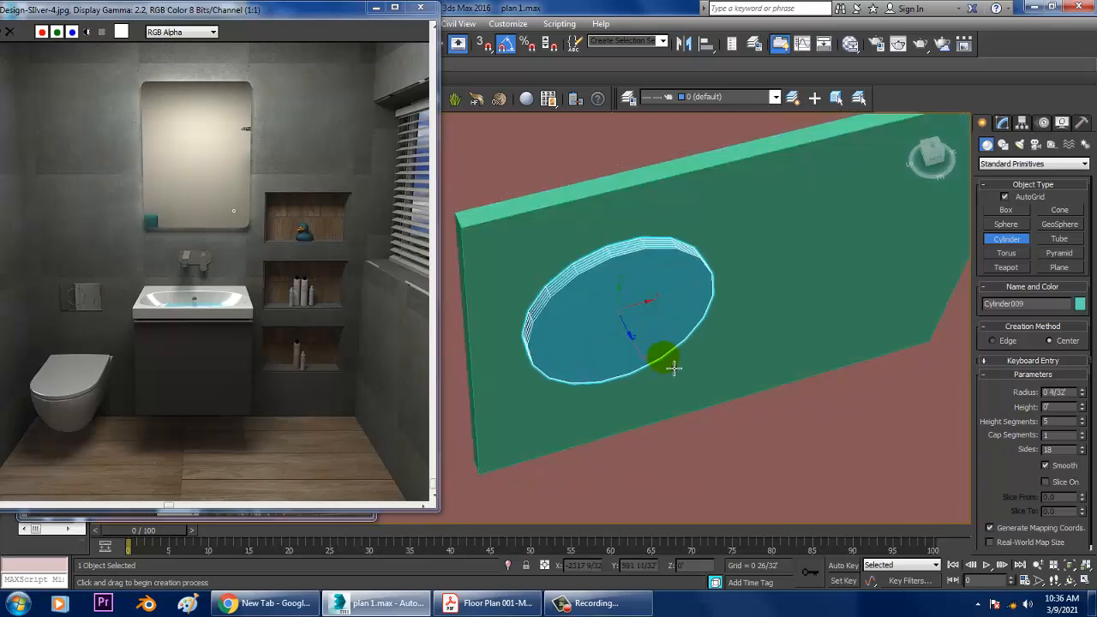
key("w")
Step: Set the cylinder's height to 0 2/32' with 3 height segments and convert it to an Editable Poly
left_click(1002, 123)
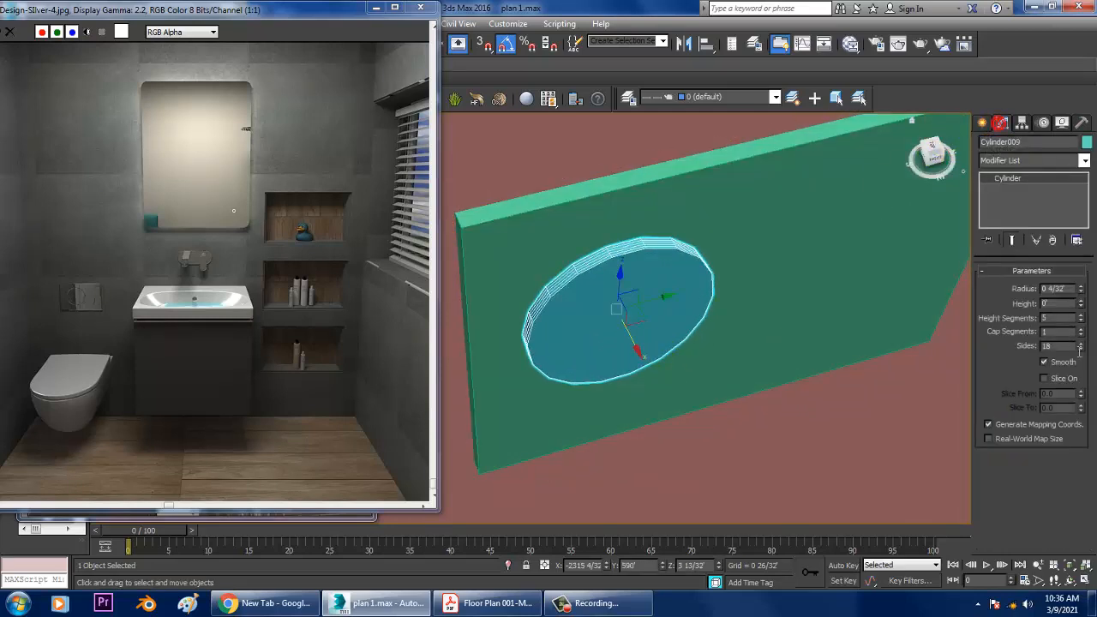
left_click_drag(1083, 306, 1072, 320)
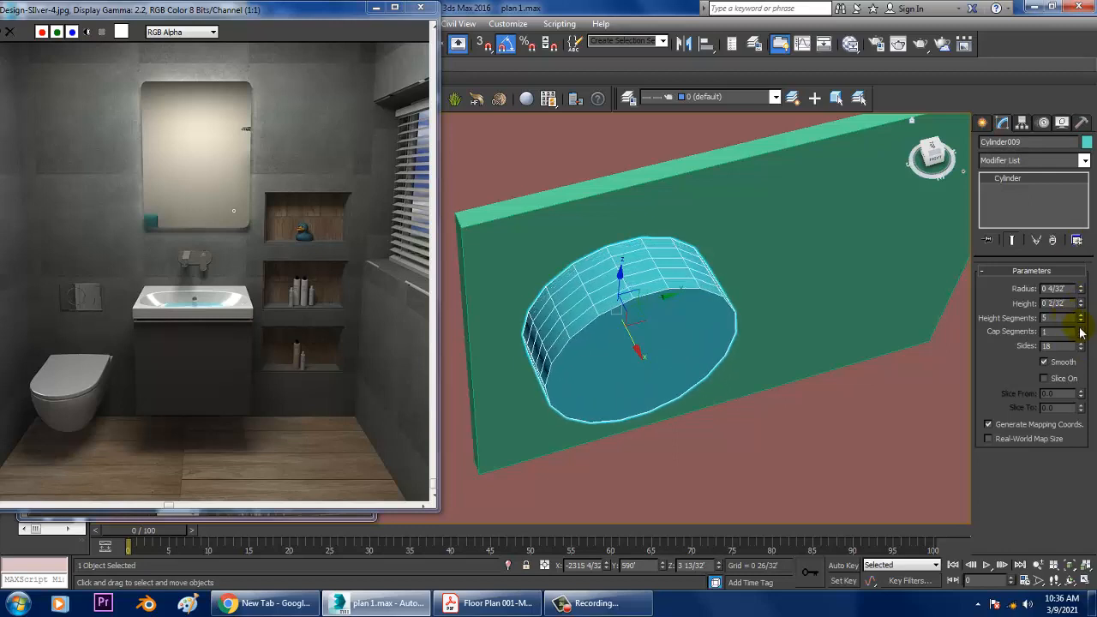
double_click(1082, 321)
middle_click_drag(823, 304, 1012, 326, "alt")
mouse_move(735, 425)
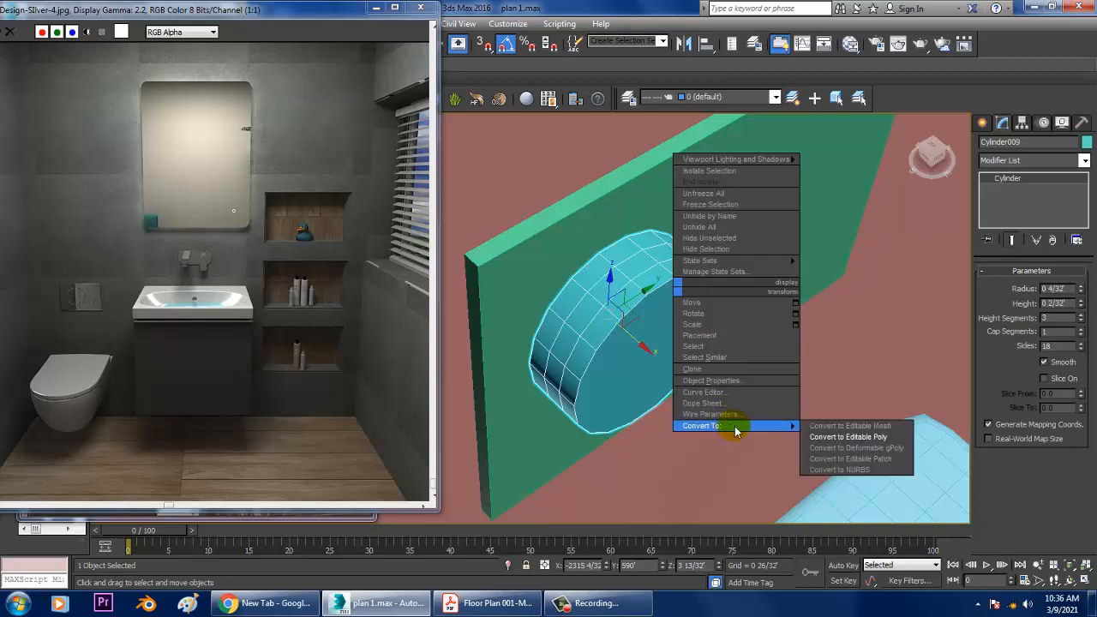
left_click(823, 437)
Step: Chamfer the border edges of the cylinder's front cap by 0 2/32' with 3 connect edge segments
middle_click_drag(862, 451, 850, 440, "alt")
left_click(1014, 289)
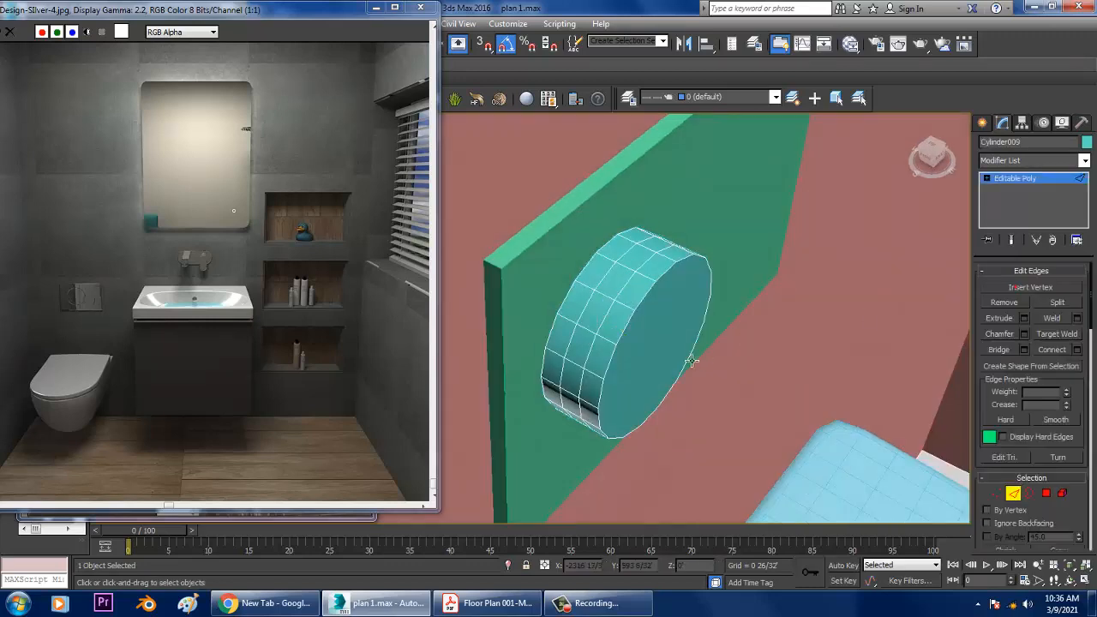
left_click(1046, 494)
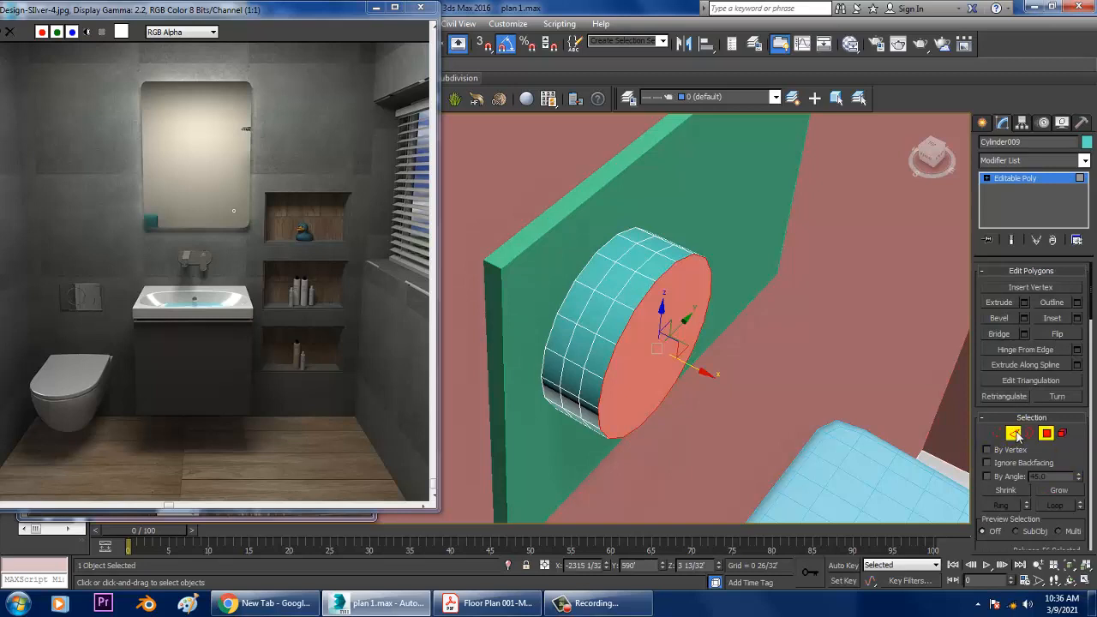
left_click(1014, 433)
left_click(1023, 333)
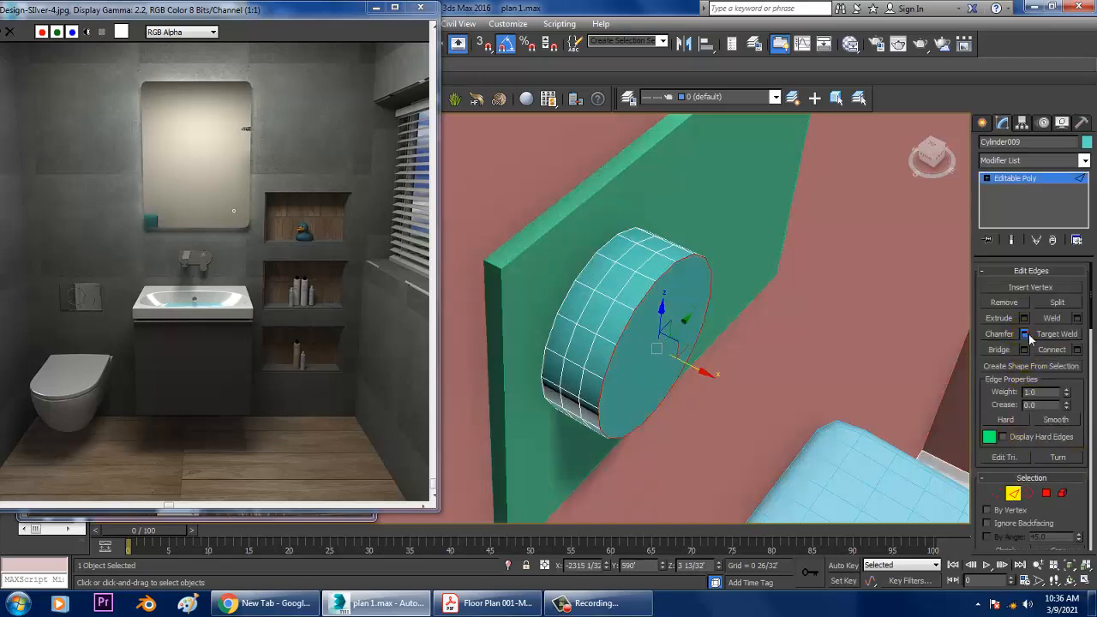
left_click(541, 366)
left_click(541, 366)
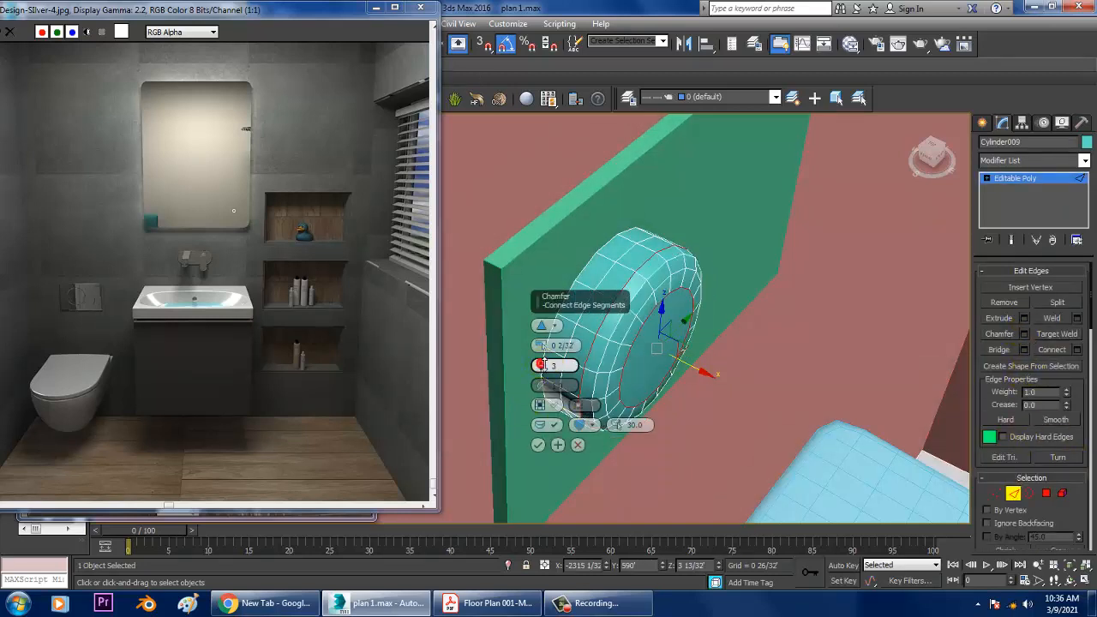
left_click(538, 445)
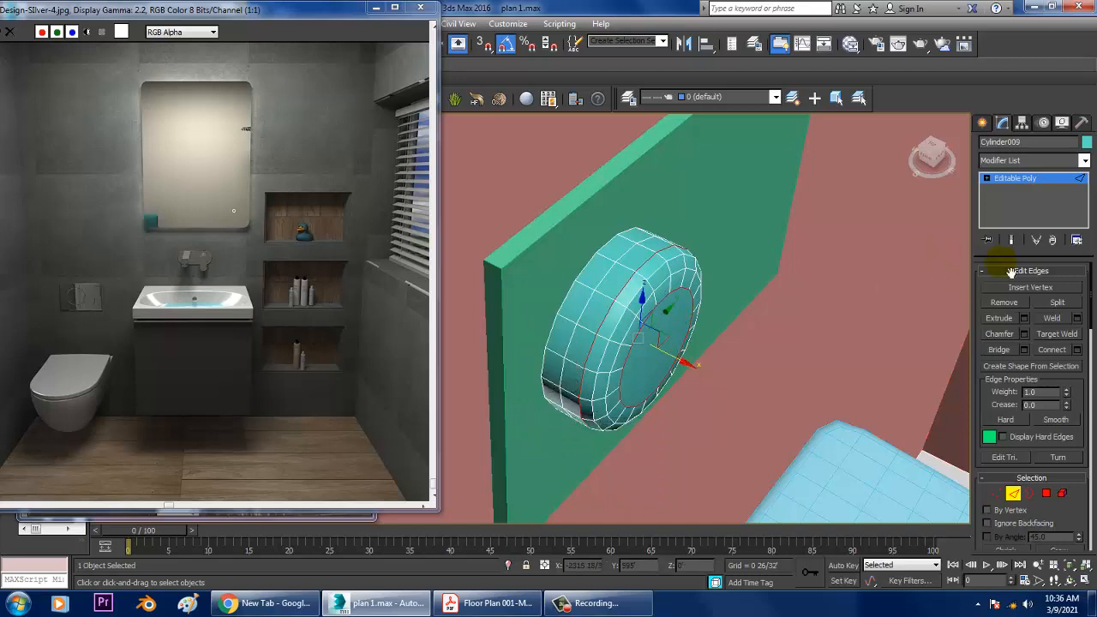
Step: Leave edge editing and push the rounded button back into the flush plate along the X axis
left_click(1022, 178)
left_click_drag(648, 344, 627, 333)
scroll(646, 342, "down", 2)
mouse_move(647, 342)
middle_mouse_down("alt")
mouse_move(628, 349)
mouse_move(624, 339)
mouse_move(645, 343)
middle_mouse_up("alt")
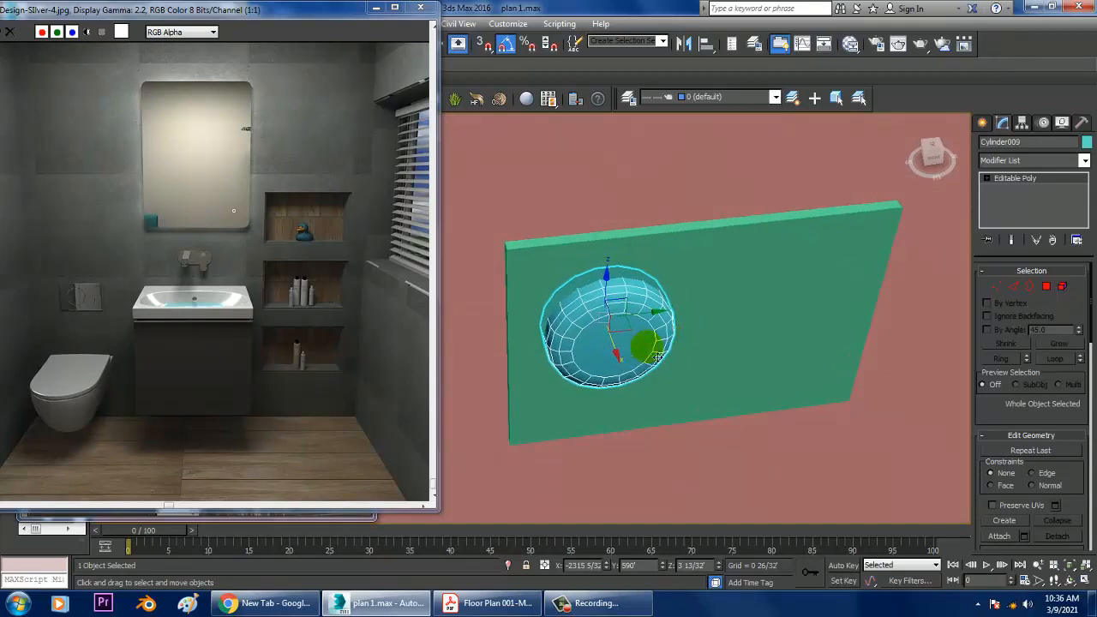
Step: Copy the rounded flush button along the Y axis onto the other half of the flush plate
mouse_move(653, 324)
left_mouse_down("shift")
mouse_move(835, 300)
mouse_move(801, 324)
left_mouse_up("shift")
left_click(564, 363)
key("r")
key("w")
scroll(804, 327, "down", 4)
middle_click_drag(846, 333, 768, 291, "alt")
scroll(784, 312, "down", 3)
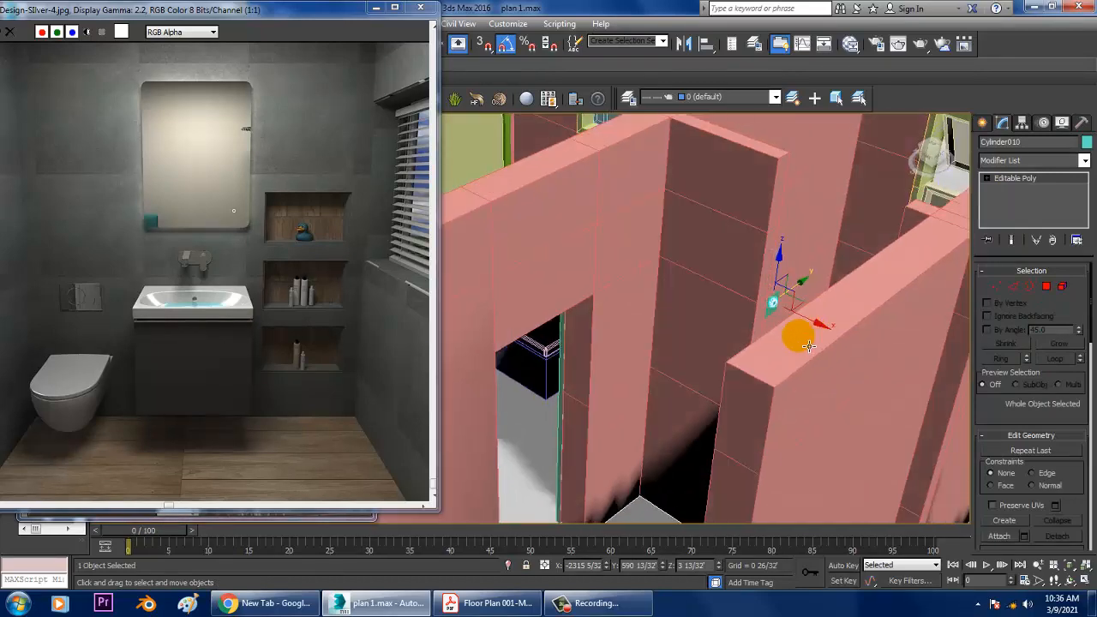
Step: Select the toilet parts together with the flush plate and its buttons, and shift them about 1 3/32' along the Y axis
middle_click_drag(798, 335, 718, 404, "alt")
scroll(798, 368, "up", 4)
middle_click_drag(797, 403, 652, 393, "alt")
scroll(620, 391, "up", 3)
left_click(569, 375)
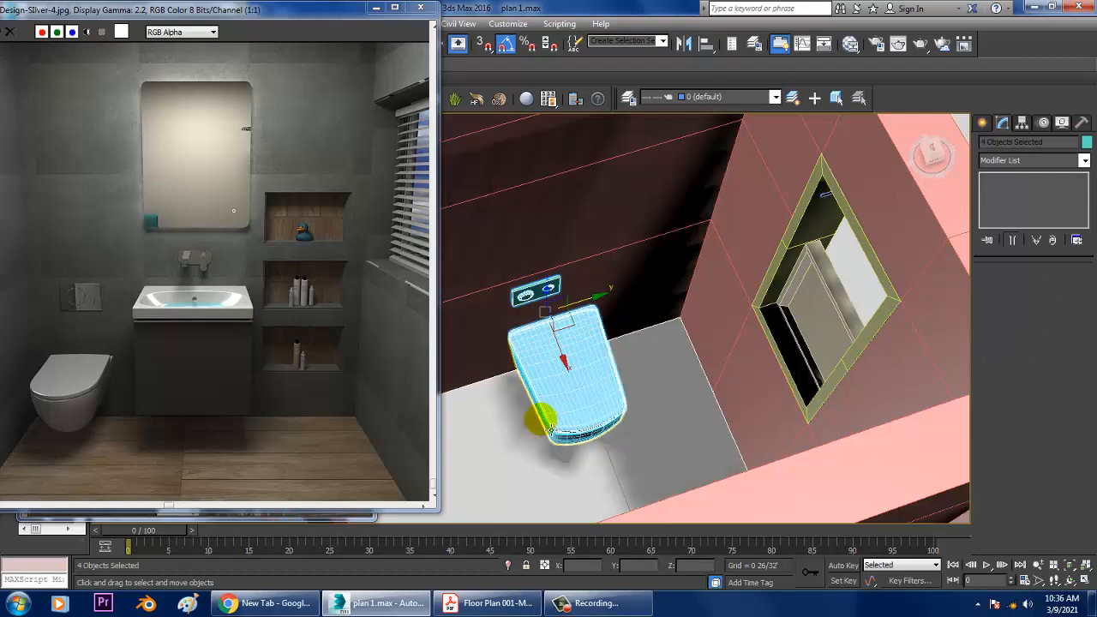
left_click(554, 429, "ctrl")
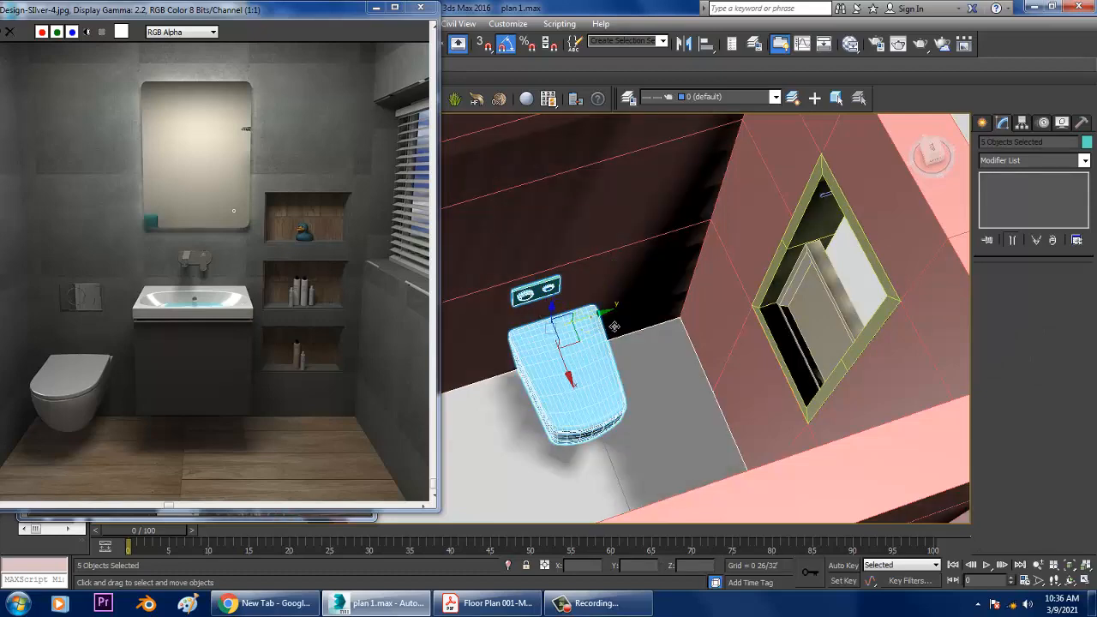
left_click_drag(615, 326, 664, 319)
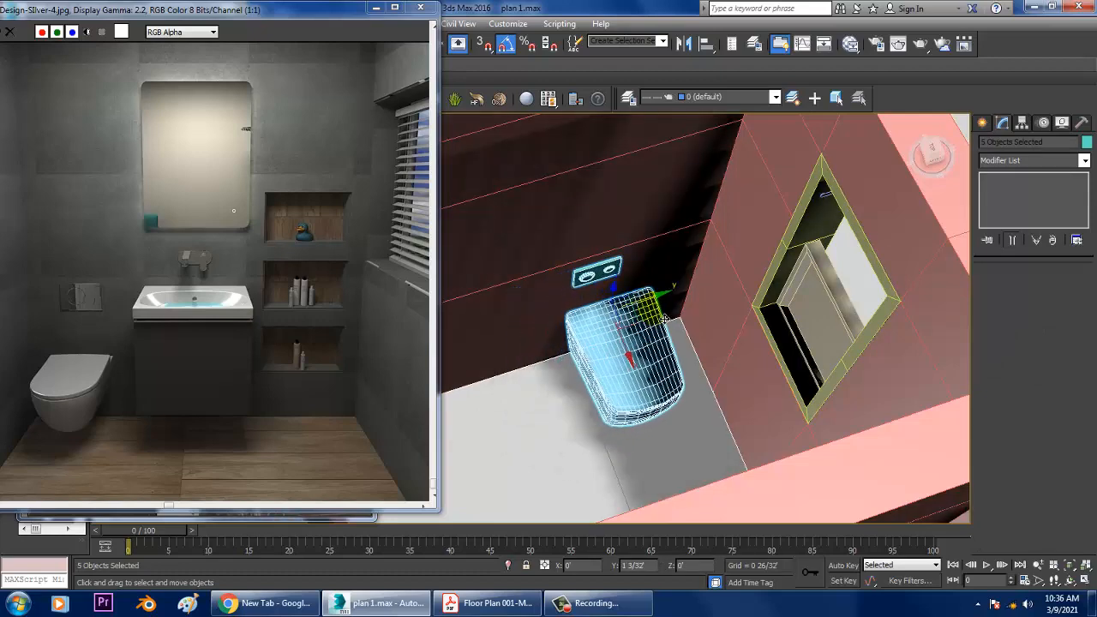
Step: Examine the bath layout in the floor plan PDF in Acrobat Reader, and return to the same rooms in 3ds Max
middle_click_drag(697, 327, 769, 274, "alt")
scroll(761, 336, "down", 4)
scroll(767, 278, "down", 5)
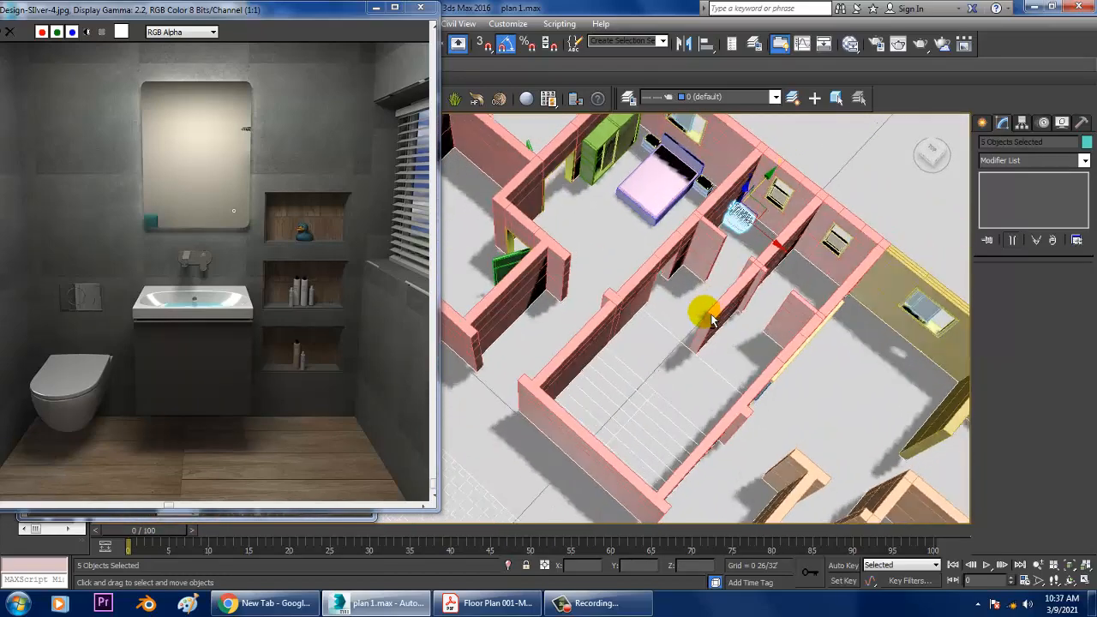
middle_click_drag(710, 321, 613, 485, "alt")
left_click(493, 603)
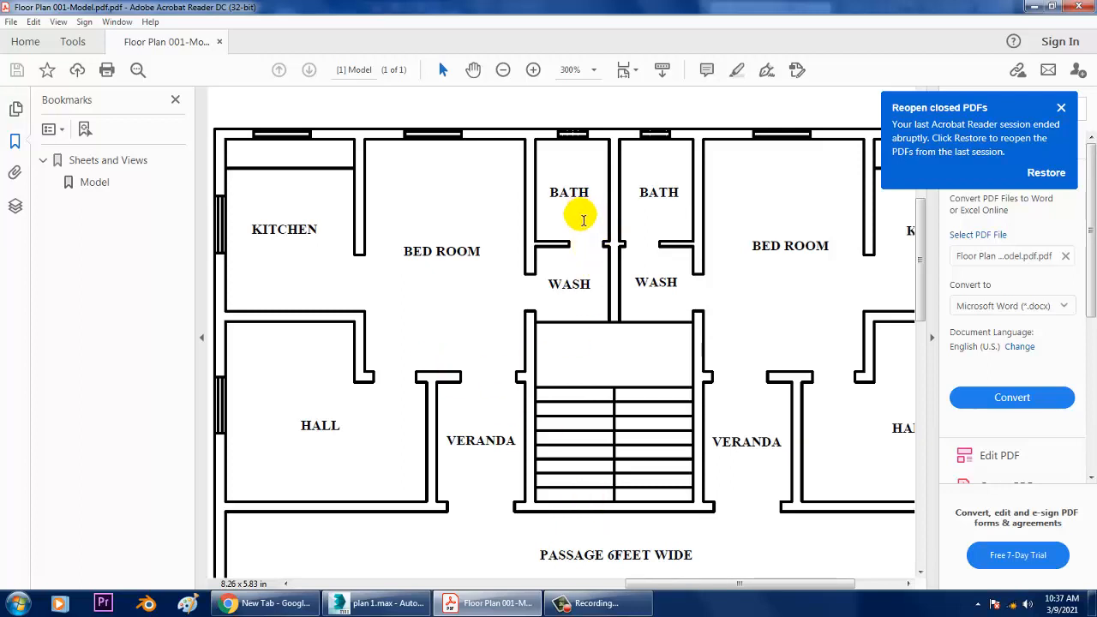
left_click(1036, 9)
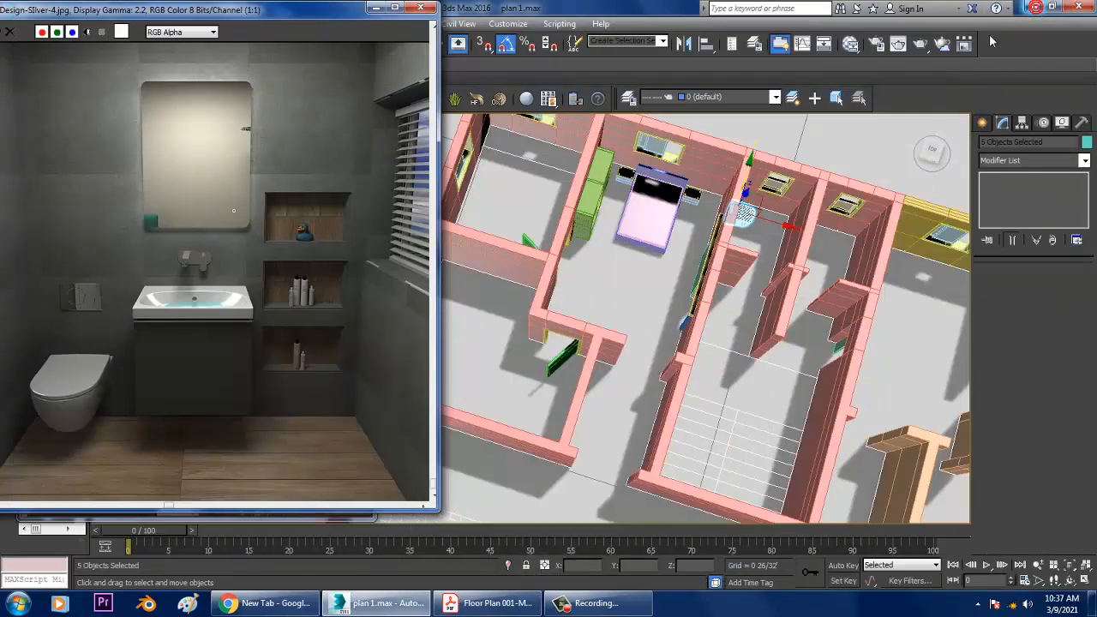
middle_click_drag(855, 275, 753, 327, "alt")
scroll(753, 328, "up", 3)
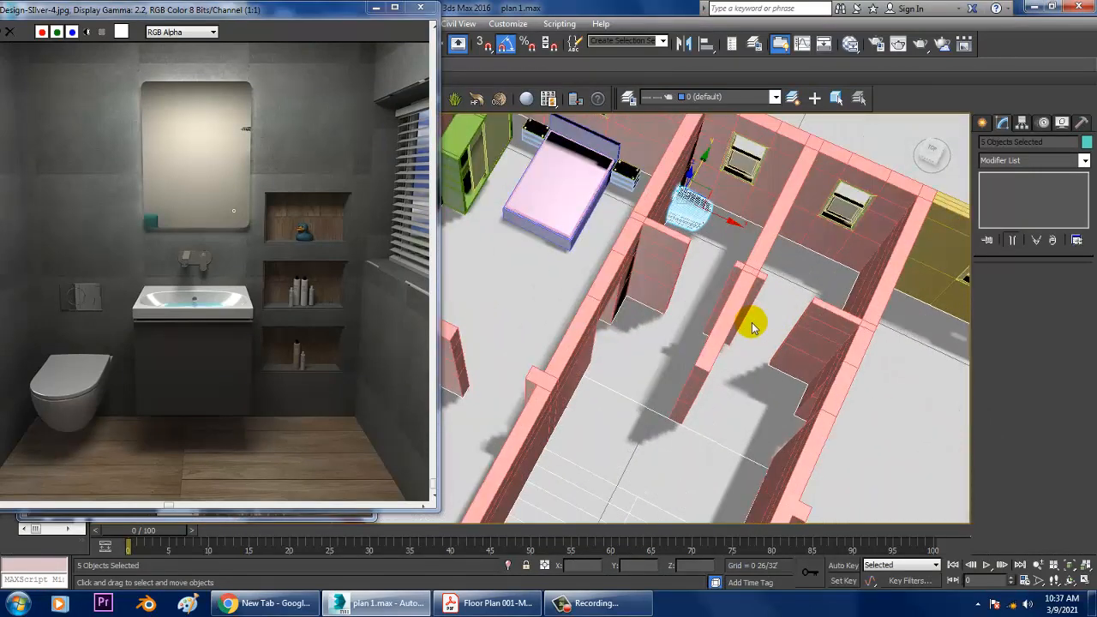
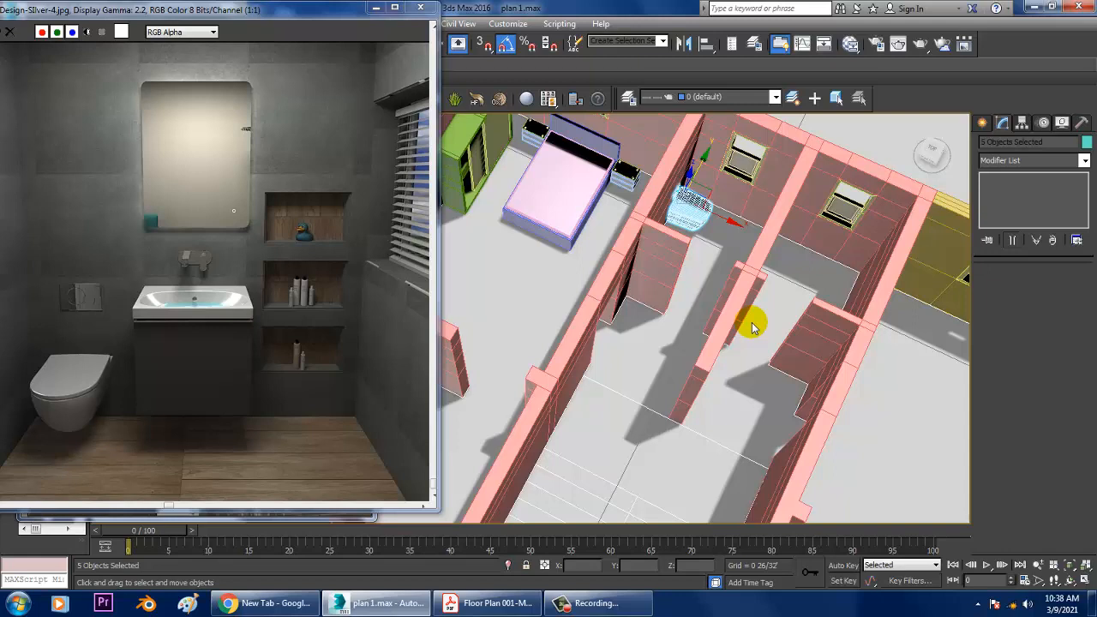
Step: Compare the wash area and the partition walls in the model with the floor plan PDF
middle_click_drag(837, 243, 719, 271, "alt")
scroll(658, 295, "up", 5)
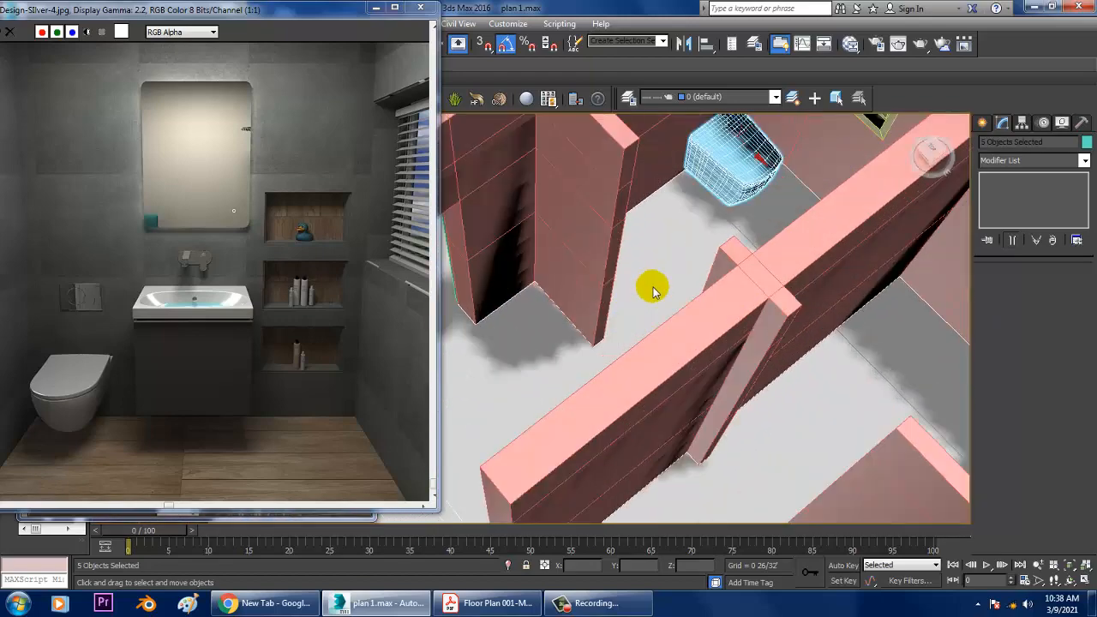
middle_click_drag(659, 295, 699, 298)
middle_click_drag(603, 291, 752, 367, "alt")
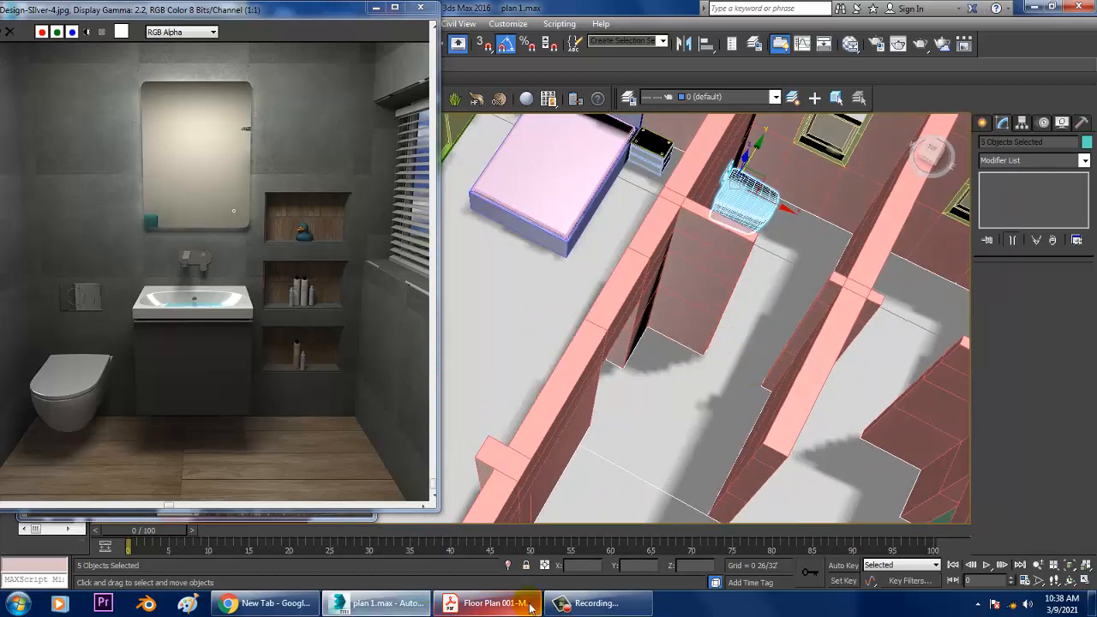
left_click(468, 604)
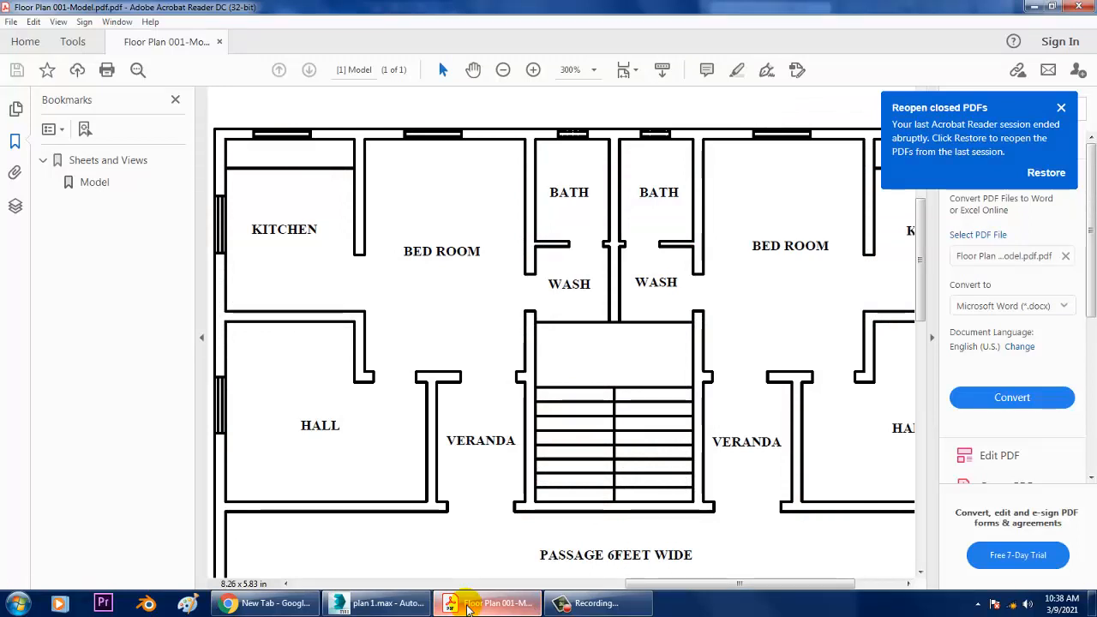
left_click(468, 604)
middle_click_drag(808, 371, 534, 509, "alt")
left_click(480, 604)
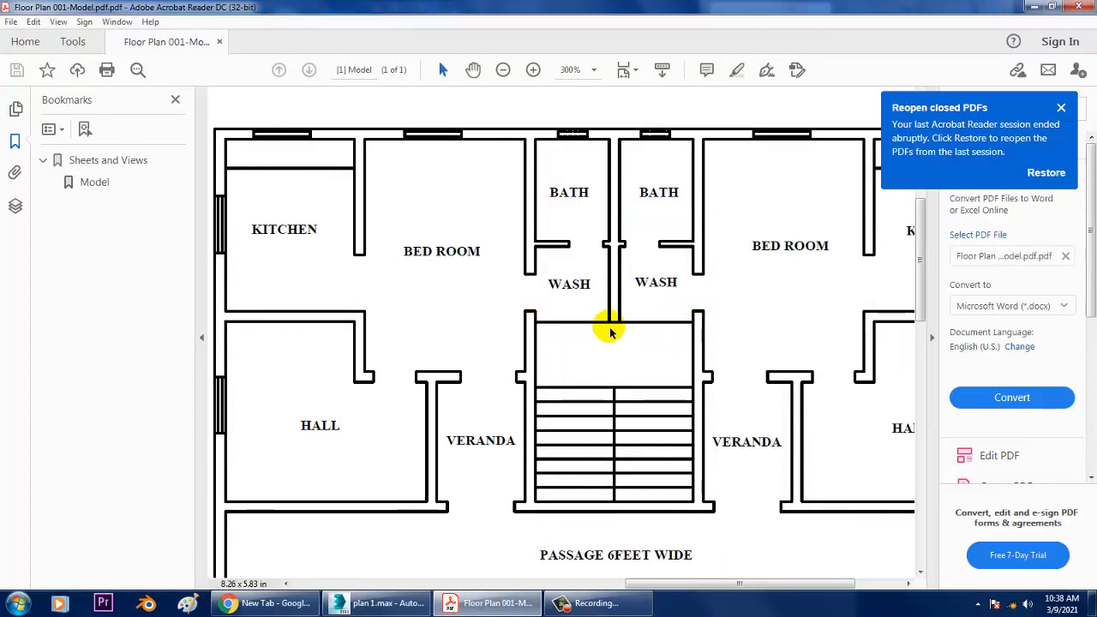
mouse_move(482, 604)
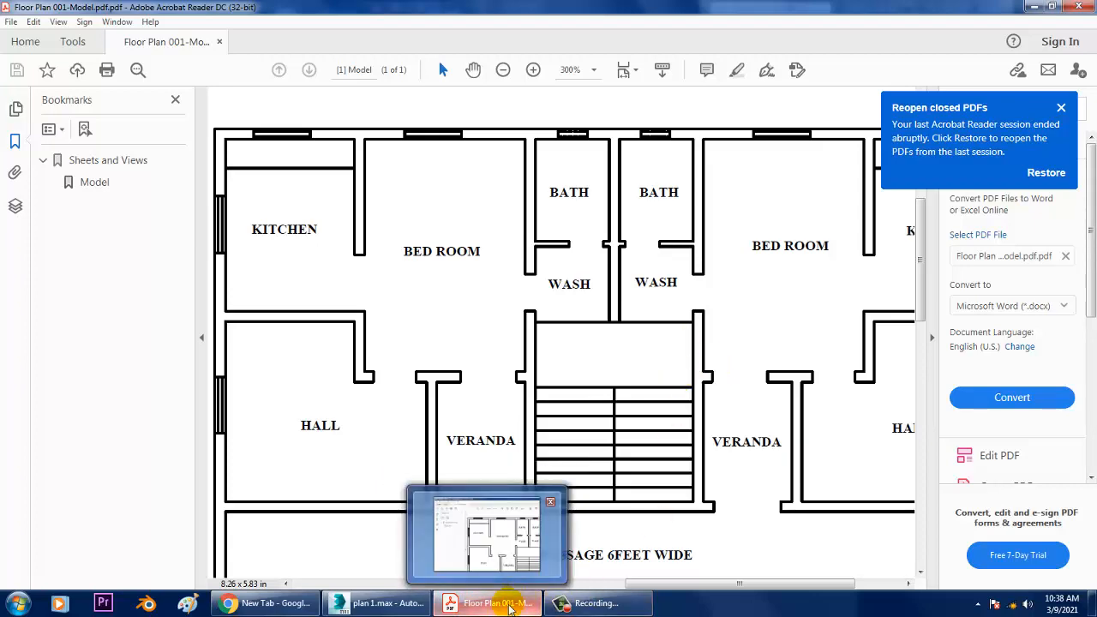
left_click(511, 608)
middle_click_drag(796, 355, 761, 473, "alt")
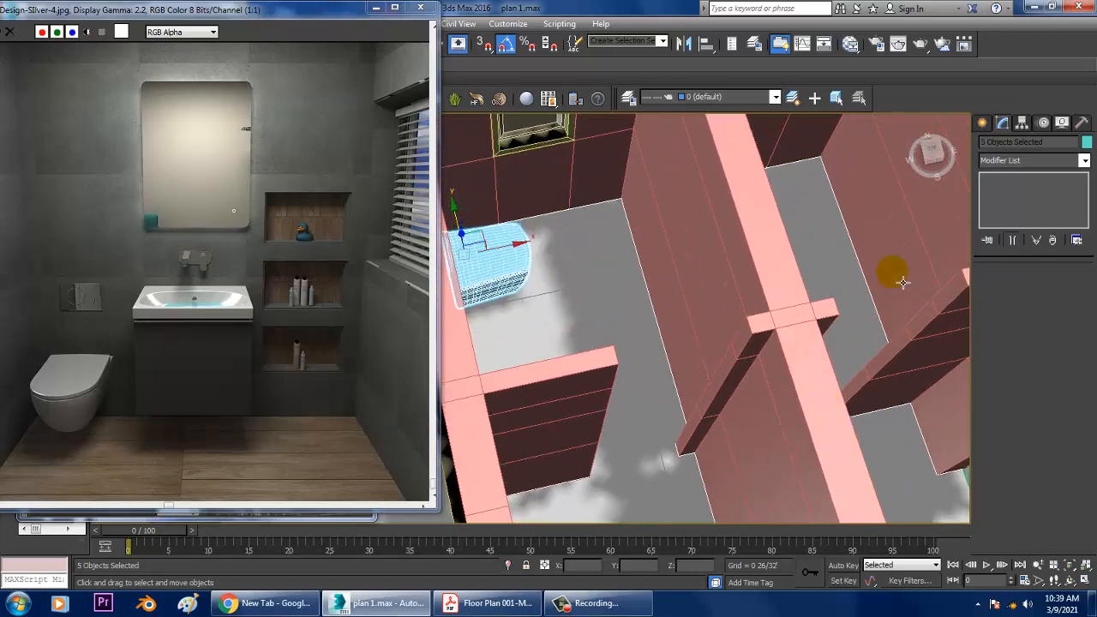
left_click(981, 125)
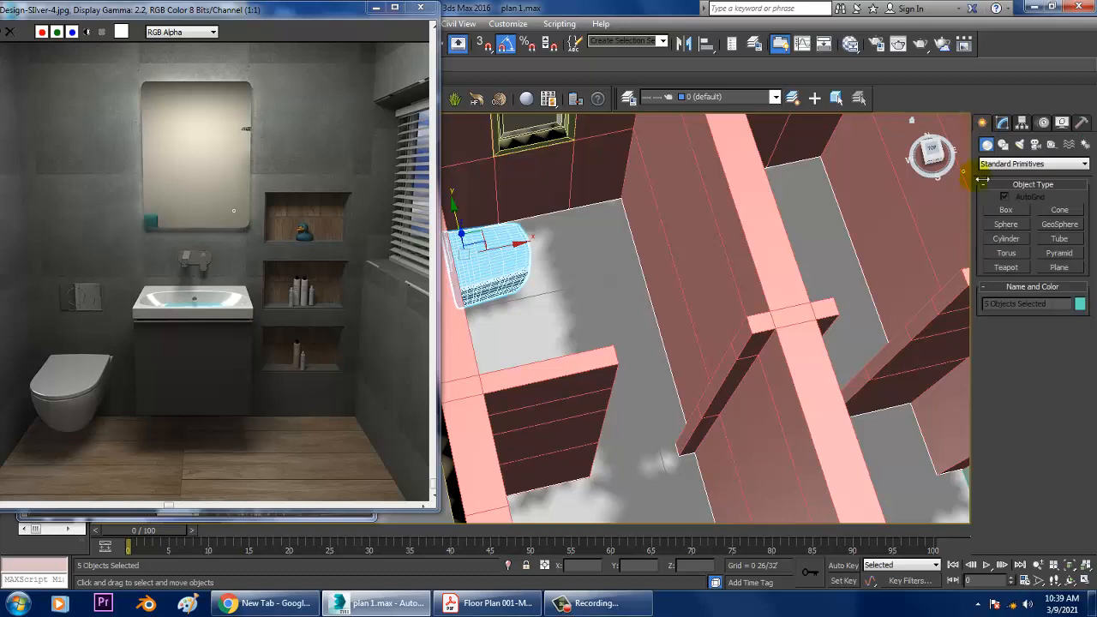
left_click(1007, 210)
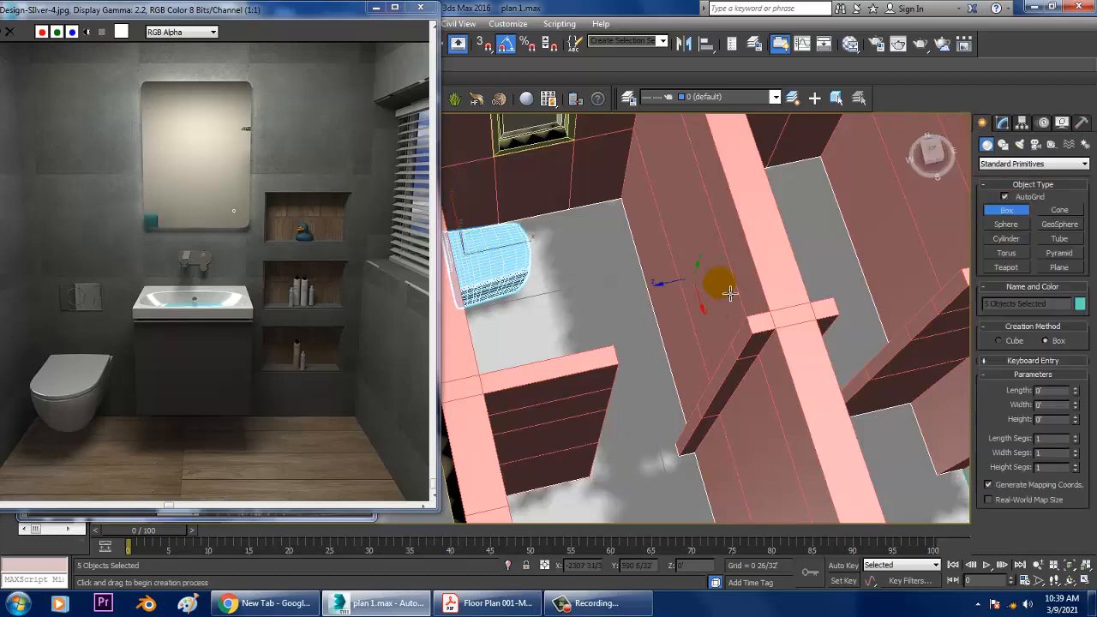
middle_click_drag(710, 282, 629, 263, "alt")
left_click_drag(595, 235, 604, 250)
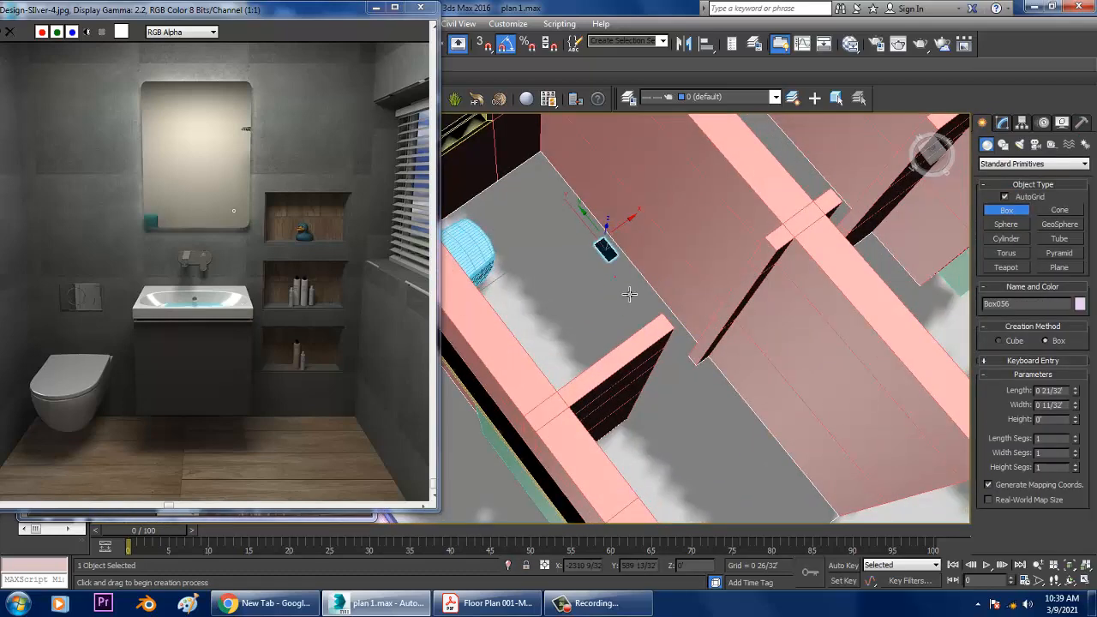
right_click(627, 314)
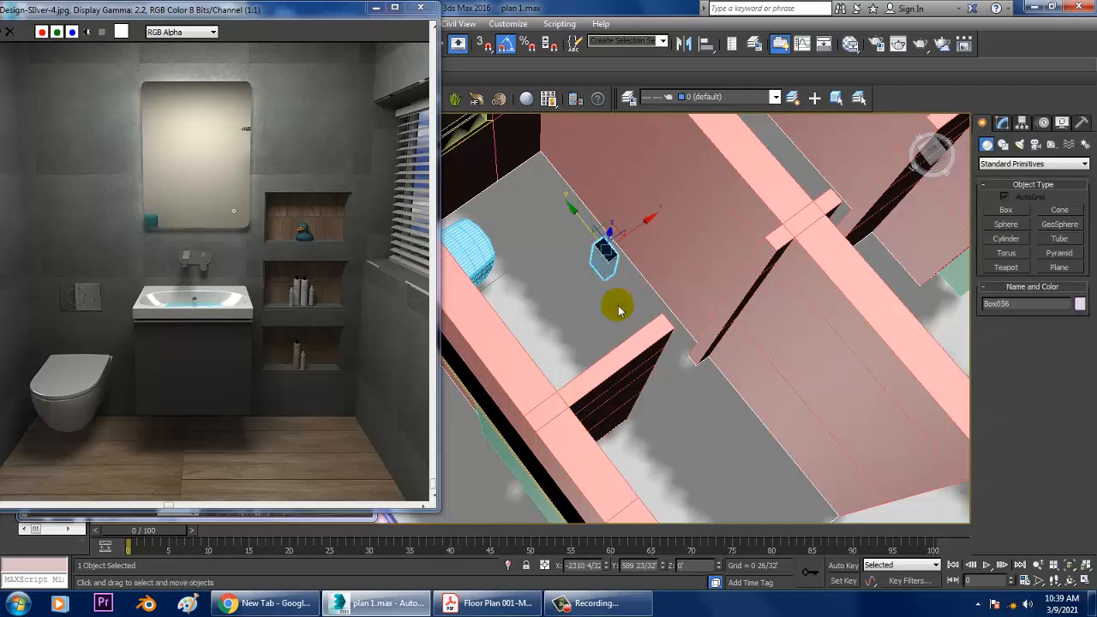
key("Delete")
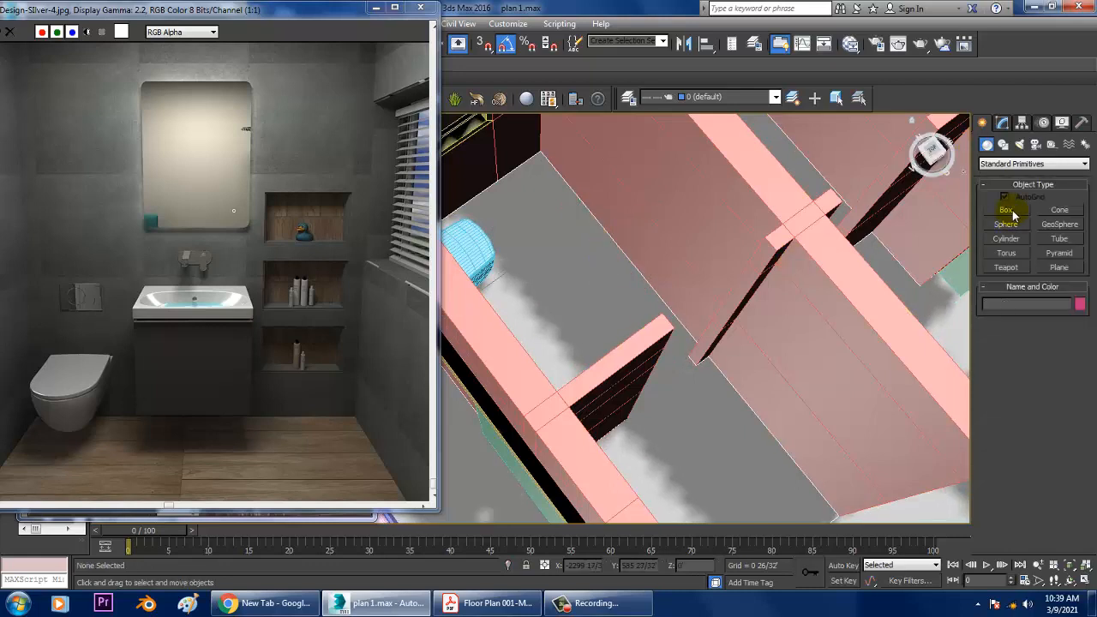
left_click(1011, 213)
middle_click_drag(785, 281, 755, 302, "alt")
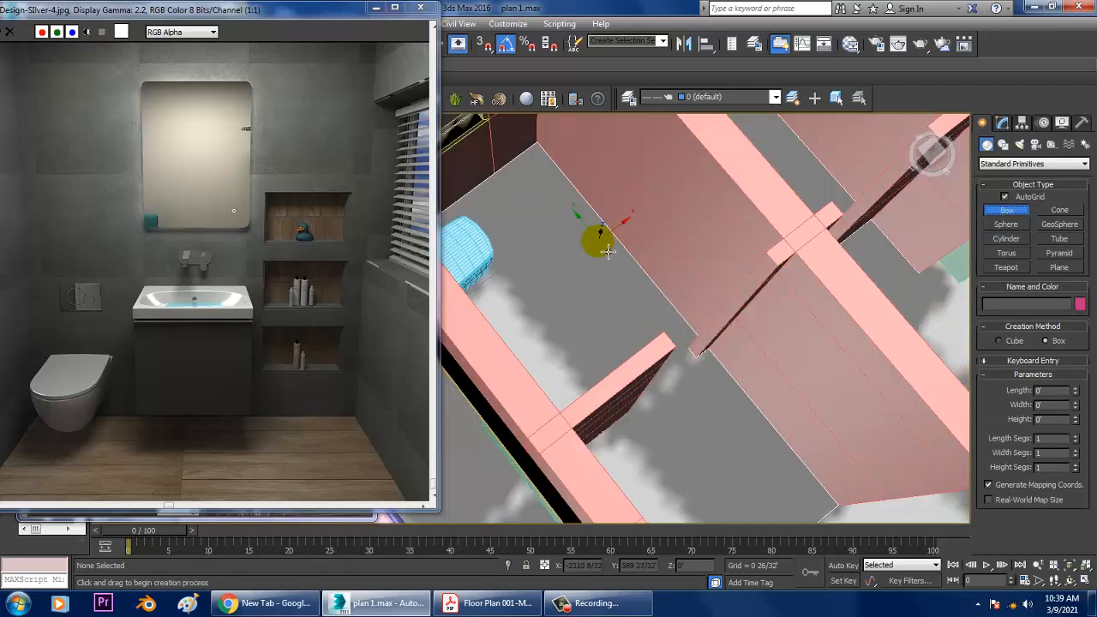
left_click_drag(598, 243, 602, 255)
left_click(633, 322)
key("Delete")
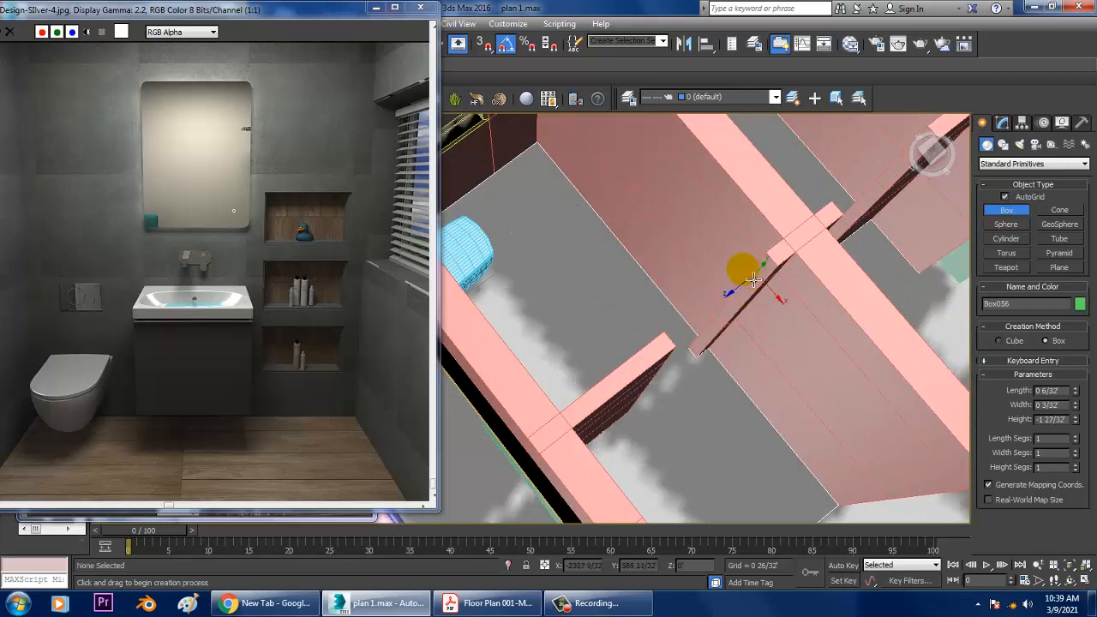
Step: Turn off AutoGrid and create a box about 2 3/32' long, 1 9/32' wide and 2 21/32' high against the bathroom wall opposite the toilet
left_click(1006, 197)
left_click_drag(615, 256, 639, 353)
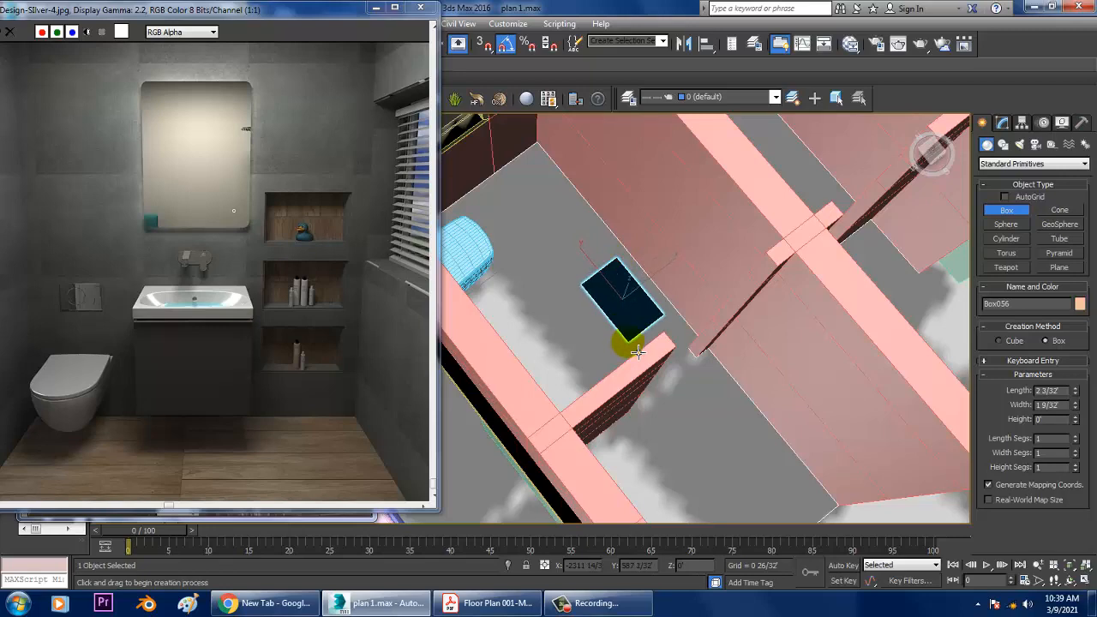
left_click(660, 247)
key("w")
middle_click_drag(662, 255, 685, 219, "alt")
scroll(695, 291, "up", 3)
scroll(695, 292, "down", 1)
middle_click_drag(695, 292, 691, 254, "alt")
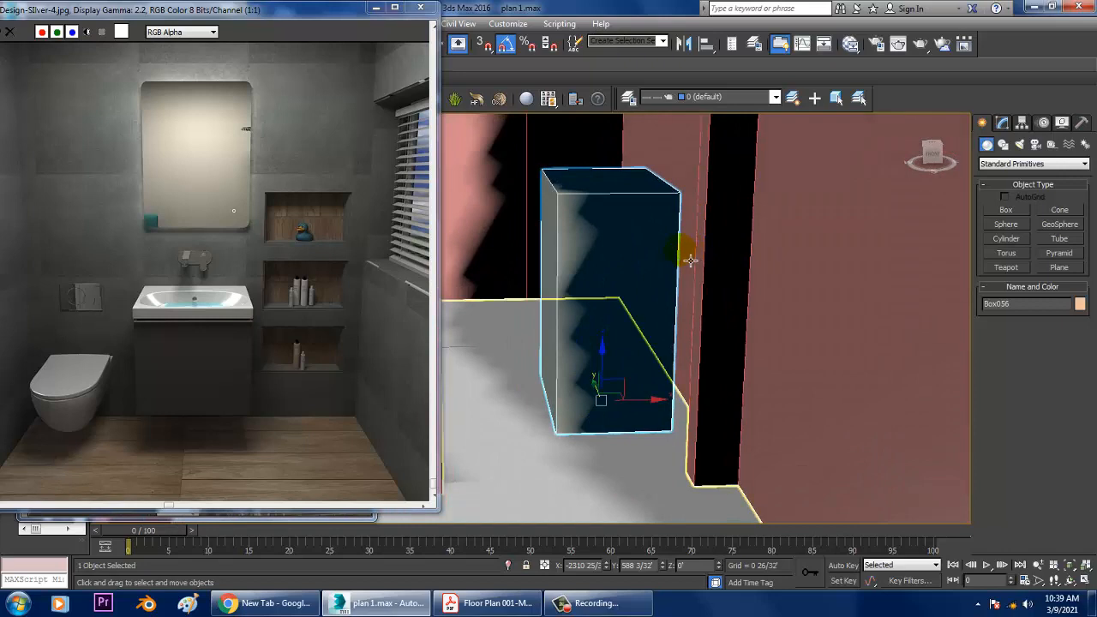
Step: Raise the box off the floor to a Z position of 6" (0 16/32')
left_click(1003, 122)
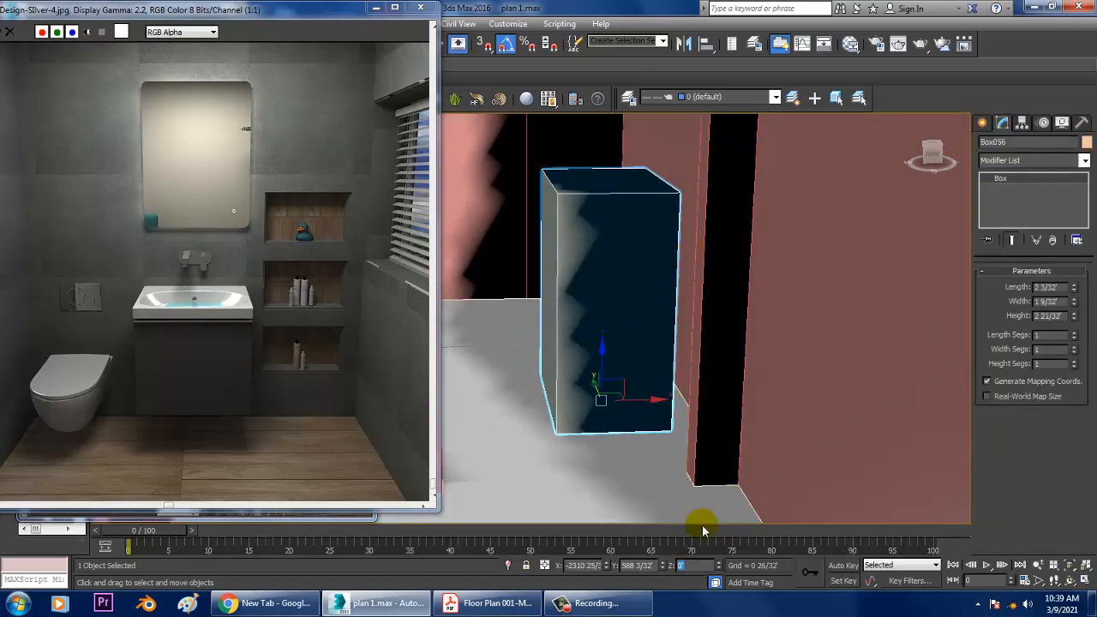
type("5'")
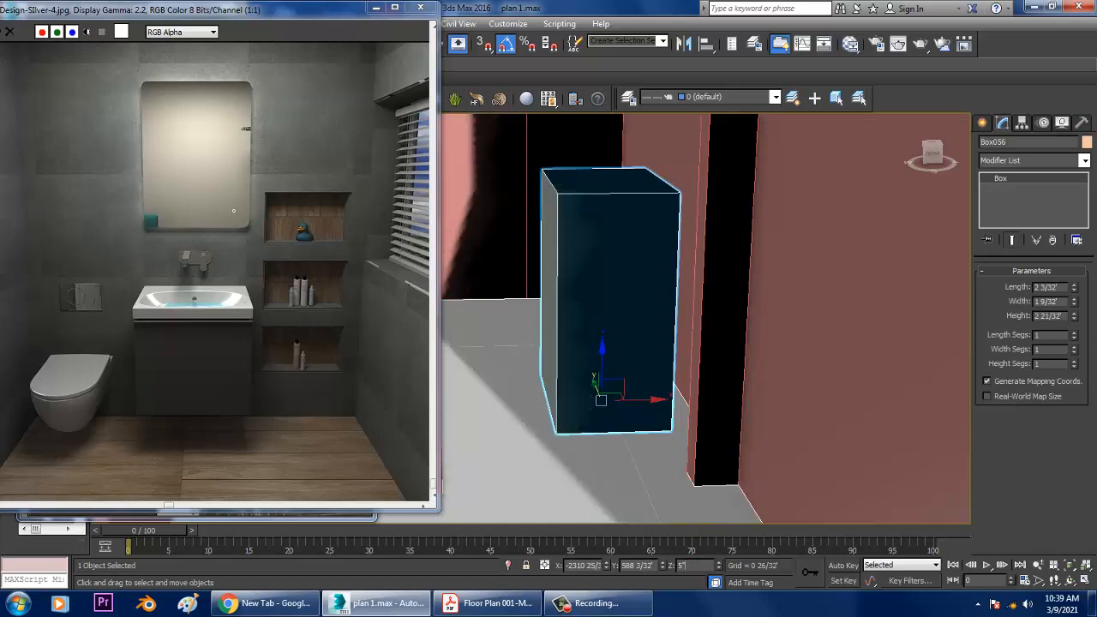
key("Return")
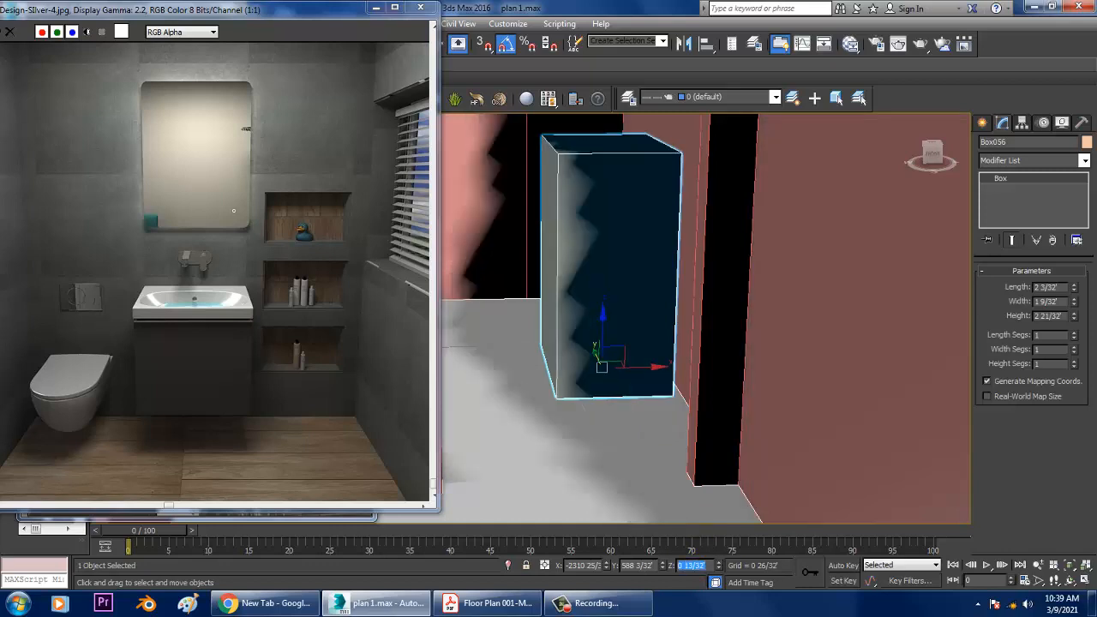
mouse_move(688, 377)
middle_mouse_down("alt")
mouse_move(689, 359)
mouse_move(689, 369)
middle_mouse_up("alt")
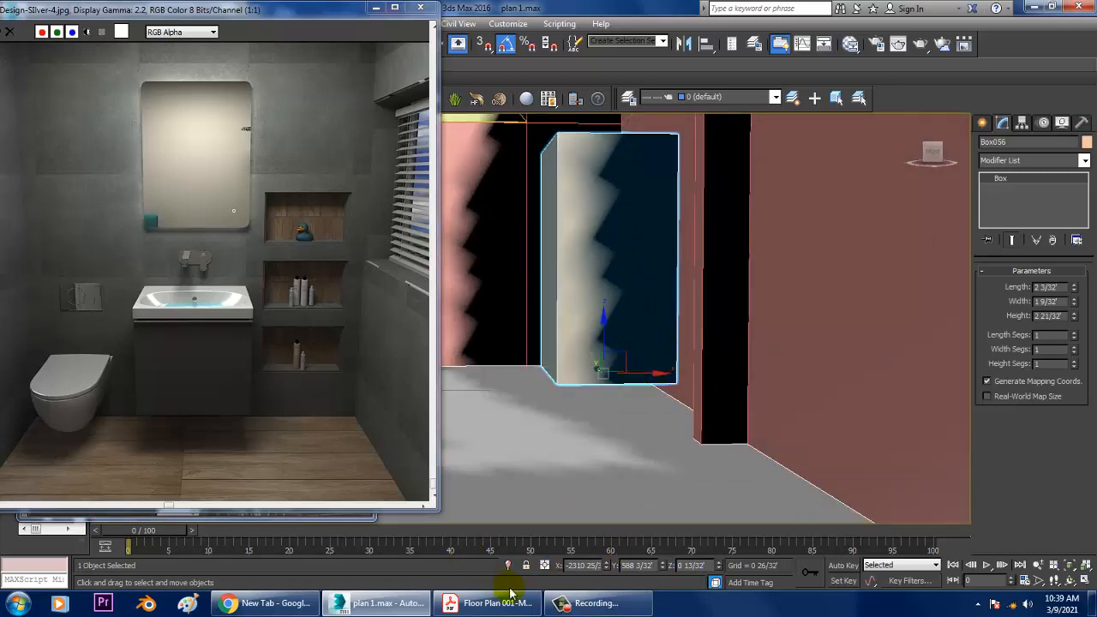
left_click_drag(711, 567, 661, 574)
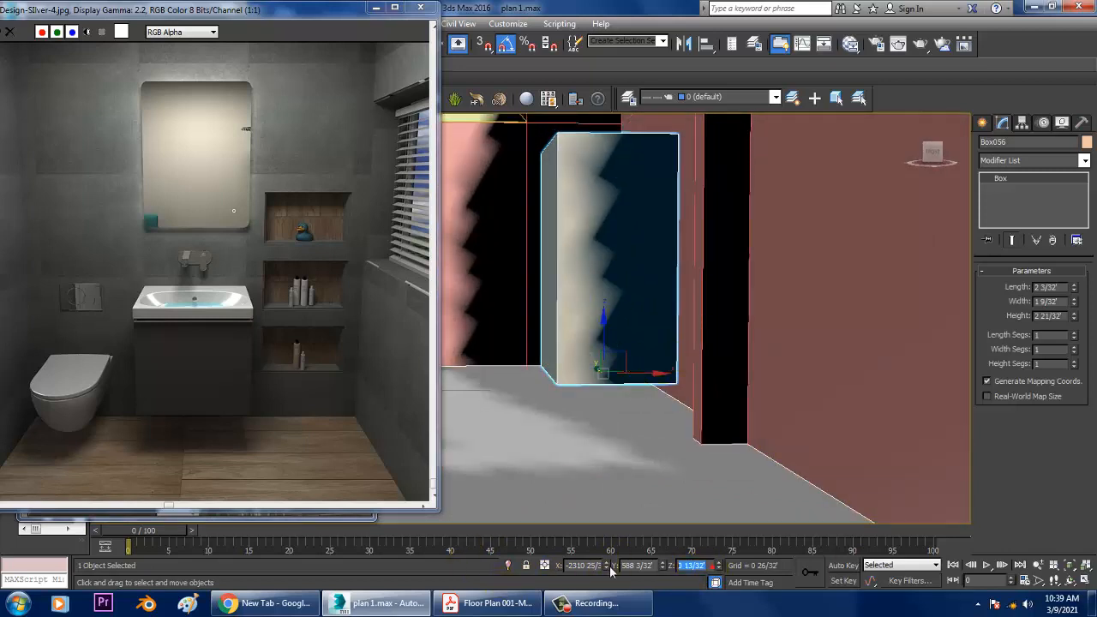
type("6")
key("Return")
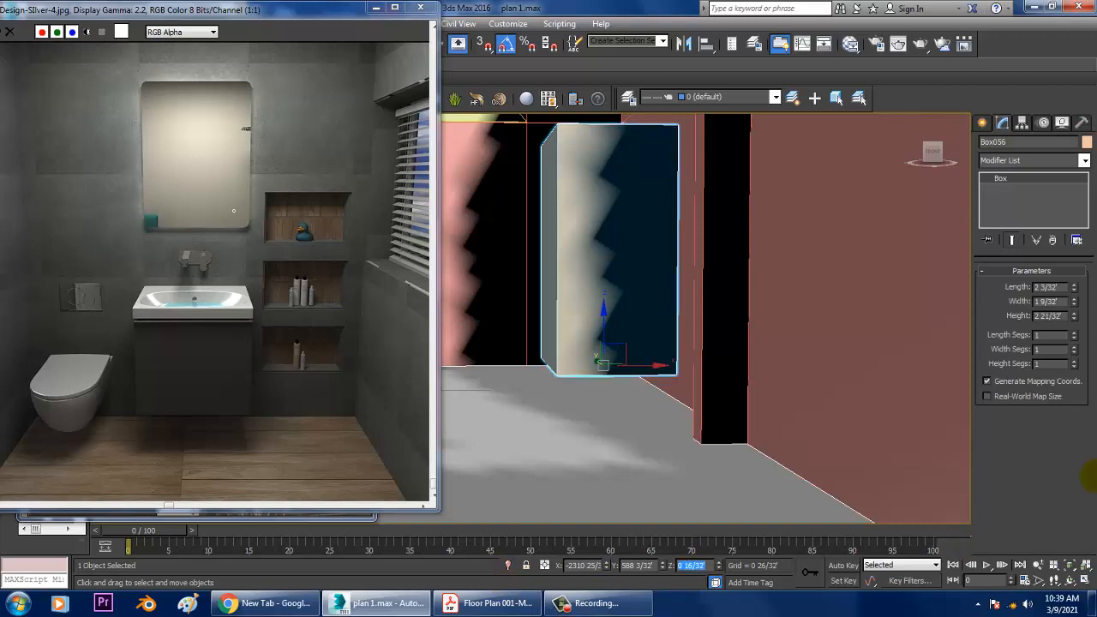
Step: Set the box's height to 3' and inspect its fit against the wall
type("3")
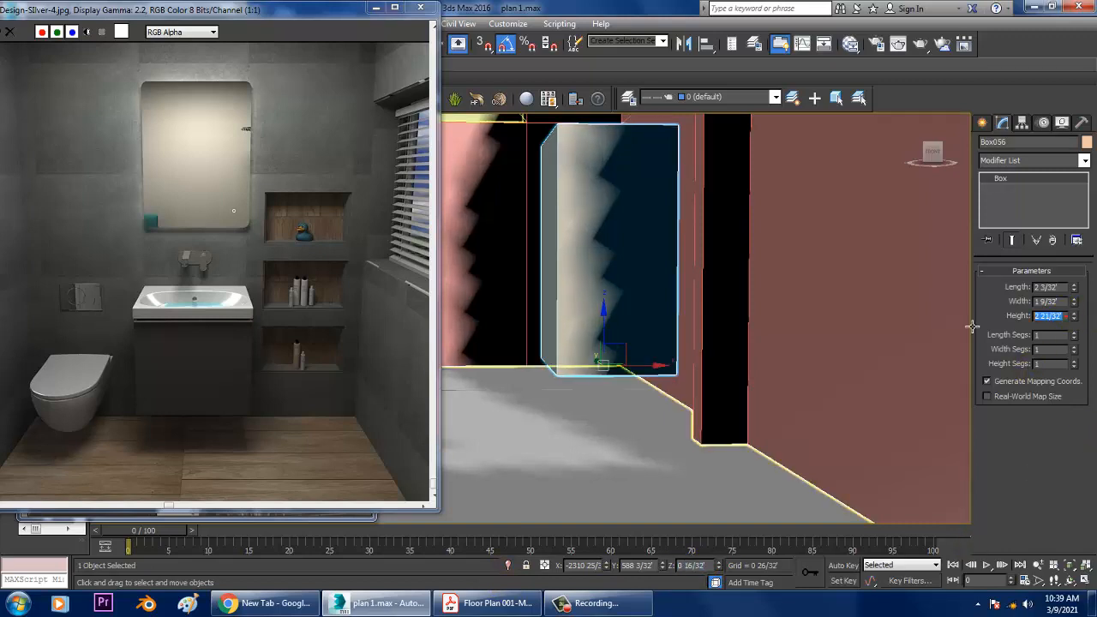
key("Return")
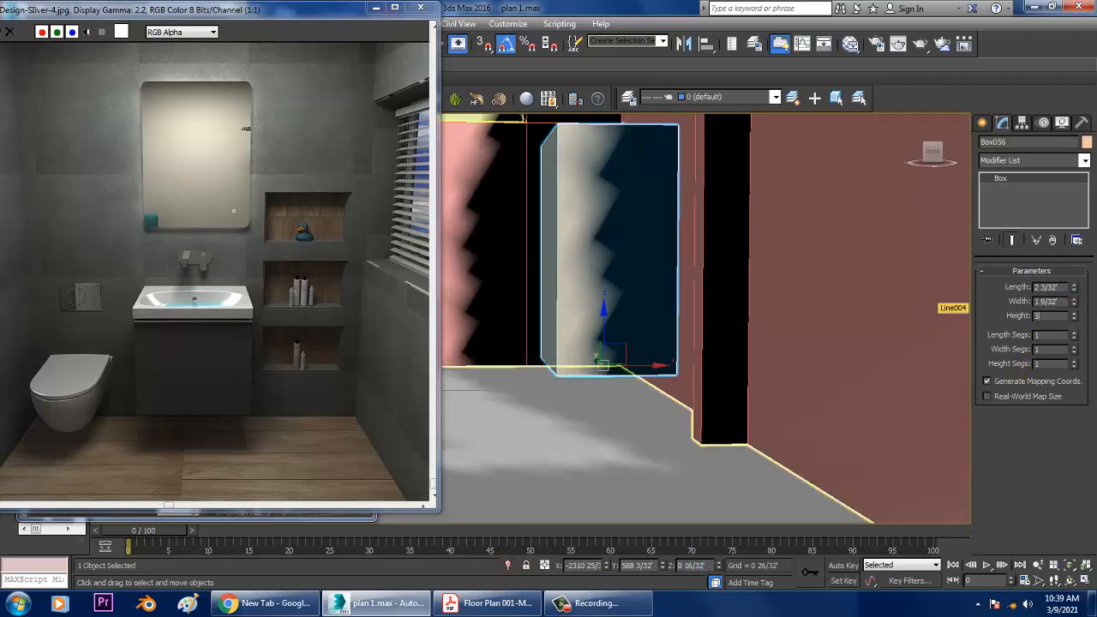
key("Return")
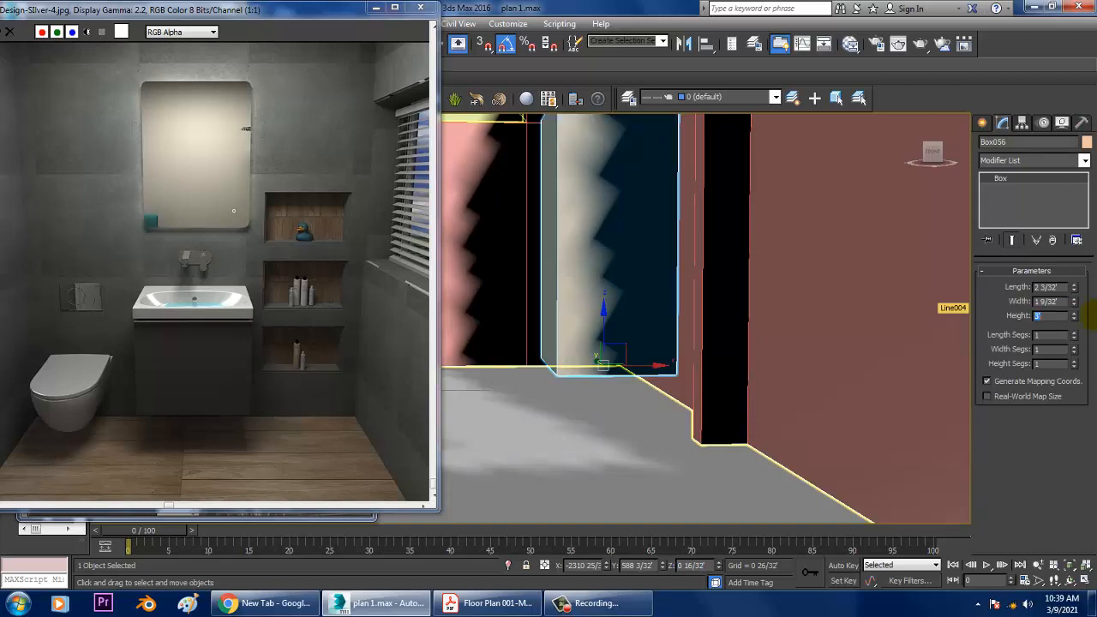
middle_click_drag(698, 335, 725, 366)
scroll(725, 366, "down", 5)
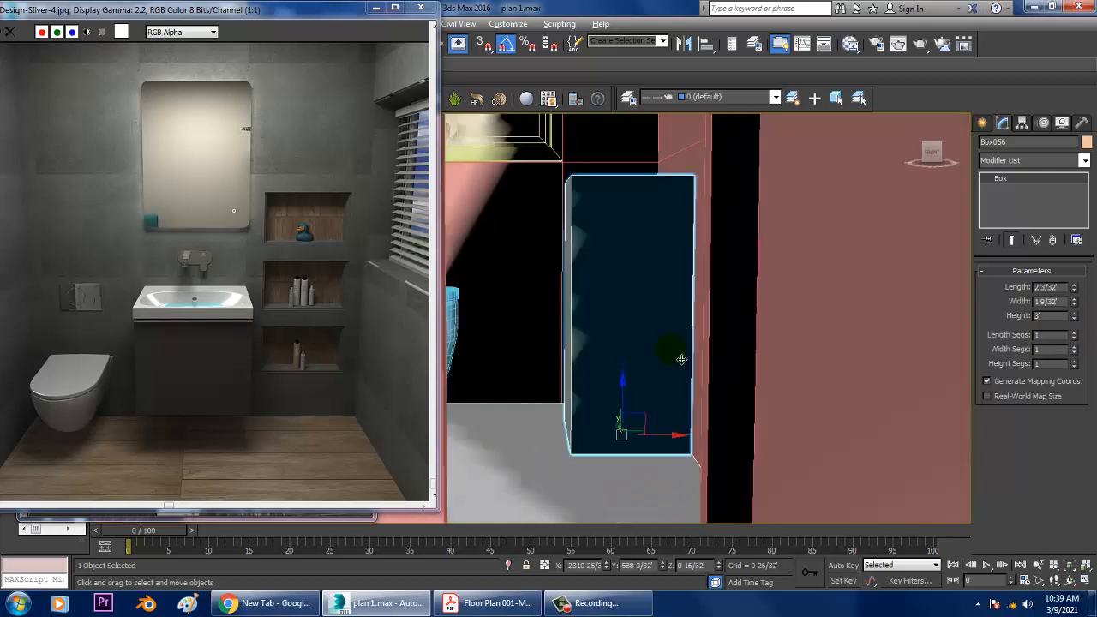
middle_click_drag(672, 338, 720, 349, "alt")
scroll(721, 401, "up", 3)
scroll(688, 355, "up", 5)
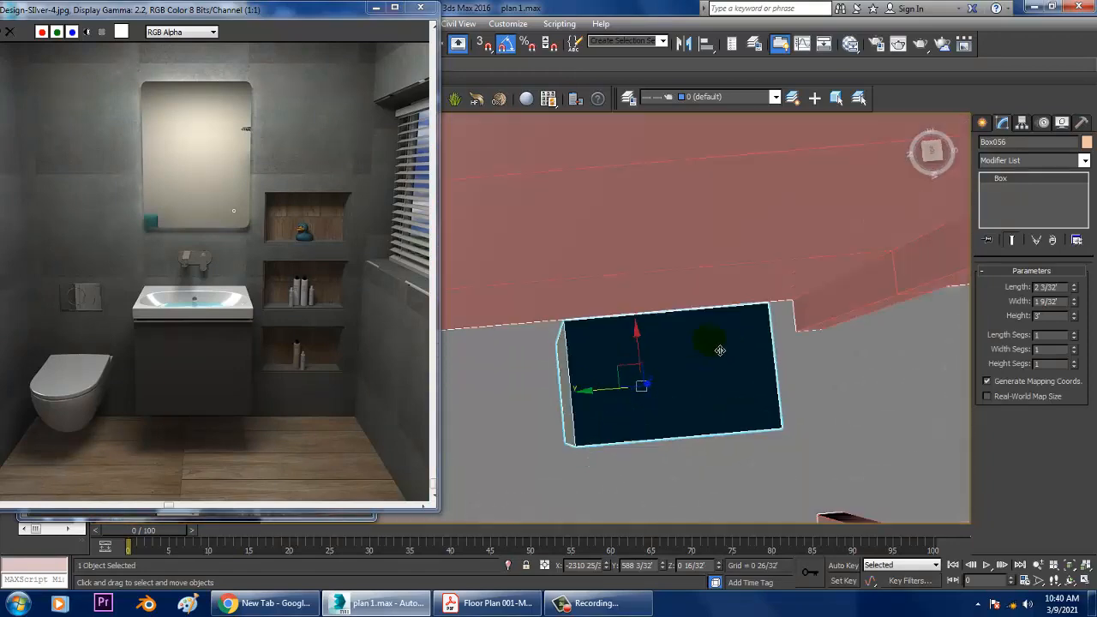
Step: Set the box's width to 18" and shift the box slightly to fit against the wall
left_click_drag(1077, 305, 1073, 314)
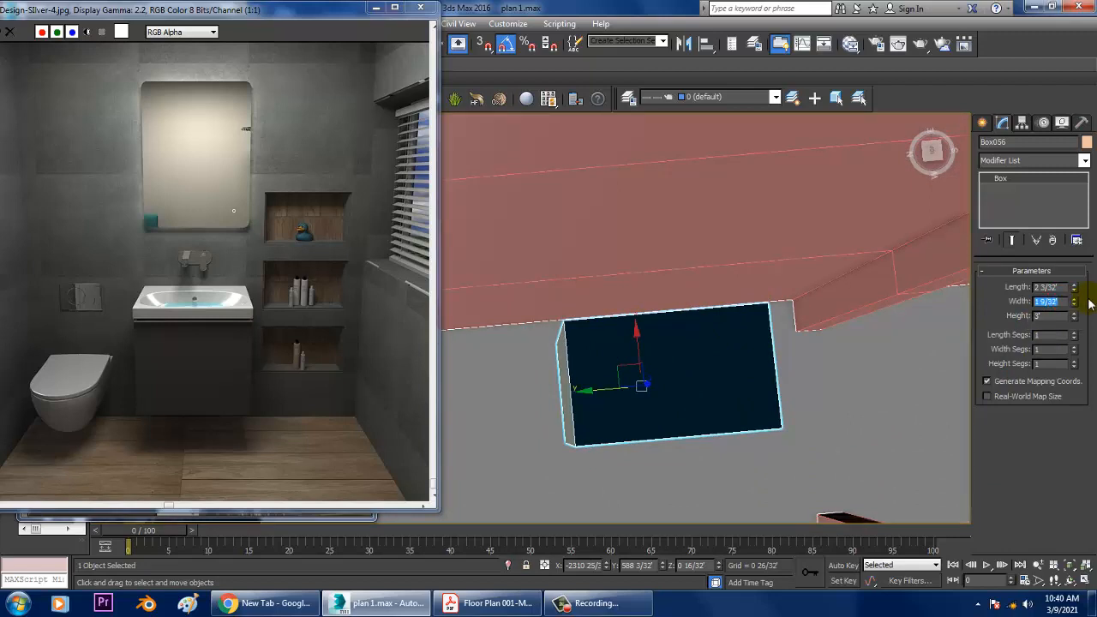
type("20")
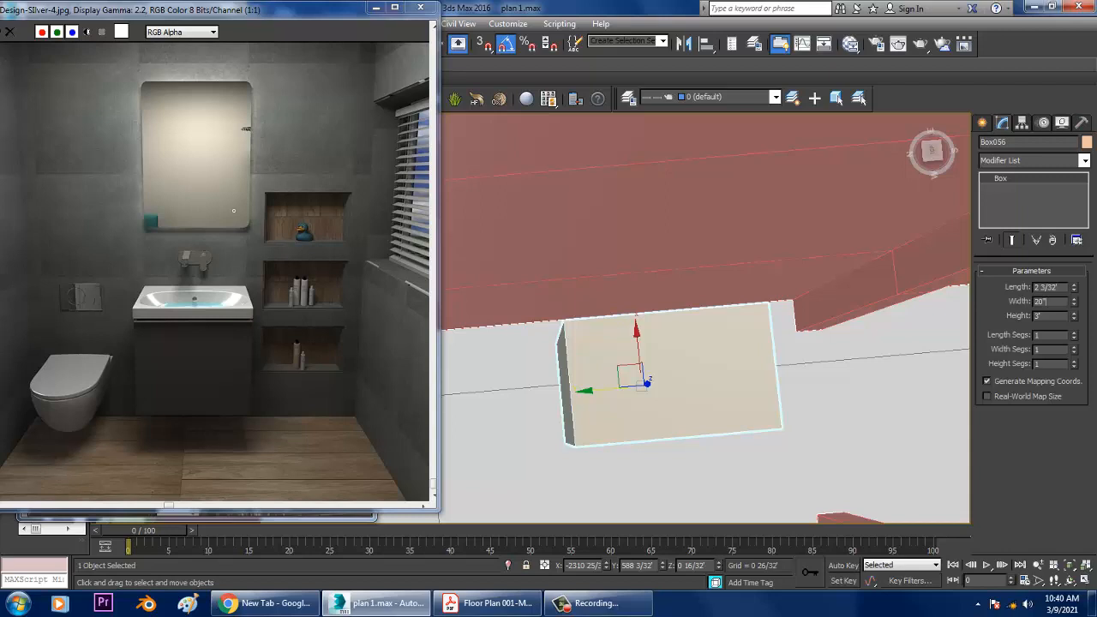
key("Return")
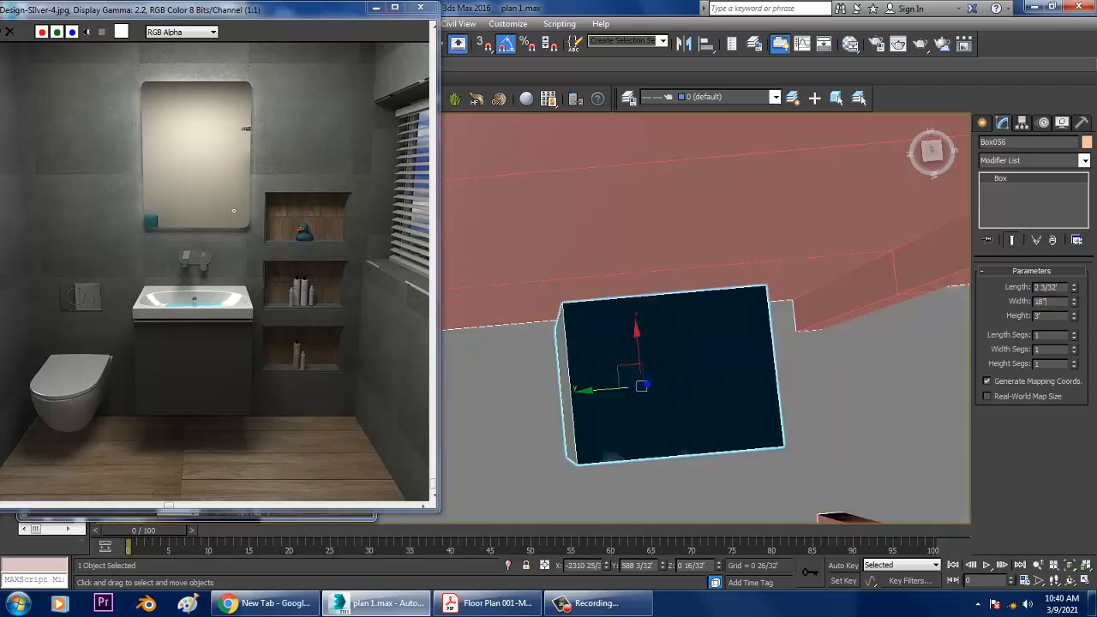
key("Return")
middle_click_drag(745, 392, 664, 386, "alt")
left_click_drag(692, 443, 716, 446)
middle_click_drag(715, 447, 697, 358, "alt")
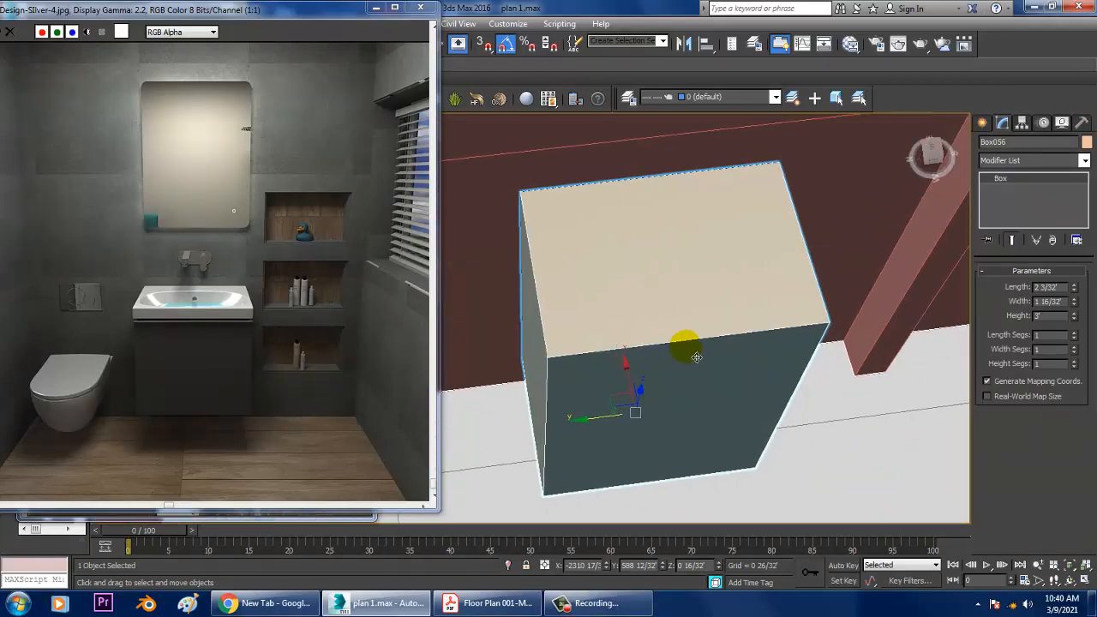
Step: Convert the cabinet box to an Editable Poly and isolate it for editing
right_click(635, 264)
mouse_move(692, 400)
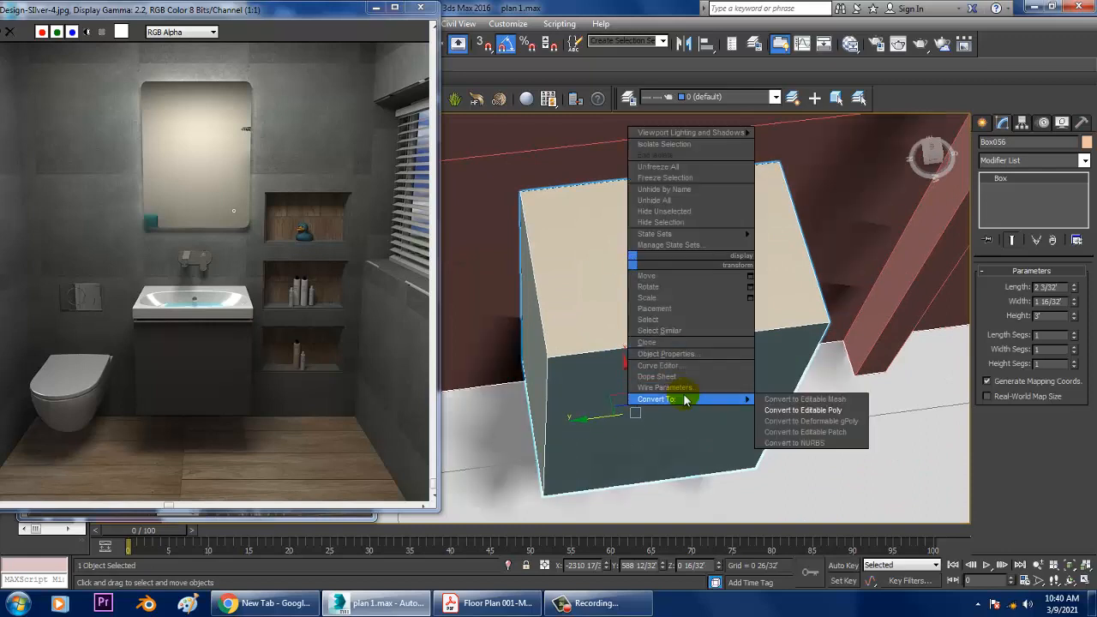
left_click(796, 409)
middle_click_drag(794, 395, 846, 289, "alt")
Step: Connect the cabinet's vertical edges with one horizontal loop and raise the loop to a Z position of about 2 31/32'
left_click(1019, 288)
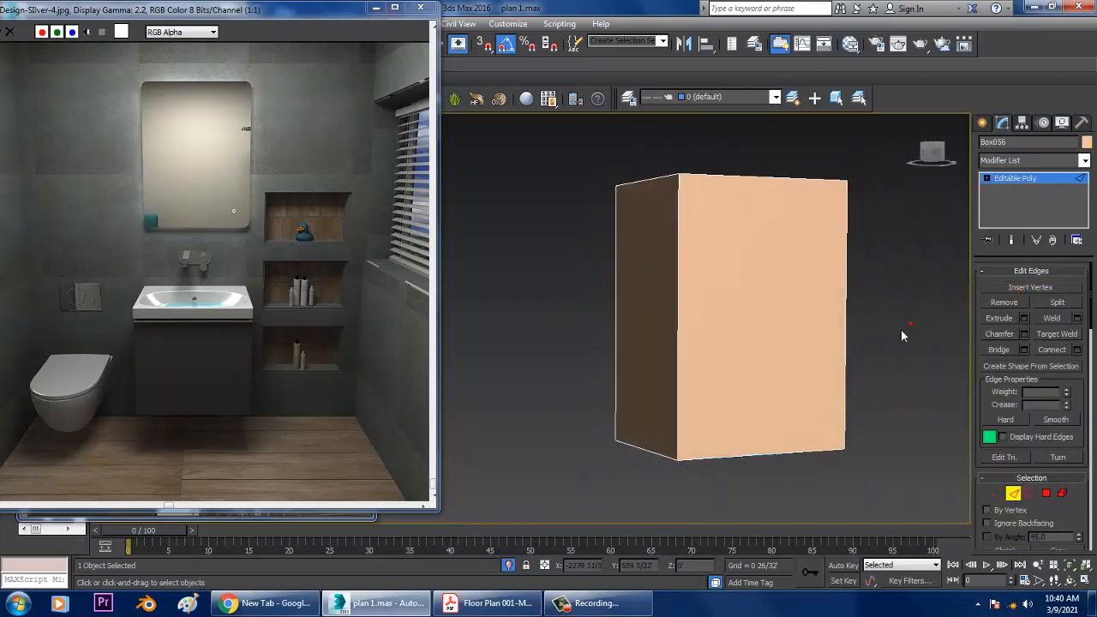
left_click_drag(525, 259, 1038, 353)
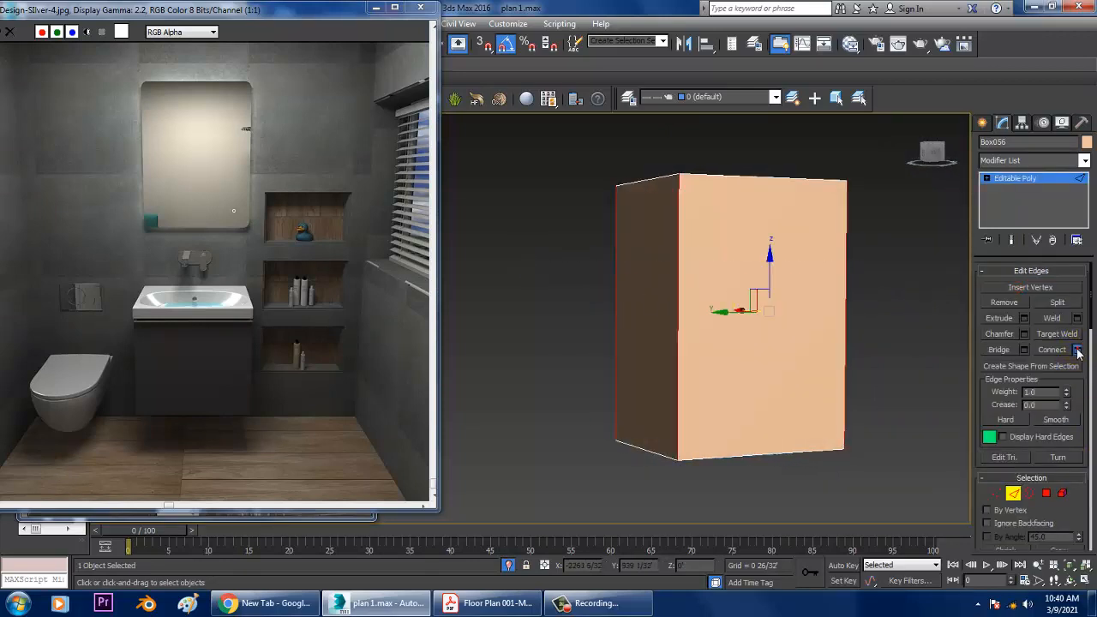
left_click(1078, 349)
left_click(538, 385)
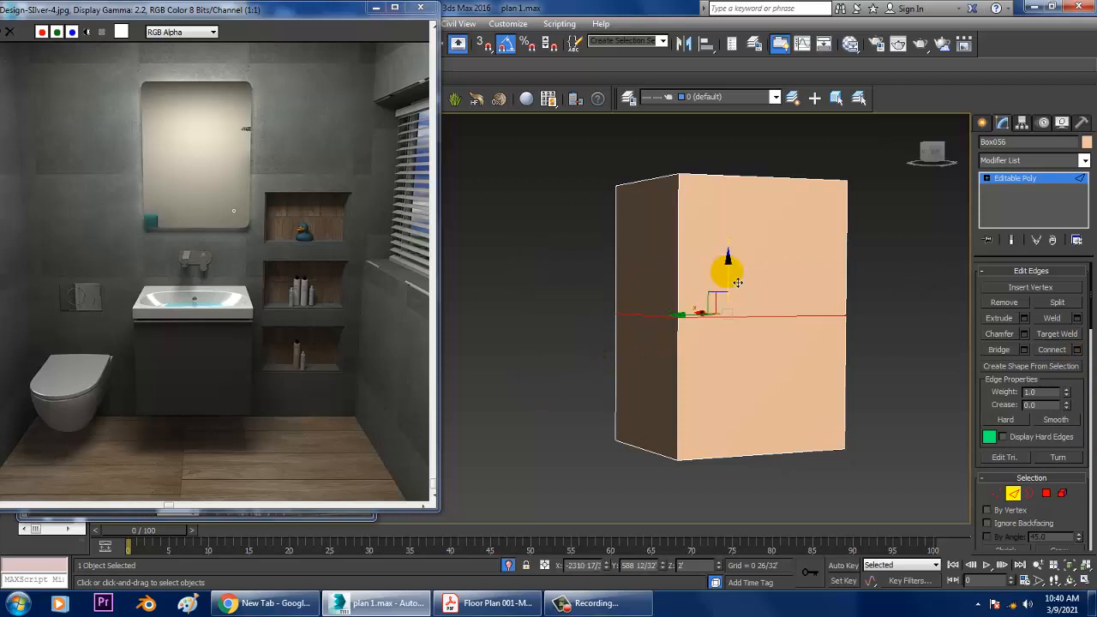
left_click_drag(727, 272, 739, 180)
middle_click_drag(755, 262, 724, 266, "alt")
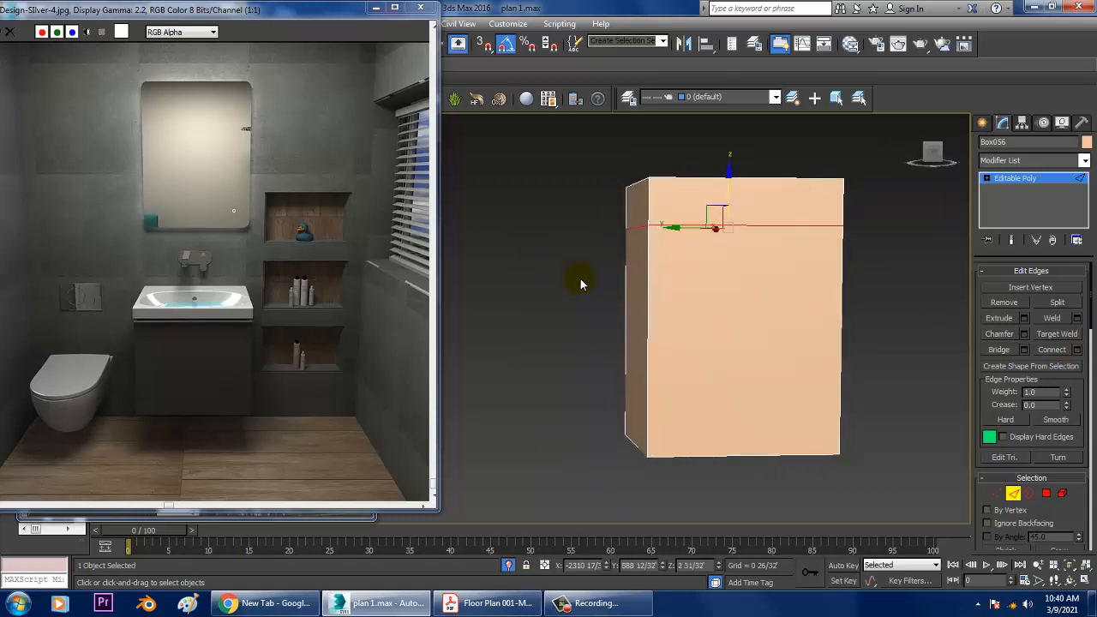
Step: Connect the cabinet's horizontal edges with one vertical loop down the middle of the front to divide the doors
middle_click_drag(803, 238, 743, 159, "alt")
left_click(742, 457)
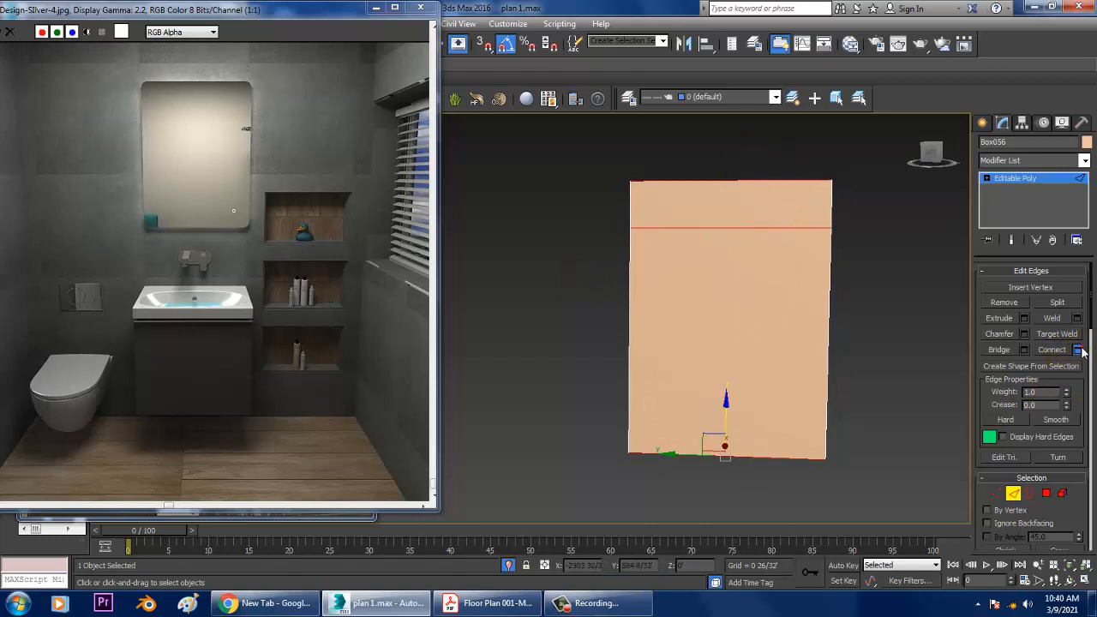
left_click(1079, 349)
left_click(537, 387)
middle_click_drag(665, 326, 698, 333, "alt")
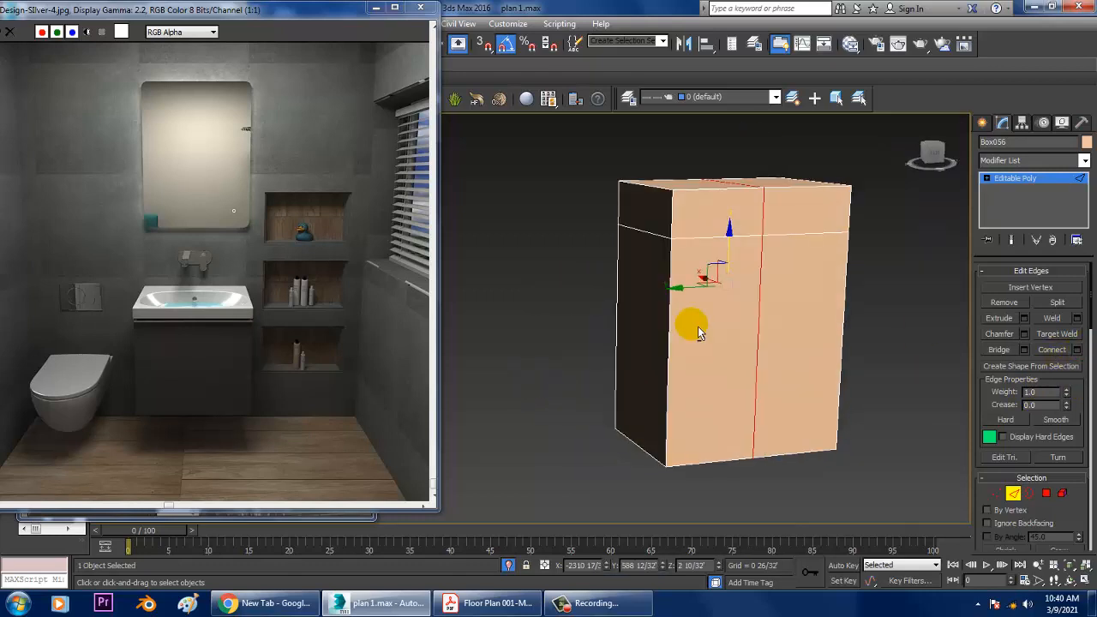
Step: Inset the two lower front polygons by polygon, with an amount of about 0 2/32', to outline separate doors
key("4")
left_click(712, 330)
left_click(810, 341, "ctrl")
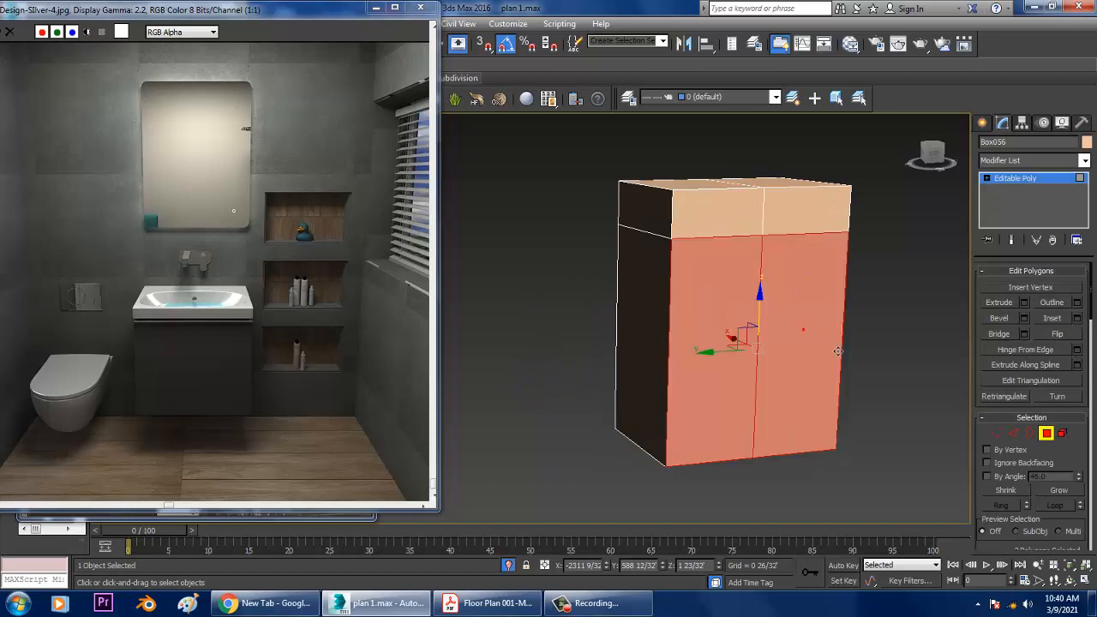
left_click(1077, 318)
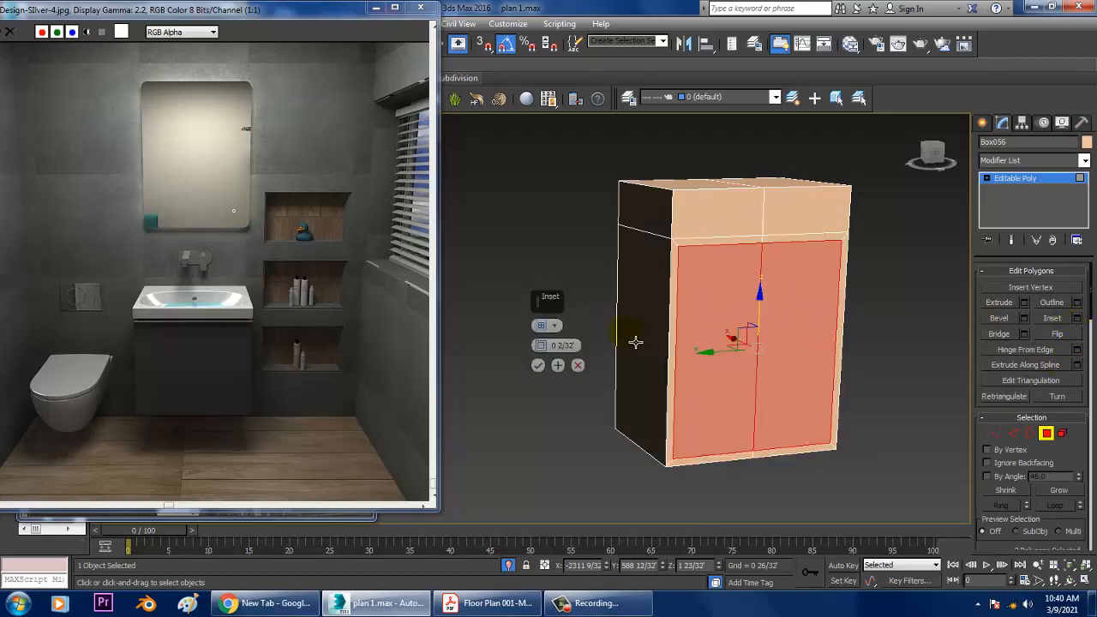
left_click(554, 326)
left_click(577, 348)
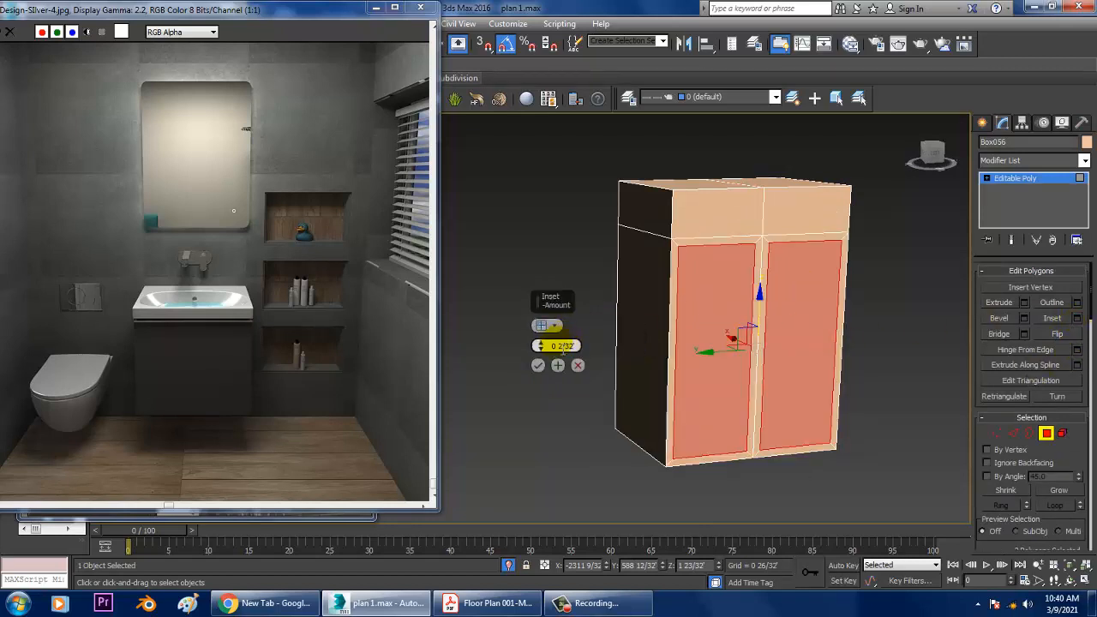
left_click_drag(543, 353, 542, 351)
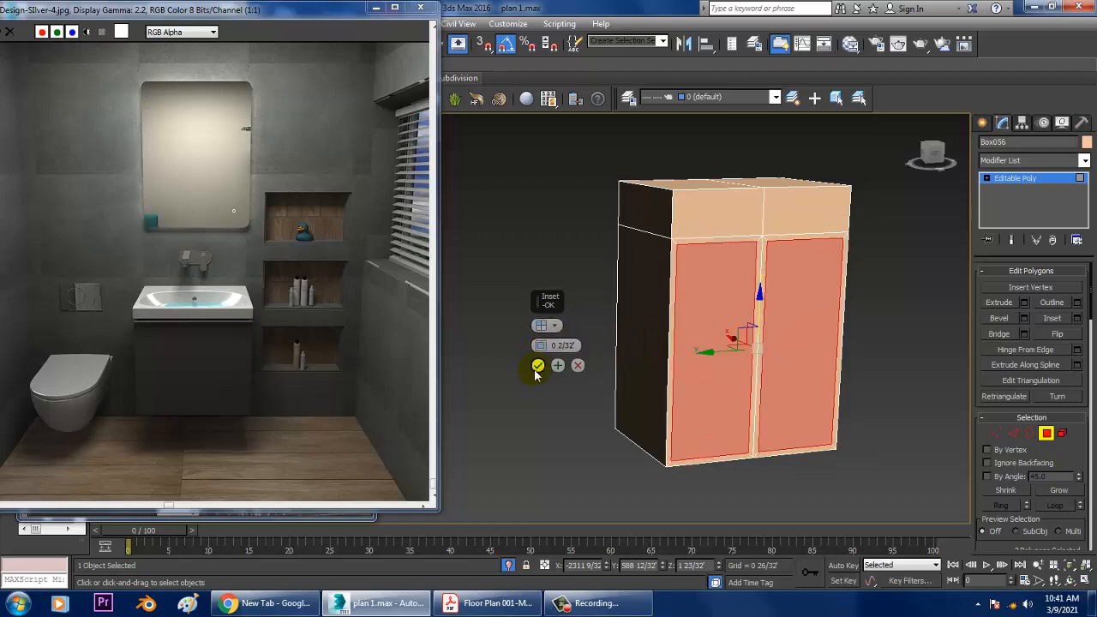
left_click(536, 369)
Step: Bevel the two inset door polygons outward into raised panels and inspect their edges
scroll(781, 337, "up", 3)
middle_click_drag(778, 330, 824, 397, "alt")
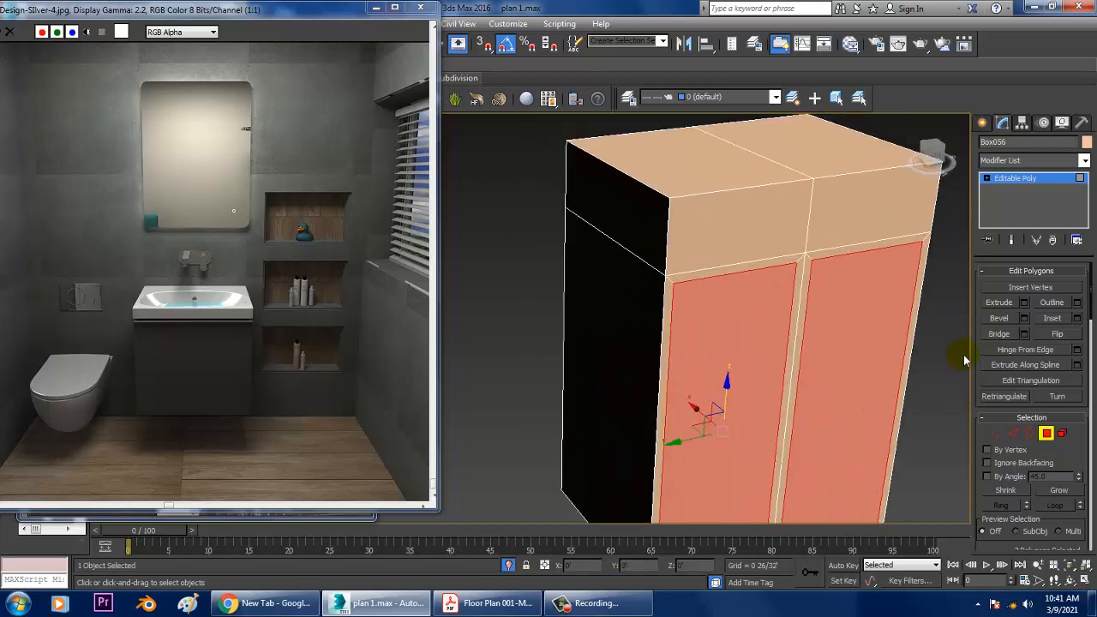
left_click(1023, 318)
left_click_drag(537, 348, 538, 376)
left_click(538, 385)
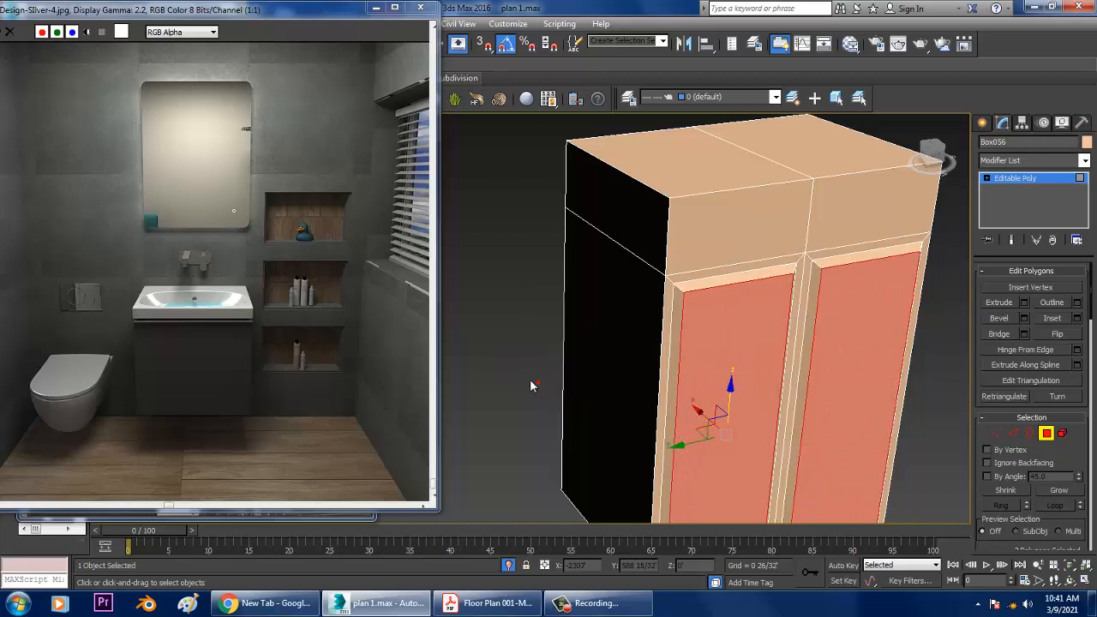
key("z")
scroll(669, 360, "down", 3)
middle_click_drag(668, 360, 718, 380)
scroll(712, 374, "up", 10)
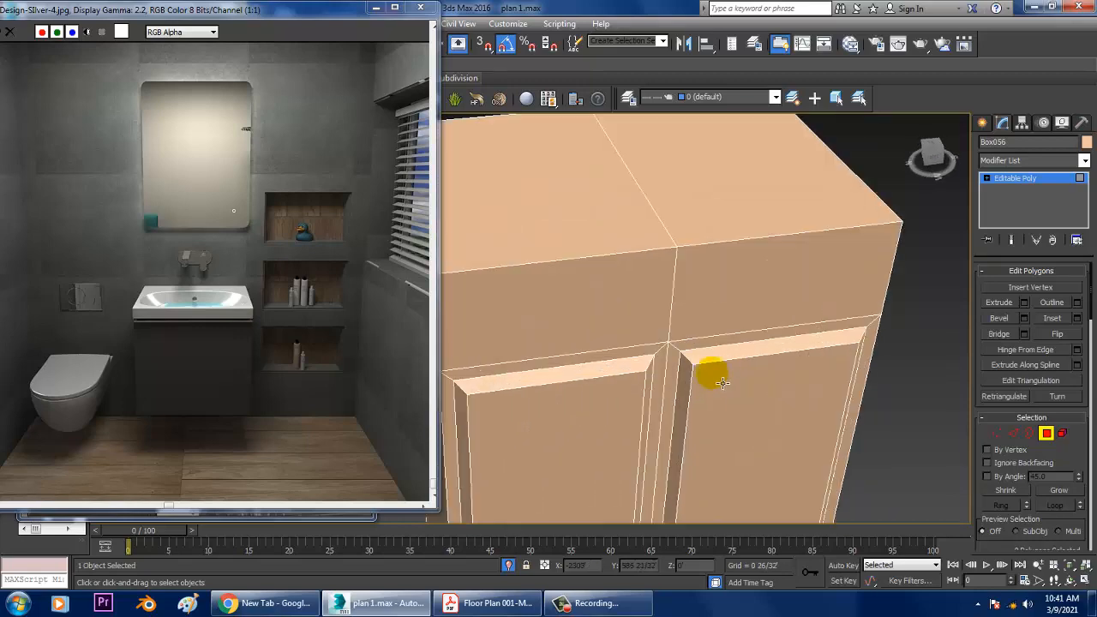
Step: Turn on AutoGrid and try to draw a box over the cabinet in the top view
left_click(984, 124)
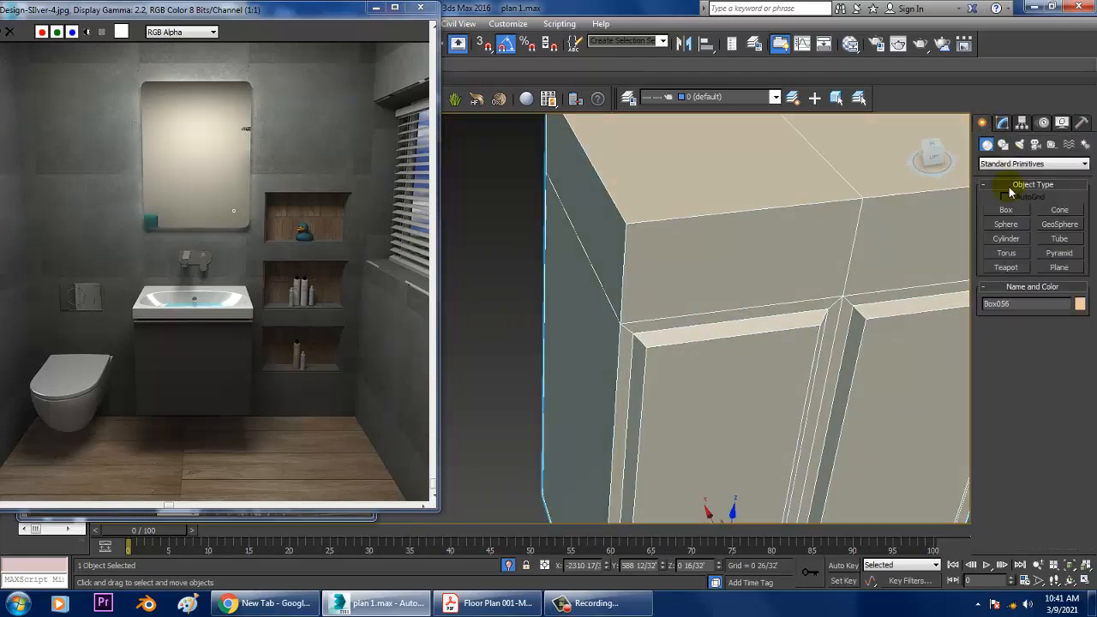
left_click(1013, 213)
key("alt+w")
middle_click_drag(510, 243, 489, 242)
key("alt+w")
key("z")
middle_click_drag(579, 233, 673, 245)
scroll(673, 245, "down", 4)
scroll(673, 244, "up", 2)
key("w")
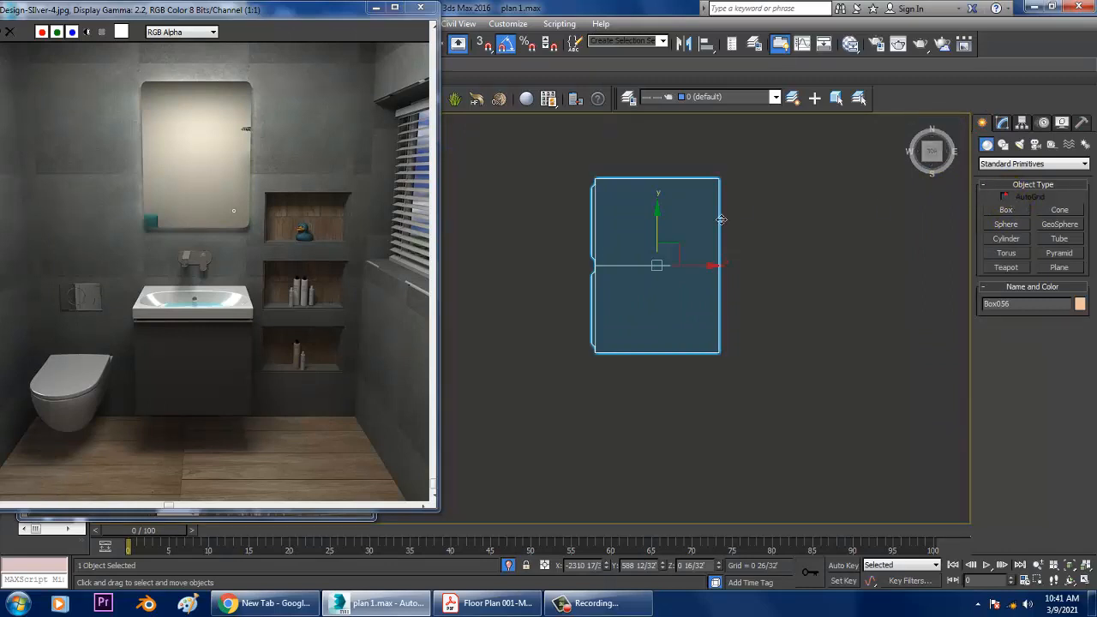
left_click(1004, 211)
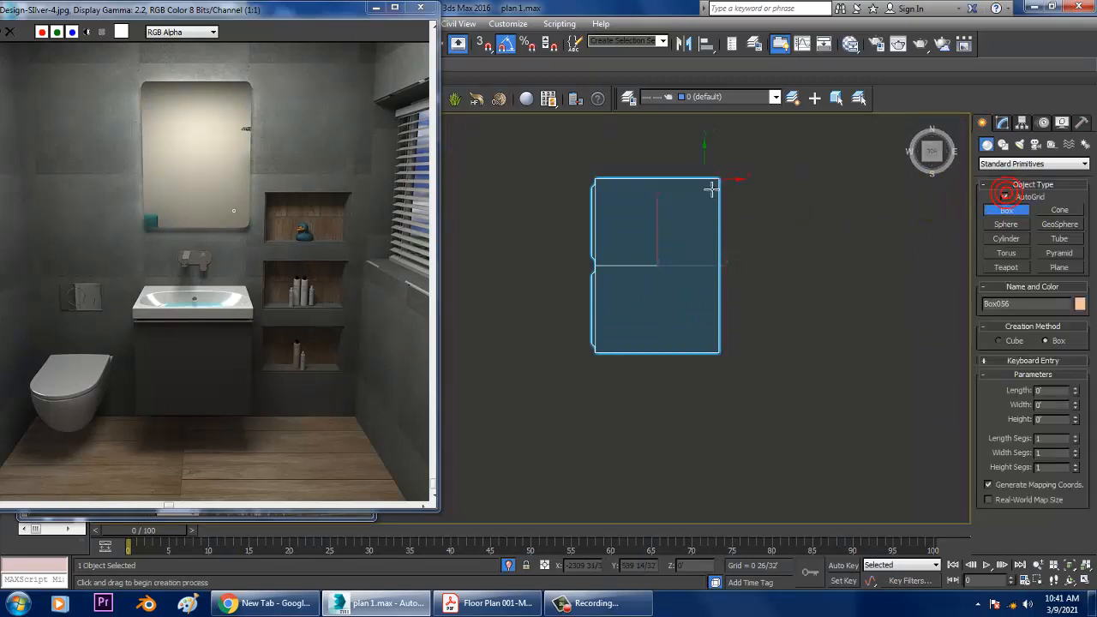
left_click(724, 180)
left_click(667, 236)
left_click_drag(655, 242, 612, 325)
left_click(637, 318)
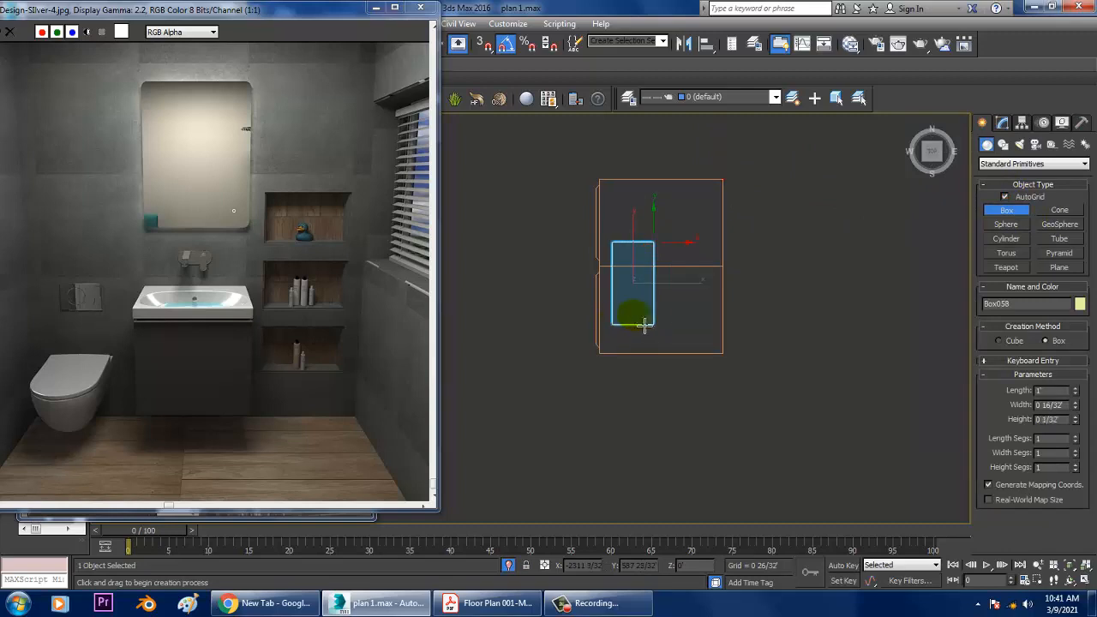
key("ctrl+z")
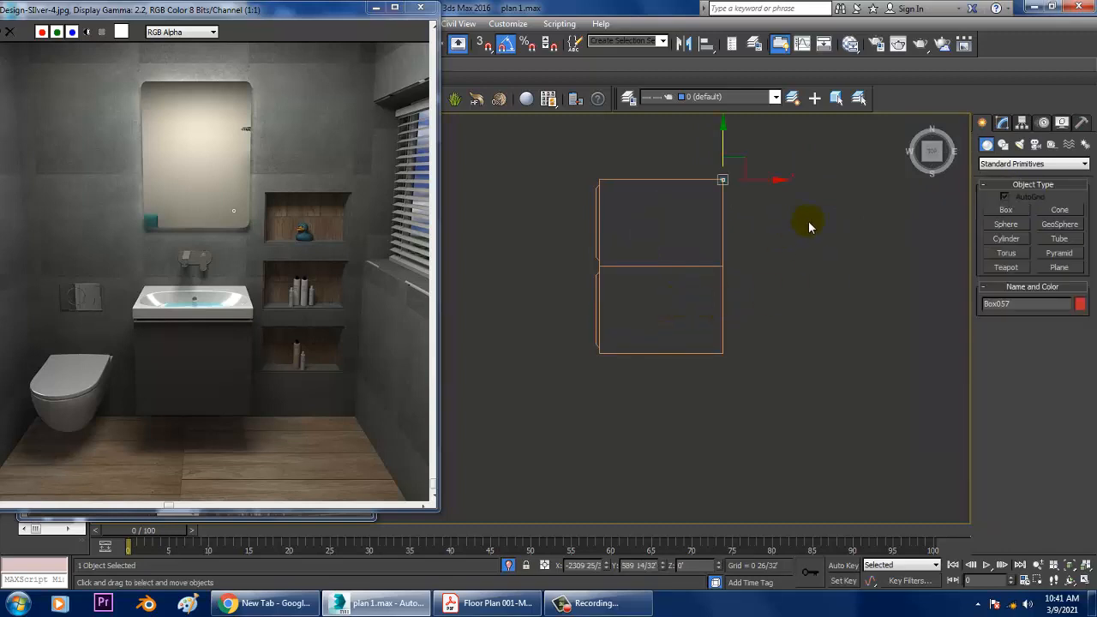
scroll(811, 226, "up", 5)
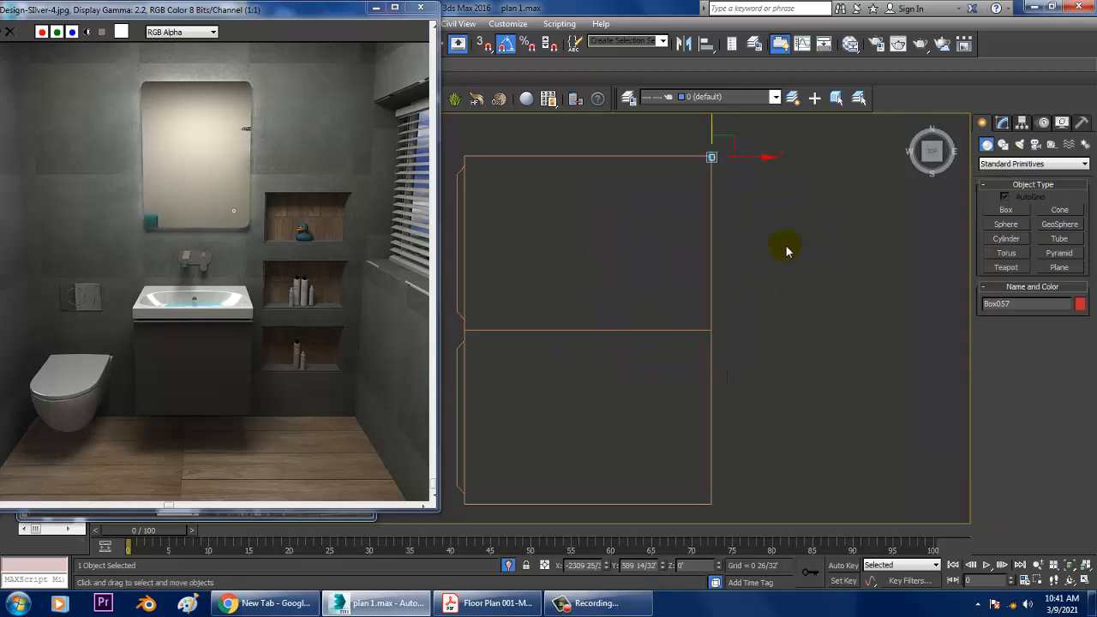
left_click(787, 250)
left_click(1001, 211)
left_click(710, 159)
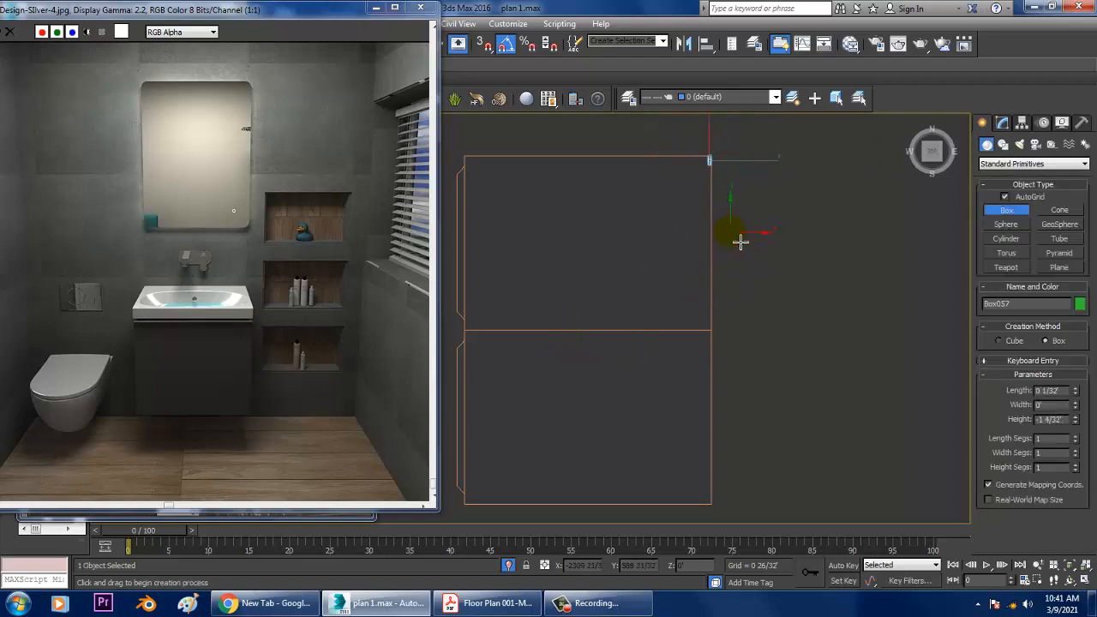
key("w")
left_click_drag(732, 152, 670, 269)
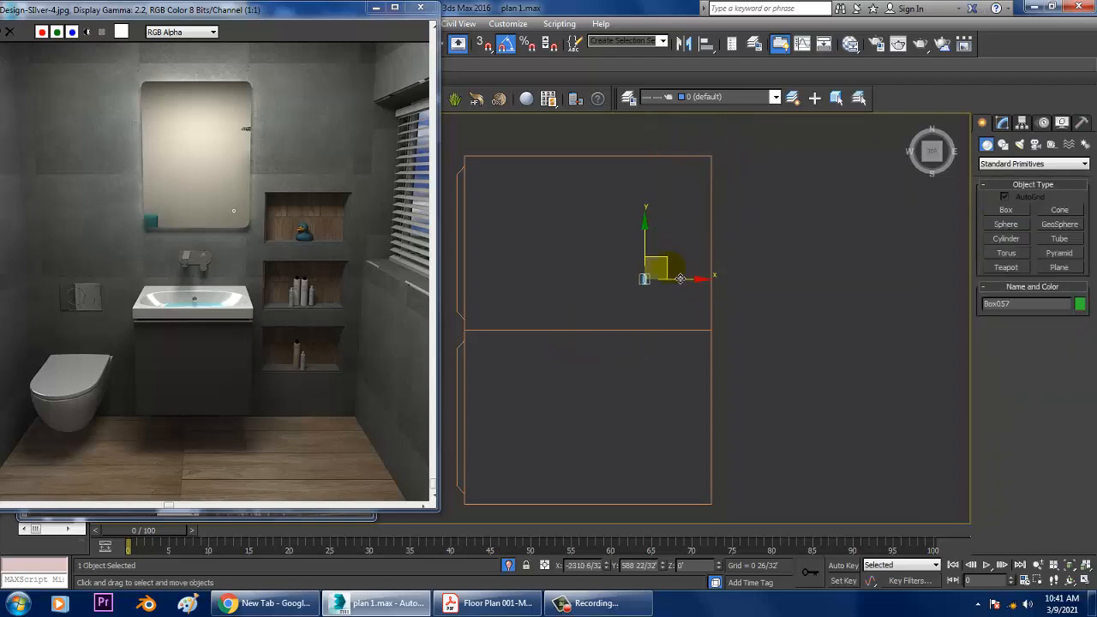
key("ctrl+z")
key("alt+w")
right_click(801, 370)
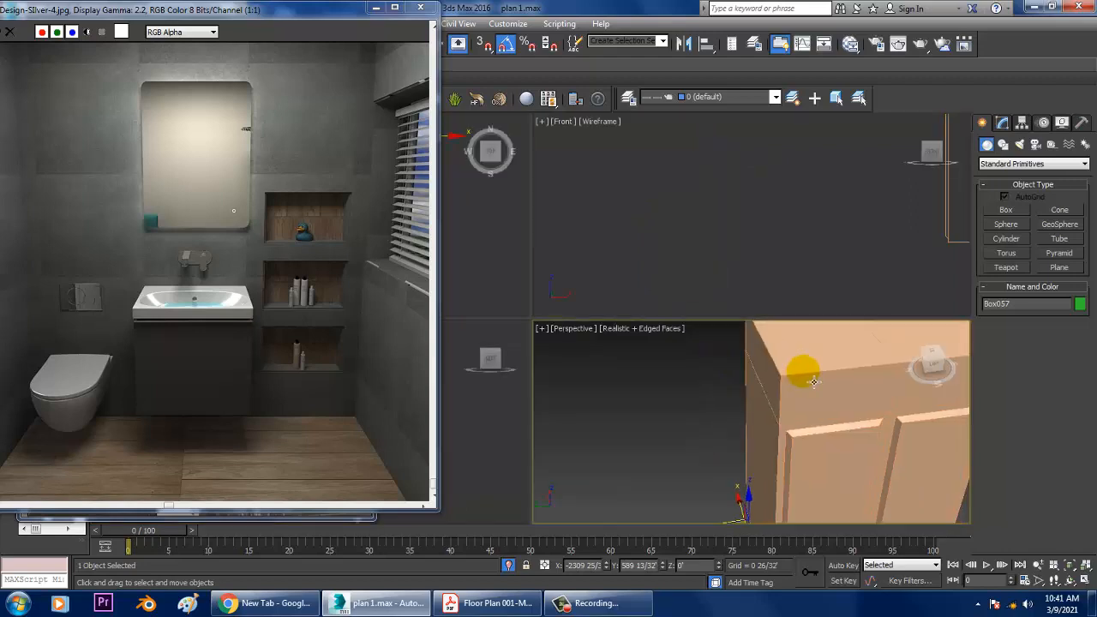
key("z")
scroll(788, 365, "down", 5)
key("alt+w")
middle_click_drag(790, 369, 758, 476)
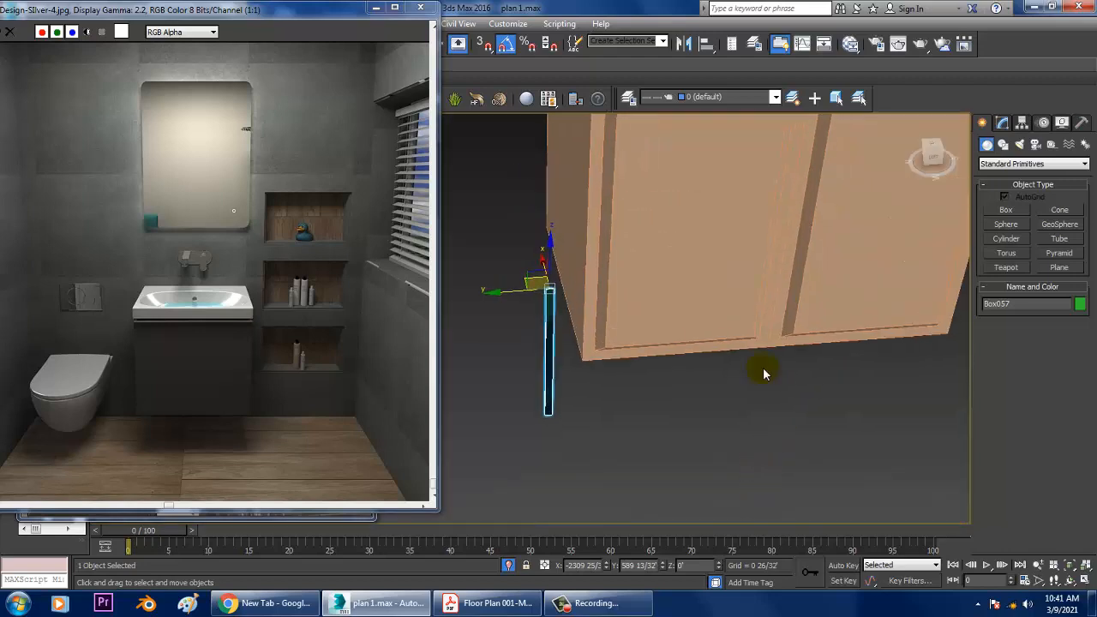
key("Delete")
Step: Create a box on the cabinet's top face, about 1 26/32' long, 1 7/32' wide and 0 8/32' high, using AutoGrid
middle_click_drag(730, 296, 675, 328)
left_click(675, 317)
scroll(676, 292, "down", 6)
middle_click_drag(862, 204, 852, 332)
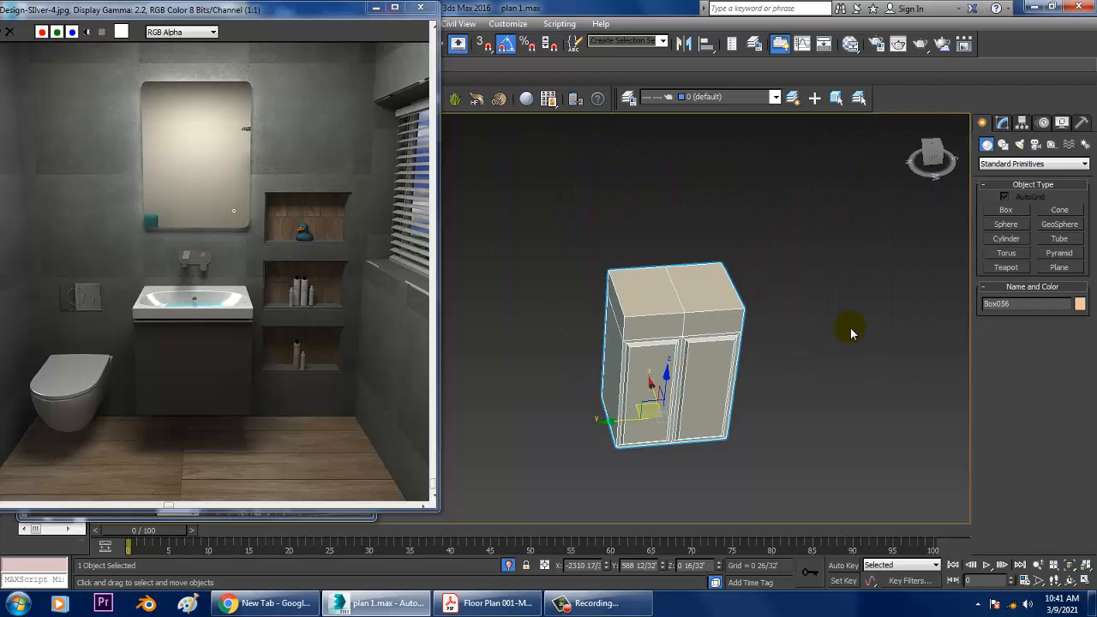
left_click(1007, 213)
middle_click_drag(830, 290, 823, 324, "alt")
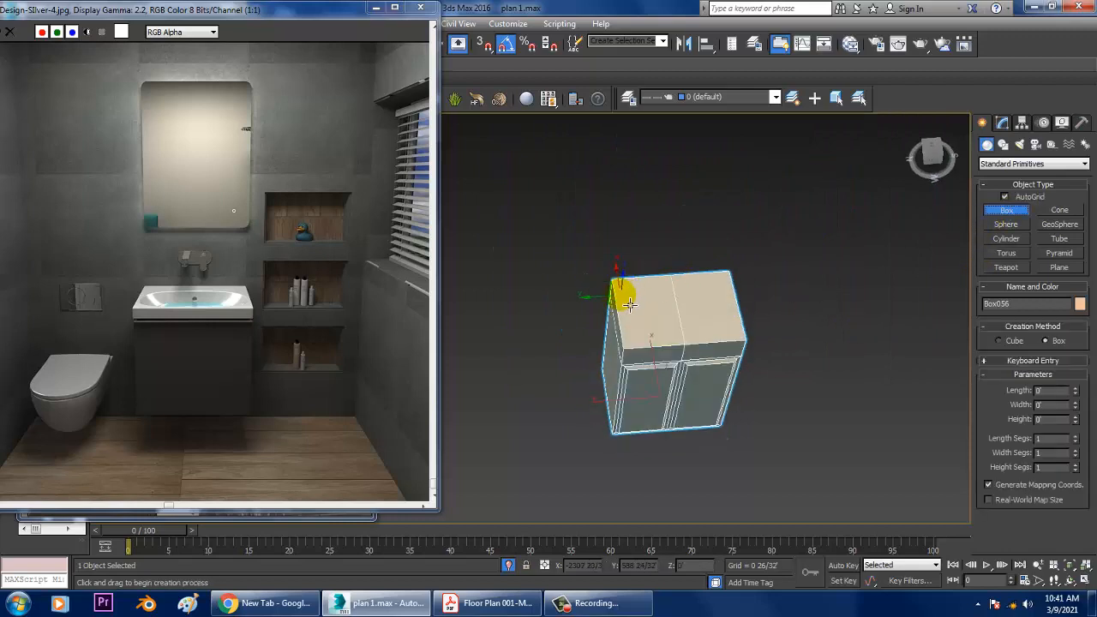
left_click_drag(630, 305, 742, 333)
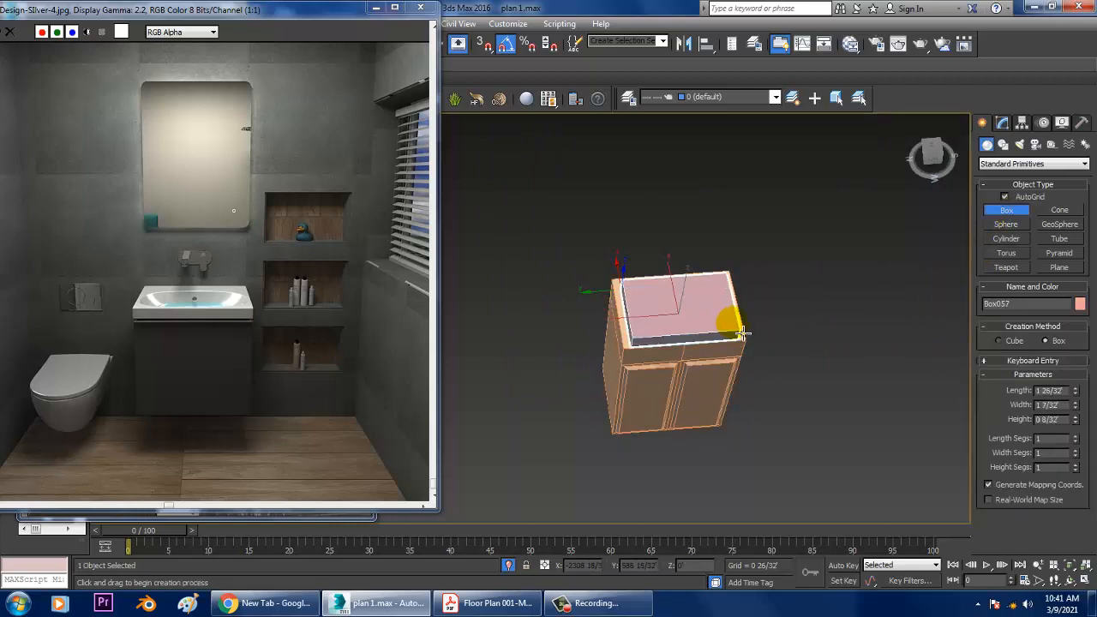
left_click(743, 333)
key("w")
Step: In the top view, move the new box so its front and side edges align with one corner of the cabinet
middle_click_drag(760, 319, 759, 272, "alt")
key("alt+w")
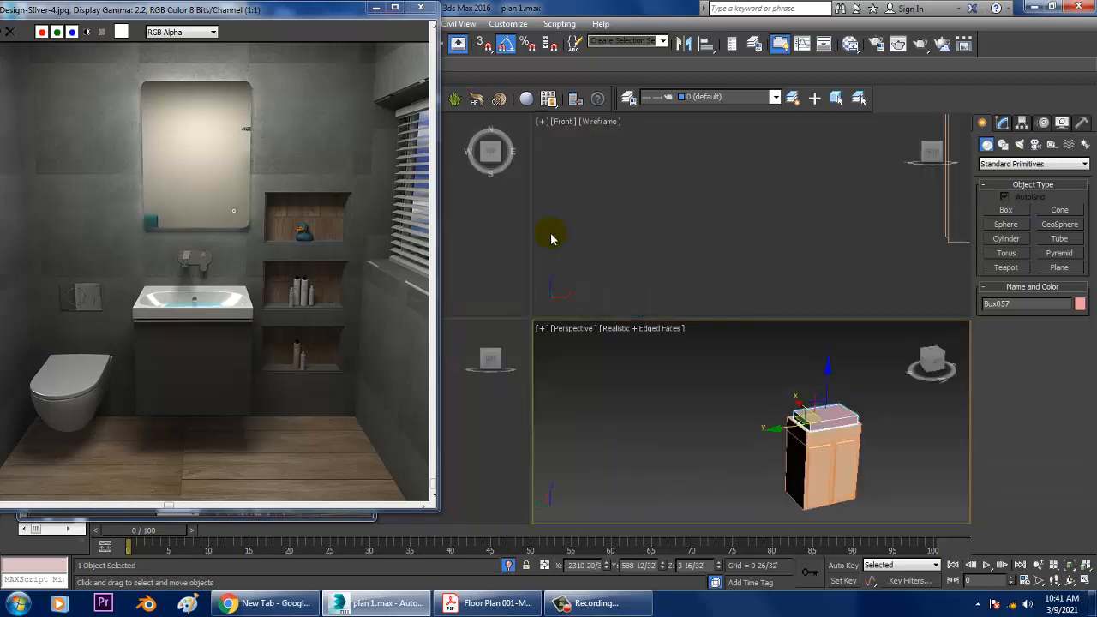
middle_click_drag(517, 251, 653, 246)
middle_click(598, 247)
middle_click(525, 257)
key("alt+w")
scroll(629, 246, "down", 5)
scroll(629, 246, "up", 5)
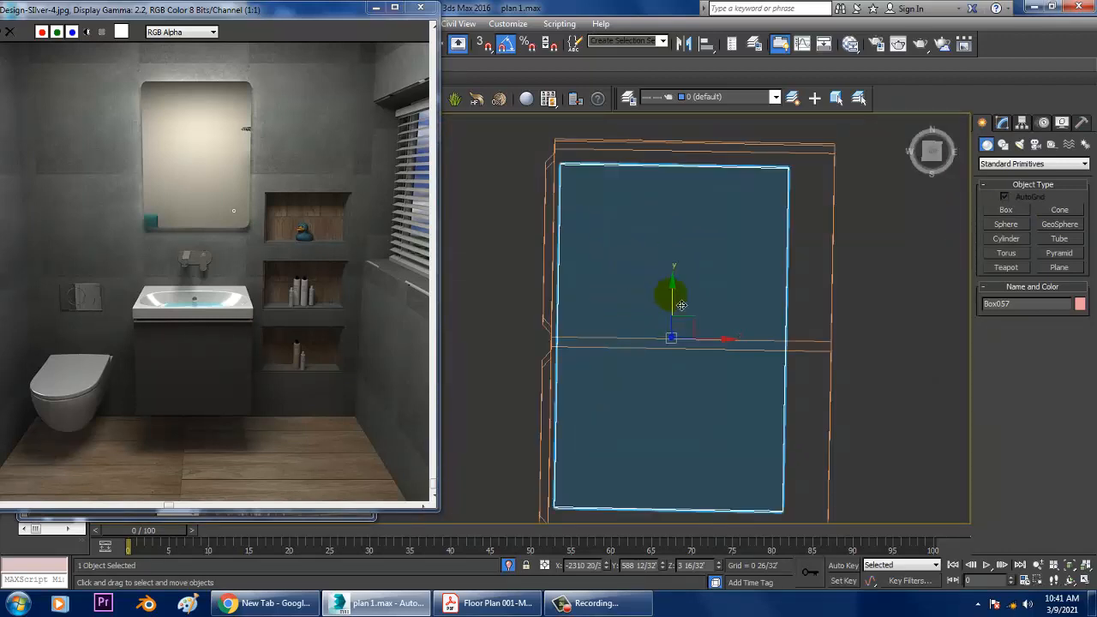
left_click_drag(681, 306, 726, 300)
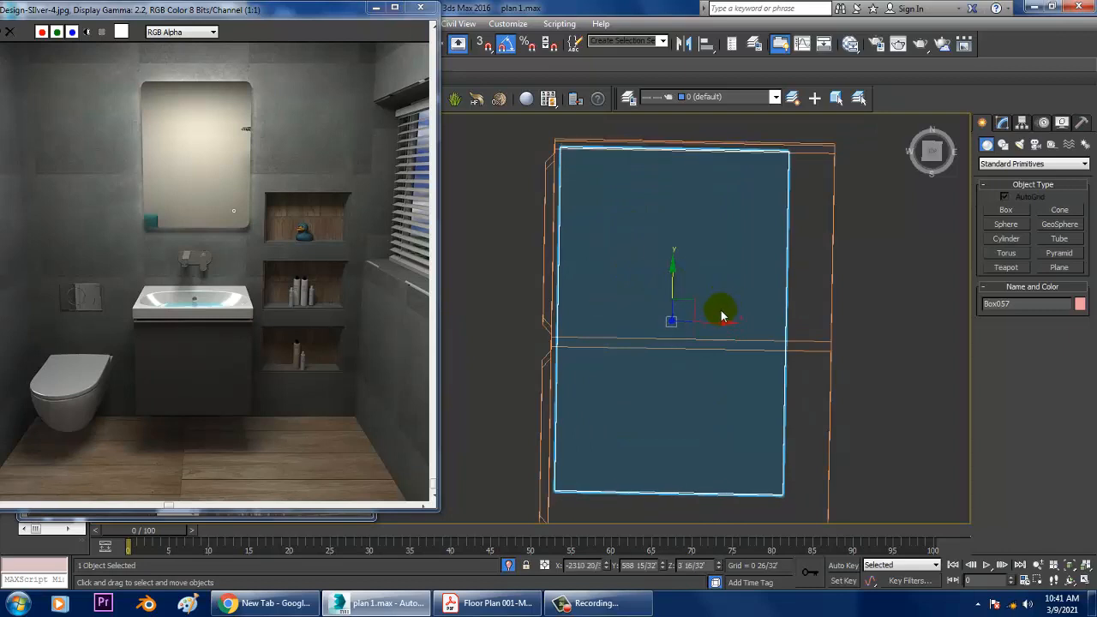
key("t")
middle_click_drag(686, 312, 737, 314)
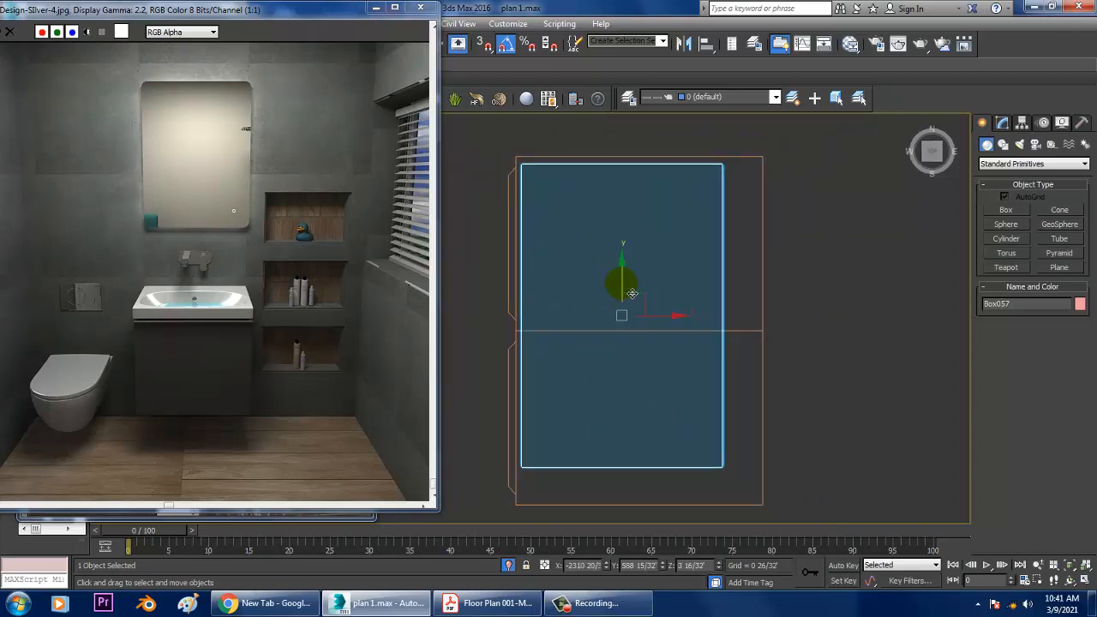
left_click_drag(632, 294, 633, 285)
left_click_drag(682, 319, 678, 320)
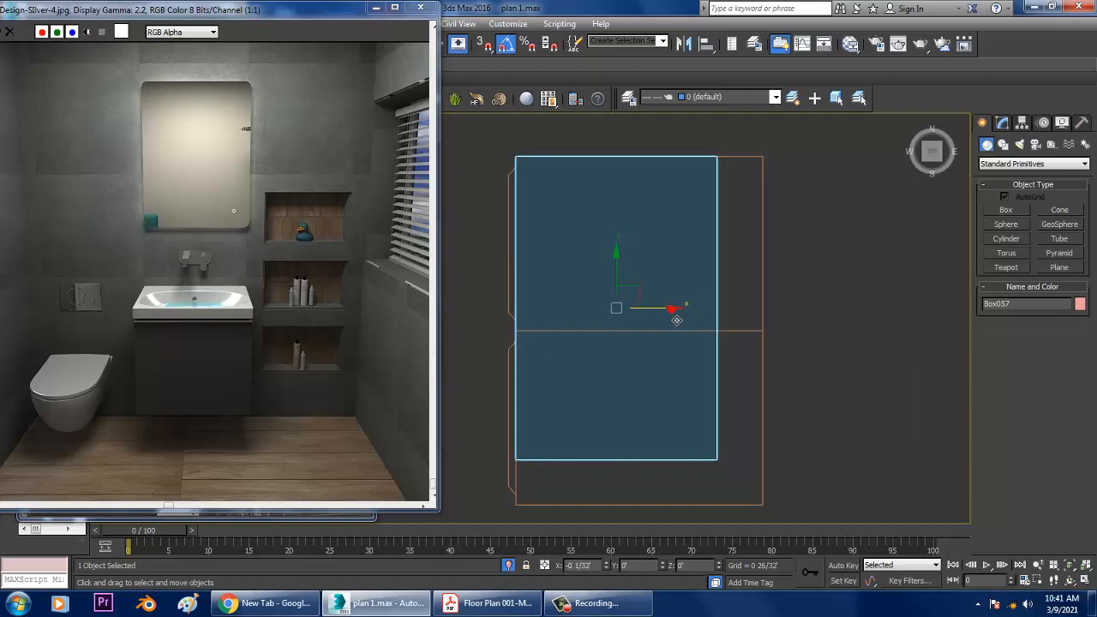
Step: Convert the box to an editable poly and stretch its back and side vertices to match the cabinet's outline
right_click(662, 228)
mouse_move(703, 360)
left_click(837, 371)
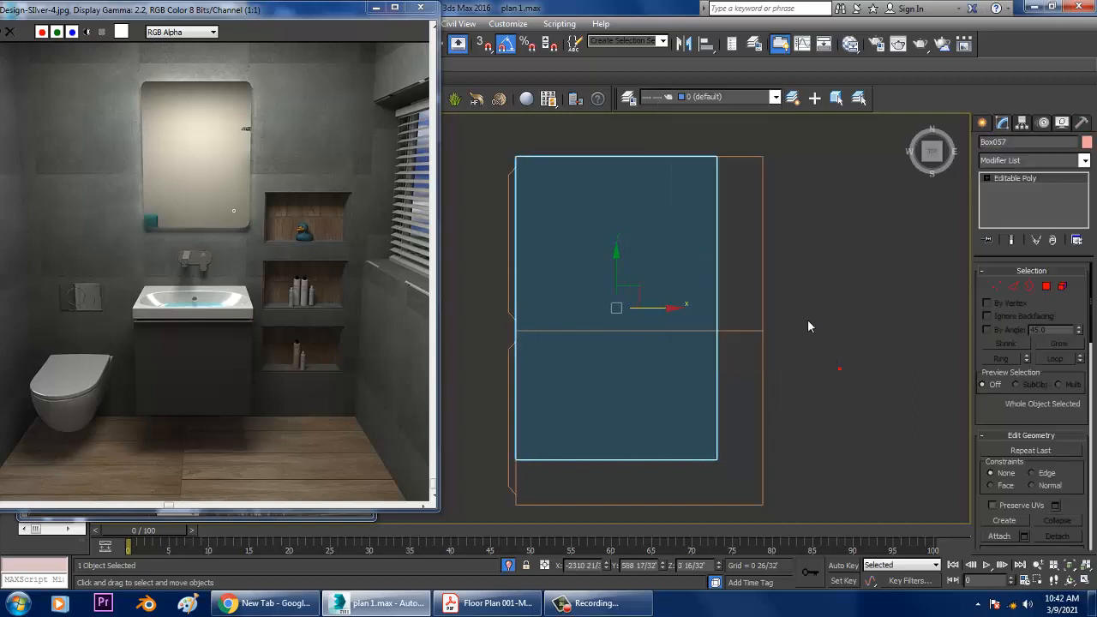
left_click_drag(819, 528, 818, 524)
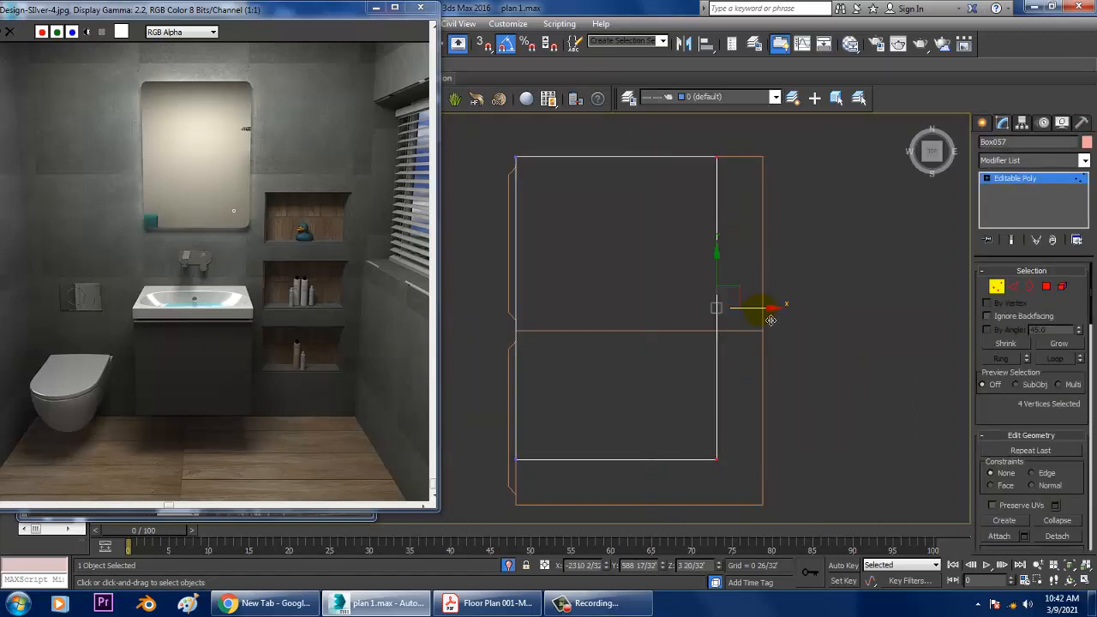
left_click_drag(770, 320, 814, 318)
middle_click_drag(761, 348, 759, 284)
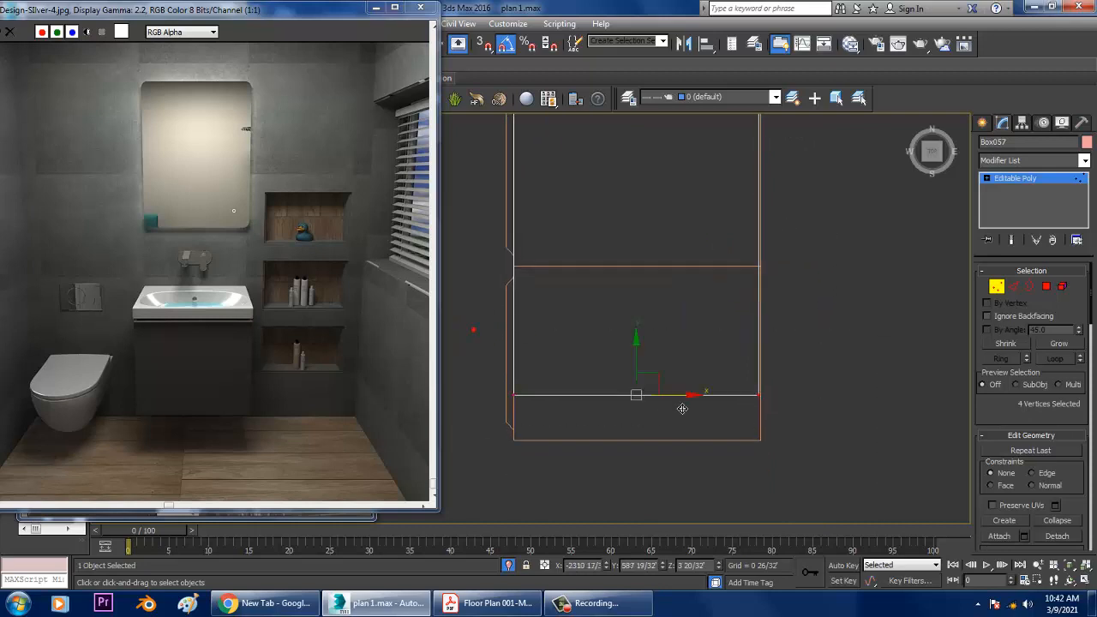
left_click_drag(641, 378, 667, 417)
middle_click_drag(808, 376, 814, 392)
Step: Select the countertop box's top polygon and inset it by 0 2/32' to form a thin rim
key("alt+w")
right_click(808, 435)
key("alt+w")
middle_click_drag(809, 433, 806, 368, "alt")
scroll(758, 388, "up", 3)
scroll(759, 388, "up", 3)
left_click(1047, 288)
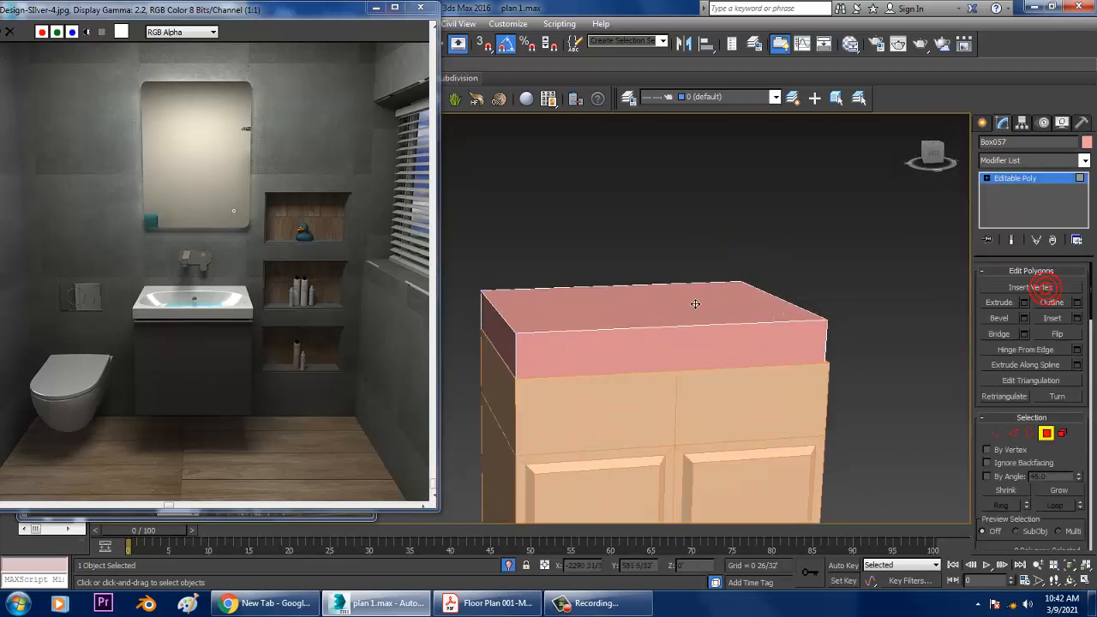
middle_click_drag(693, 303, 737, 318, "alt")
left_click(1010, 180)
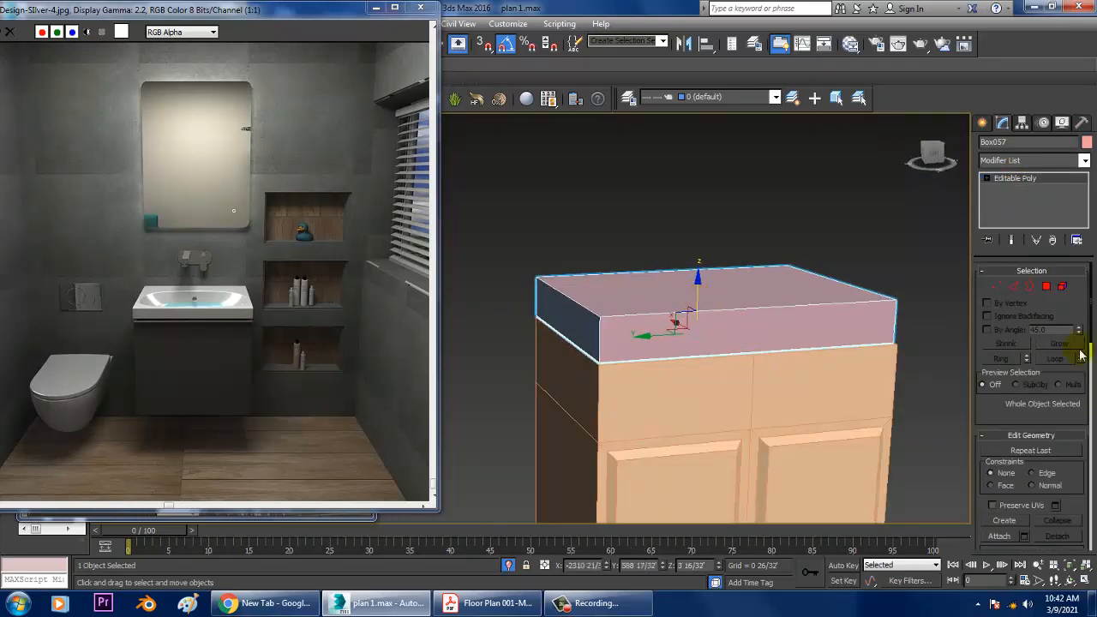
left_click(1046, 286)
middle_click_drag(843, 362, 848, 381, "alt")
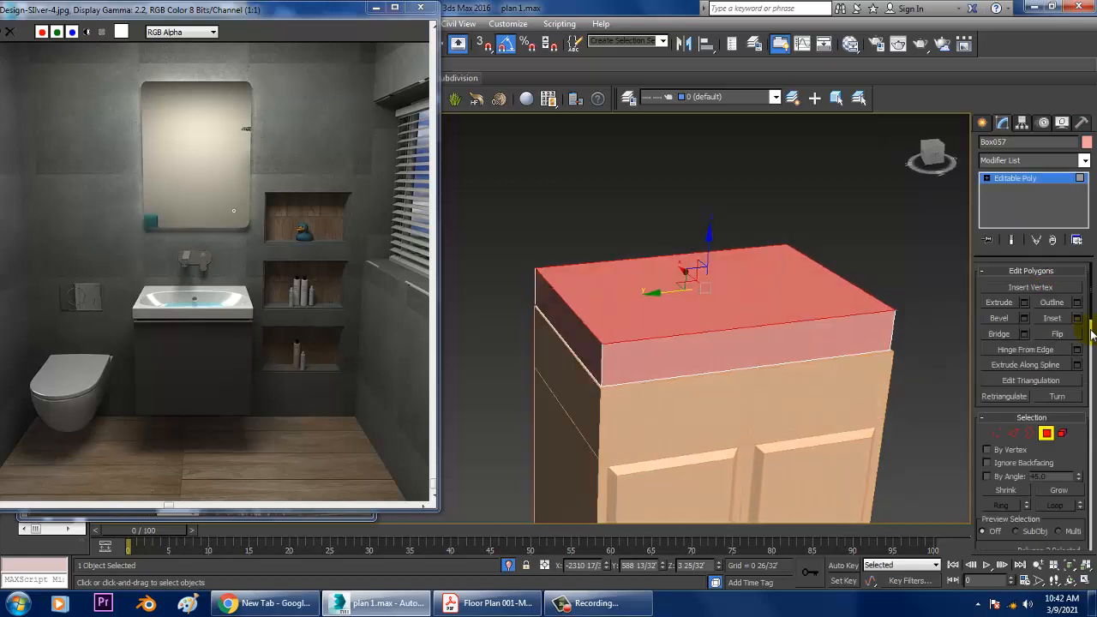
left_click(1077, 318)
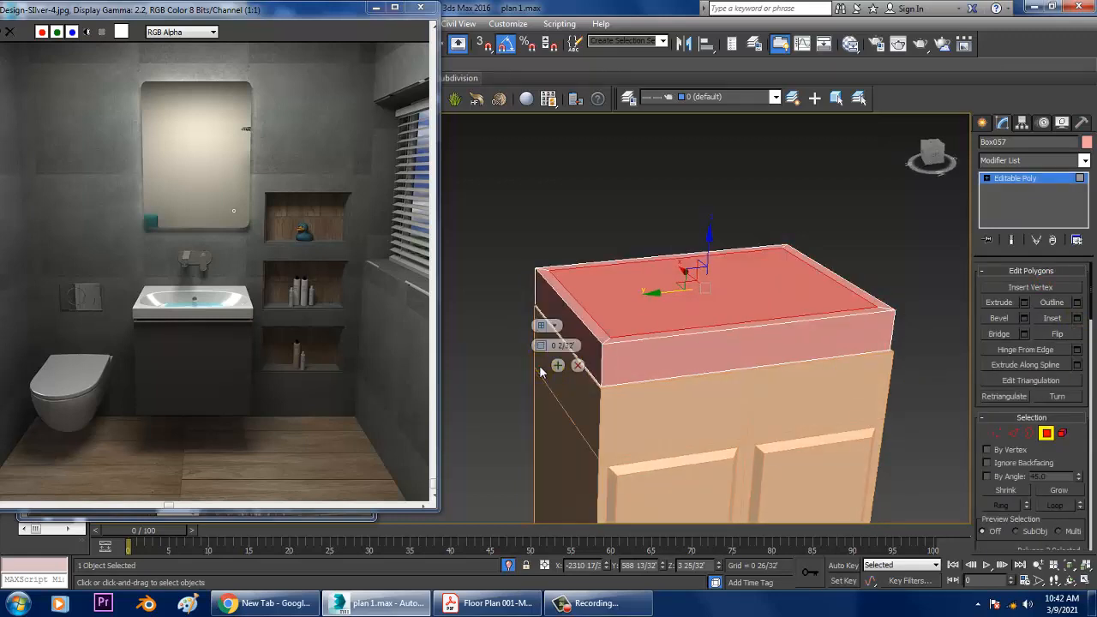
Step: Bevel the inset top polygon inward and lower it to form a basin with sloping walls
left_click(1024, 318)
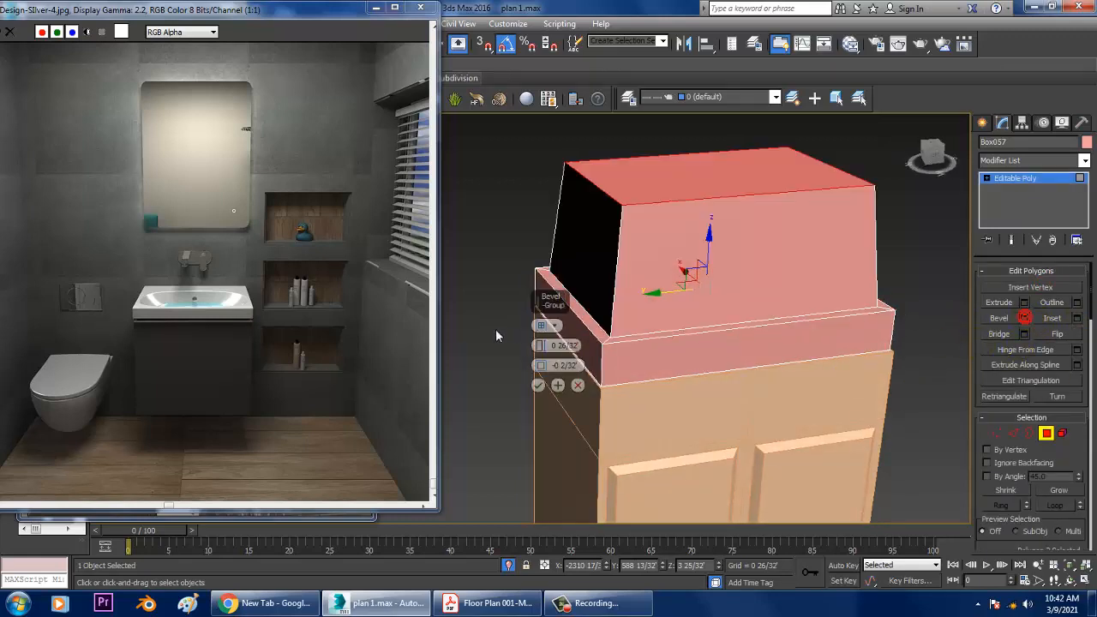
left_click_drag(540, 348, 538, 387)
left_click(539, 385)
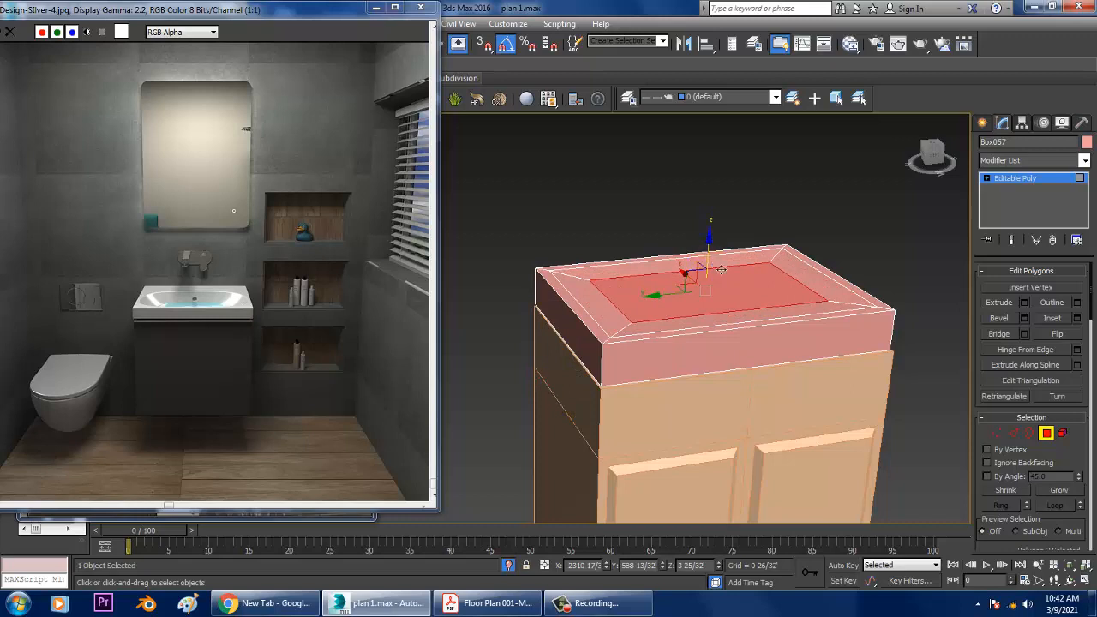
left_click_drag(722, 270, 722, 281)
left_click(723, 277)
left_click(721, 276)
left_click(721, 300)
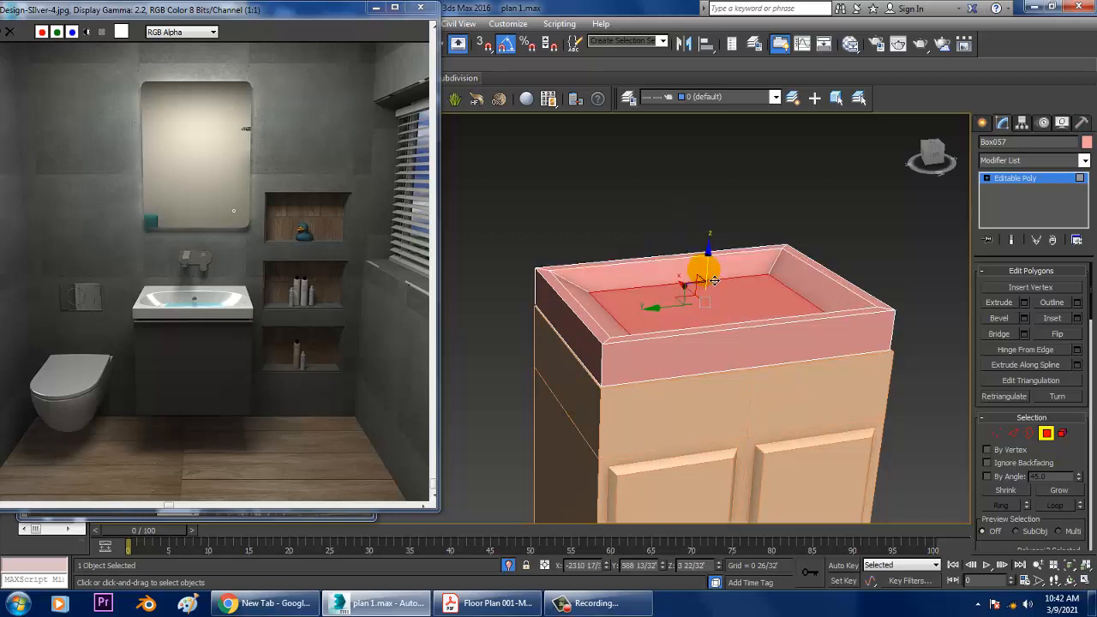
Step: Select the basin's lengthwise edges and connect them with two segments running across its width
scroll(767, 288, "up", 6)
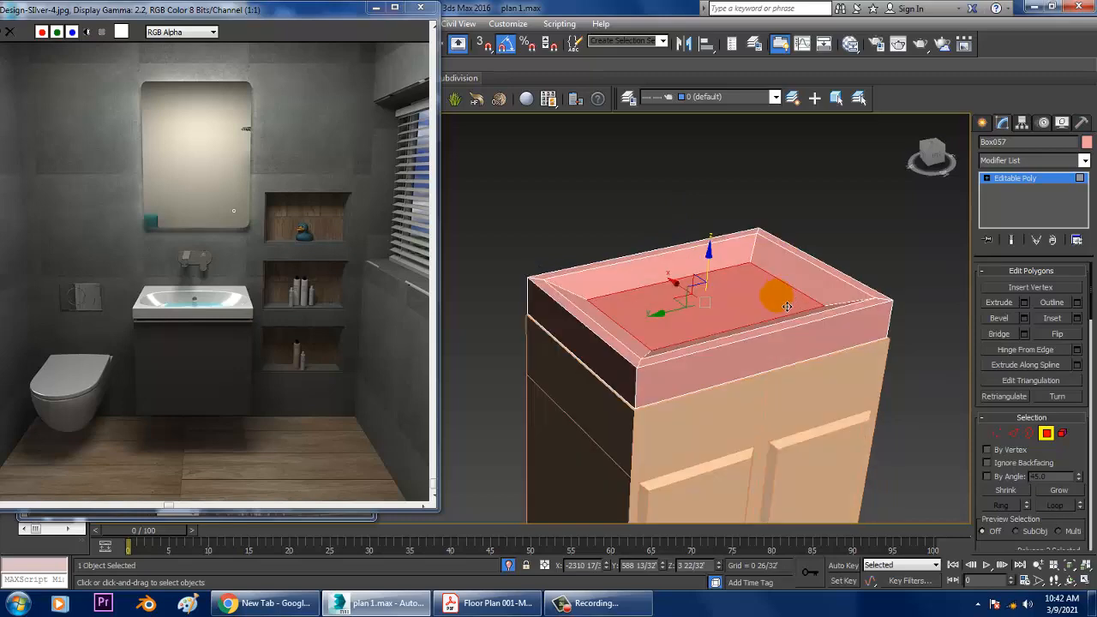
scroll(755, 322, "down", 5)
middle_click_drag(756, 323, 931, 302, "alt")
key("1")
key("q")
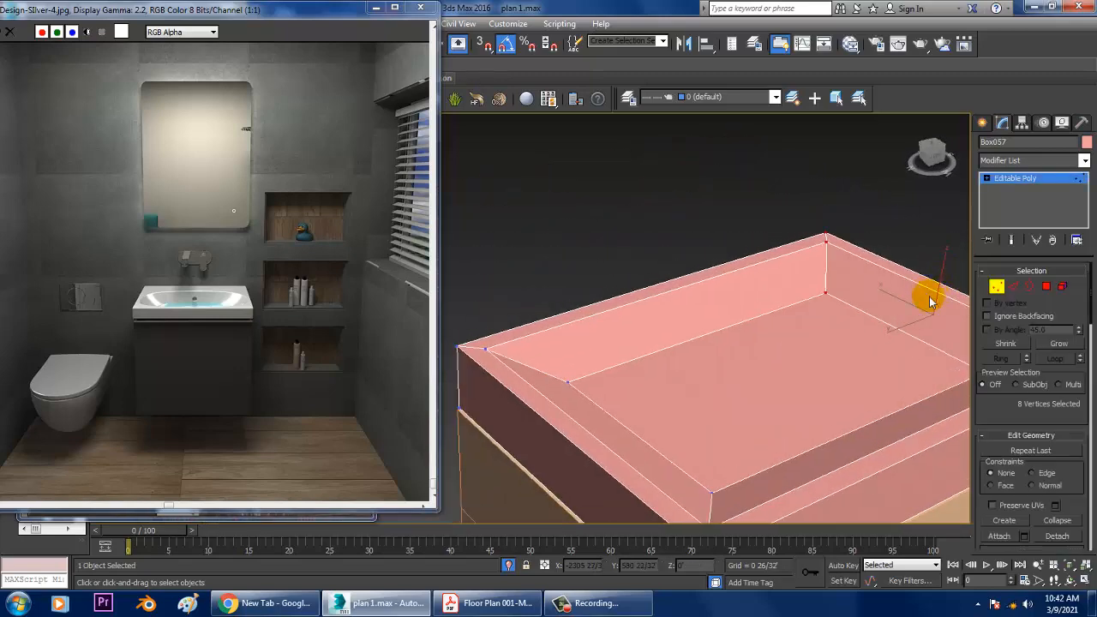
left_click(1013, 289)
middle_click_drag(893, 346, 839, 315, "alt")
scroll(838, 315, "down", 4)
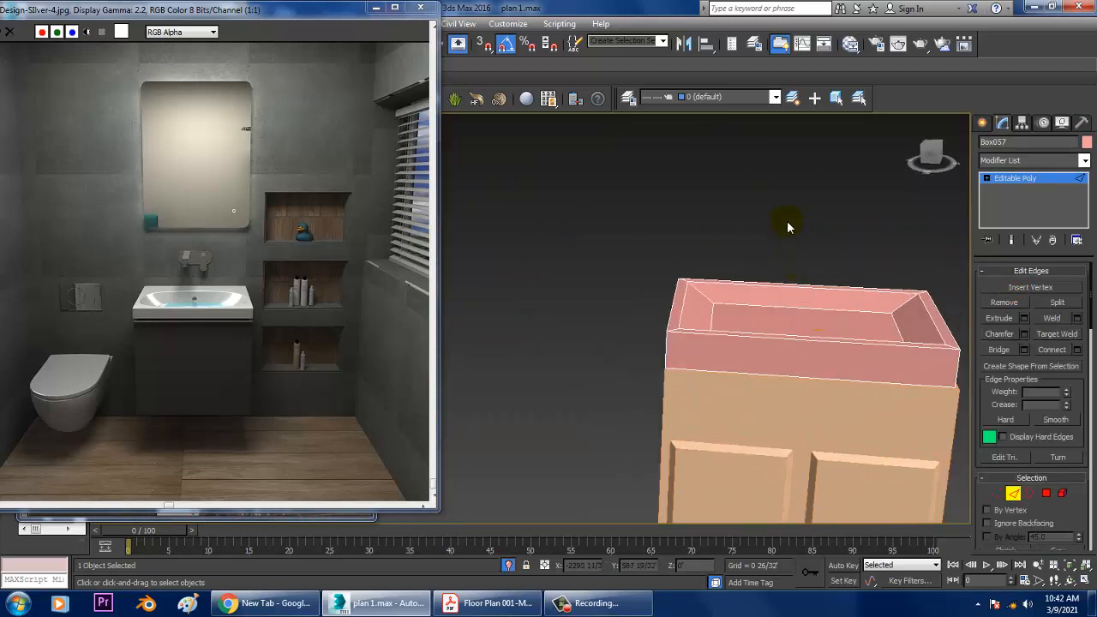
left_click_drag(788, 222, 801, 407)
left_click(1077, 351)
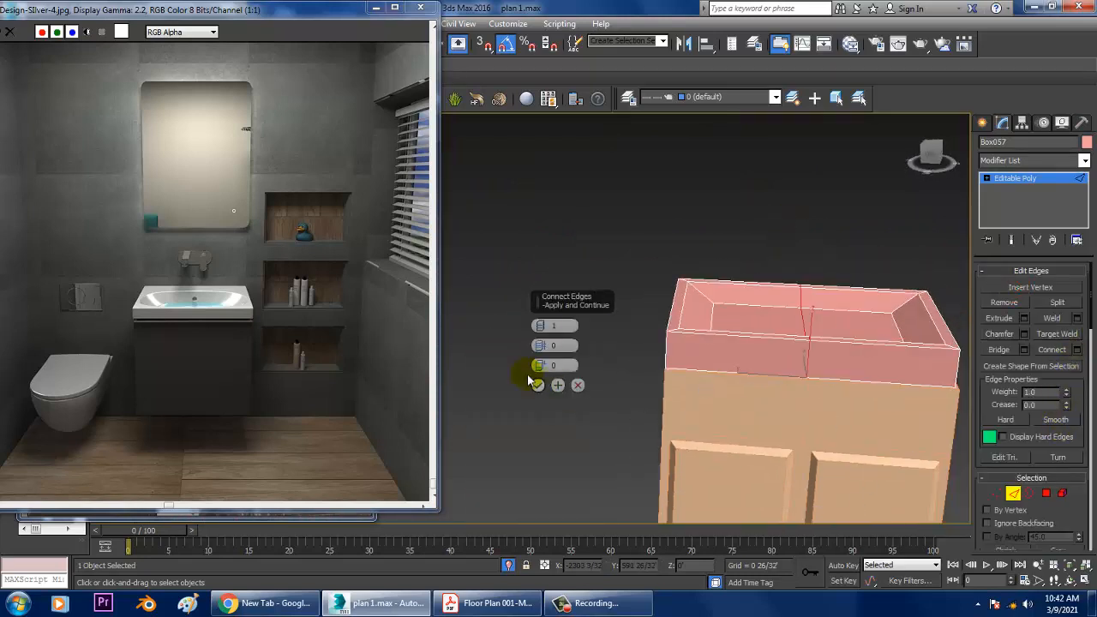
left_click(538, 384)
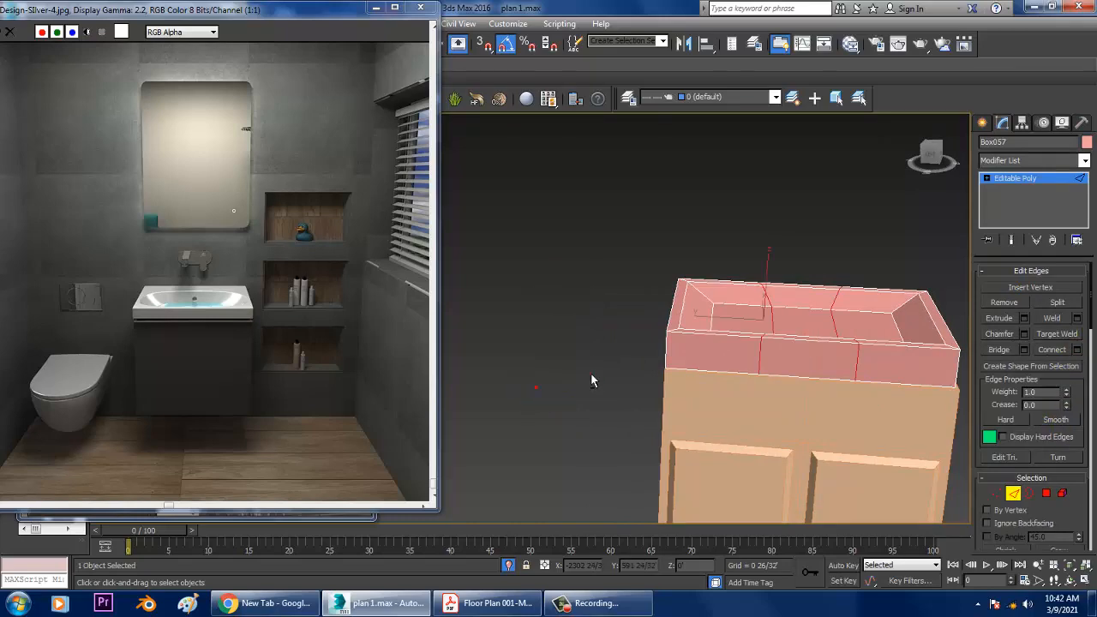
Step: Select the eight vertices along the basin's back rim and raise them slightly
middle_click_drag(592, 380, 713, 455, "alt")
key("1")
left_click_drag(807, 364, 806, 364)
middle_click_drag(807, 364, 759, 366, "alt")
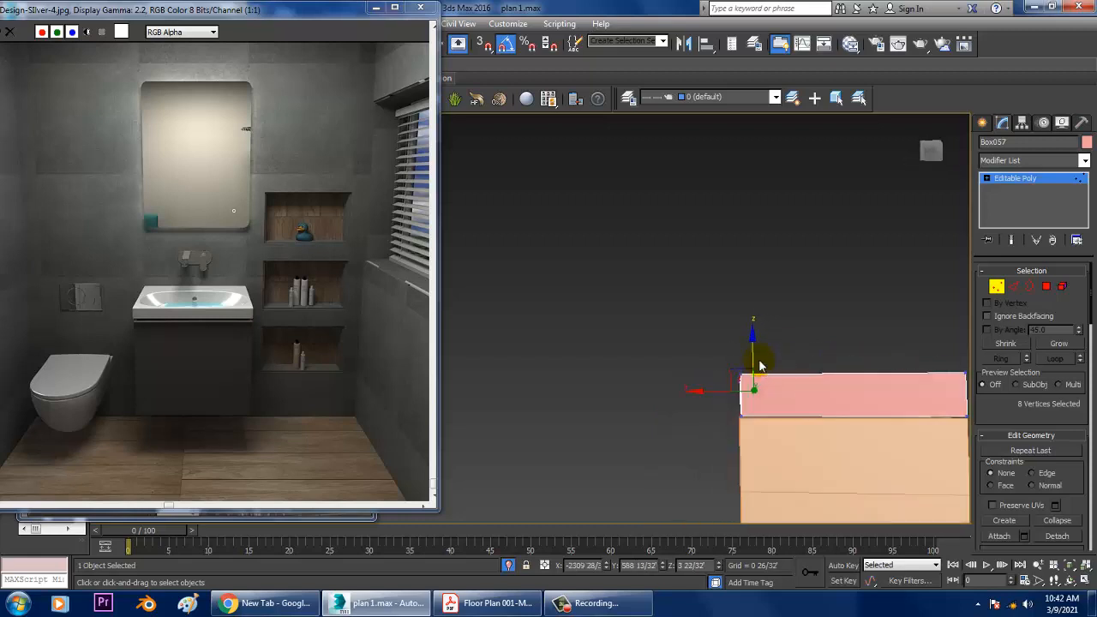
left_click_drag(756, 342, 754, 331)
middle_click_drag(770, 362, 802, 427)
middle_click_drag(747, 406, 757, 409, "alt")
scroll(646, 343, "down", 5)
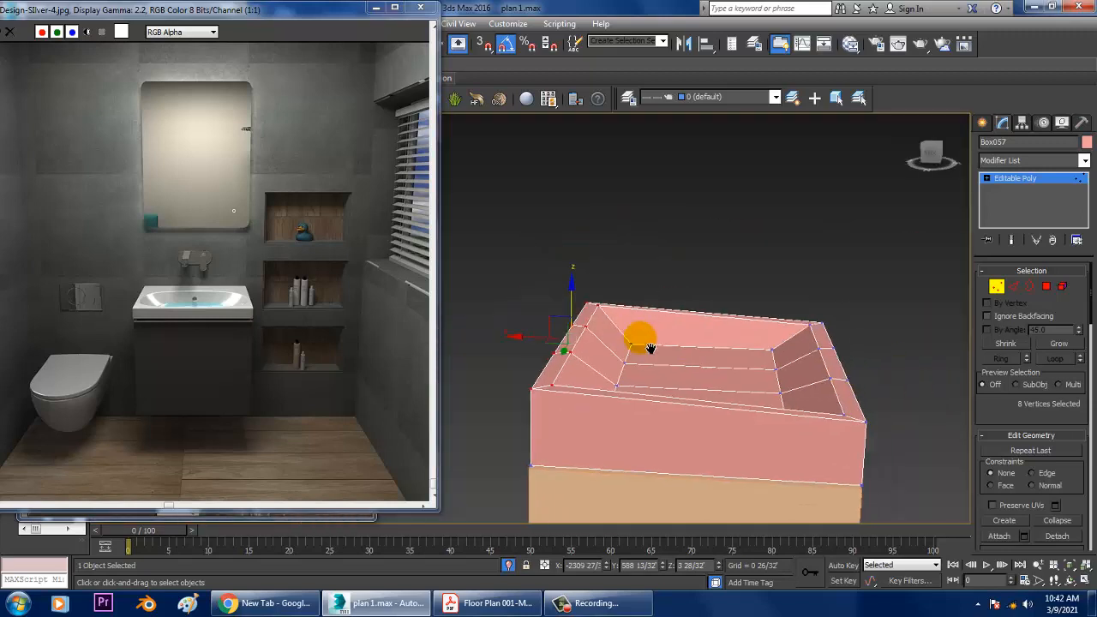
Step: Select the eight vertices along the basin's front rim and raise them towards the back rim's height
middle_click_drag(646, 343, 792, 309, "alt")
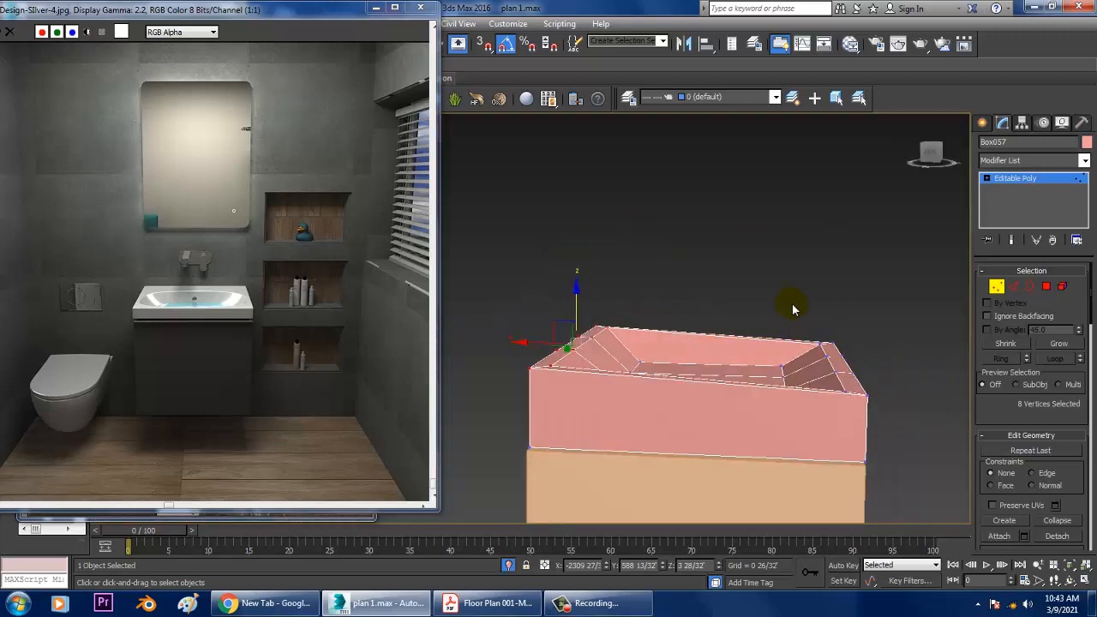
left_click_drag(880, 412, 879, 411)
middle_click_drag(846, 322, 748, 268, "alt")
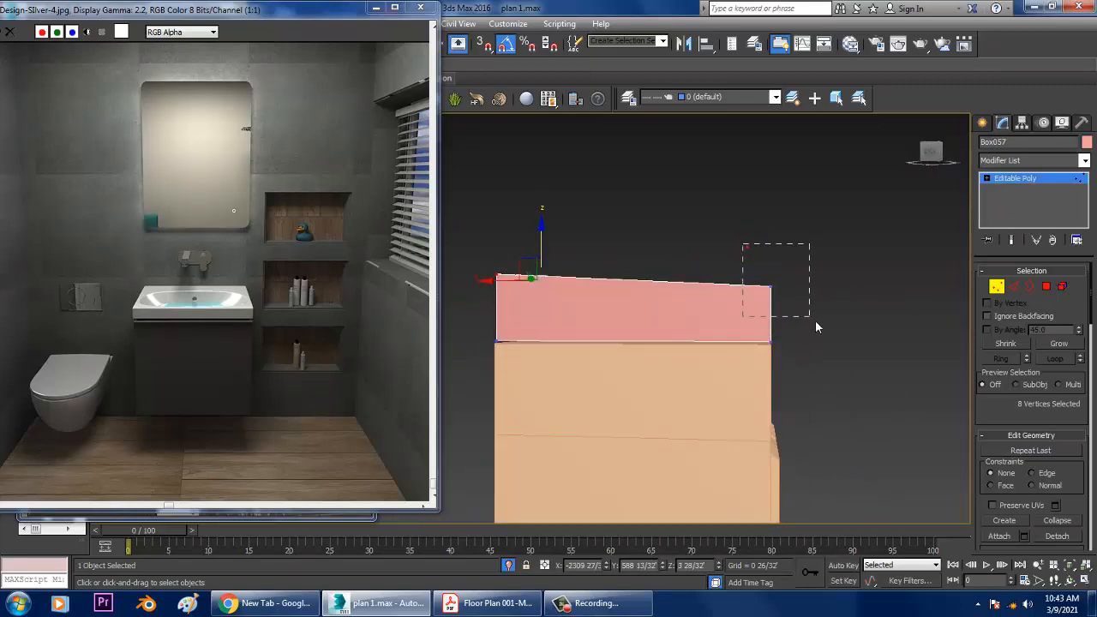
left_click_drag(816, 321, 813, 317)
key("F3")
middle_click_drag(774, 275, 739, 407, "alt")
key("F3")
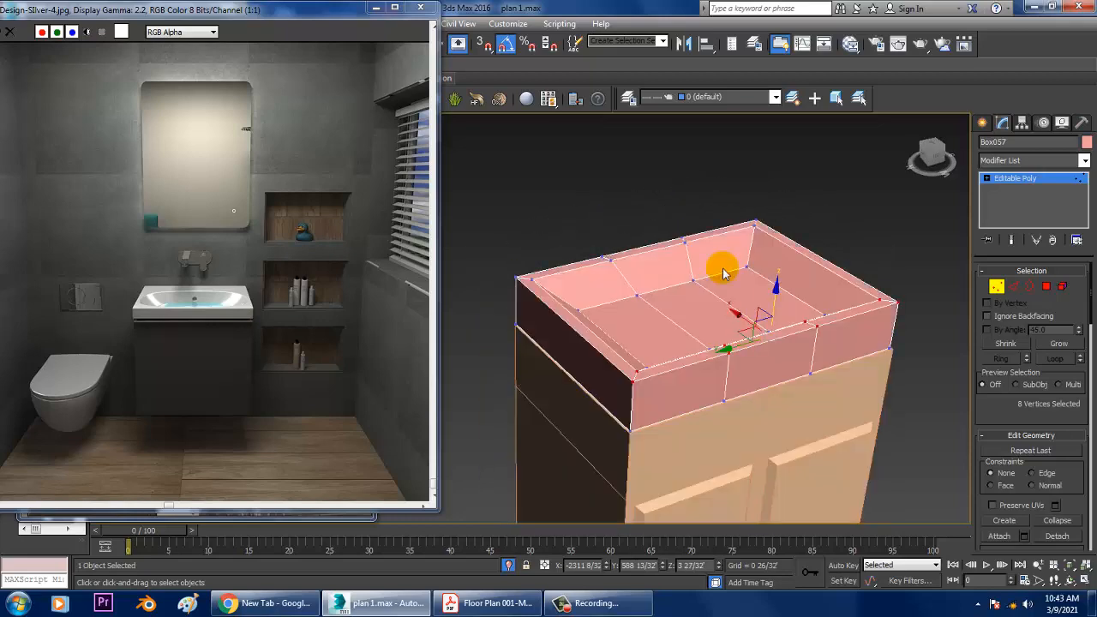
Step: Select the basin's floor polygons and scale them down uniformly to steepen the slope of the inner walls
scroll(729, 318, "up", 2)
mouse_move(722, 267)
middle_mouse_down()
mouse_move(729, 318)
mouse_move(828, 337)
middle_mouse_up()
left_click(1047, 287)
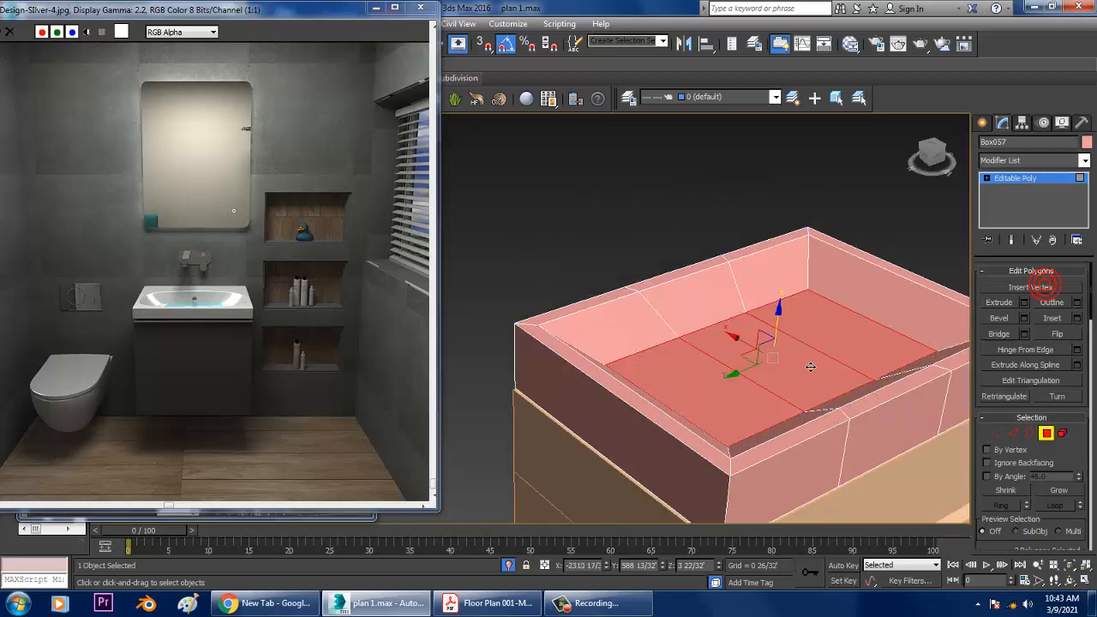
left_click(791, 383)
key("r")
left_click_drag(777, 358, 778, 377)
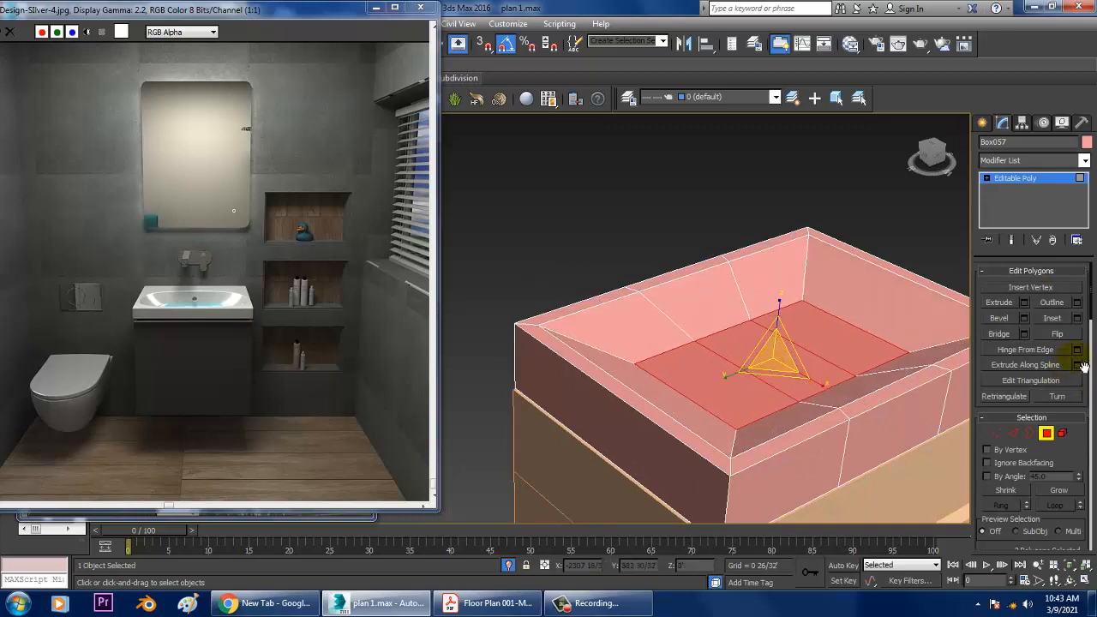
Step: Extrude the basin floor by 0 26/32' and move it down about 0 29/32' to form a deeper recess
left_click(1024, 304)
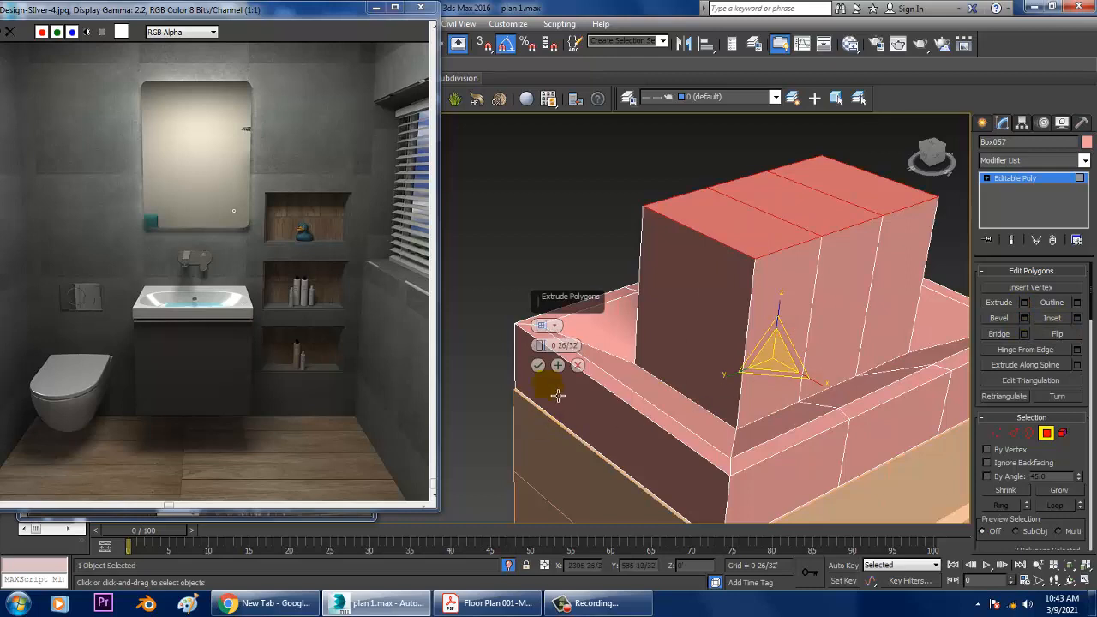
left_click(538, 370)
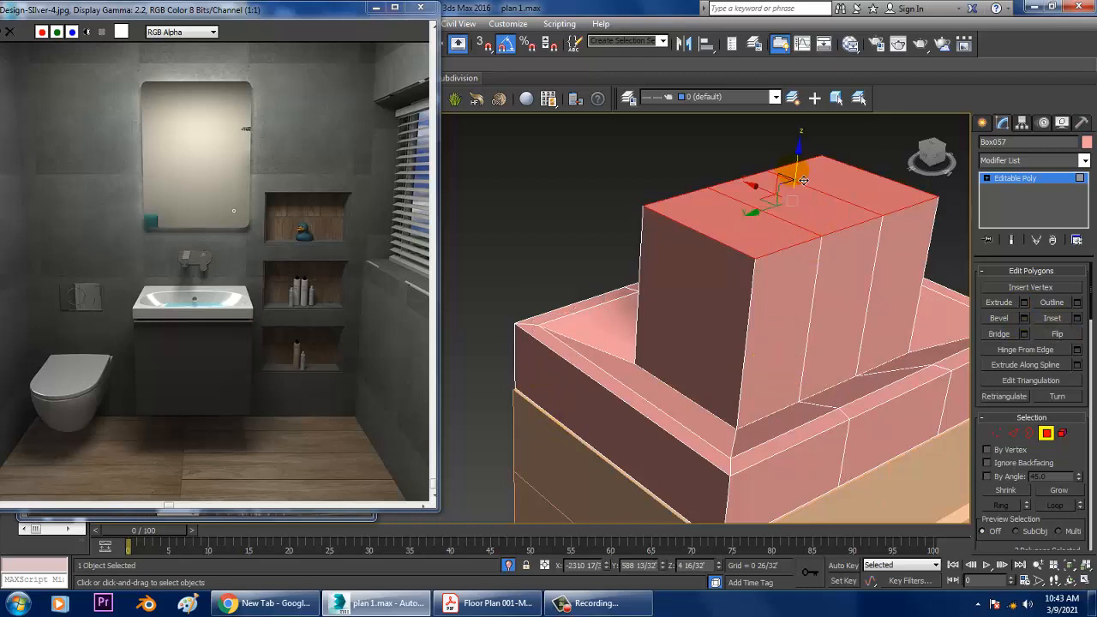
left_click_drag(803, 180, 841, 386)
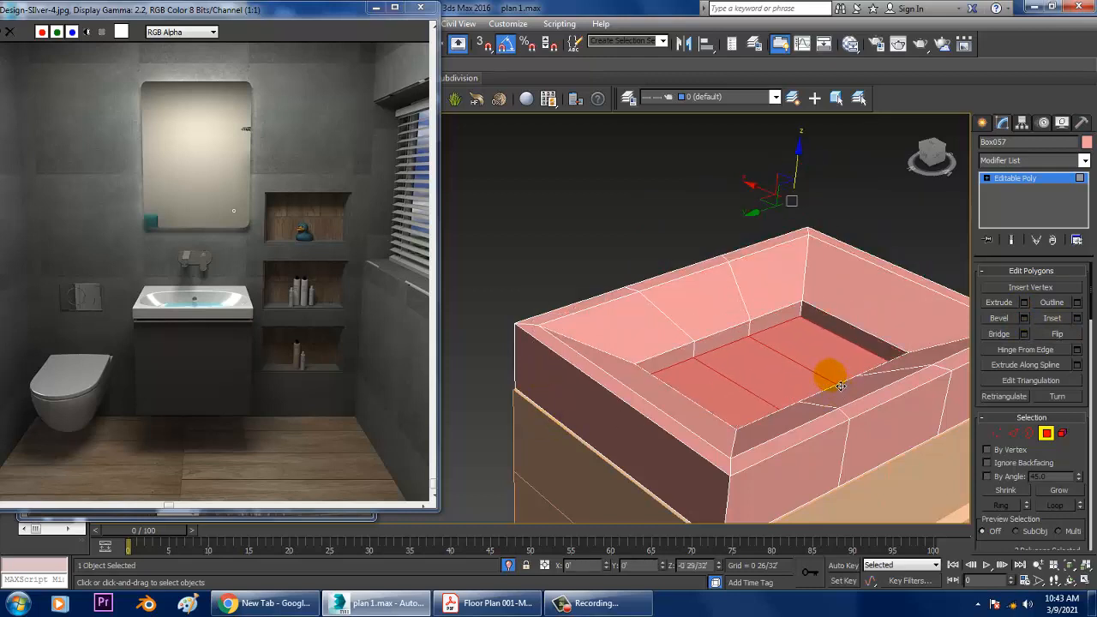
Step: Scale down the recessed floor polygons to taper the basin's lower walls
key("r")
left_click_drag(774, 372, 835, 395)
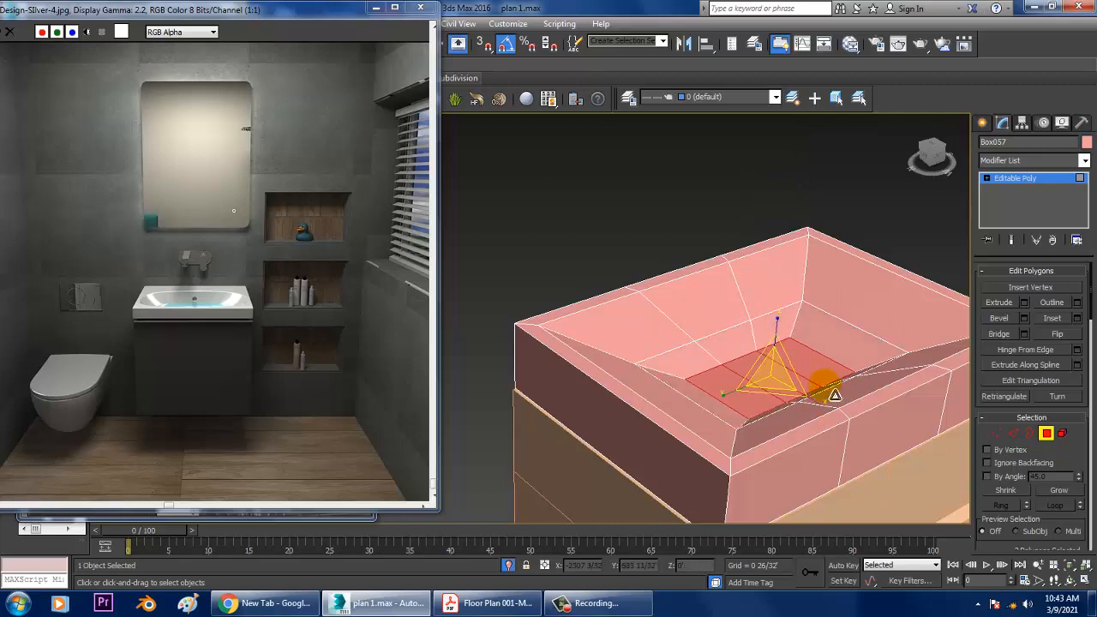
scroll(835, 395, "down", 1)
mouse_move(833, 394)
middle_mouse_down("alt")
mouse_move(794, 386)
mouse_move(824, 399)
middle_mouse_up("alt")
scroll(841, 393, "up", 1)
key("w")
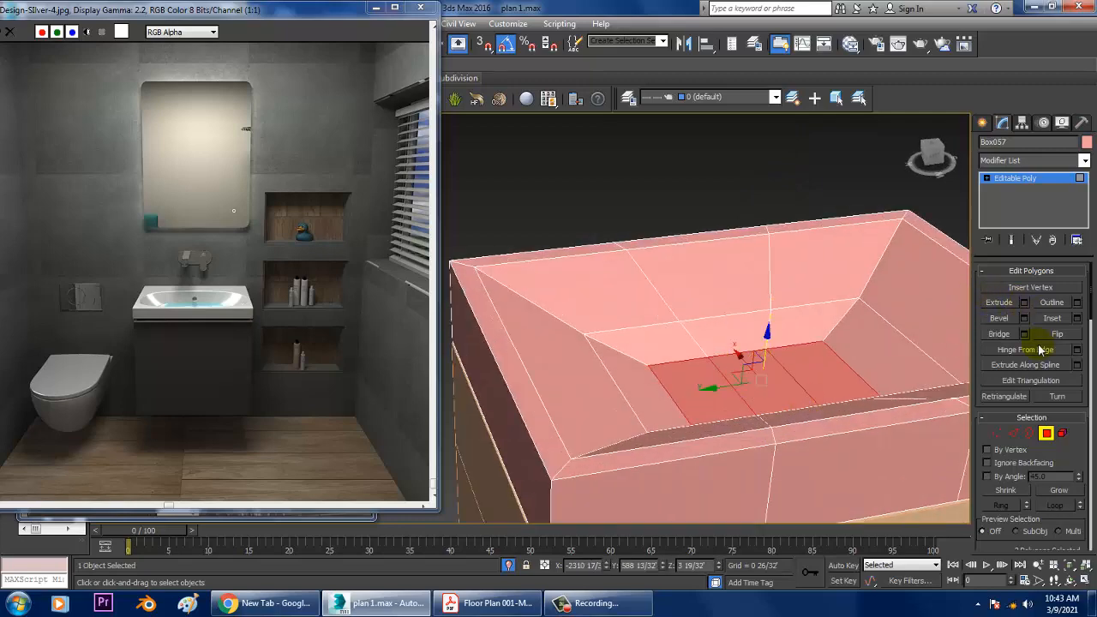
Step: Select the edge loop between the basin's upper and lower walls and scale it up slightly
left_click(1013, 434)
double_click(728, 316)
key("r")
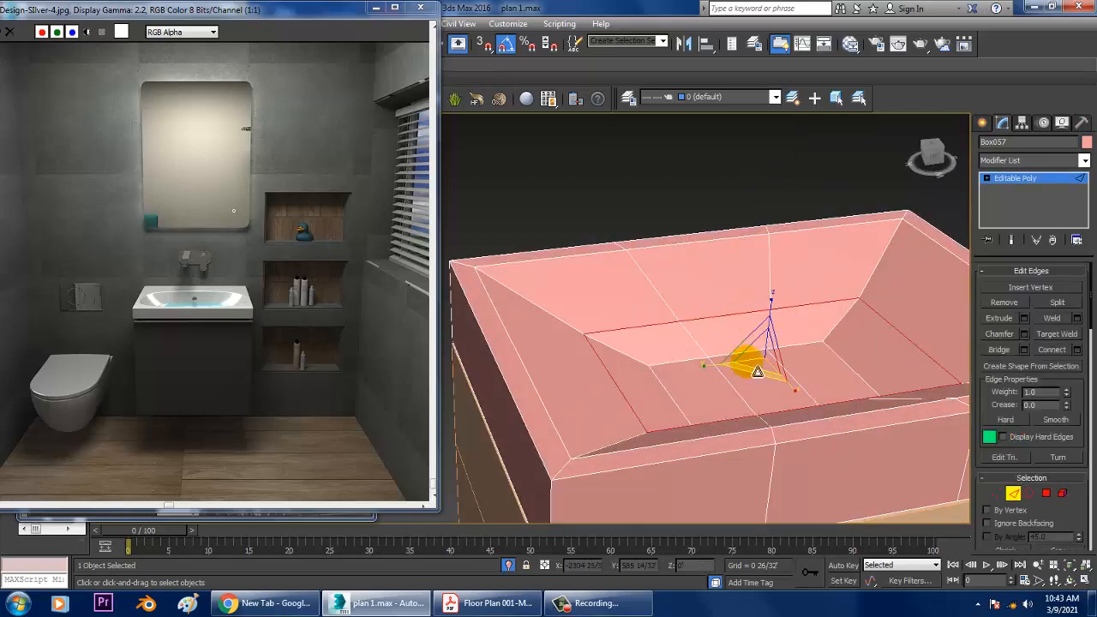
mouse_move(771, 364)
left_mouse_down()
mouse_move(761, 358)
mouse_move(776, 350)
left_mouse_up()
middle_click_drag(776, 349, 813, 335, "alt")
scroll(845, 359, "up", 3)
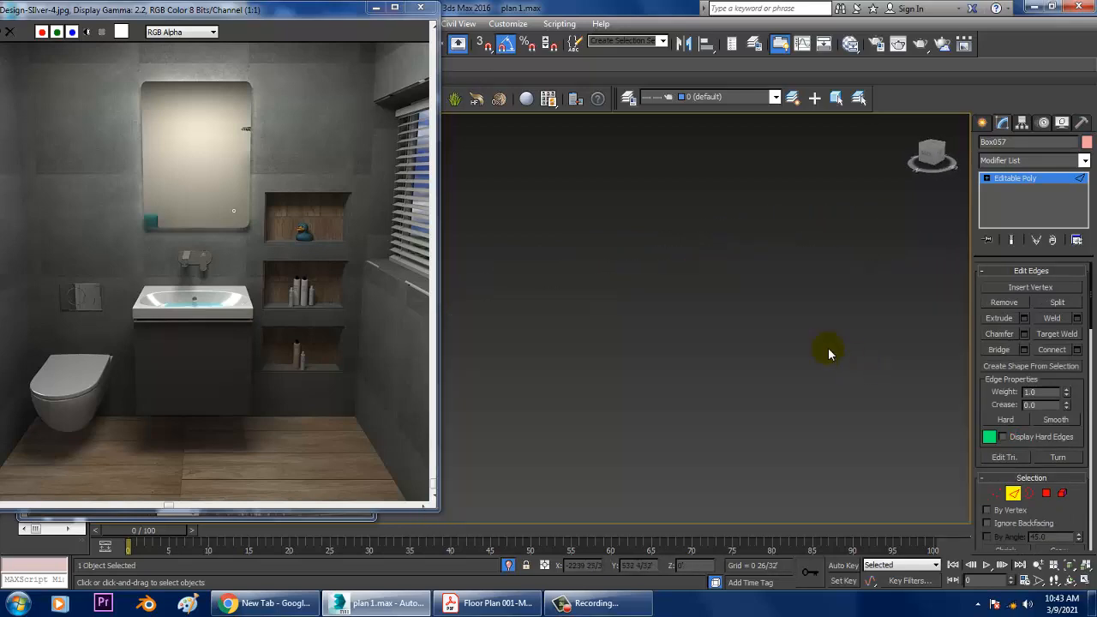
scroll(814, 353, "down", 5)
scroll(786, 358, "up", 4)
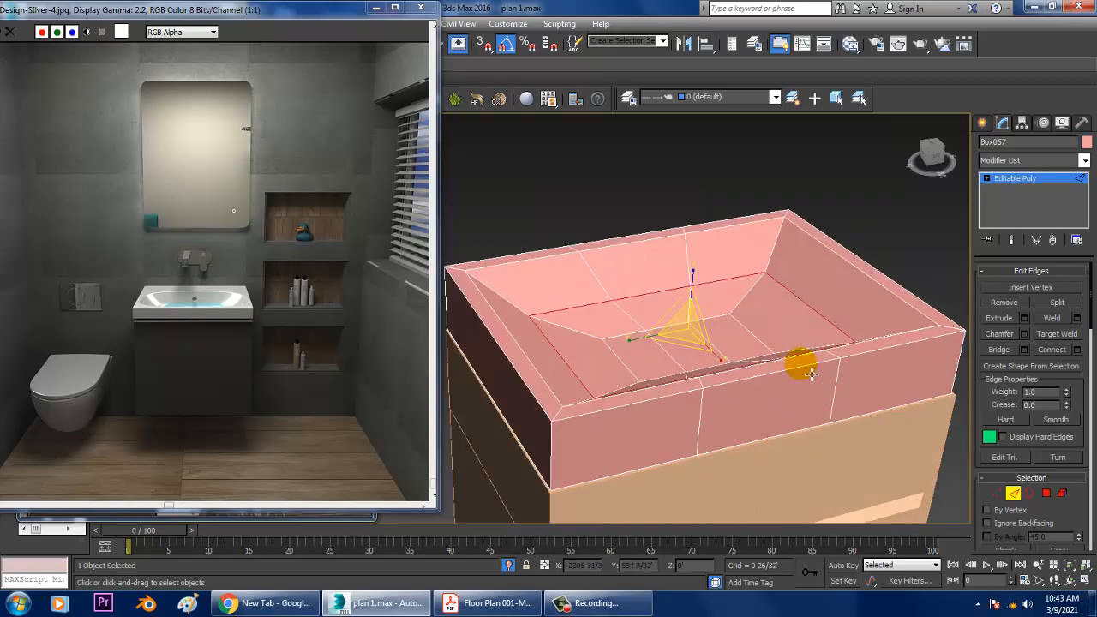
Step: Select the ring of vertical edges on the basin's outer walls and connect them with 2 segments and a pinch of 60
middle_click_drag(946, 363, 849, 283, "alt")
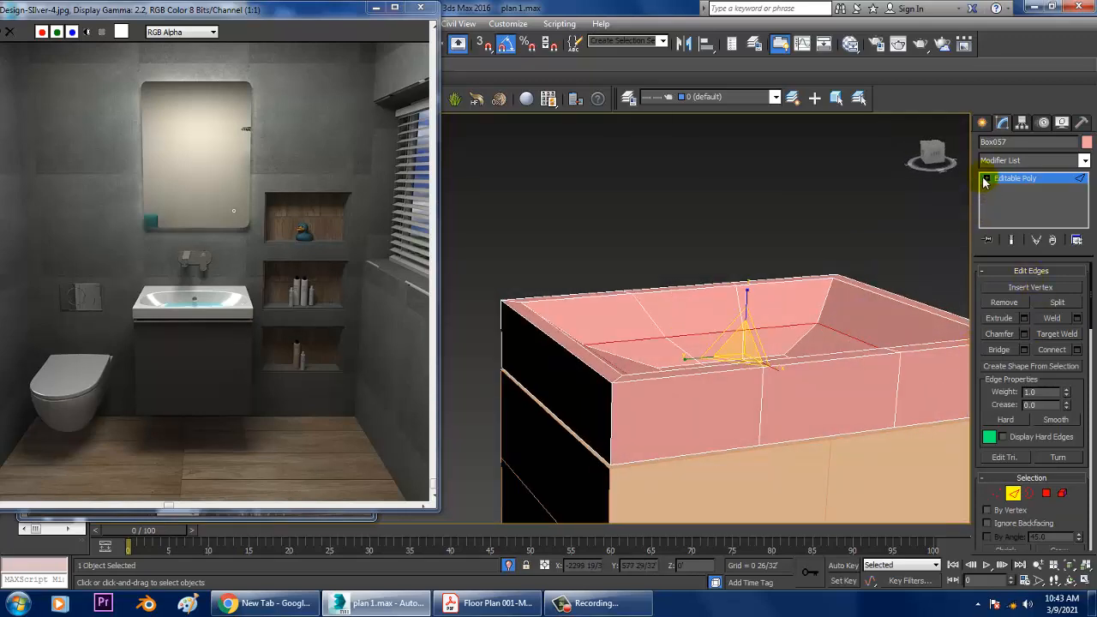
left_click(986, 180)
left_click(612, 426)
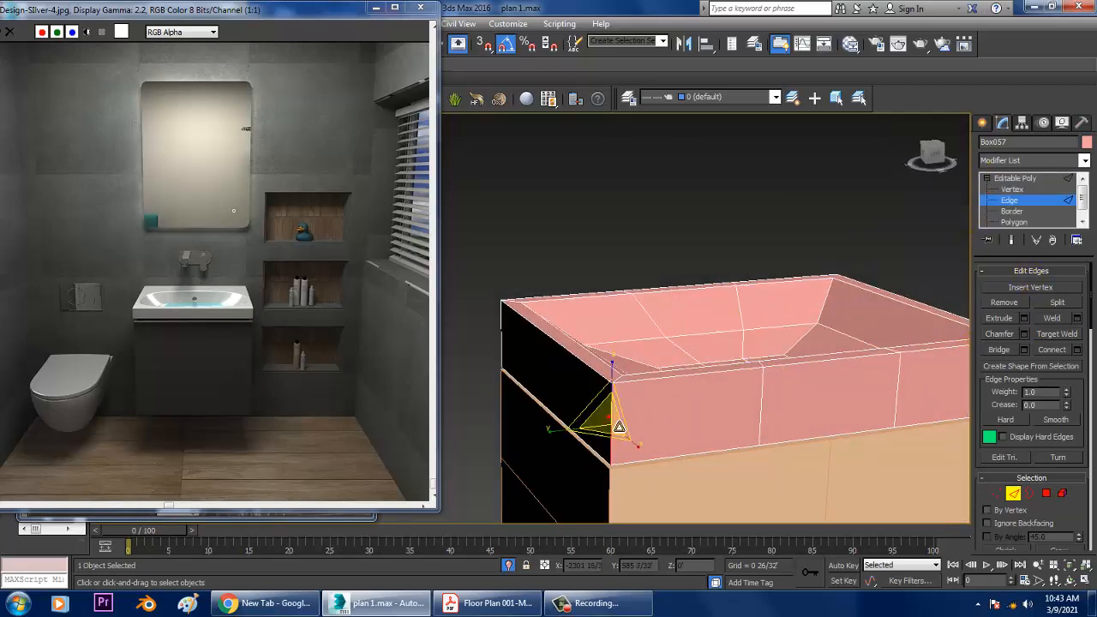
key("alt+r")
left_click(1078, 350)
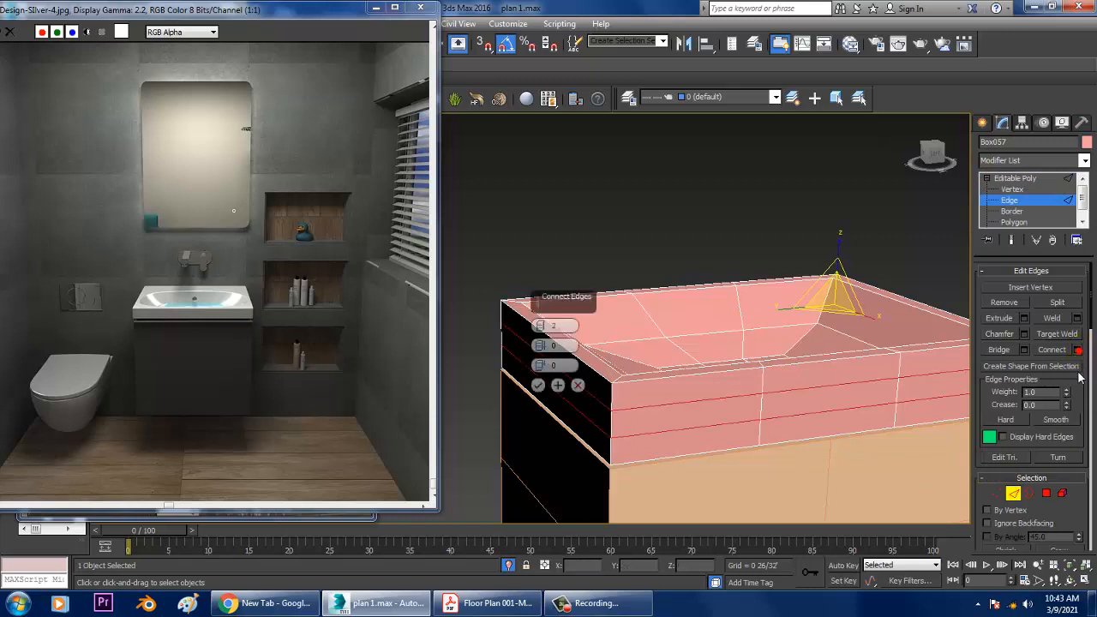
left_click_drag(538, 346, 530, 164)
left_click(522, 163)
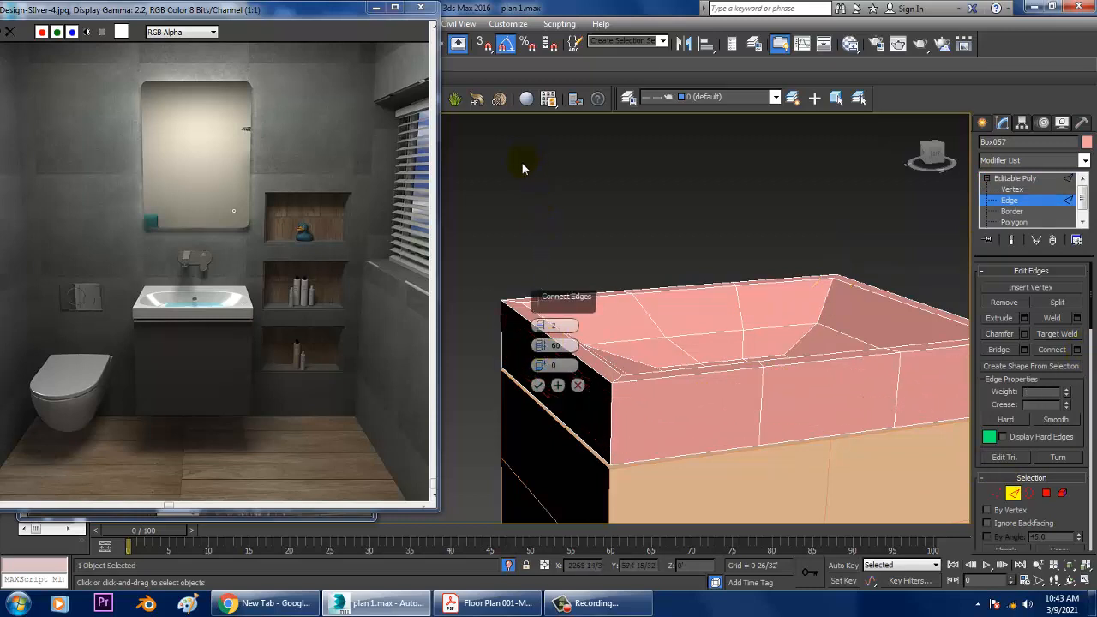
left_click(537, 386)
middle_click_drag(540, 390, 838, 283, "alt")
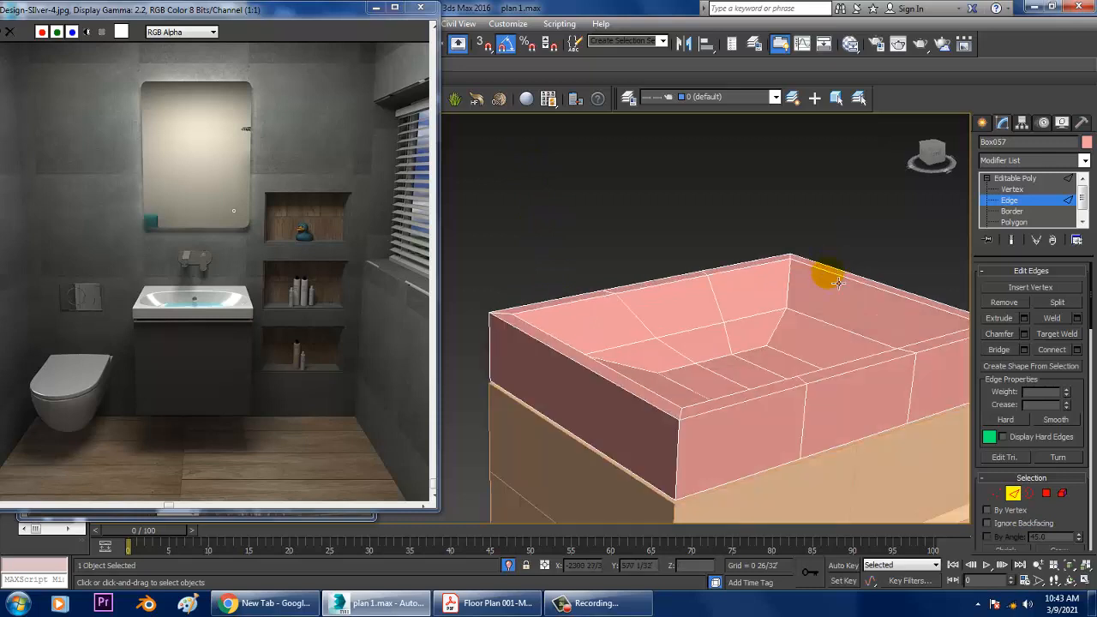
left_click(686, 456)
key("alt+r")
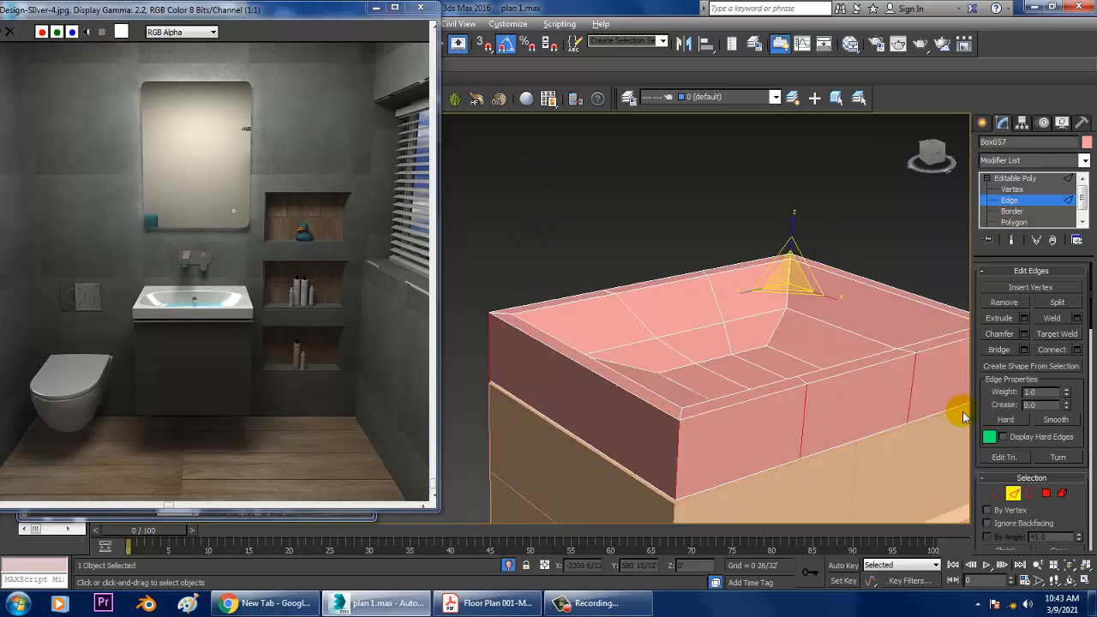
left_click(1077, 350)
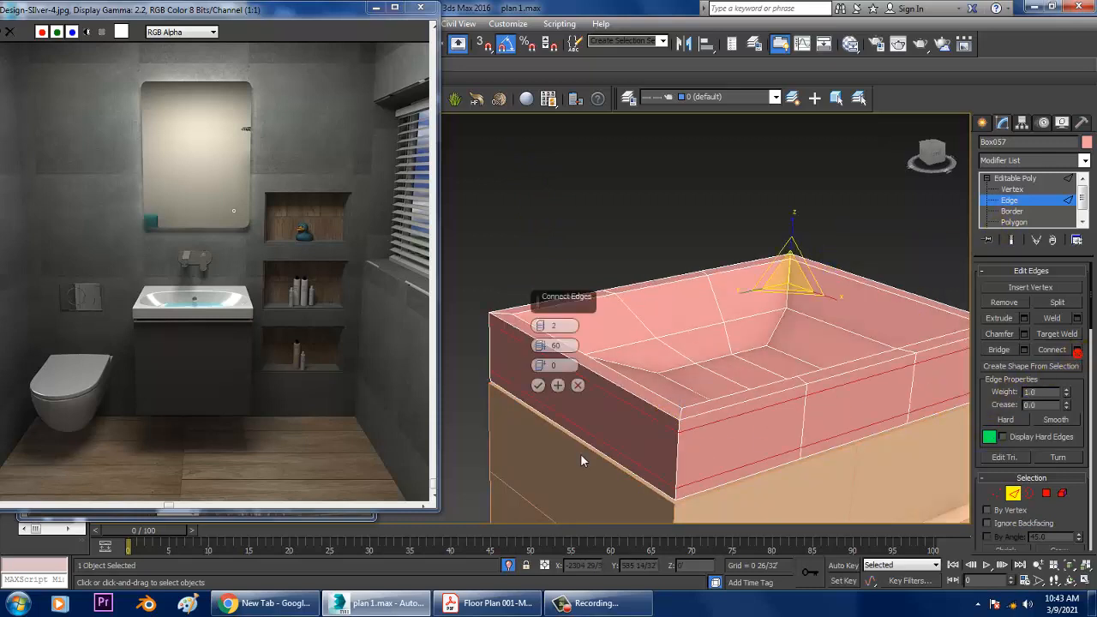
left_click(540, 386)
Step: Select the ring of lengthwise edges along the basin's rim and front and connect them with 2 segments and a pinch of 60
middle_click_drag(816, 327, 819, 353, "alt")
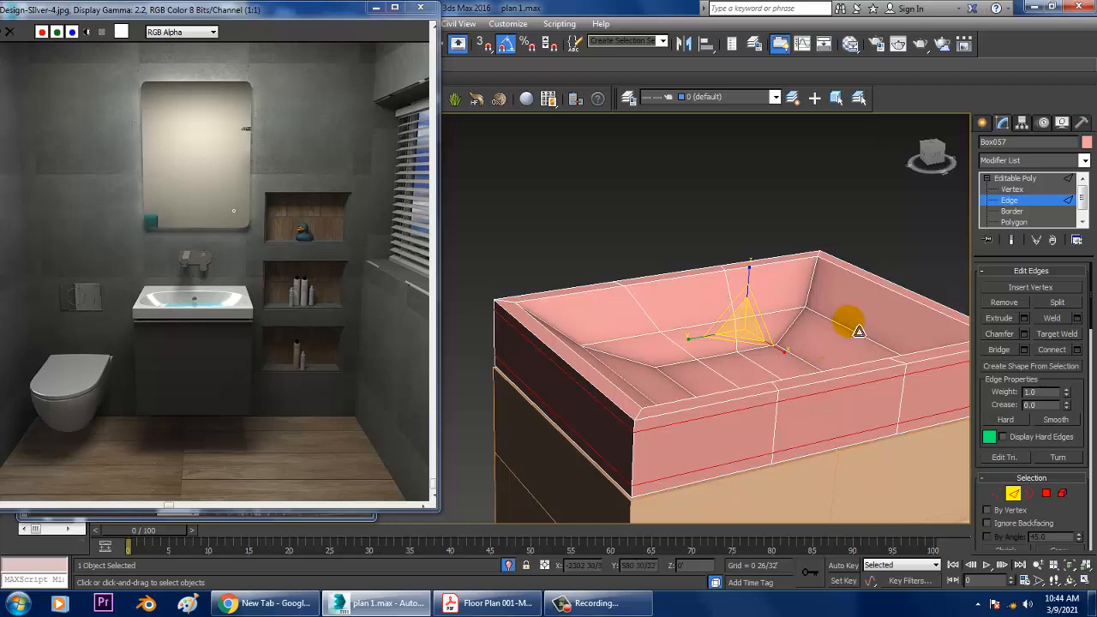
middle_click_drag(821, 263, 746, 246, "alt")
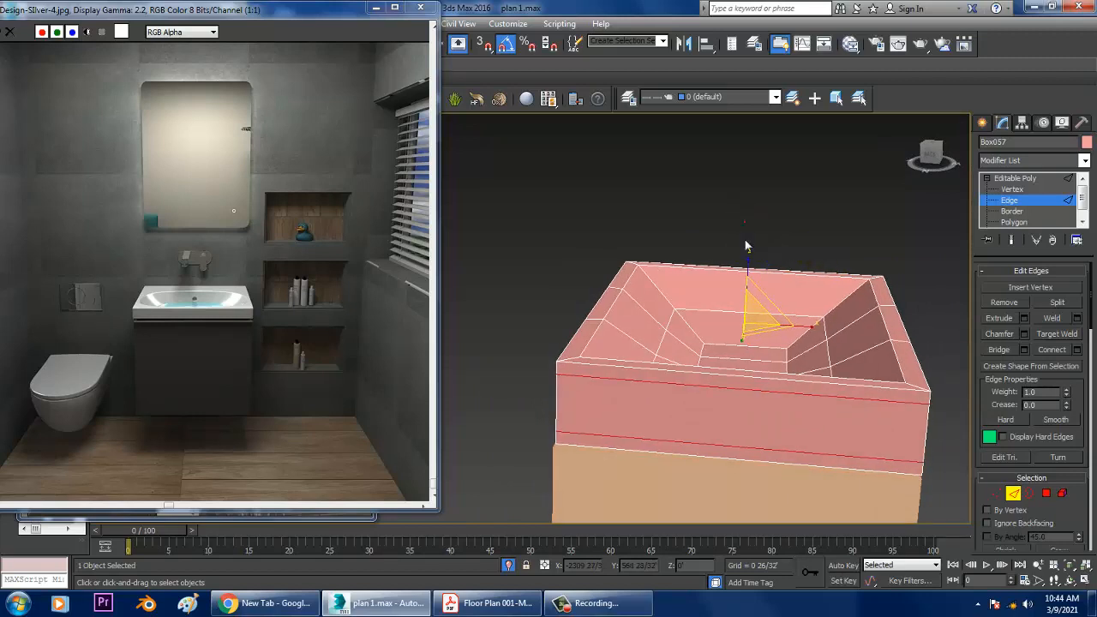
left_click_drag(757, 481, 757, 484)
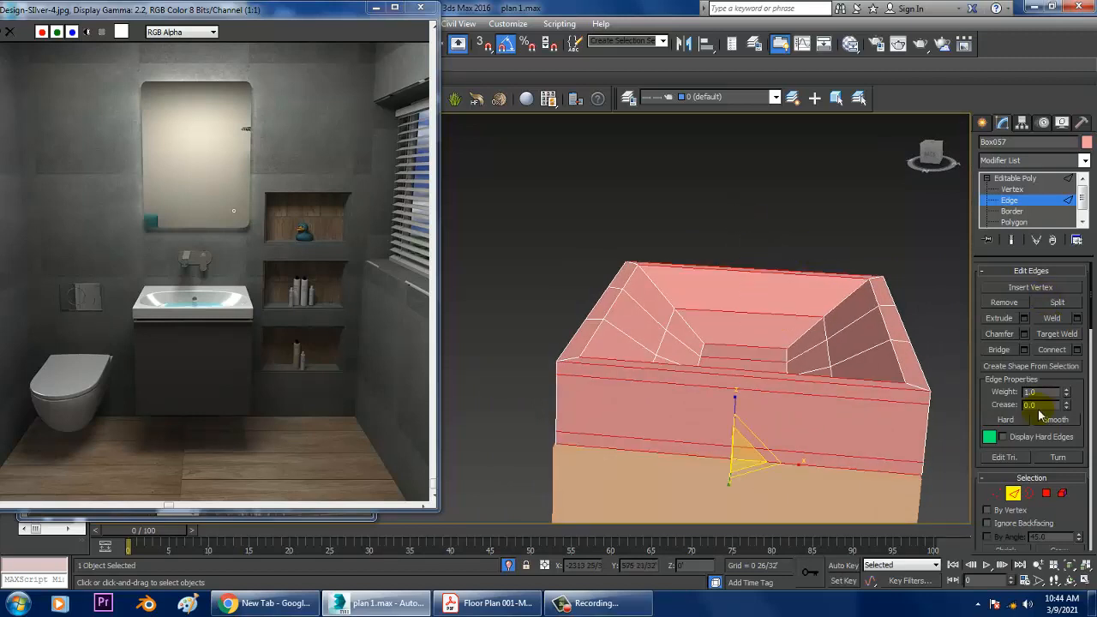
left_click(1078, 350)
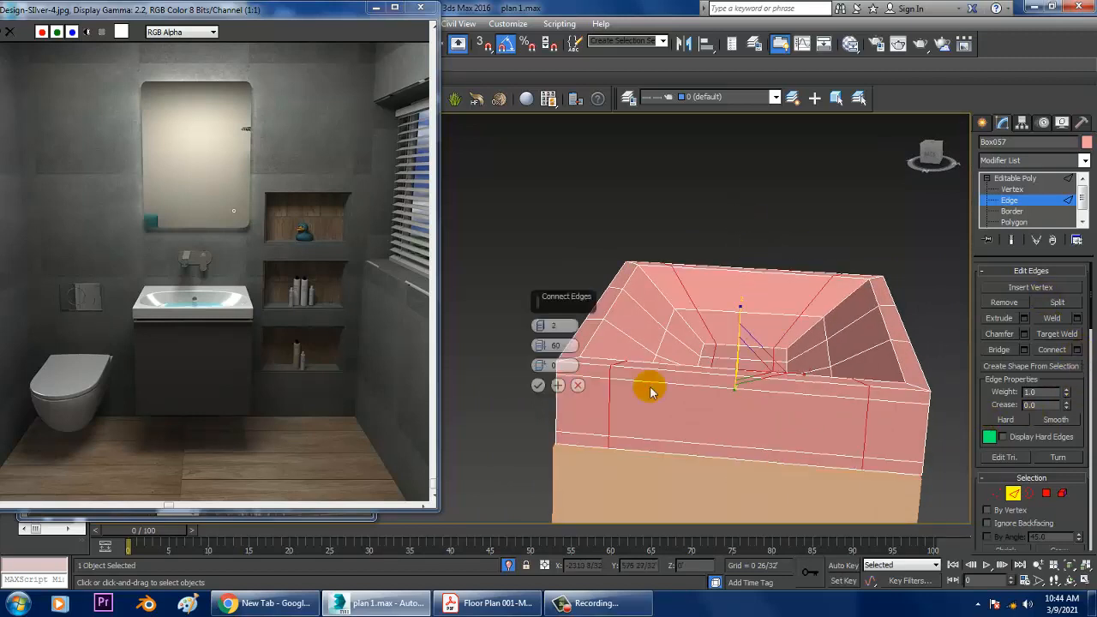
left_click(538, 385)
Step: Apply a TurboSmooth modifier with 1 iteration to the whole basin
left_click(1015, 178)
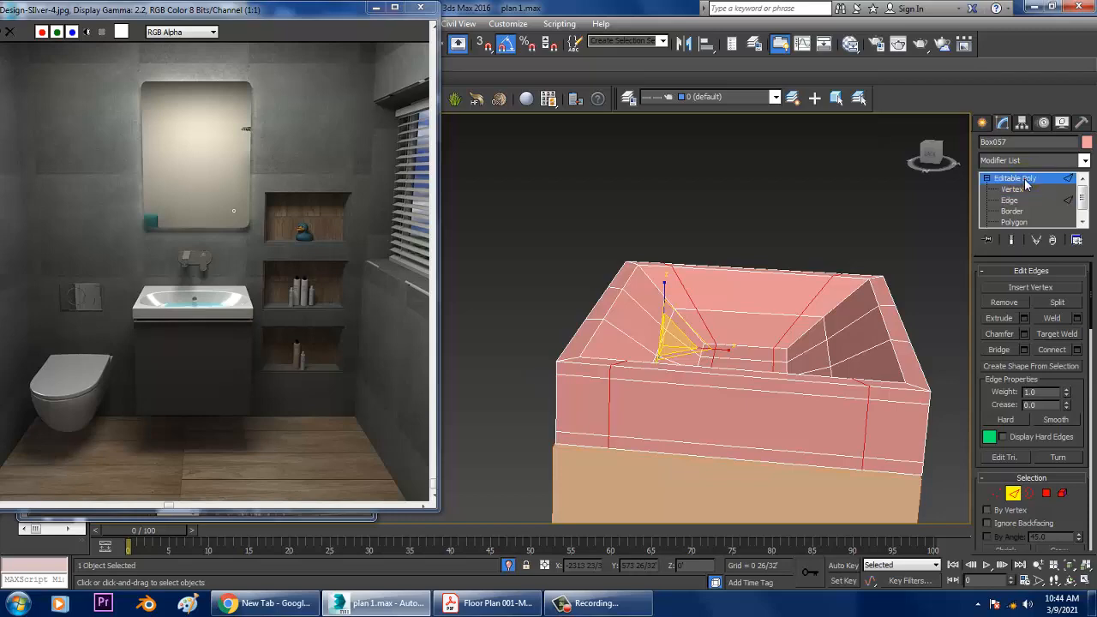
left_click(1081, 160)
scroll(1069, 189, "down", 10)
left_click(1029, 372)
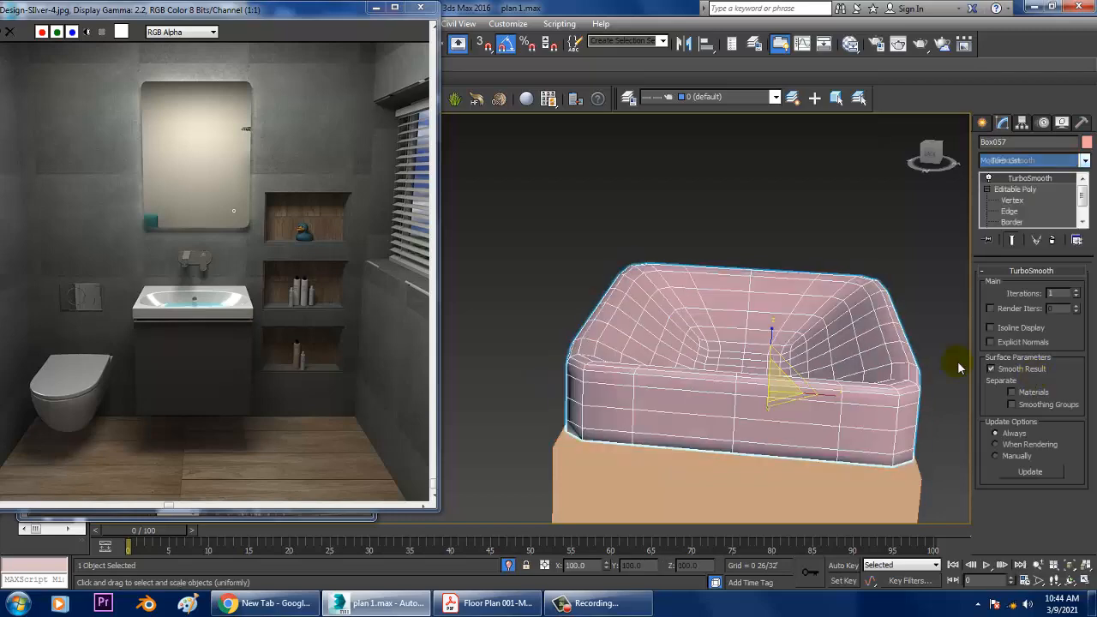
middle_click_drag(890, 341, 704, 231, "alt")
Step: End the isolation of the washbasin cabinet to bring back the rest of the scene
right_click(683, 203)
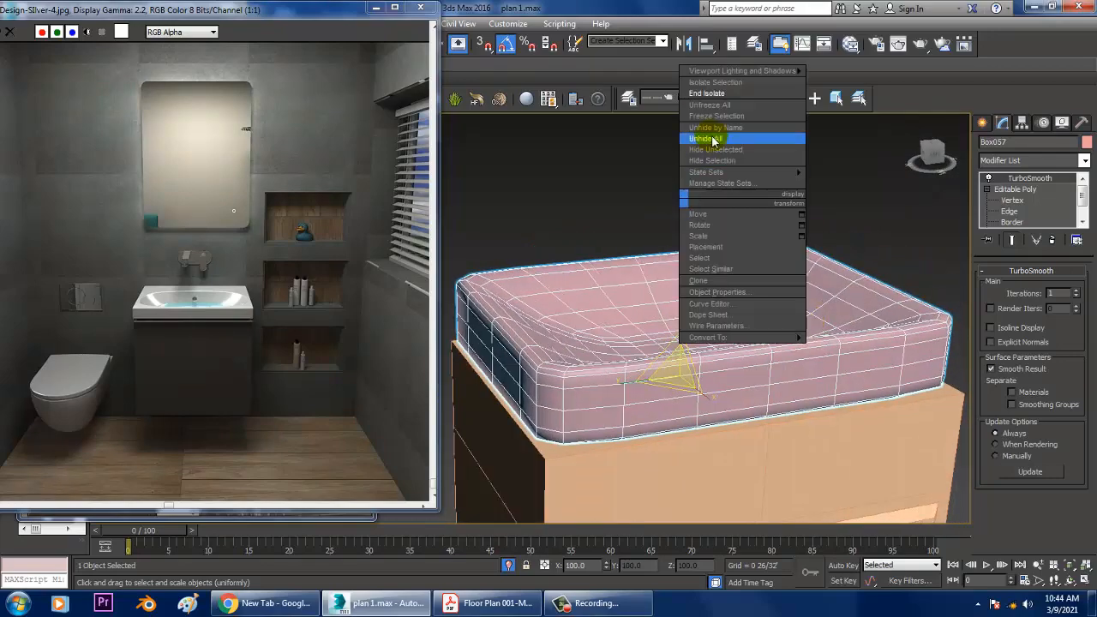
left_click(711, 94)
scroll(732, 238, "down", 5)
middle_click_drag(747, 247, 614, 211, "alt")
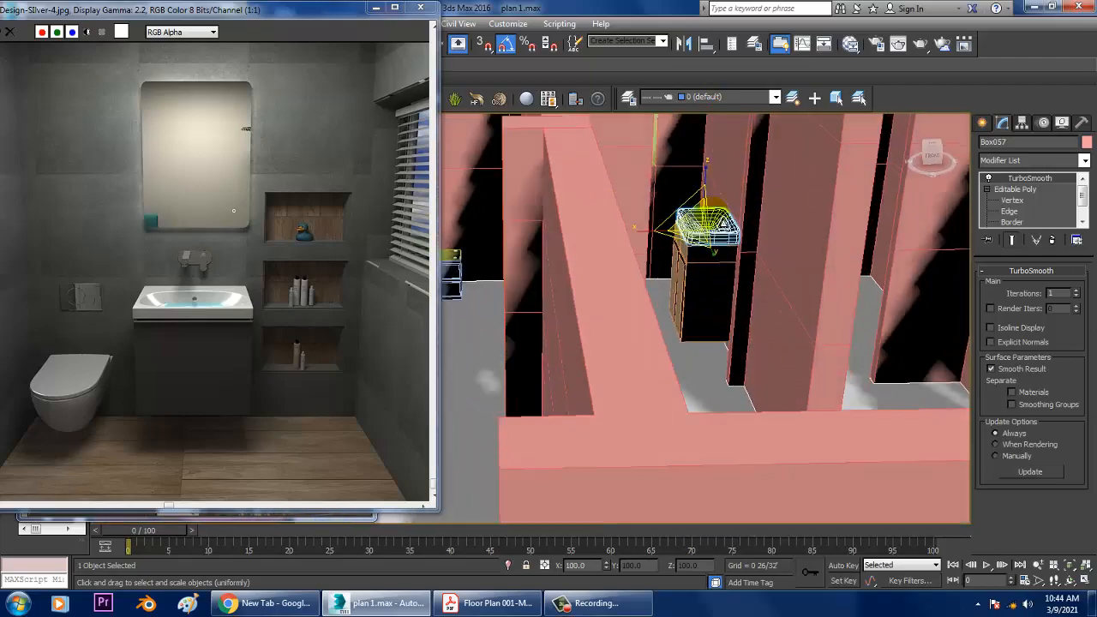
Step: Draw a rectangle spline of about 0 13/32' by 0 23/32' on the wall just behind the basin using AutoGrid
scroll(727, 224, "up", 5)
middle_click_drag(727, 224, 929, 261, "alt")
scroll(772, 289, "down", 4)
key("w")
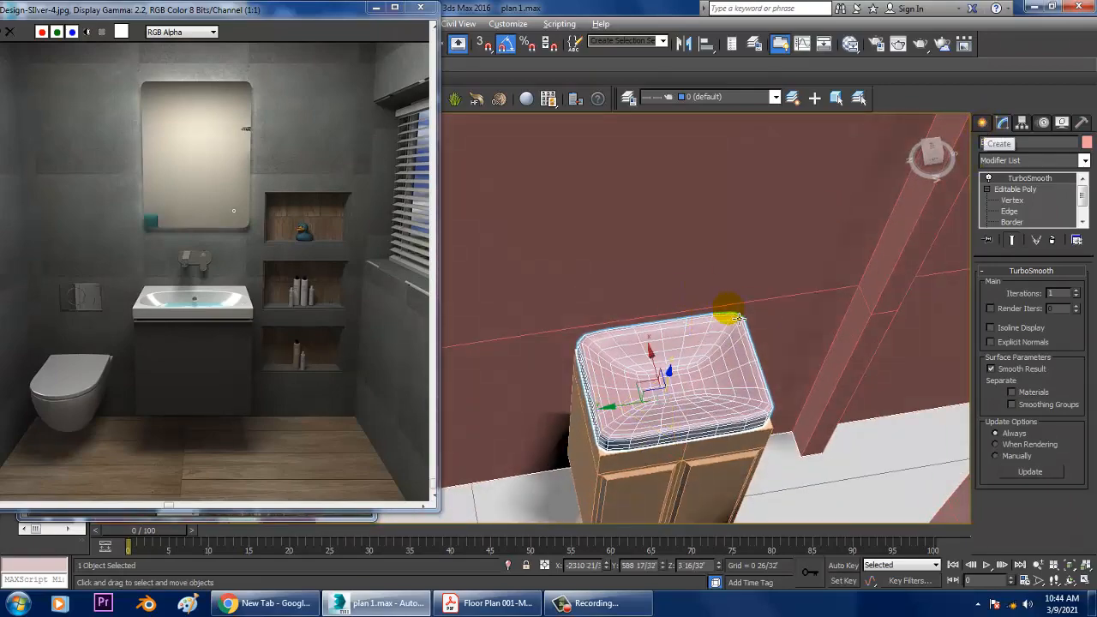
mouse_move(725, 311)
middle_mouse_down("alt")
mouse_move(708, 228)
mouse_move(700, 301)
mouse_move(597, 313)
mouse_move(708, 268)
mouse_move(735, 274)
mouse_move(730, 308)
middle_mouse_up("alt")
scroll(725, 312, "up", 3)
left_click(983, 124)
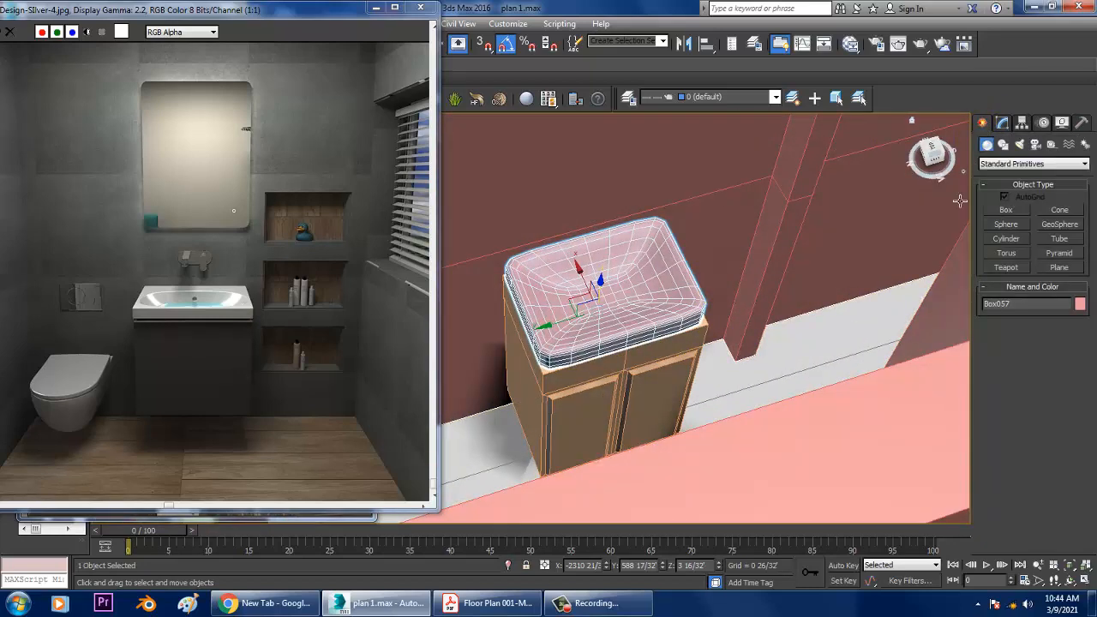
left_click(1002, 143)
left_click(1040, 221)
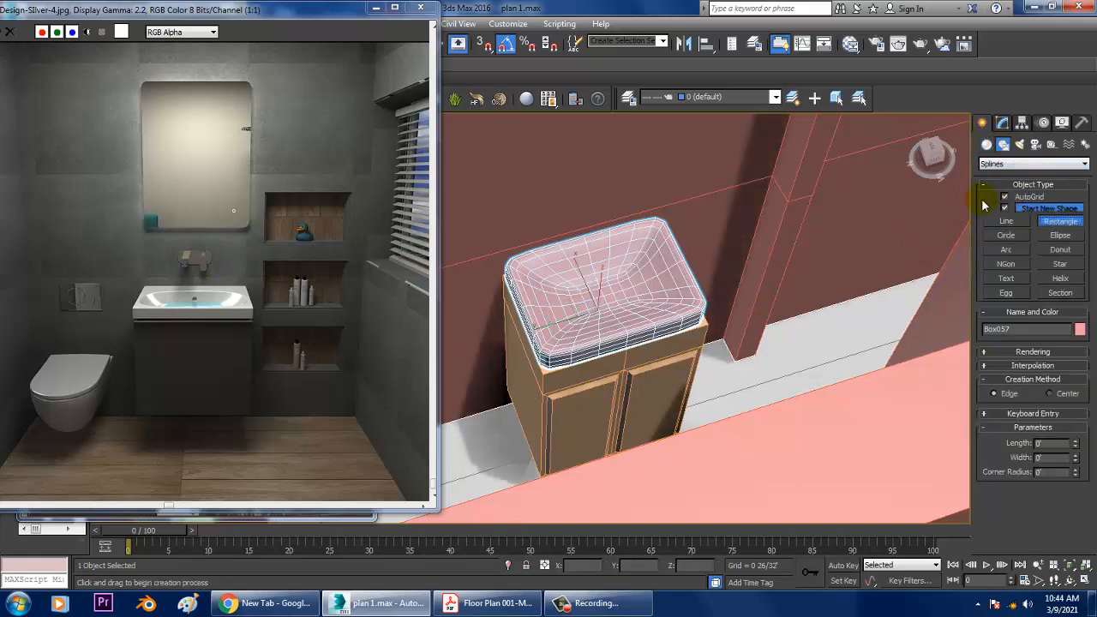
left_click_drag(556, 215, 636, 224)
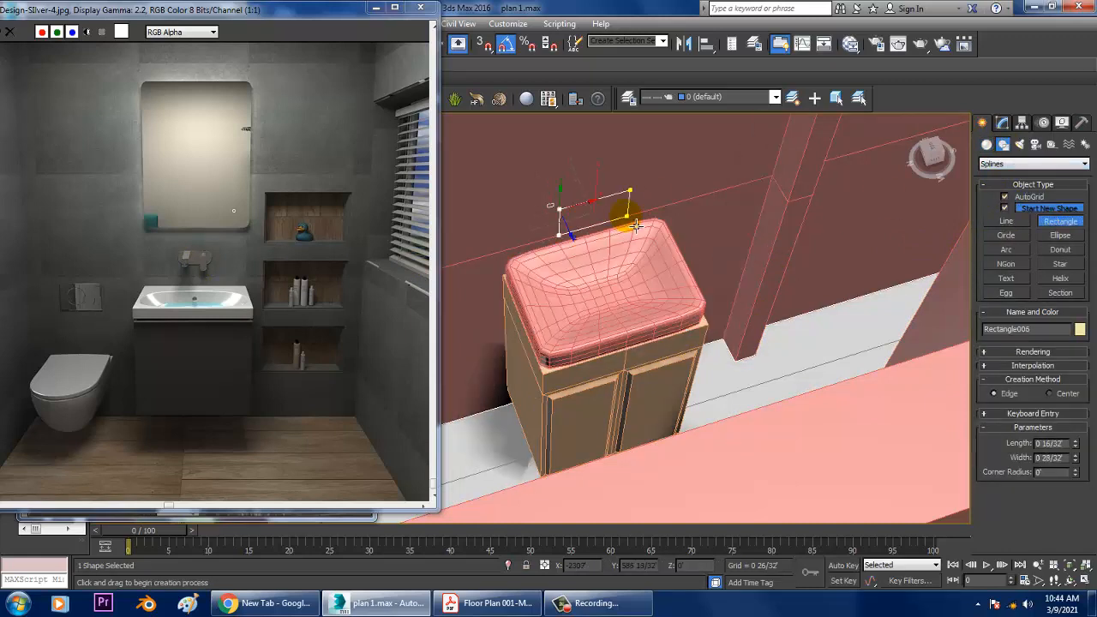
Step: Delete the stray extra rectangle shape beside the new one behind the basin
key("w")
middle_click_drag(619, 224, 572, 222, "alt")
left_click(562, 228)
left_click(562, 222)
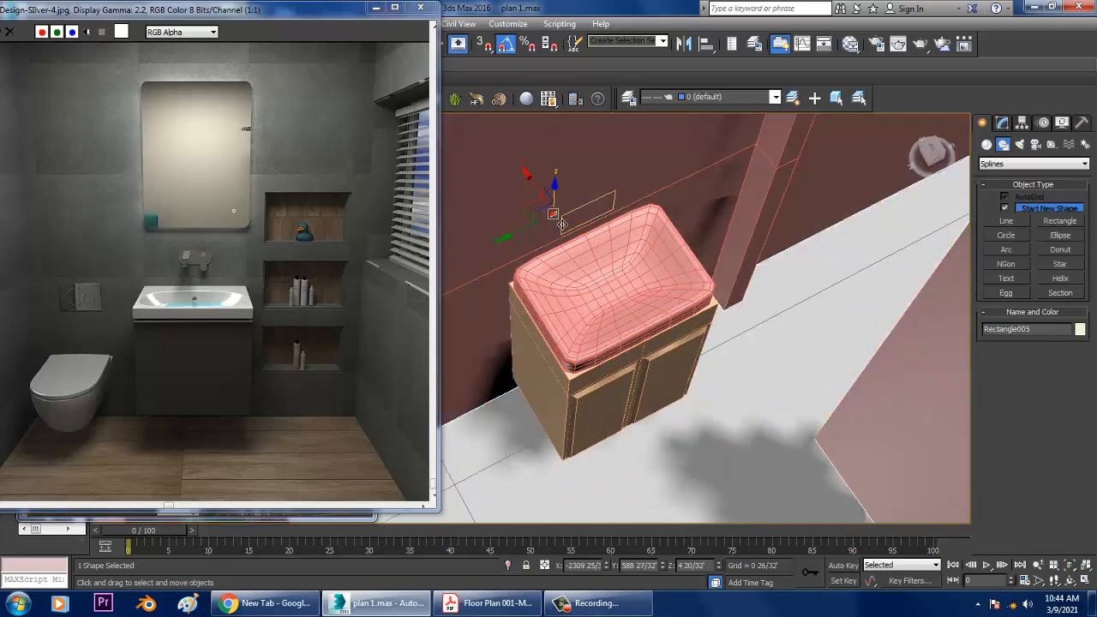
key("Delete")
Step: Convert the wall rectangle behind the basin to an editable spline and select all four of its vertices
left_click(588, 220)
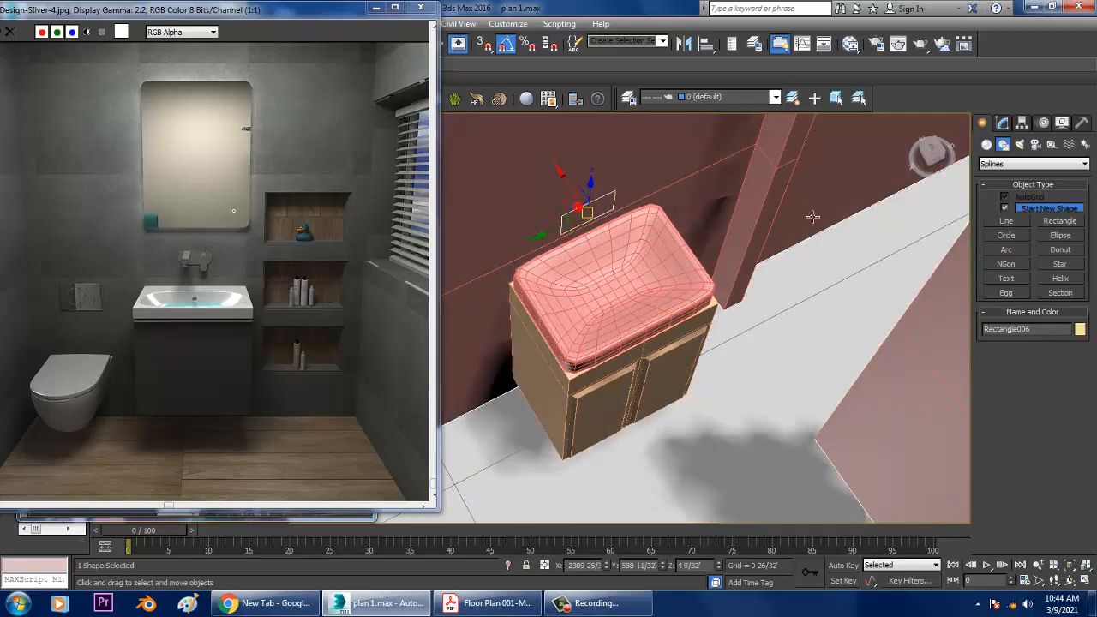
left_click(1003, 124)
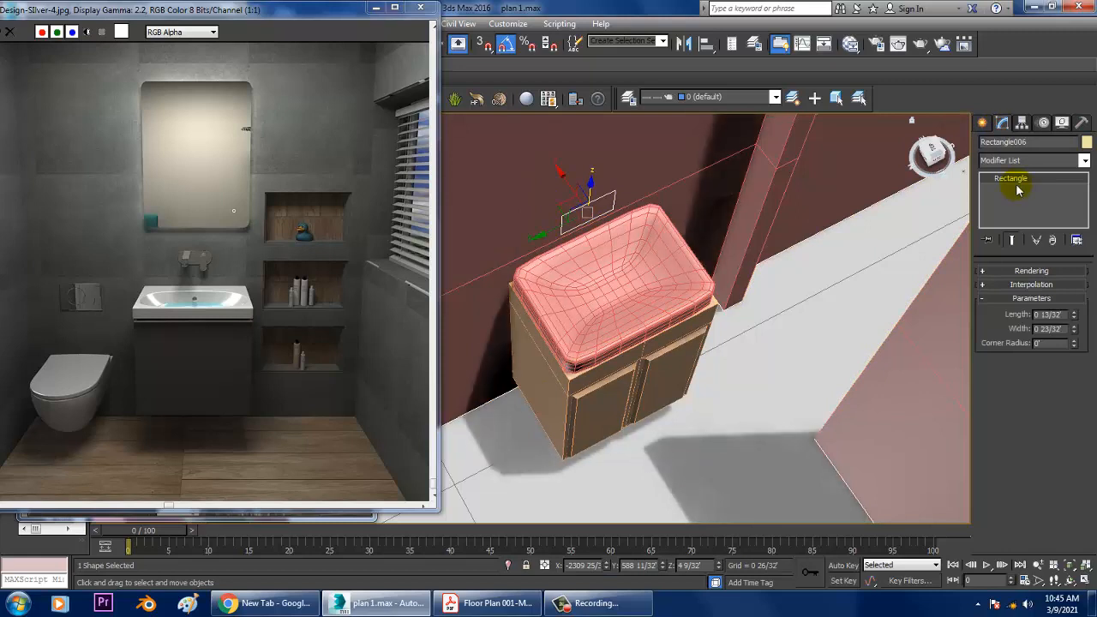
right_click(1015, 182)
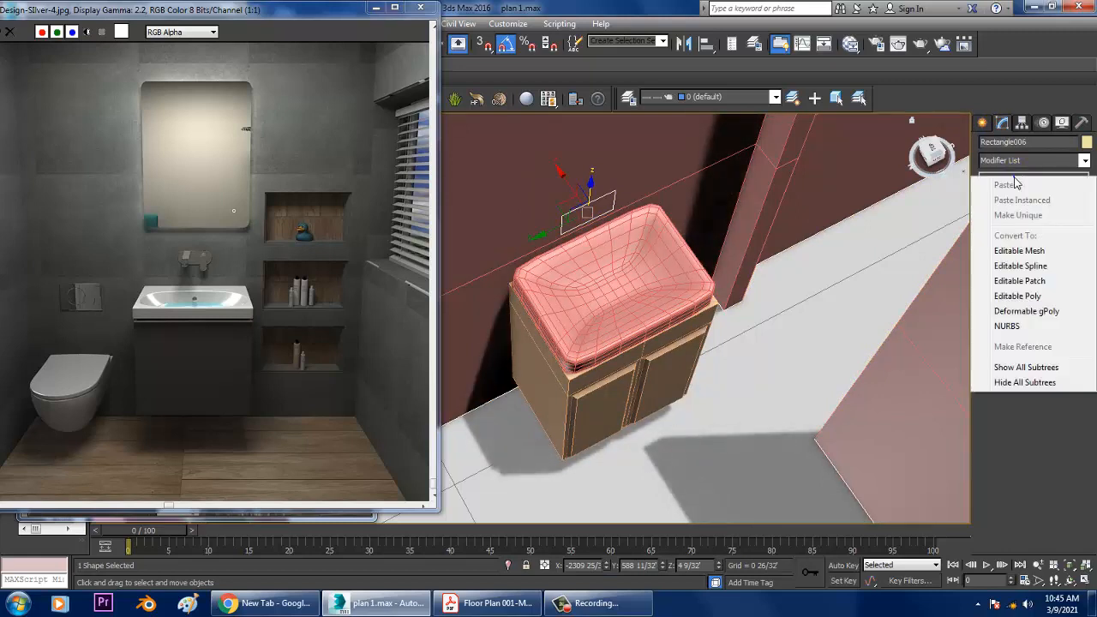
left_click(1033, 262)
left_click(987, 178)
left_click(1012, 189)
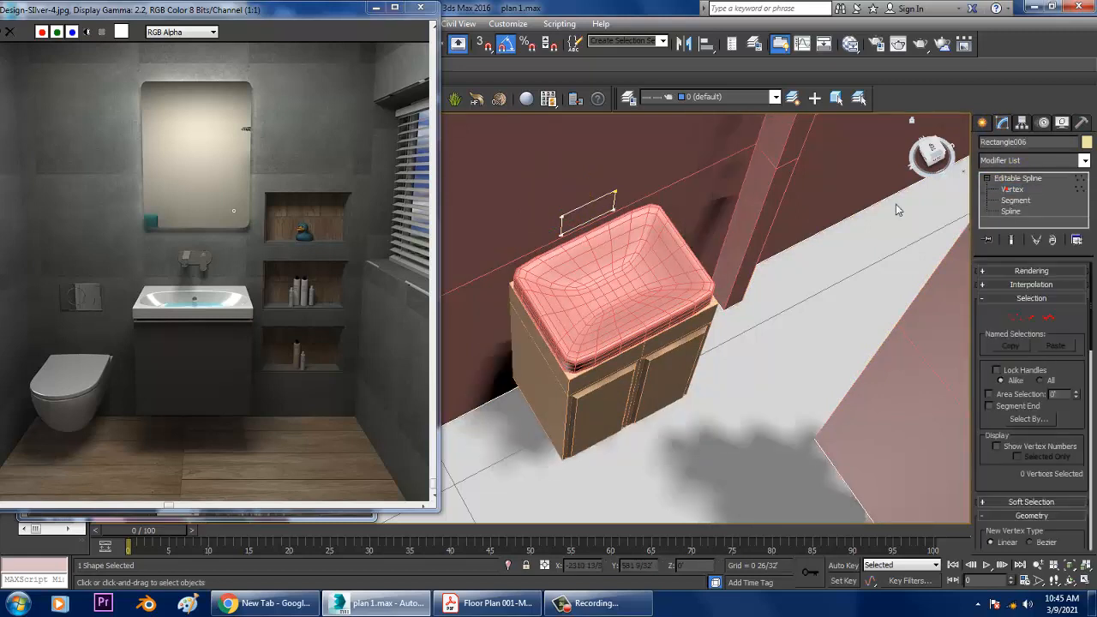
left_click_drag(721, 277, 721, 277)
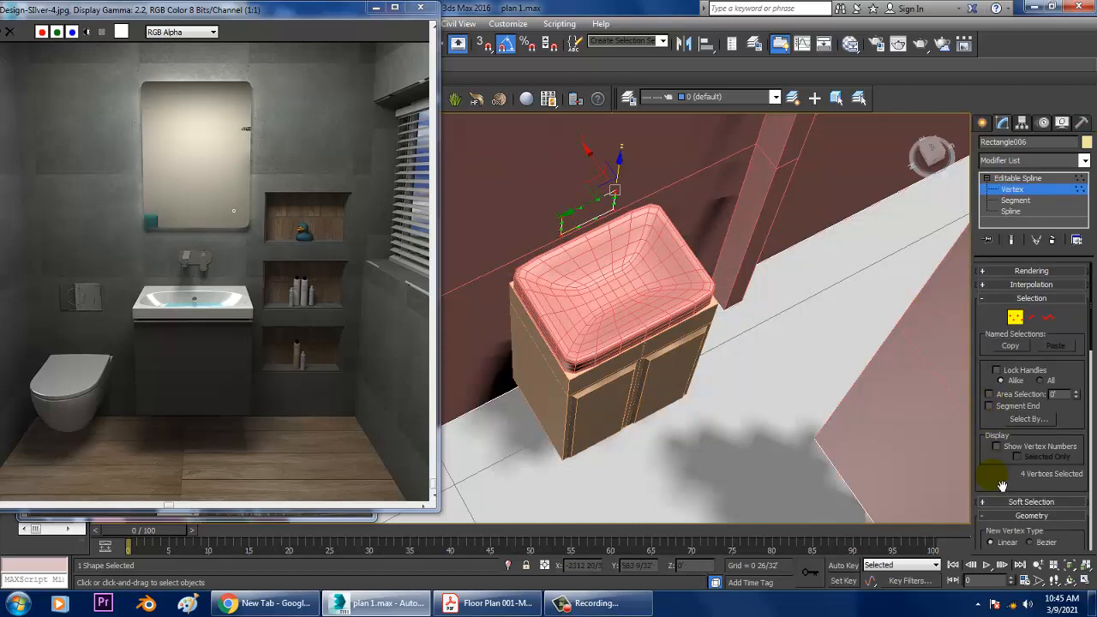
Step: Fillet the rectangle's four corners by about 0 13/32' to give it fully rounded ends
scroll(1002, 486, "down", 5)
scroll(1061, 474, "down", 7)
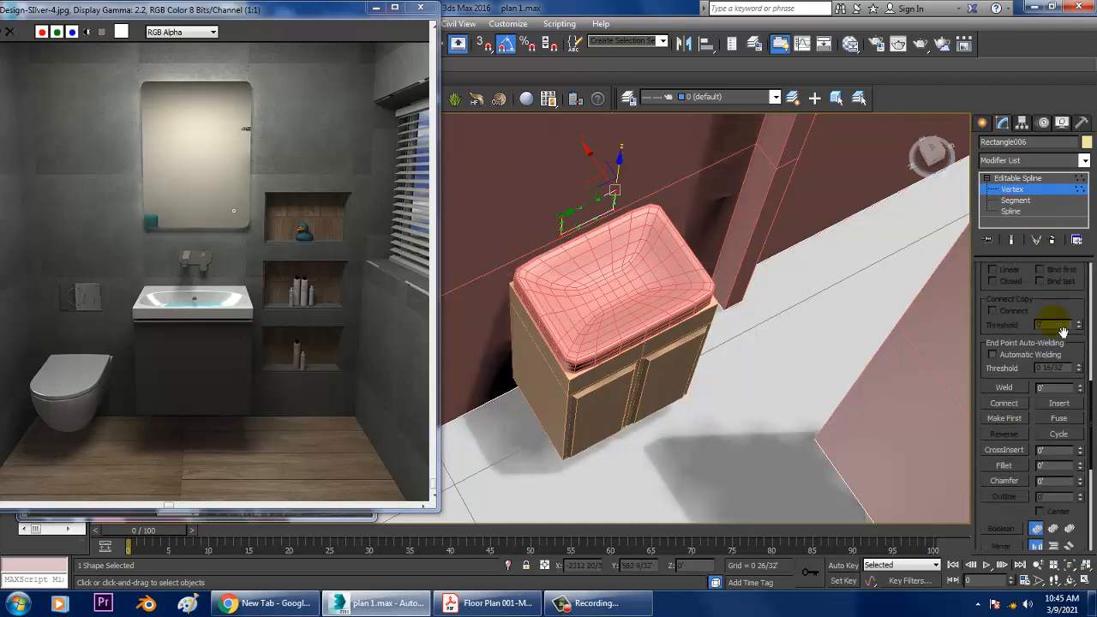
left_click(1004, 466)
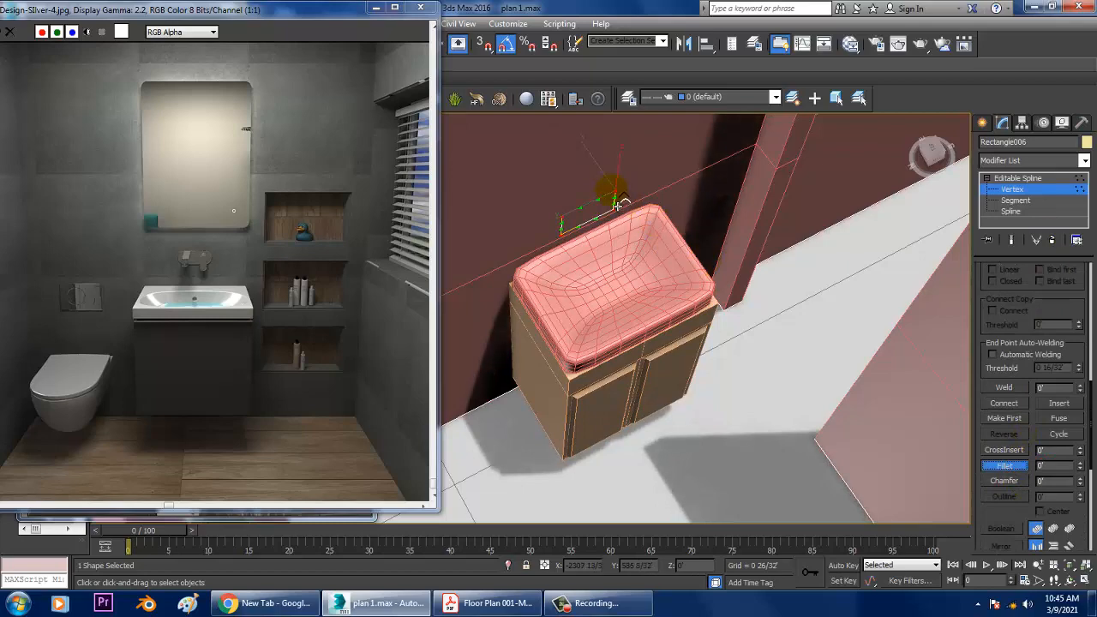
left_click_drag(617, 204, 613, 181)
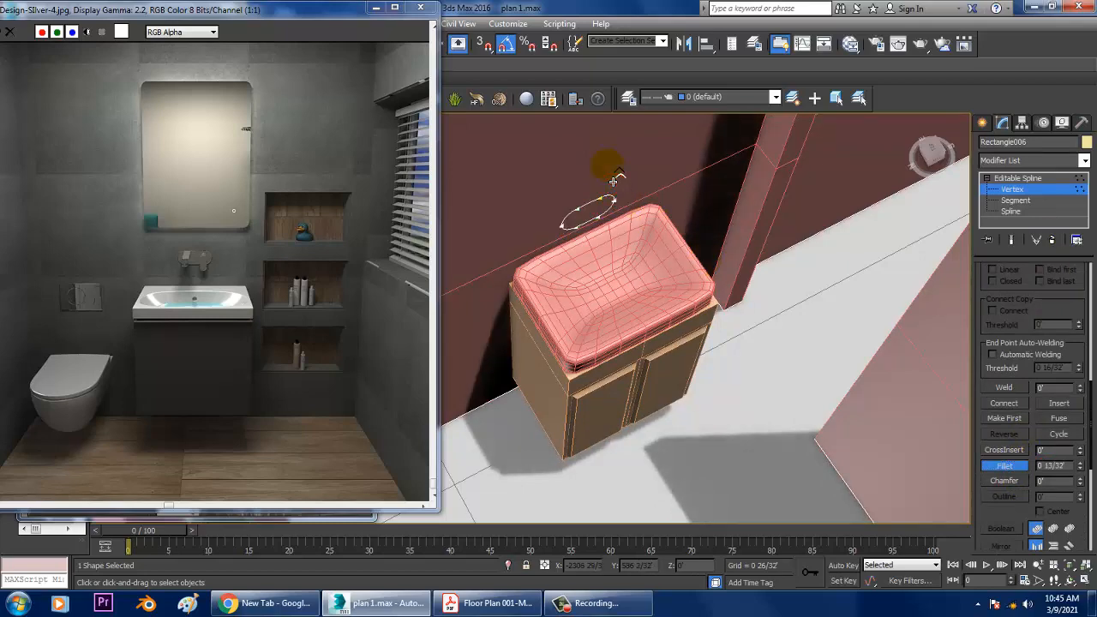
right_click(625, 270)
Step: Apply an Extrude modifier to the rounded wall shape with an amount of 0 1/32'
middle_click_drag(615, 208, 632, 214, "alt")
scroll(631, 207, "up", 5)
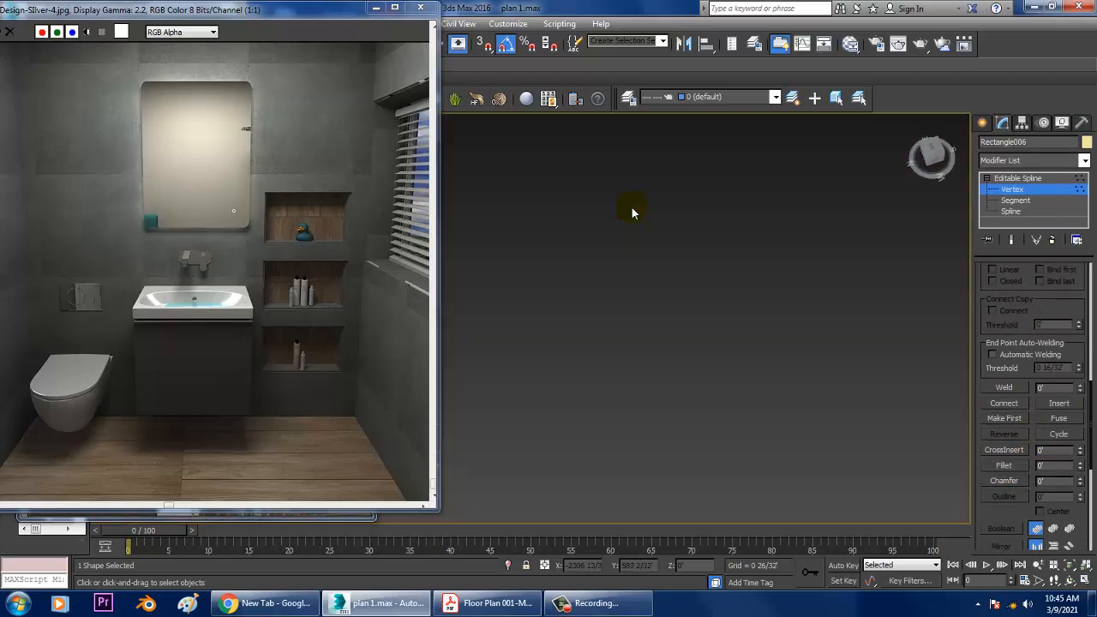
key("z")
scroll(660, 264, "down", 3)
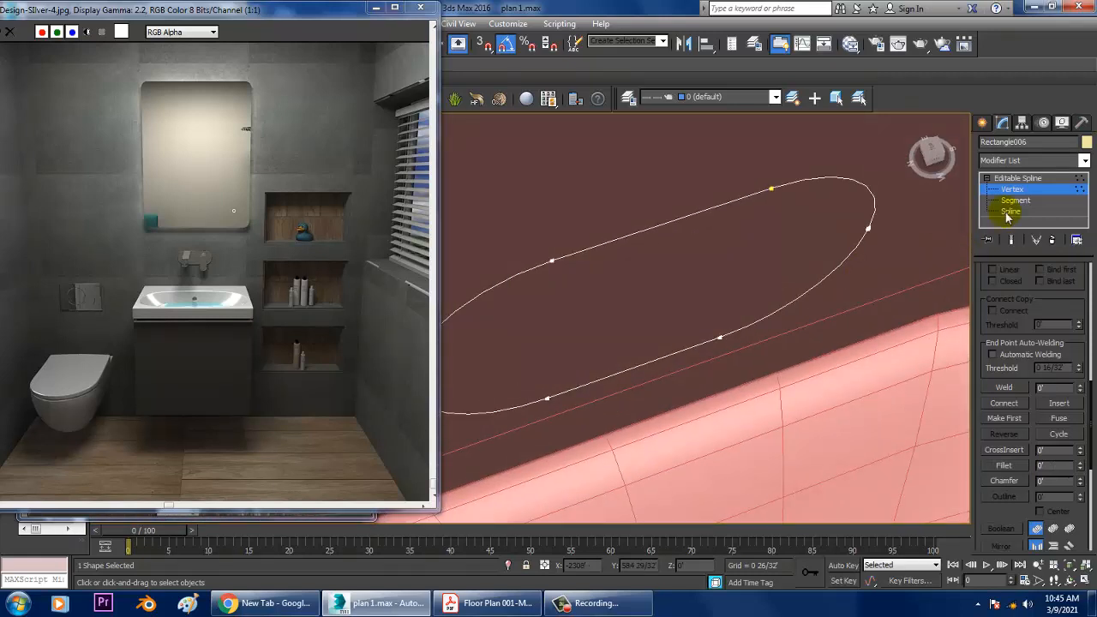
left_click(1023, 189)
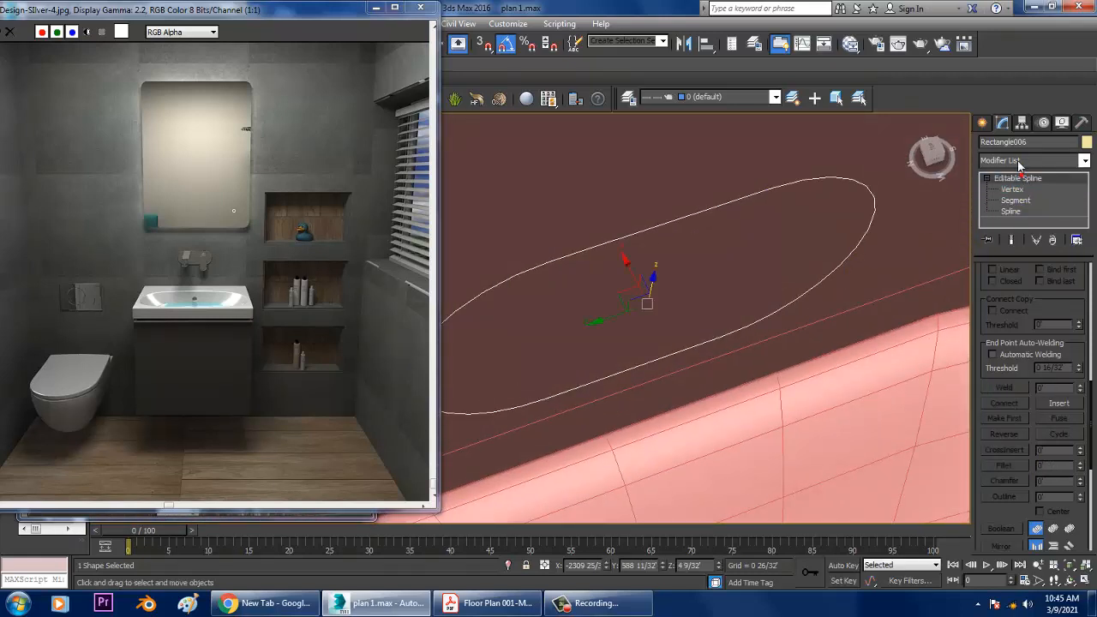
key("e")
left_click(1027, 162)
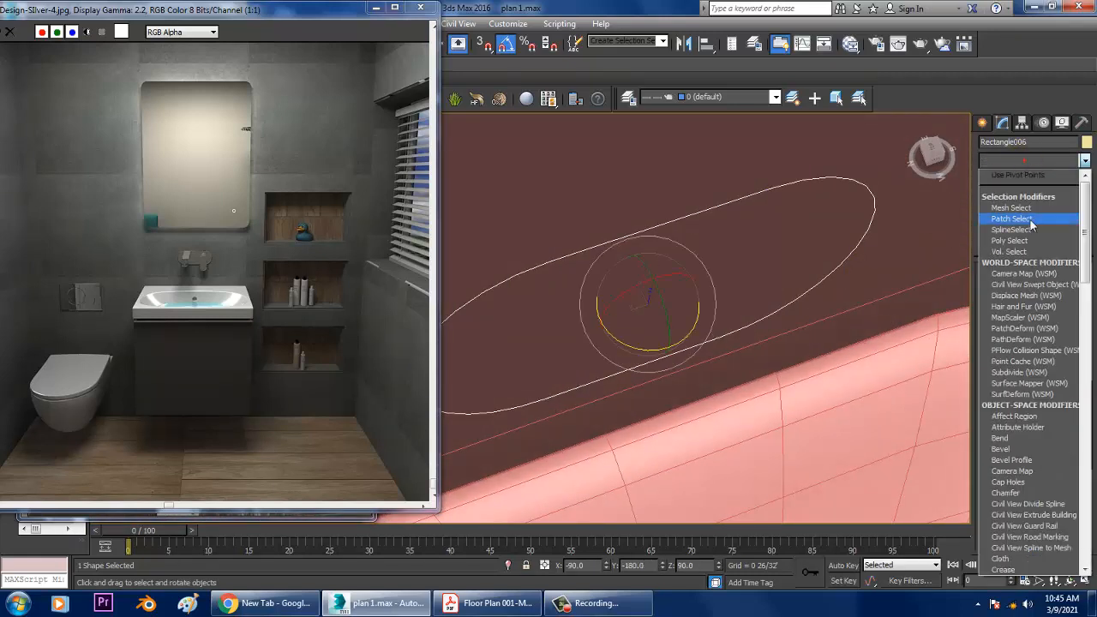
key("e")
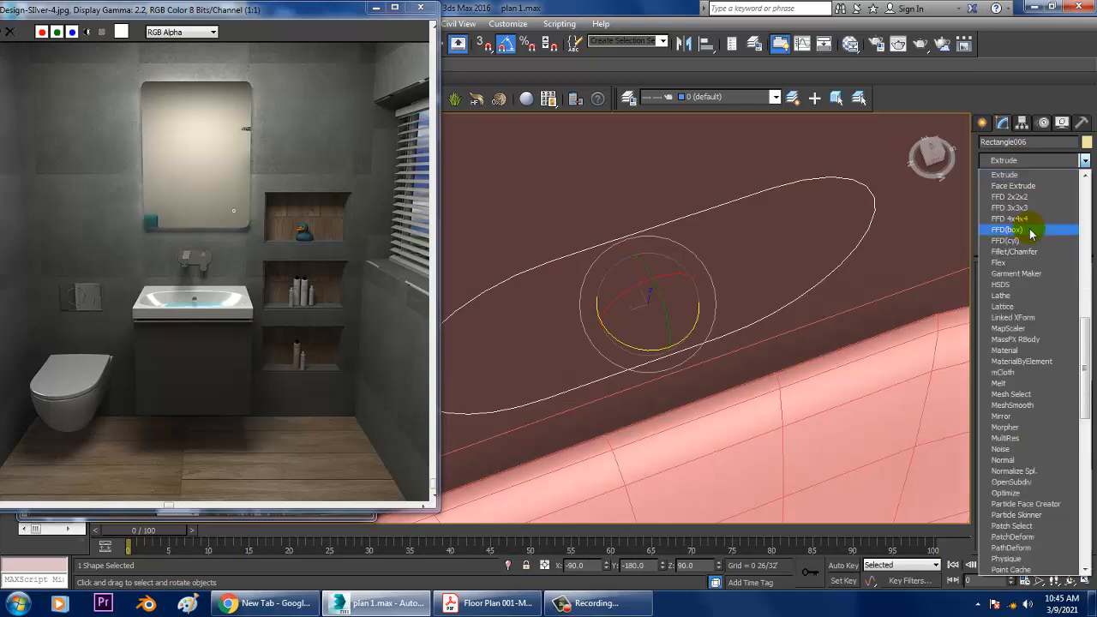
left_click(1016, 175)
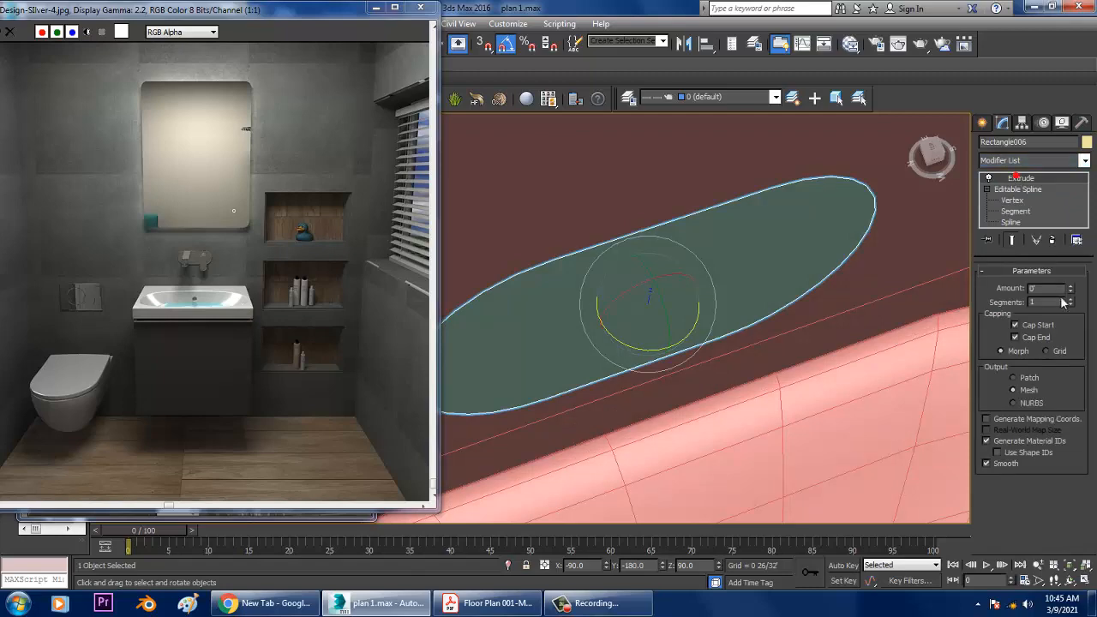
left_click_drag(1072, 294, 1073, 292)
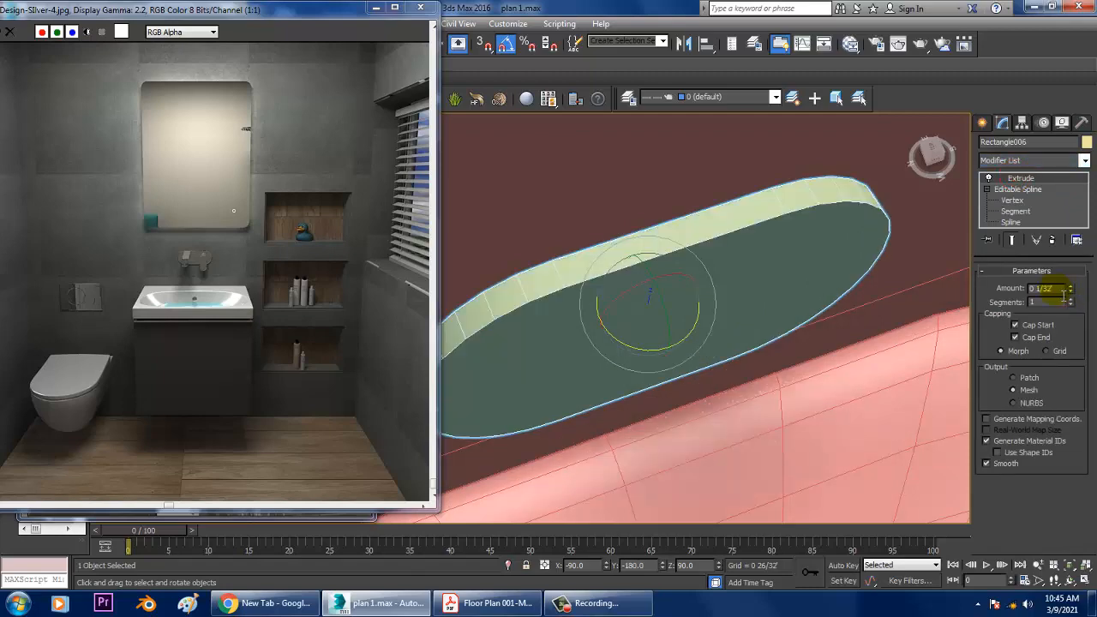
Step: Scale the rounded wall plate behind the basin to make it thinner
middle_click_drag(680, 332, 732, 319, "alt")
key("w")
key("r")
left_click_drag(690, 358, 627, 290)
key("w")
Step: Draw a three-point line for the spout in the front view, running outward from the wall plate and bending down over the basin
left_click(984, 124)
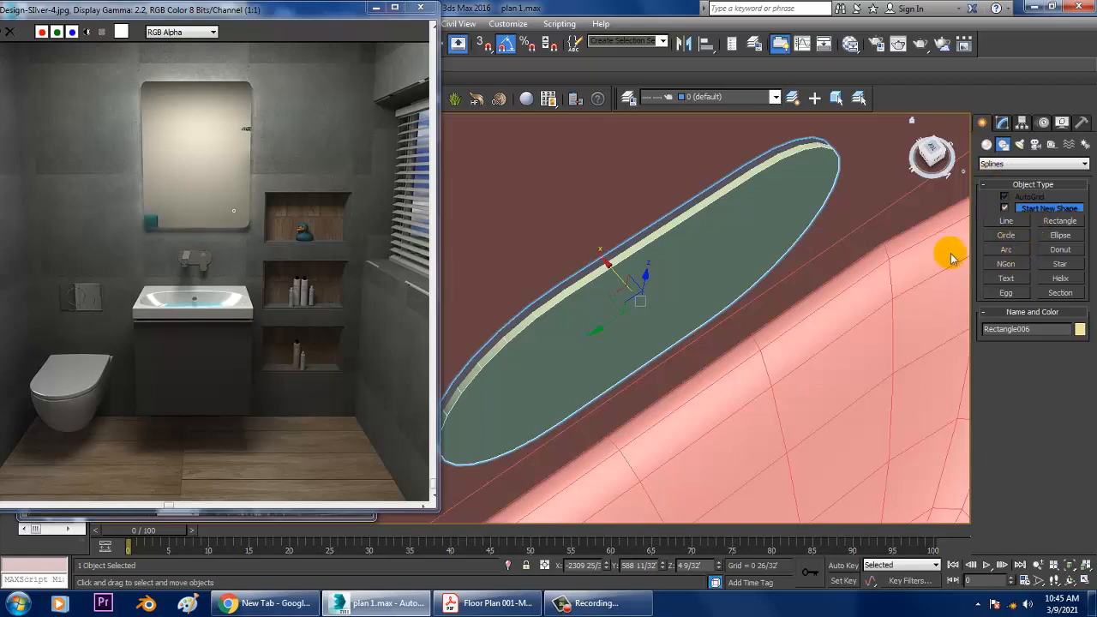
key("alt+w")
key("alt+w")
scroll(758, 254, "down", 6)
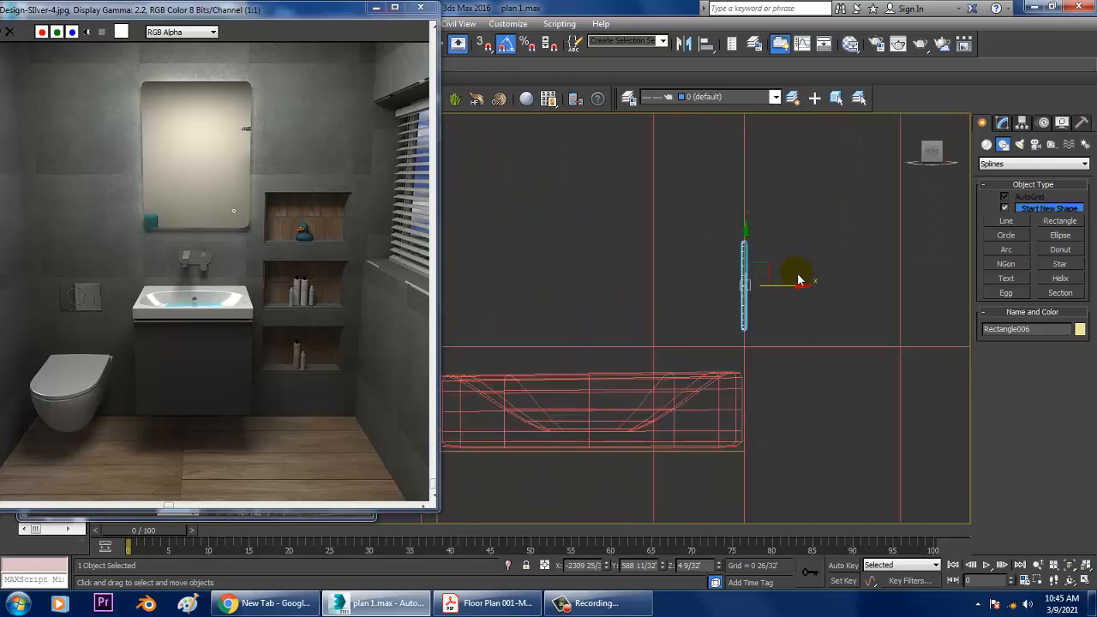
scroll(772, 275, "up", 2)
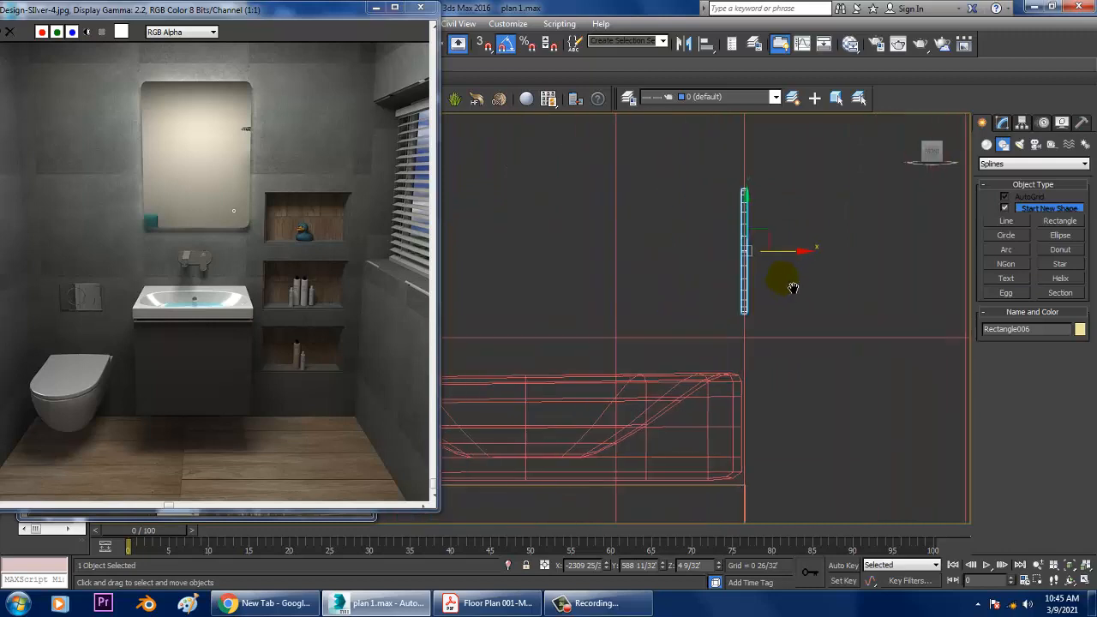
scroll(214, 266, "up", 2)
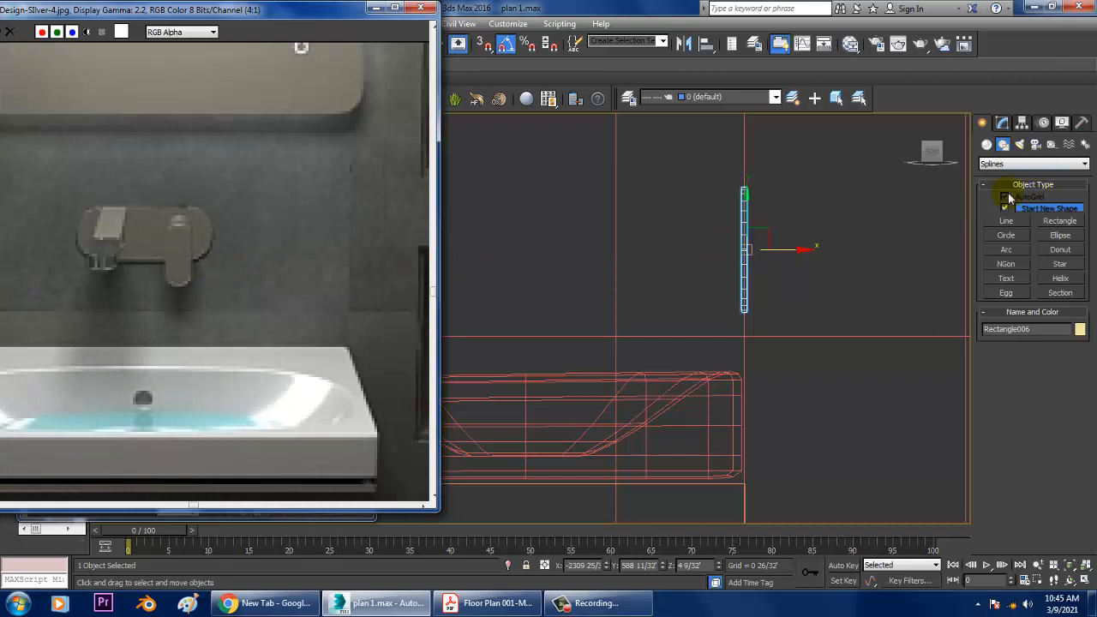
left_click(1006, 220)
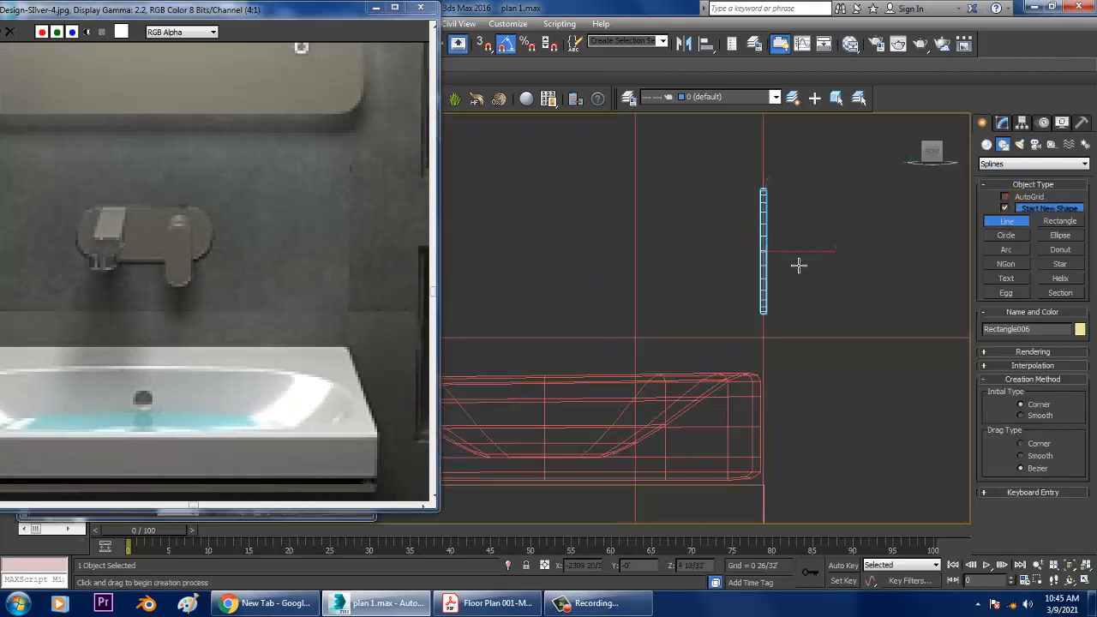
left_click(760, 234)
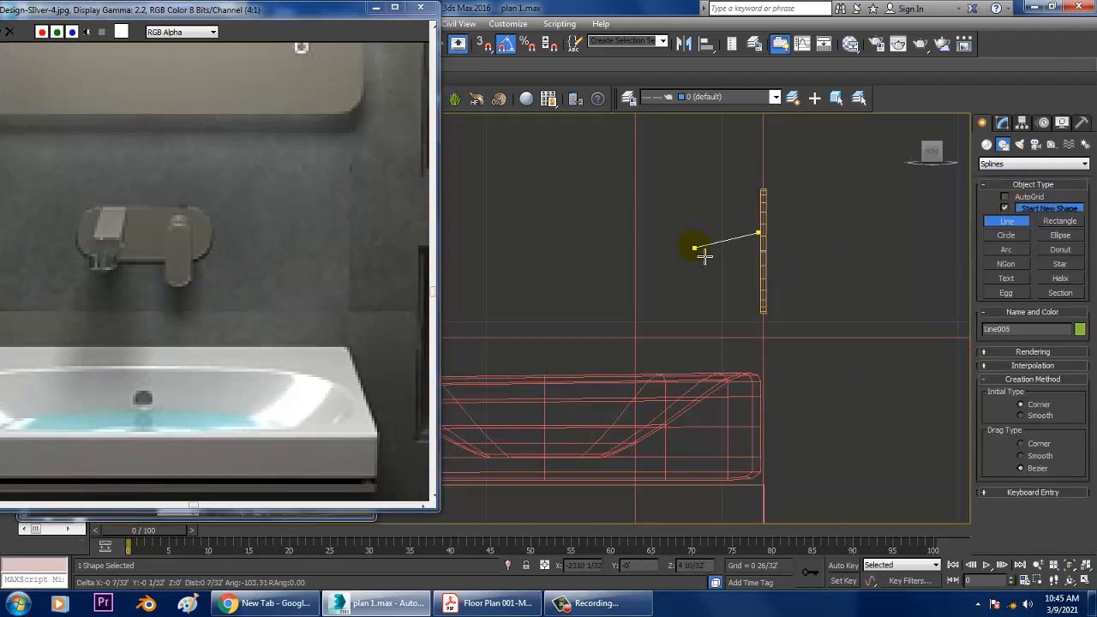
left_click(673, 287)
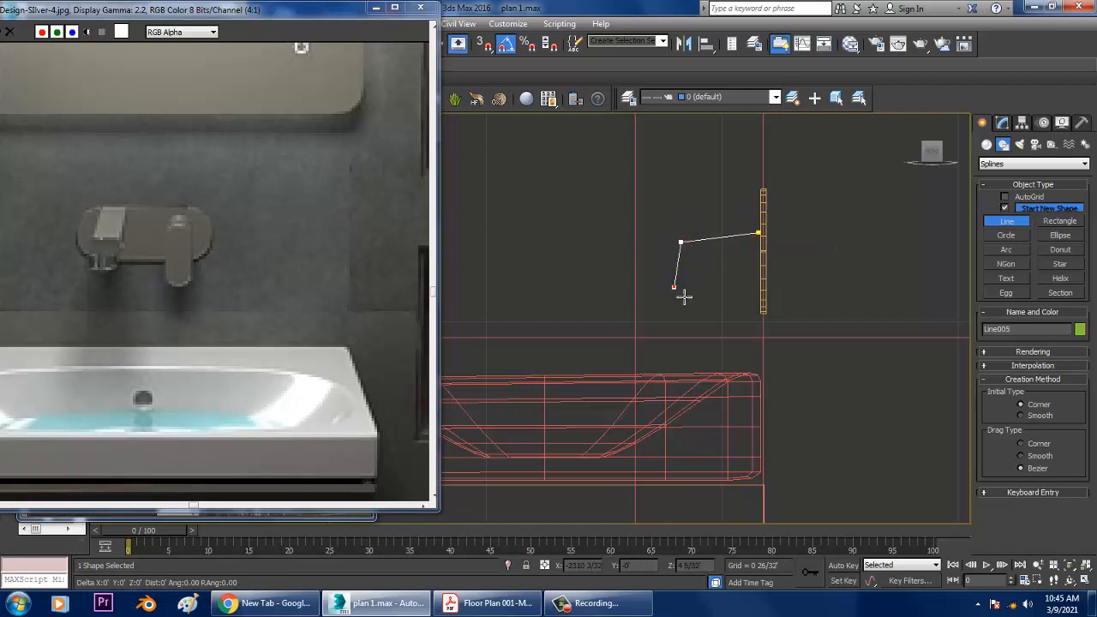
right_click(674, 290)
scroll(673, 276, "up", 2)
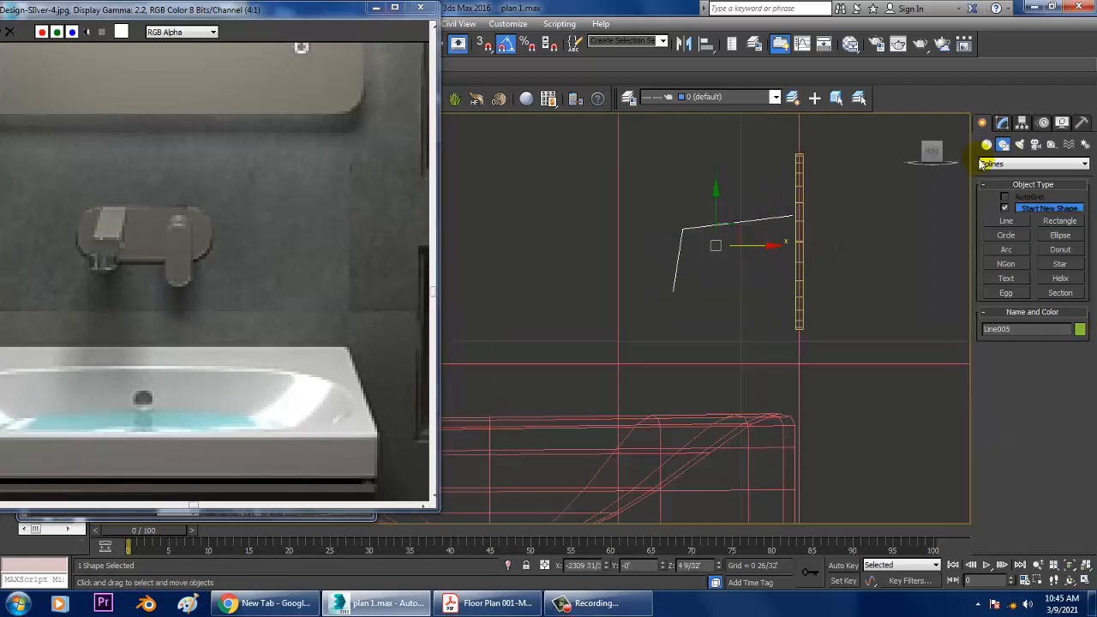
Step: Enable the spout line's renderable thickness in the viewport
left_click(1000, 122)
left_click(1003, 273)
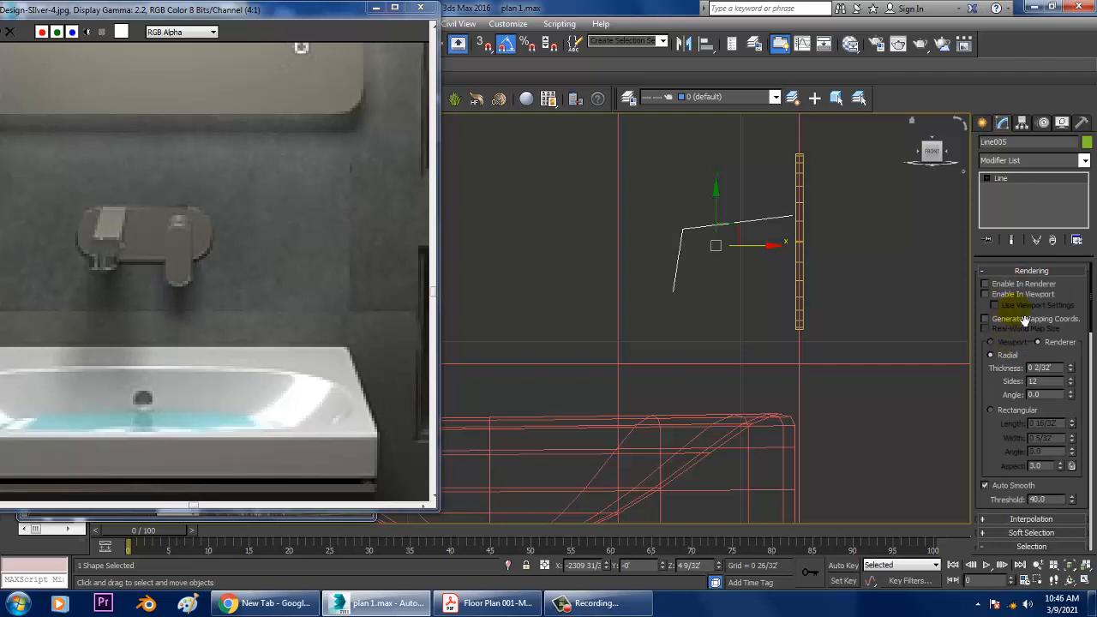
left_click(985, 294)
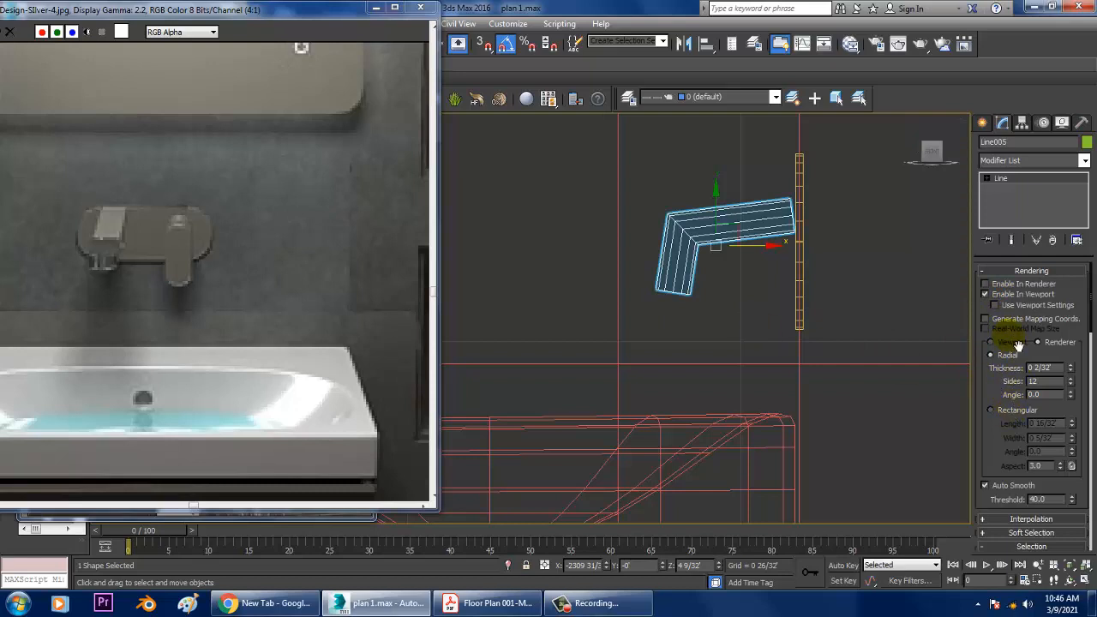
Step: Try a rectangular cross-section for the spout line with a length of 0 15/32' and a width of 0 3/32'
left_click(998, 410)
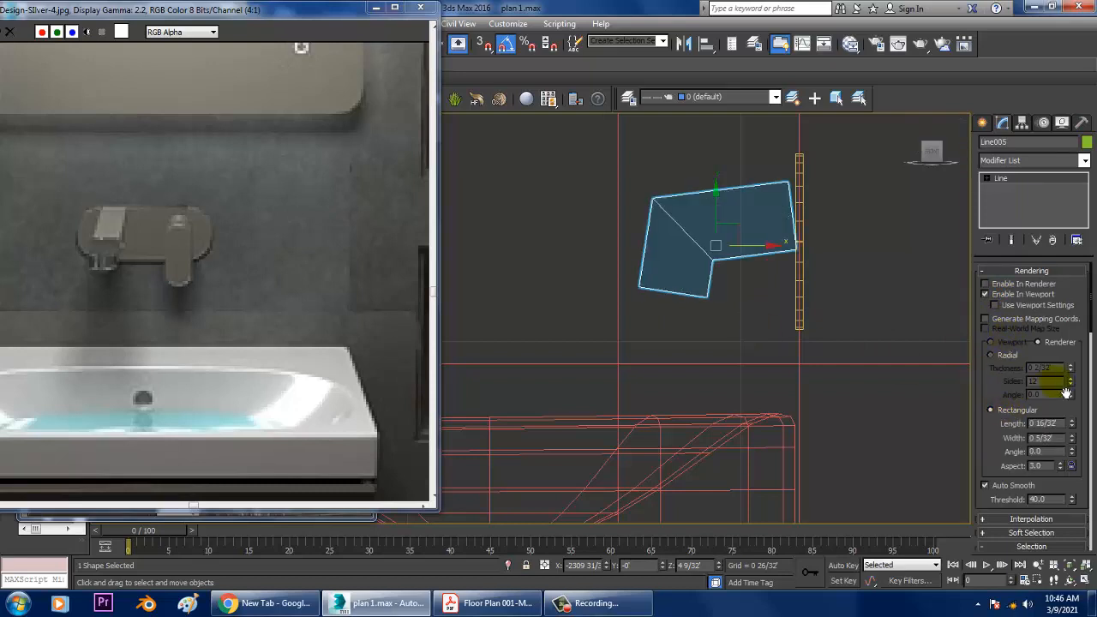
left_click(1073, 441)
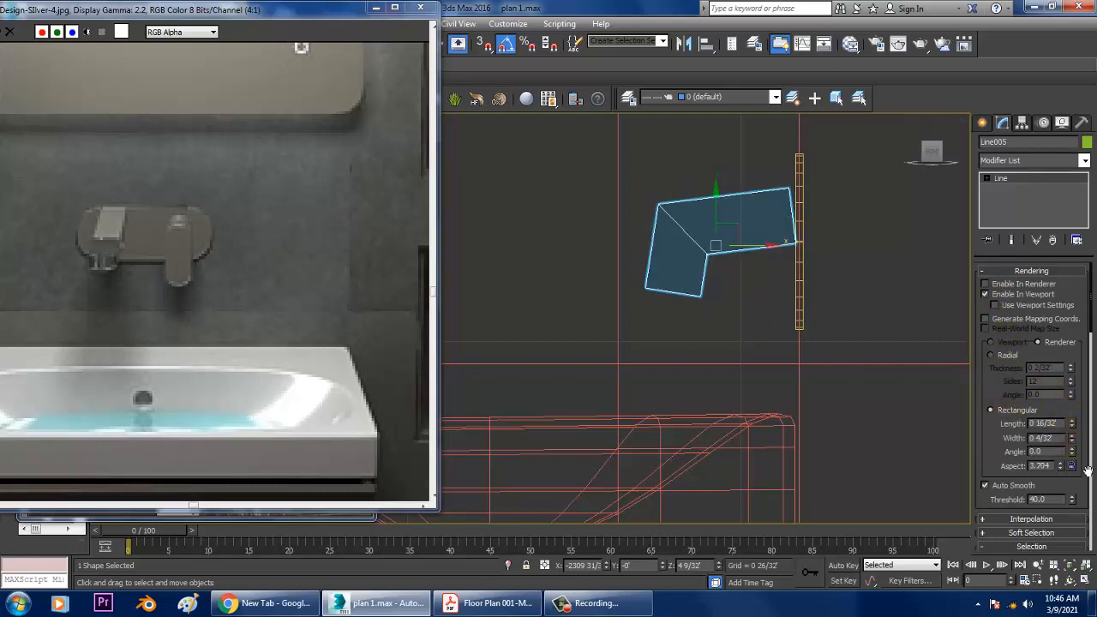
scroll(1078, 460, "down", 1)
left_click_drag(1087, 446, 1088, 455)
left_click(1073, 422)
left_click(1074, 447)
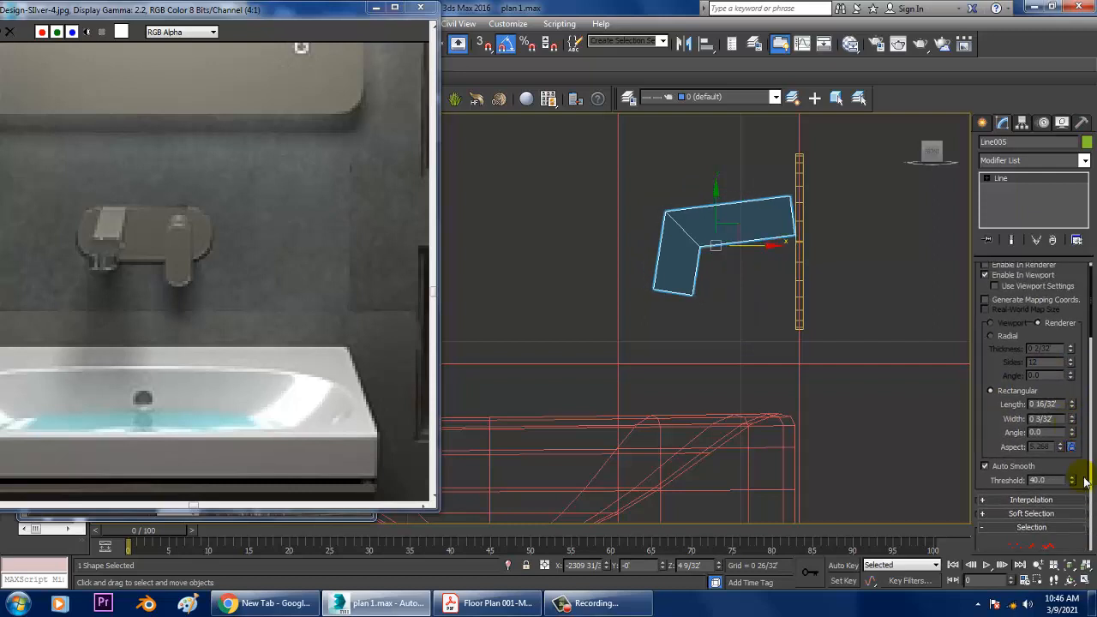
left_click(1073, 401)
Step: Isolate the spout and show it in the maximized perspective view
key("alt+w")
middle_click(853, 398)
key("alt+q")
key("alt+w")
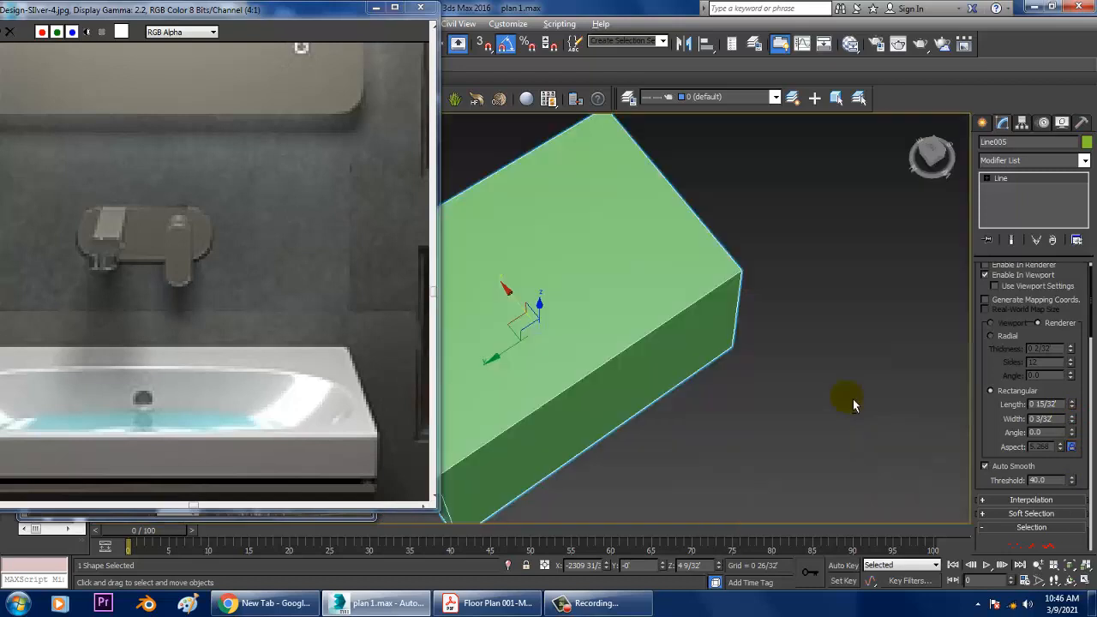
scroll(857, 398, "down", 6)
middle_click_drag(870, 391, 744, 375, "alt")
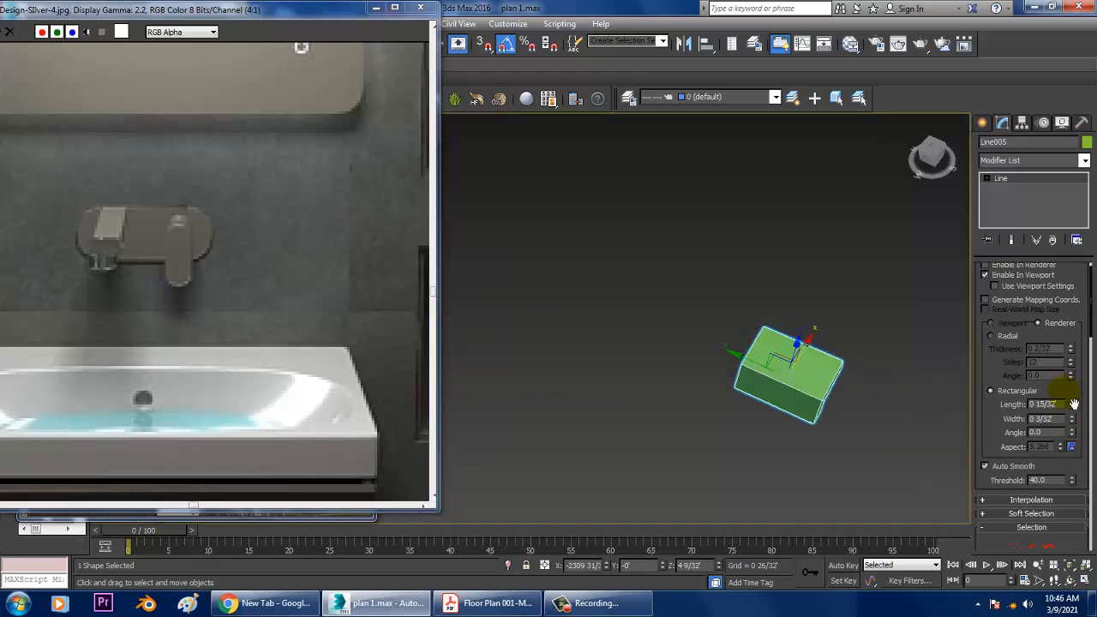
Step: Reduce the rectangular section's length to 0 4/32' and switch the spout's cross-section back to radial
left_click_drag(1074, 407, 1086, 450)
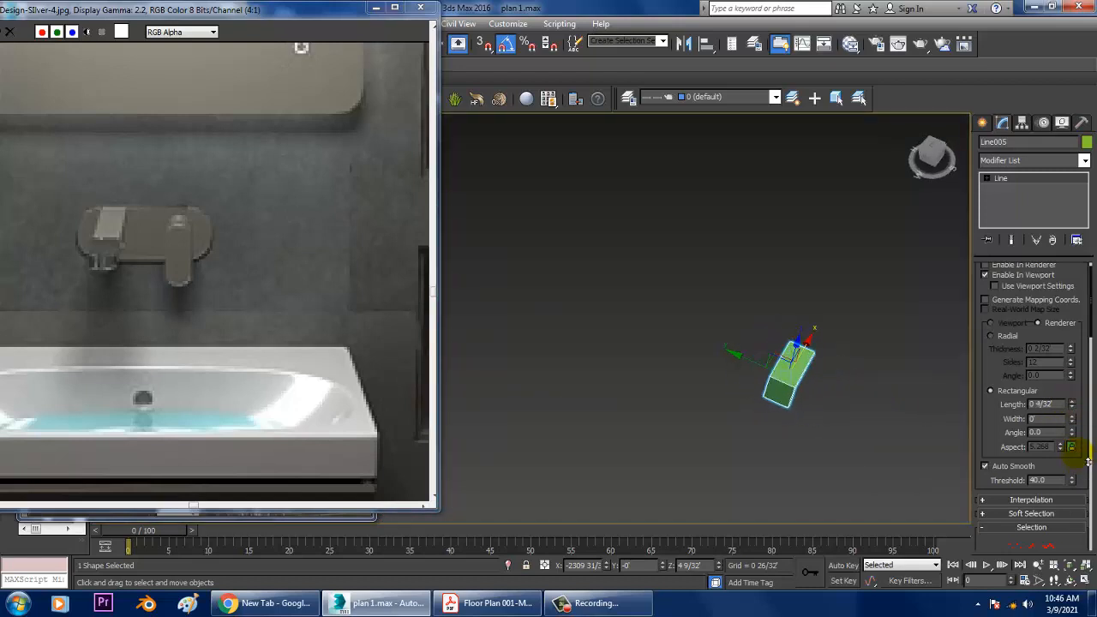
middle_click_drag(875, 390, 795, 338, "alt")
scroll(794, 336, "up", 3)
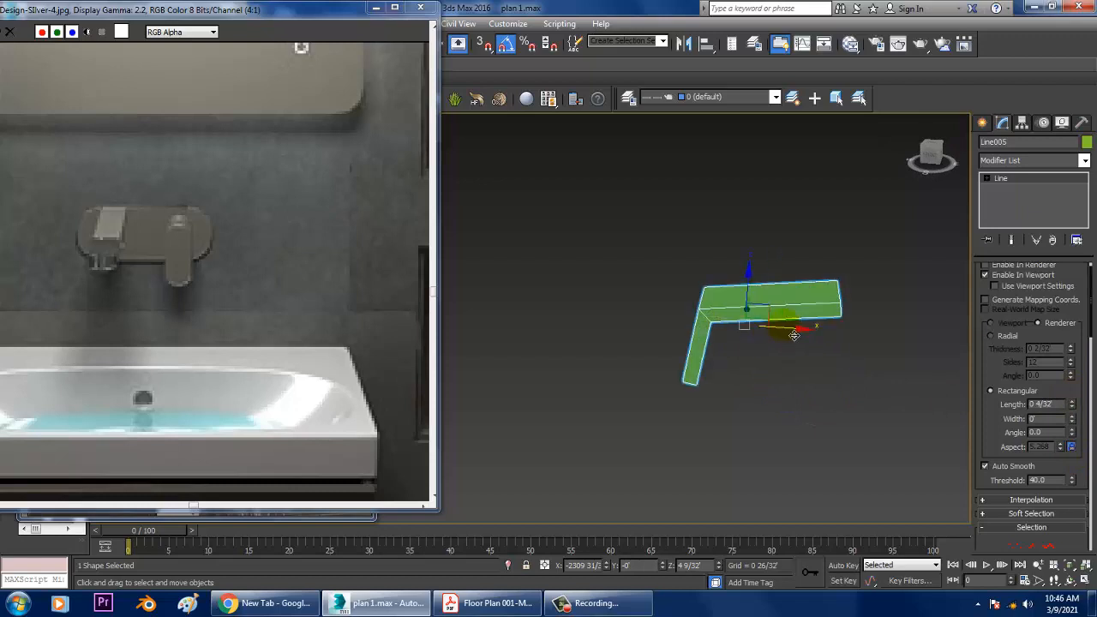
left_click(1000, 335)
Step: Fillet the vertex at the spout's bend to turn the sharp corner into a smooth elbow
middle_click_drag(809, 343, 752, 330)
scroll(753, 330, "up", 3)
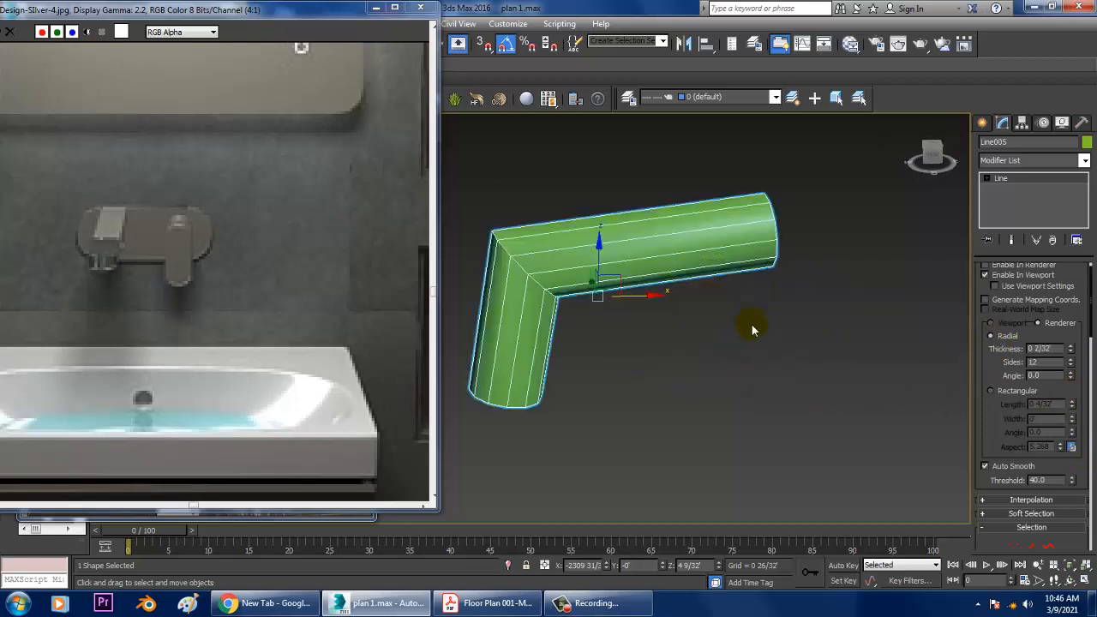
left_click(1003, 189)
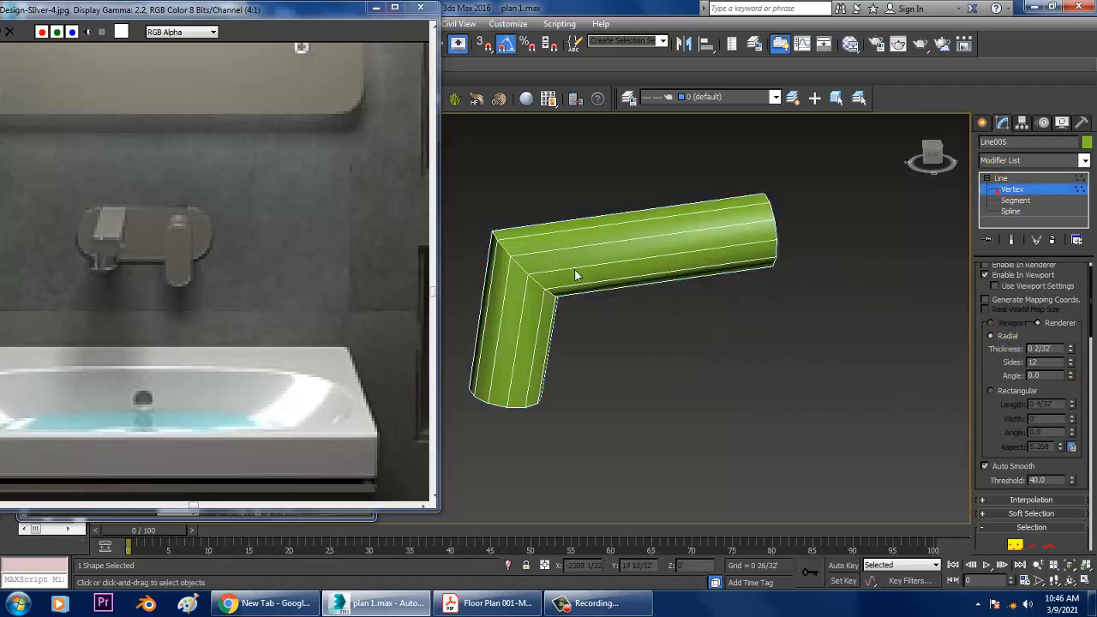
left_click_drag(576, 300, 556, 285)
left_click(468, 189)
scroll(999, 438, "down", 5)
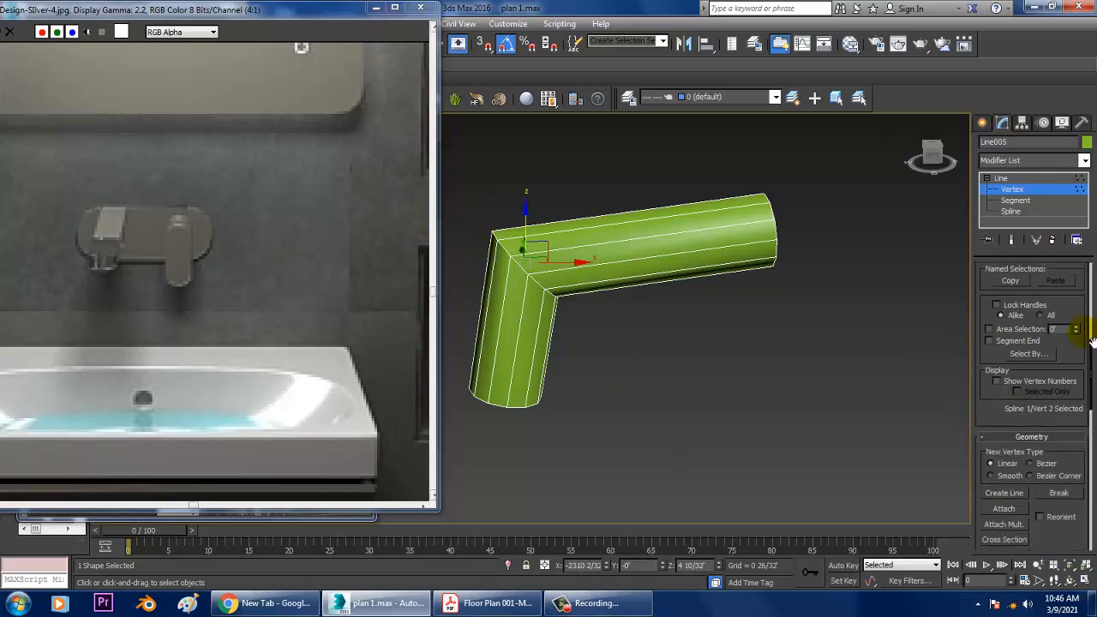
scroll(1022, 425, "down", 5)
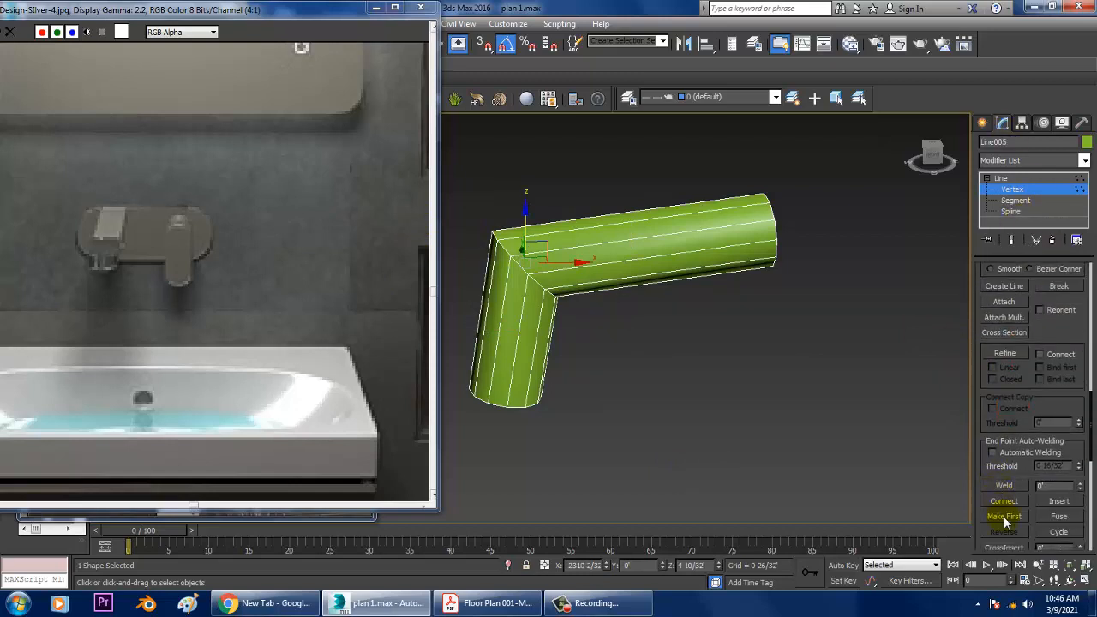
scroll(1040, 429, "down", 5)
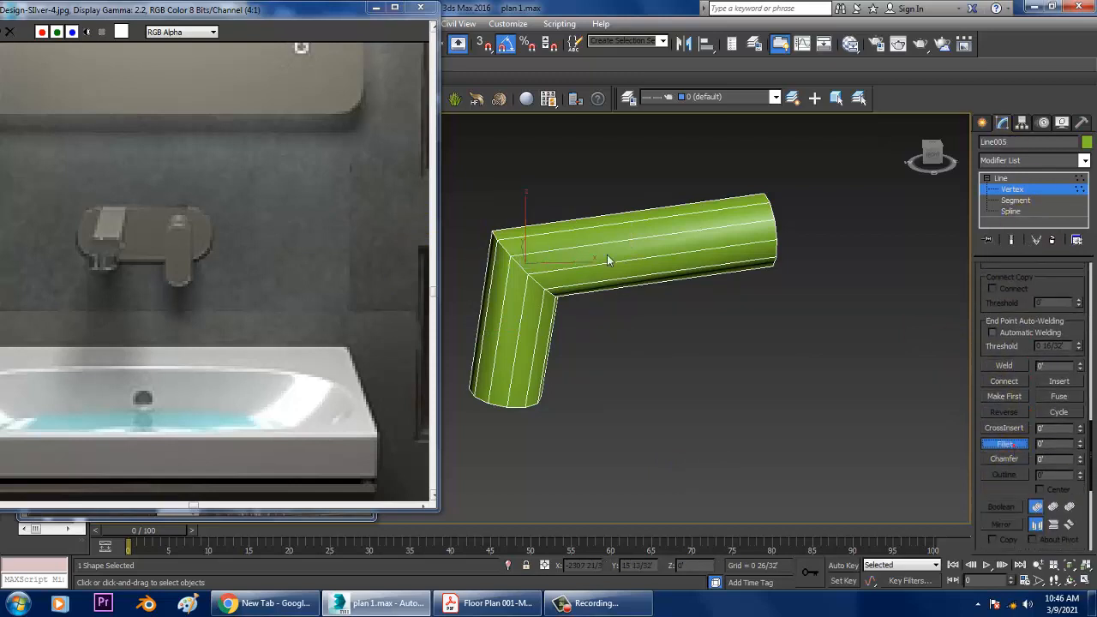
mouse_move(532, 277)
left_mouse_down()
mouse_move(530, 251)
mouse_move(534, 276)
left_mouse_up()
Step: Convert the rounded spout to an editable poly
right_click(625, 219)
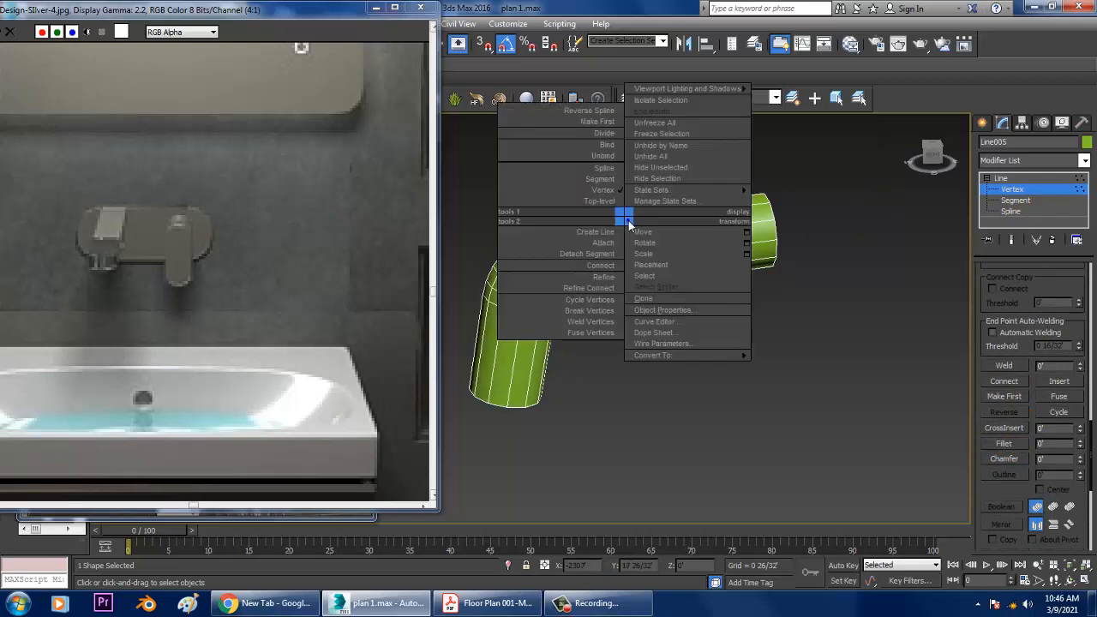
mouse_move(686, 355)
left_click(791, 383)
middle_click_drag(729, 351, 750, 323, "alt")
Step: Connect the lengthwise edges of the spout's downward end with one segment, slid close to the outlet
key("2")
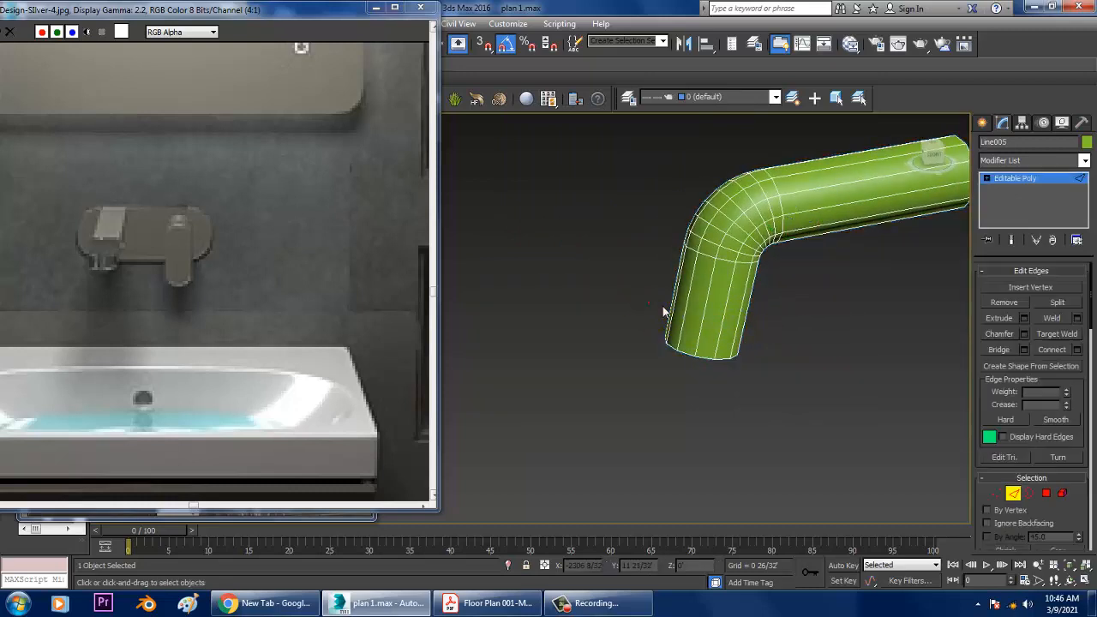
left_click_drag(648, 303, 972, 356)
left_click(1077, 350)
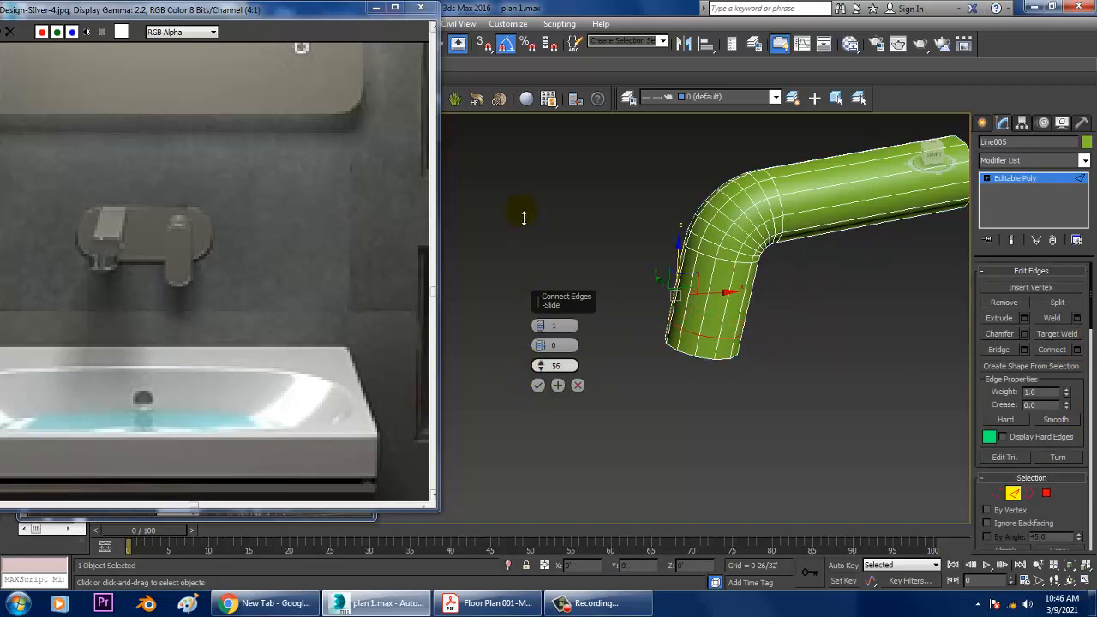
left_click(538, 385)
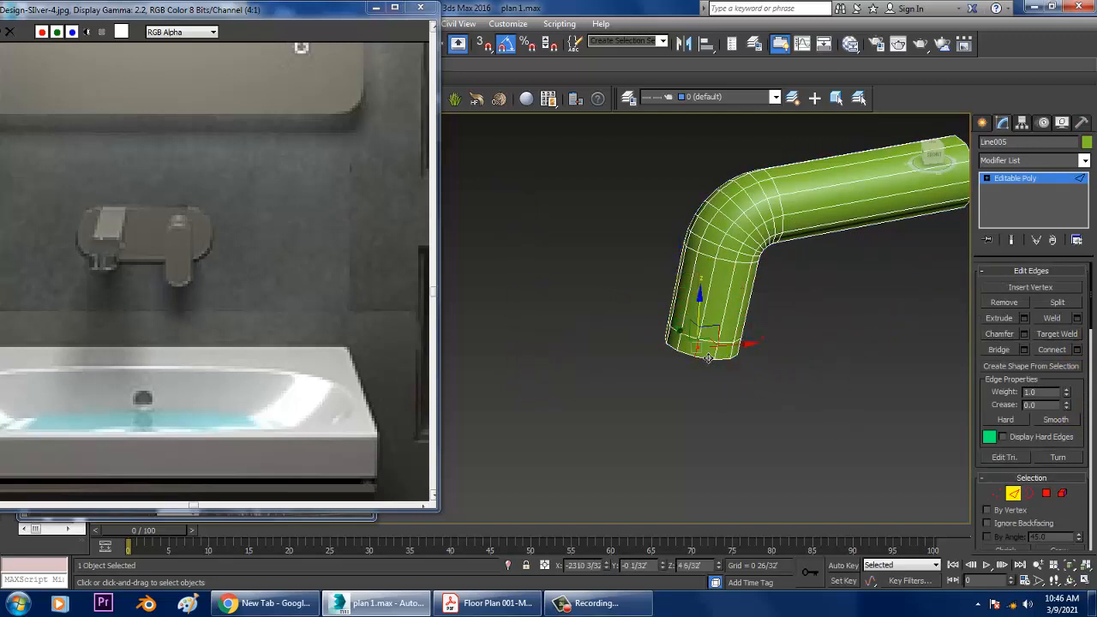
Step: Extrude the polygon band around the spout's outlet slightly outward along local normals to form a raised collar
left_click(1047, 492)
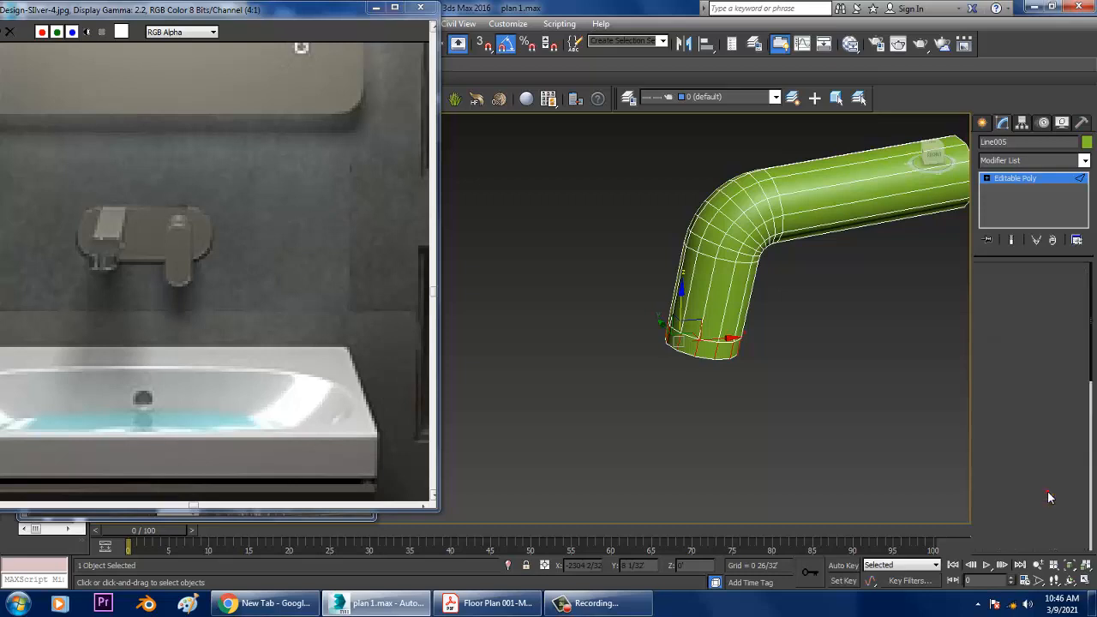
left_click(1025, 305)
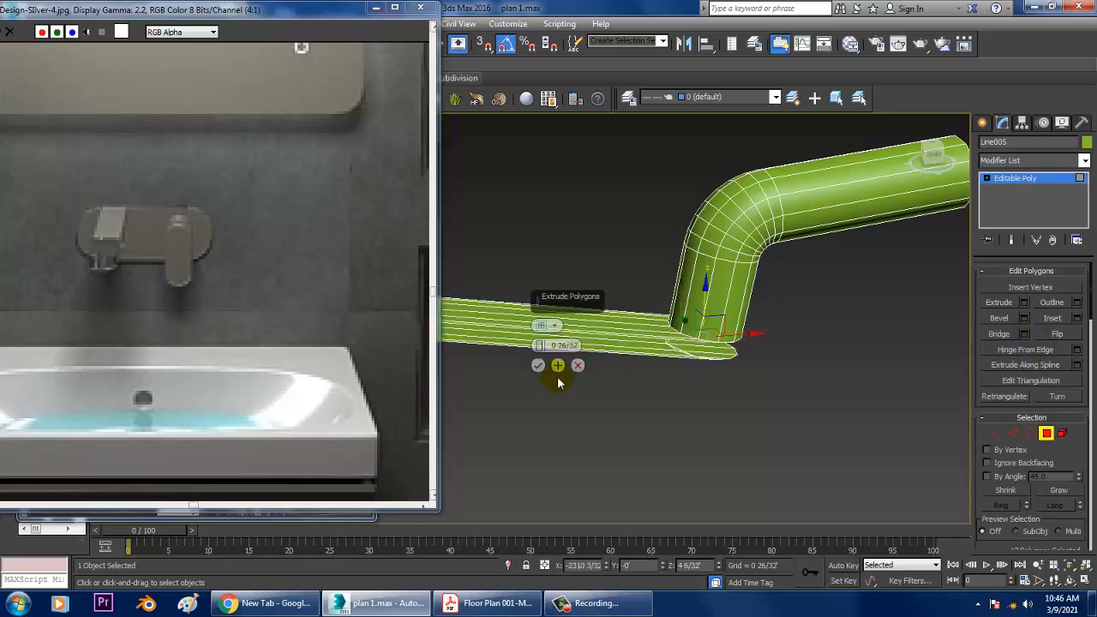
left_click(556, 326)
left_click(583, 345)
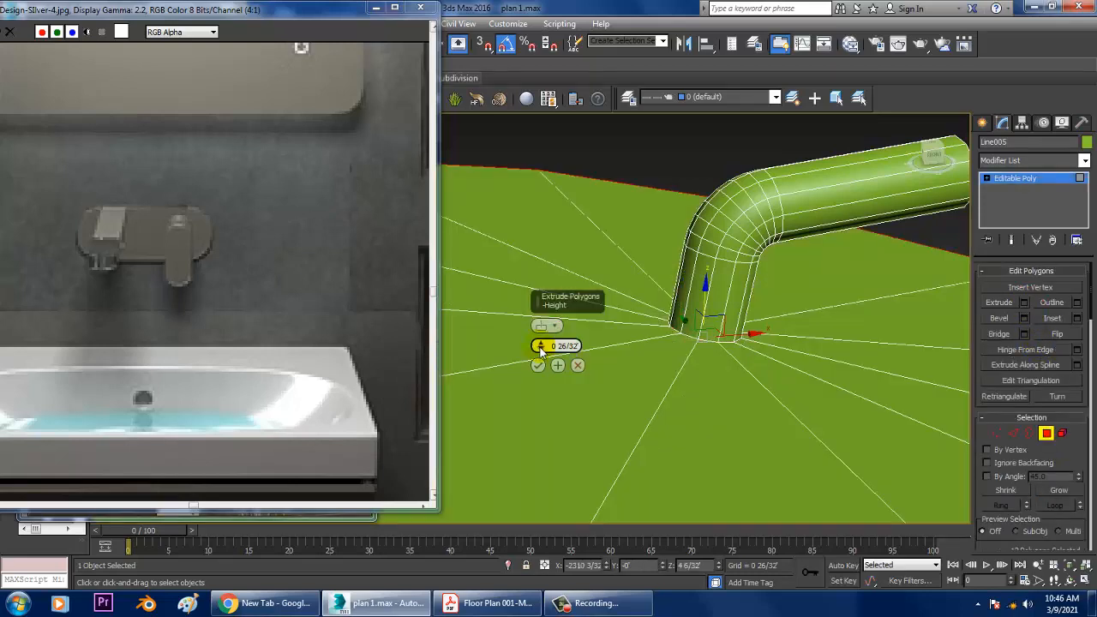
left_click_drag(542, 350, 563, 397)
mouse_move(540, 350)
left_mouse_down()
mouse_move(546, 362)
mouse_move(541, 347)
left_mouse_up()
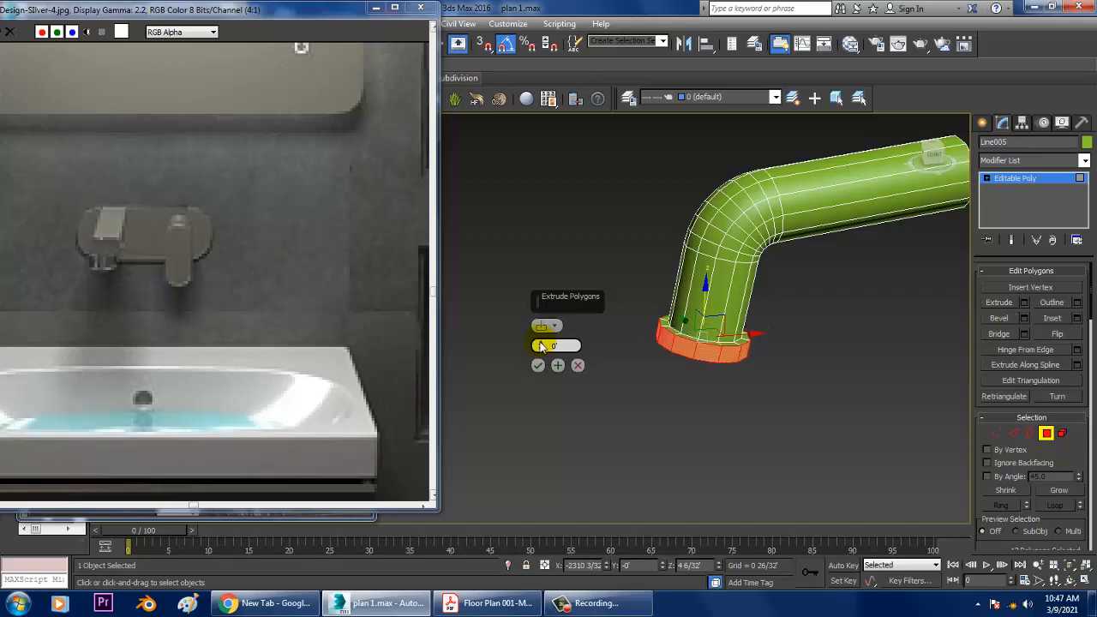
left_click(539, 366)
Step: Leave polygon editing on the spout and end its isolation to bring back the rest of the scene
scroll(693, 363, "up", 5)
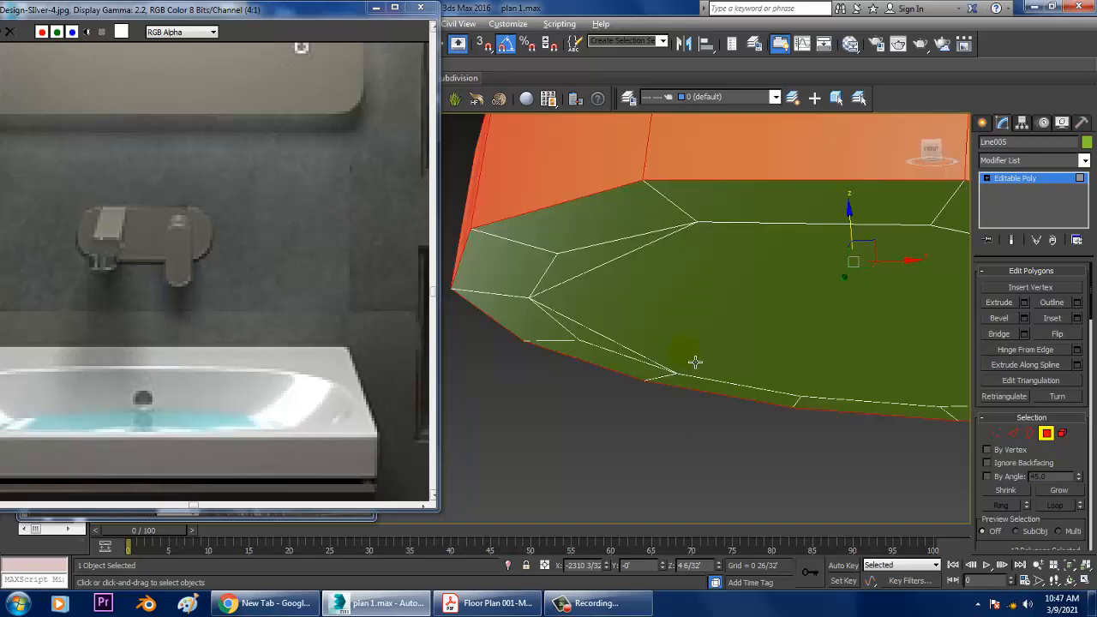
scroll(703, 363, "down", 6)
scroll(685, 372, "down", 5)
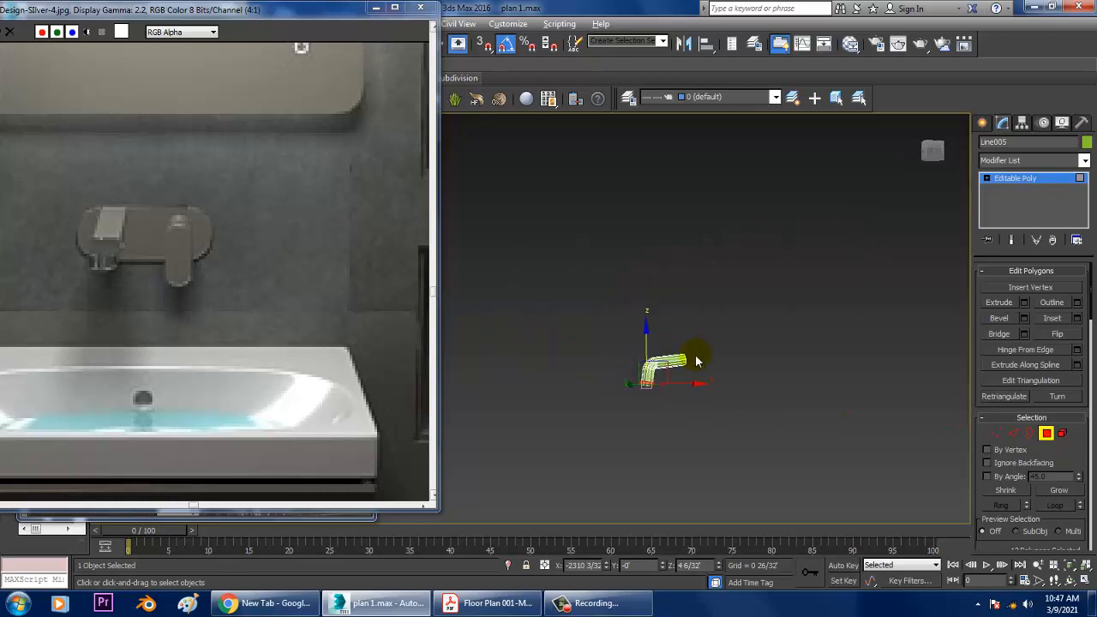
scroll(676, 382, "up", 4)
right_click(779, 270)
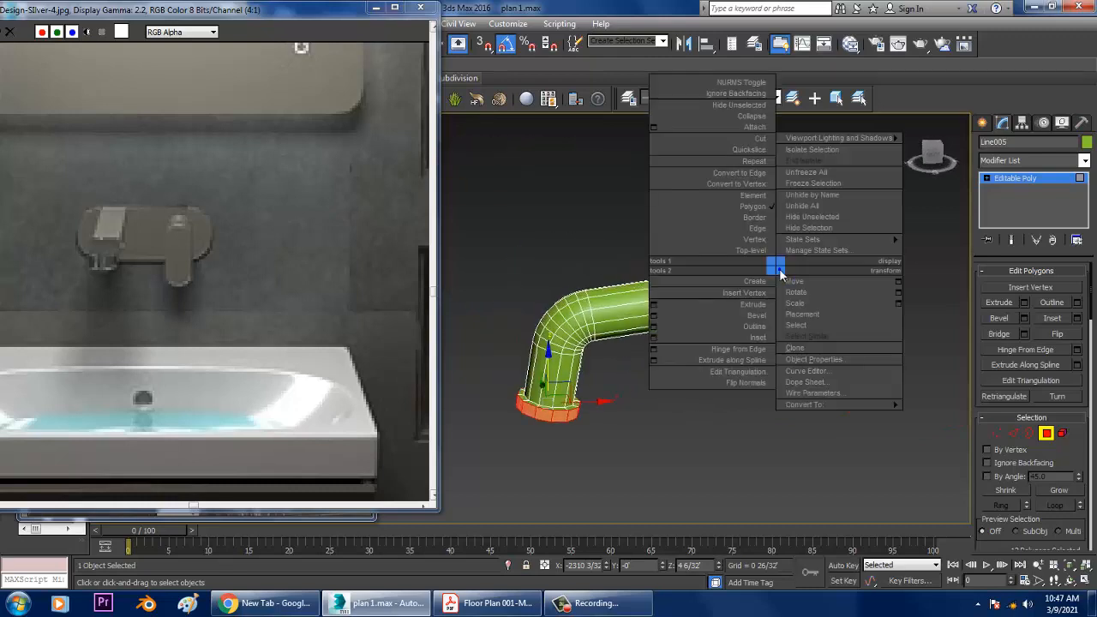
left_click(815, 166)
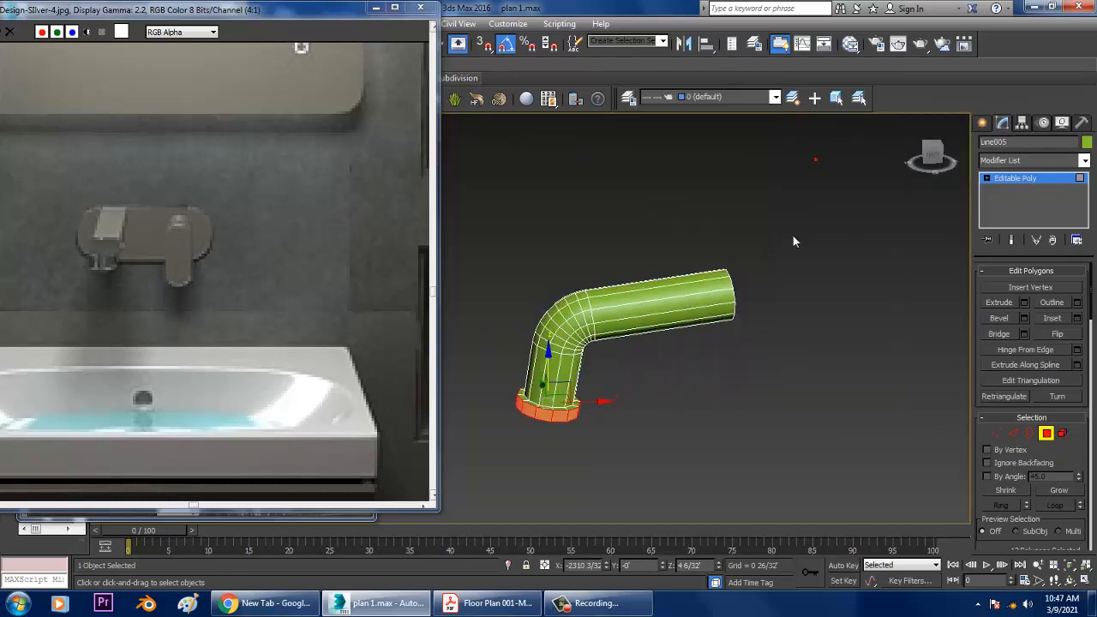
right_click(763, 249)
left_click(792, 140)
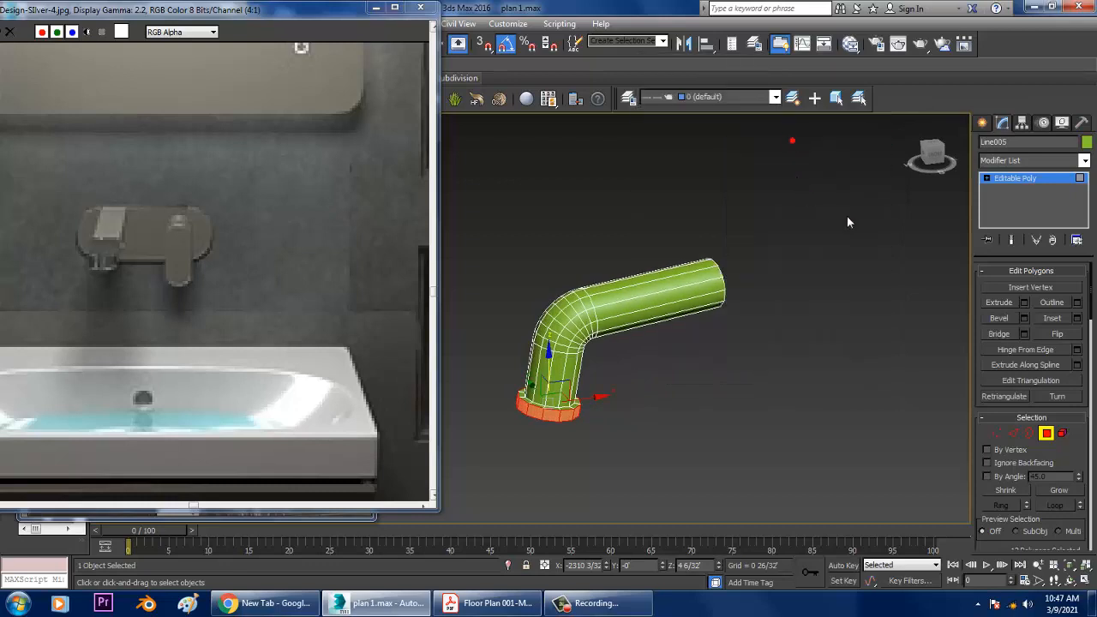
left_click(1022, 179)
scroll(752, 252, "down", 6)
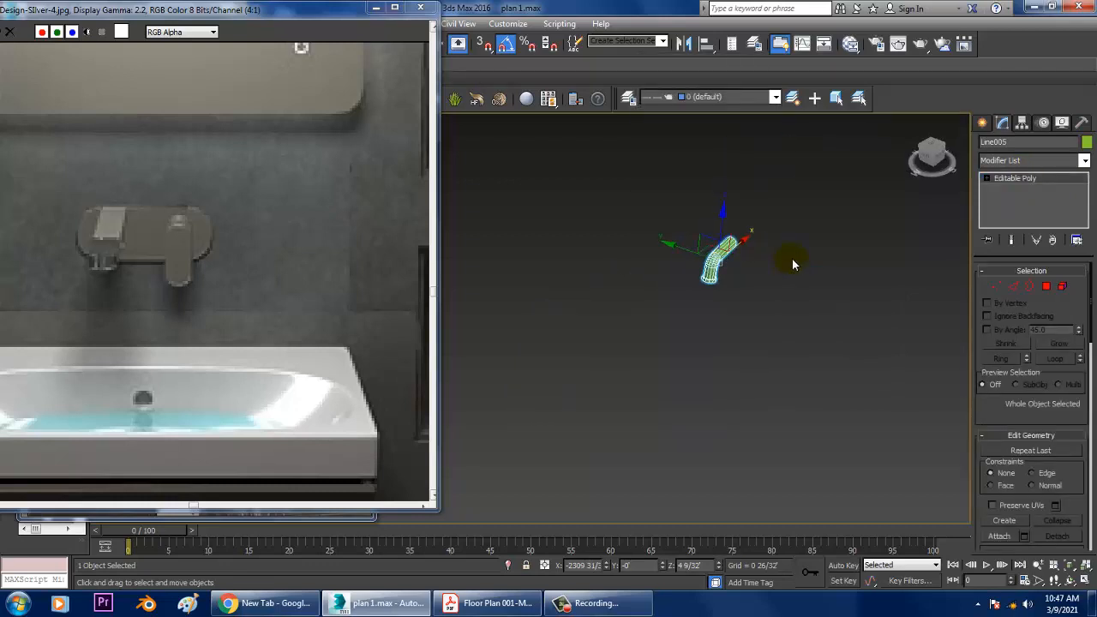
middle_click_drag(695, 293, 766, 334, "alt")
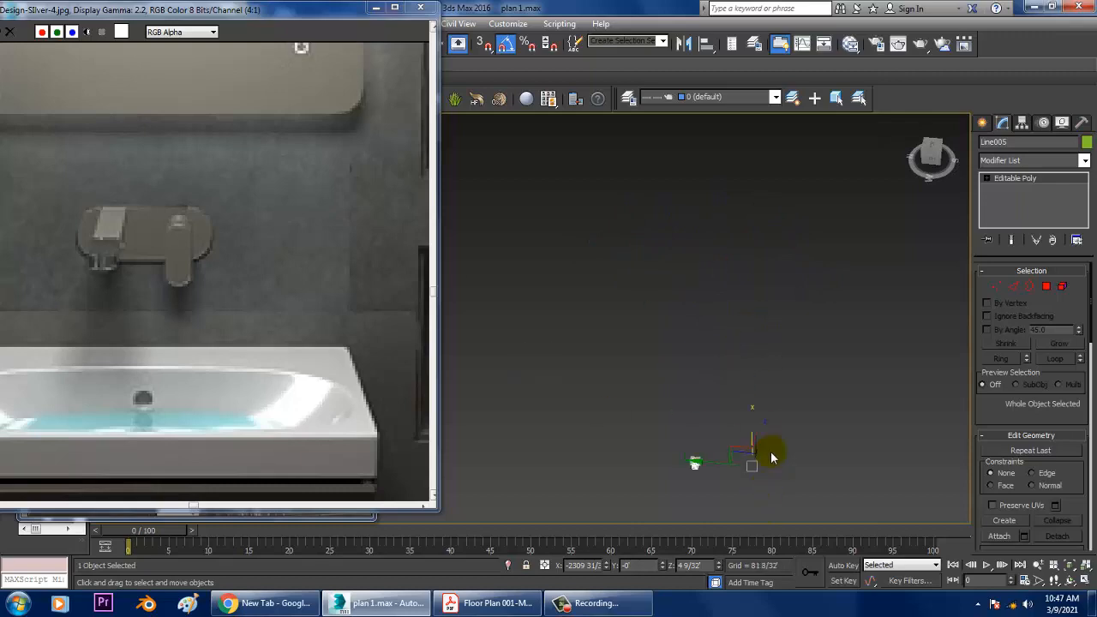
mouse_move(771, 453)
middle_mouse_down("alt")
mouse_move(747, 440)
mouse_move(758, 441)
middle_mouse_up("alt")
Step: Move the spout along the Y axis through the house to the tap plate above the washbasin
left_click_drag(760, 442, 627, 418)
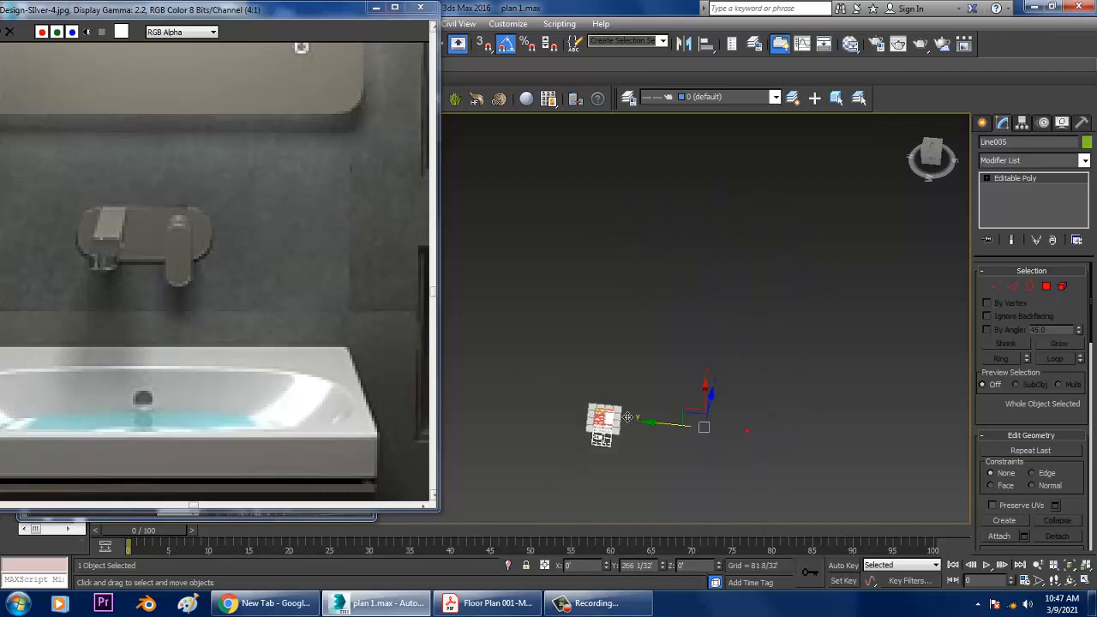
key("z")
middle_click_drag(658, 398, 660, 405, "alt")
scroll(662, 404, "down", 8)
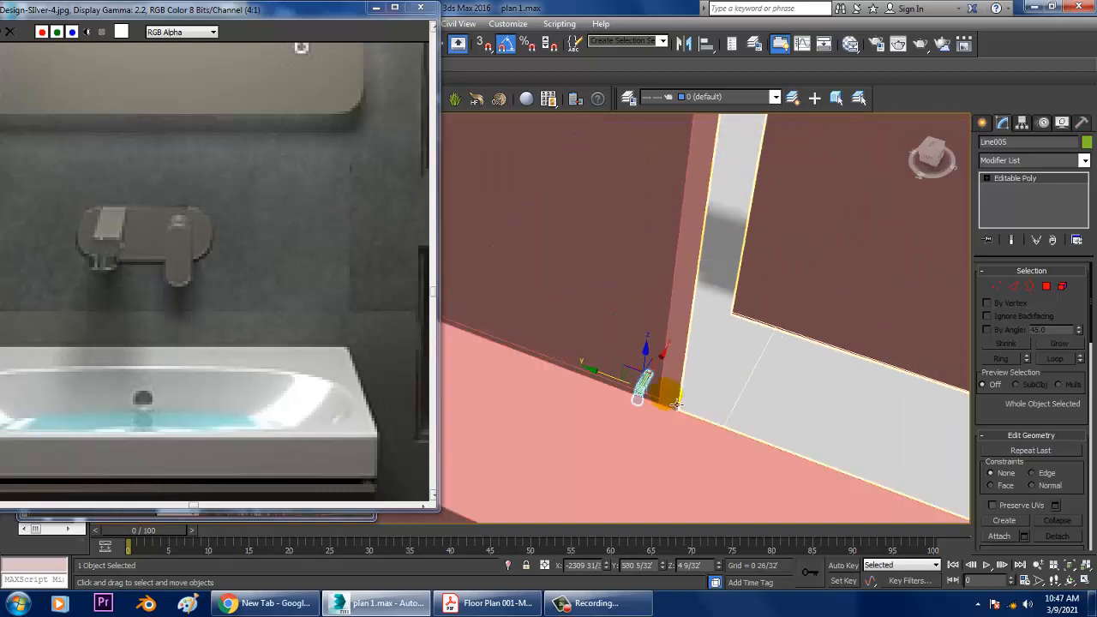
scroll(677, 418, "down", 10)
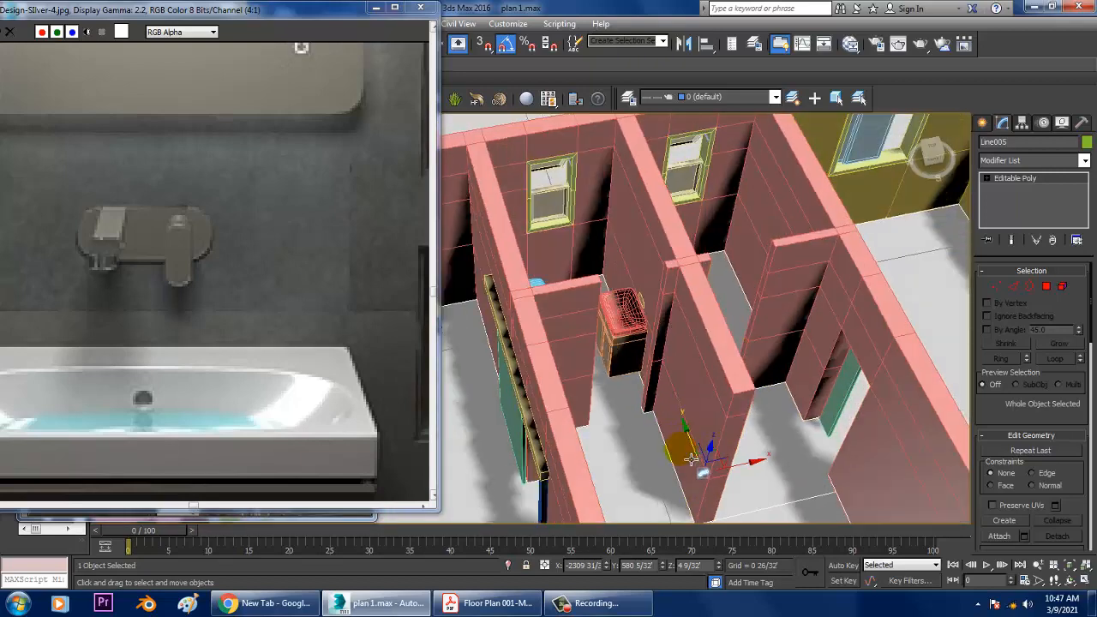
left_click_drag(697, 449, 643, 294)
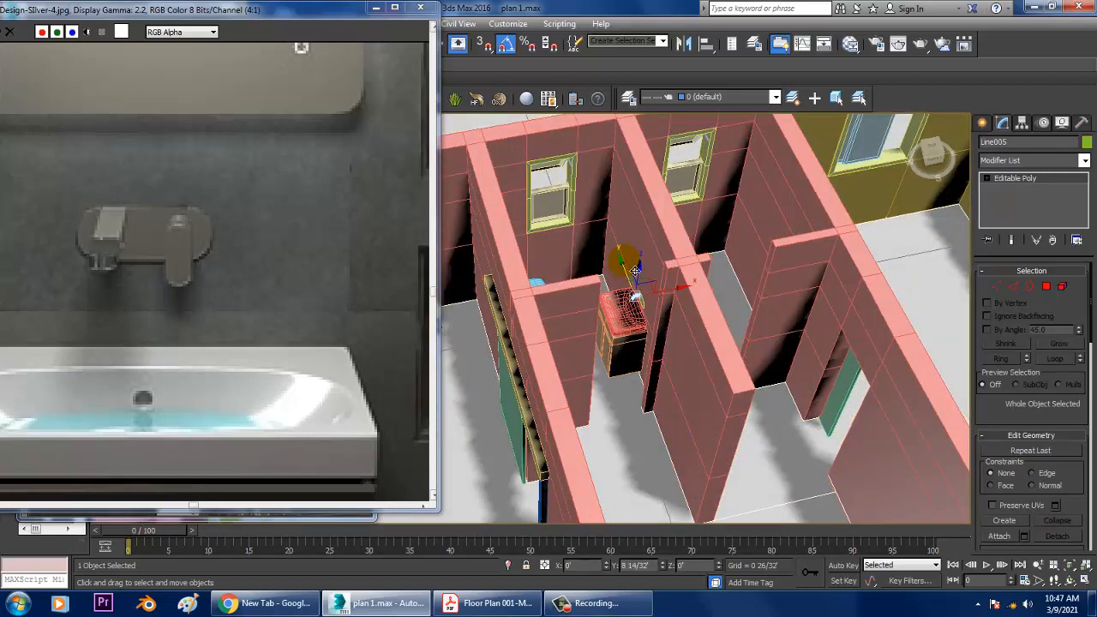
key("z")
middle_click_drag(653, 279, 606, 291, "alt")
left_click_drag(701, 313, 705, 312)
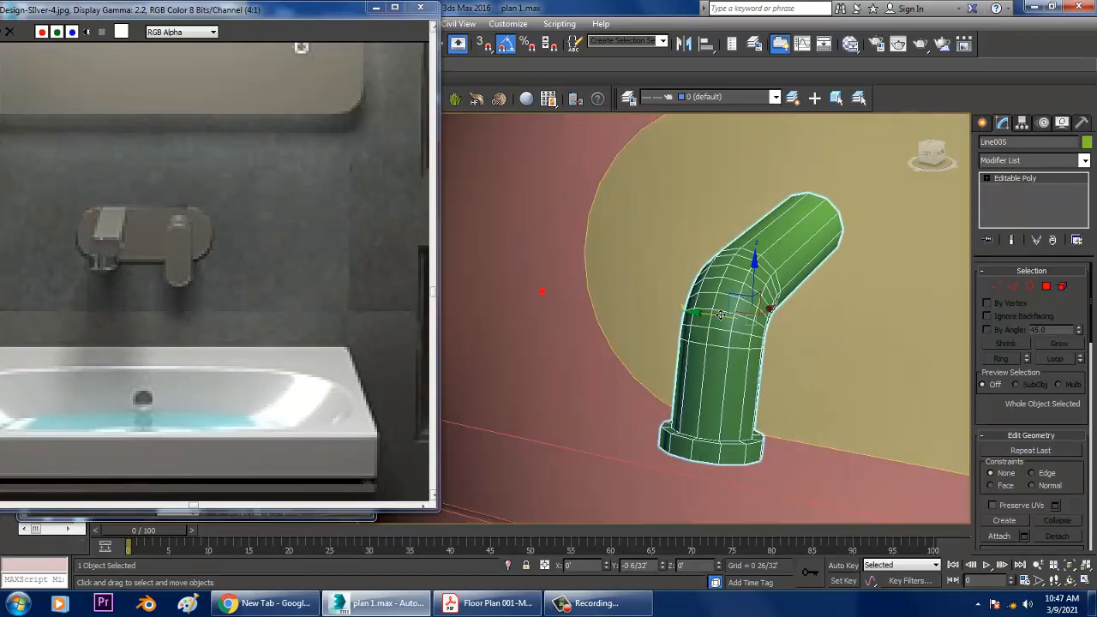
Step: Move the spout along X until its straight end meets the wall plate, and lower it slightly
scroll(703, 314, "down", 10)
mouse_move(703, 313)
middle_mouse_down("alt")
mouse_move(683, 335)
mouse_move(689, 287)
mouse_move(691, 319)
middle_mouse_up("alt")
key("z")
scroll(691, 318, "down", 5)
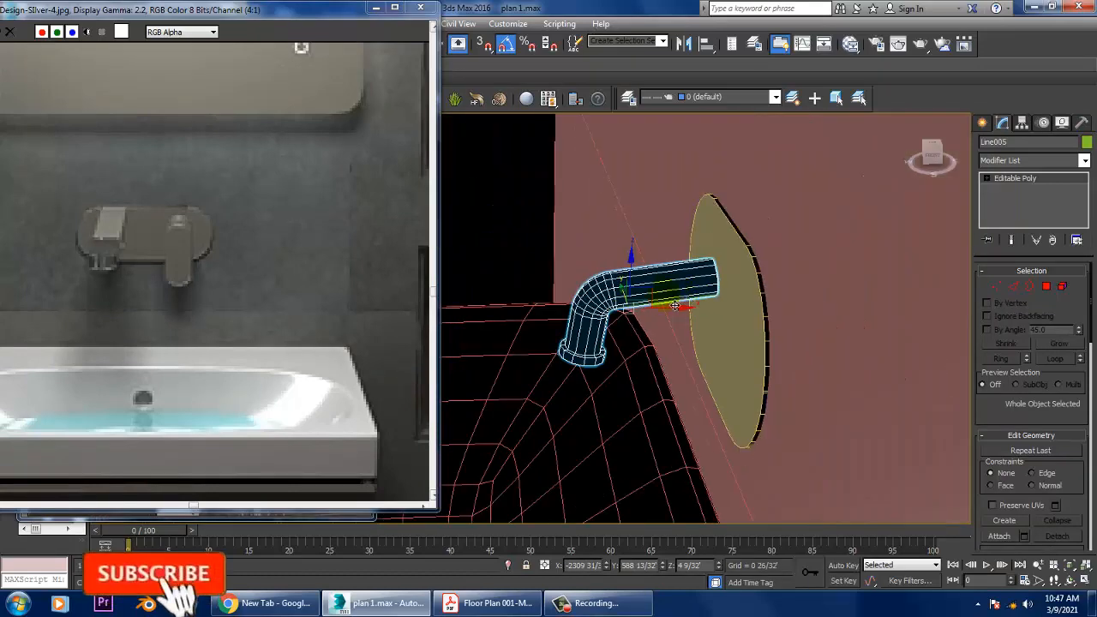
left_click_drag(682, 311, 707, 311)
middle_click_drag(707, 311, 658, 287, "alt")
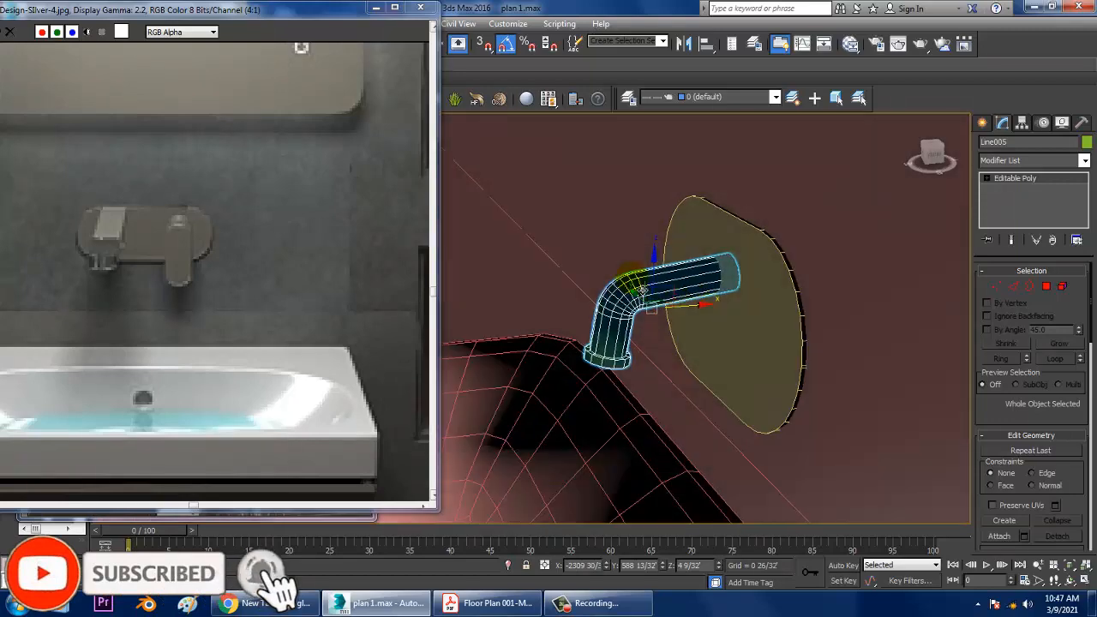
left_click_drag(664, 282, 664, 306)
middle_click_drag(665, 306, 820, 352, "alt")
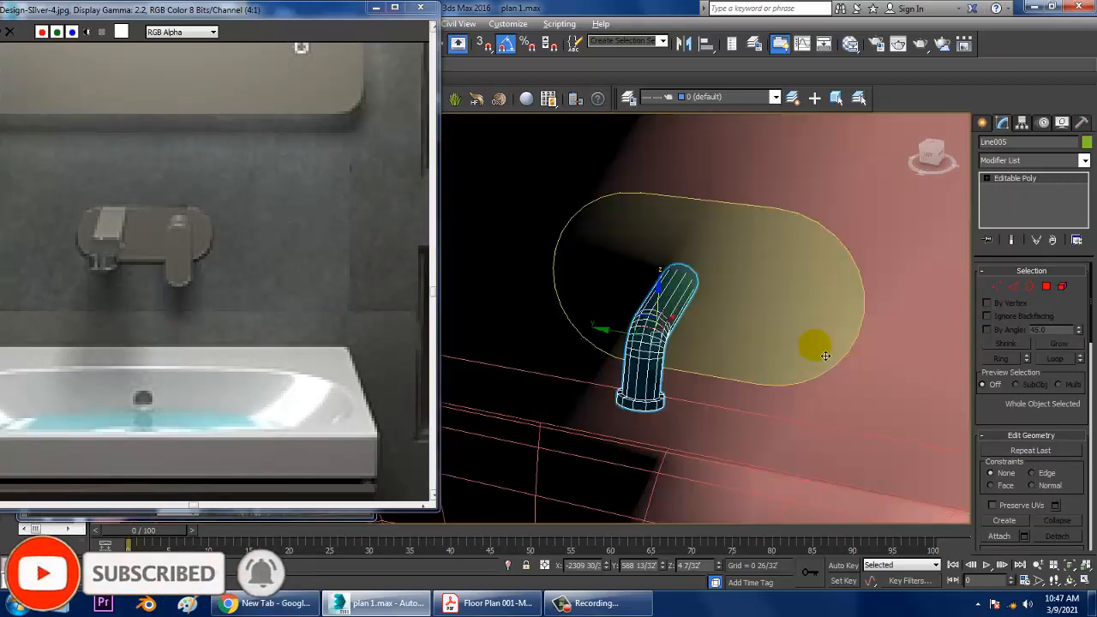
Step: Shift the spout along Y toward one rounded end of the wall plate, leaving room for a handle
scroll(759, 352, "up", 8)
key("z")
scroll(717, 319, "down", 4)
middle_click_drag(718, 319, 676, 352, "alt")
scroll(742, 355, "down", 3)
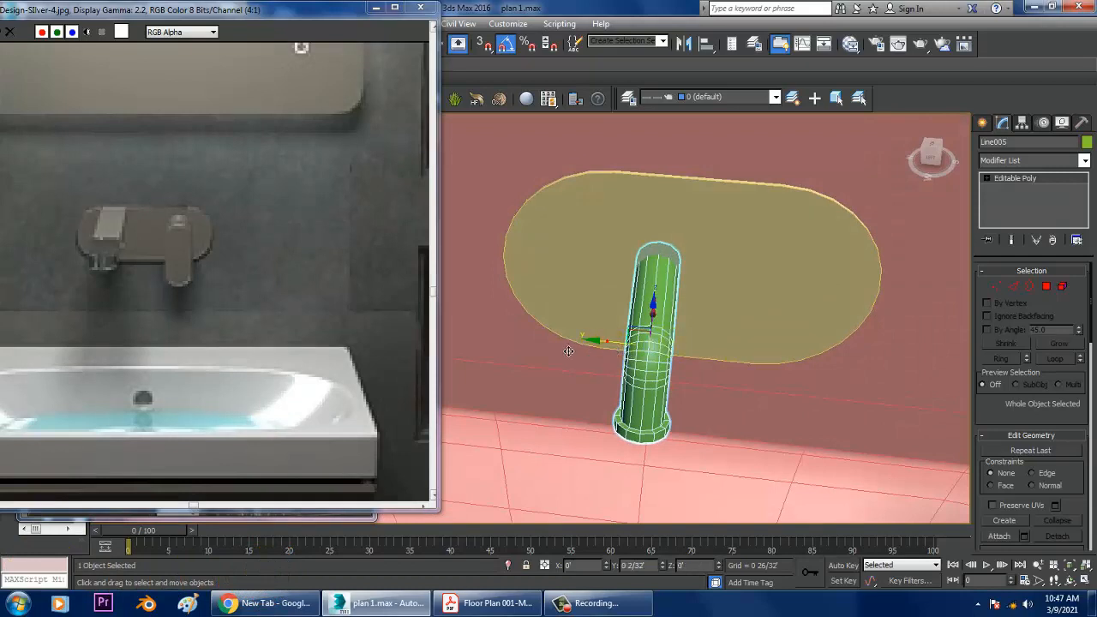
left_click_drag(569, 351, 498, 344)
Step: Create a short cylinder with AutoGrid on the free half of the wall plate, with a radius of about 0 1/32'
left_click(983, 123)
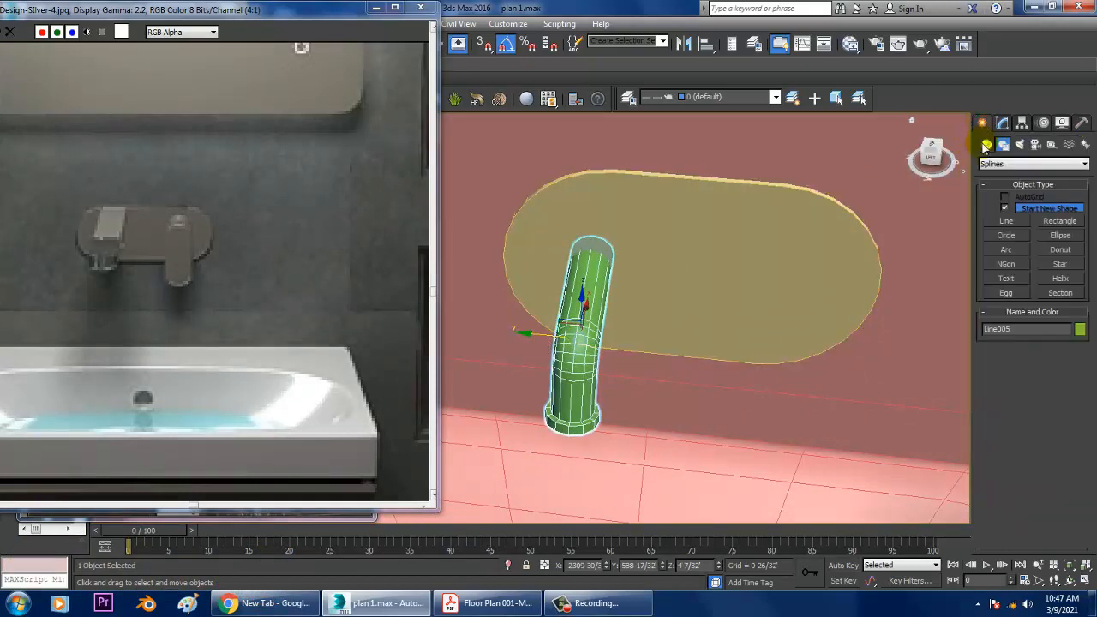
left_click(988, 145)
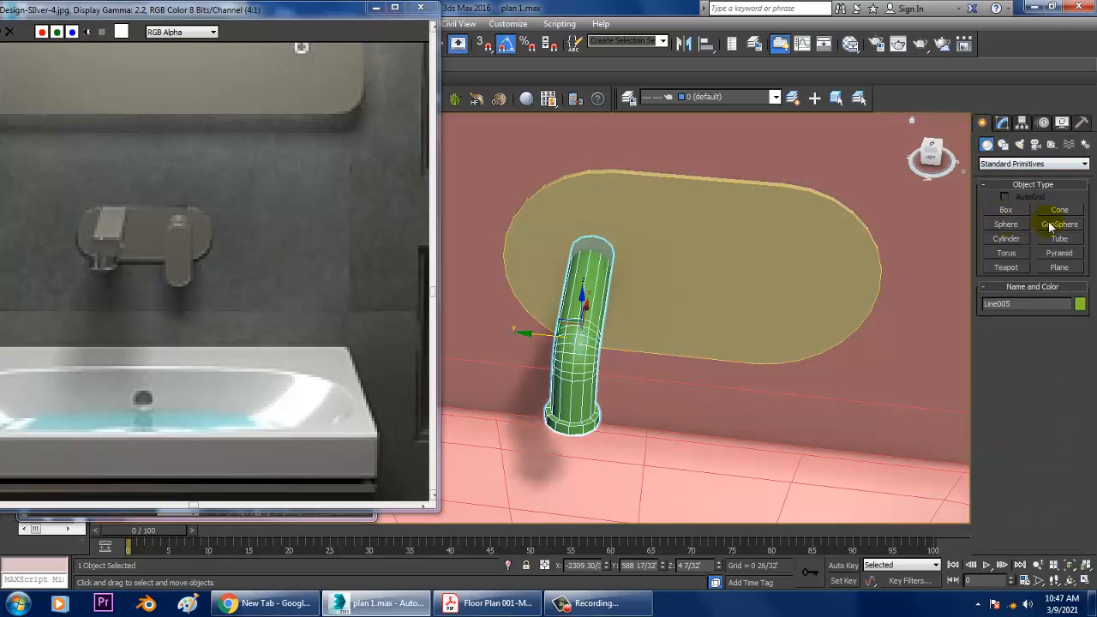
left_click(1007, 238)
left_click(1006, 197)
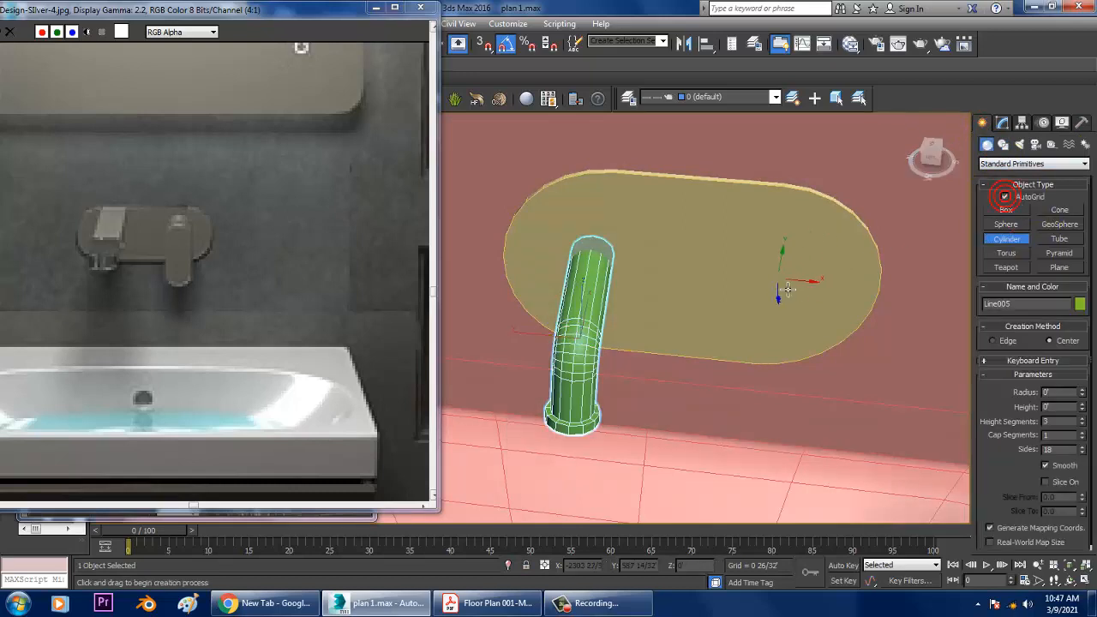
left_click_drag(773, 279, 798, 310)
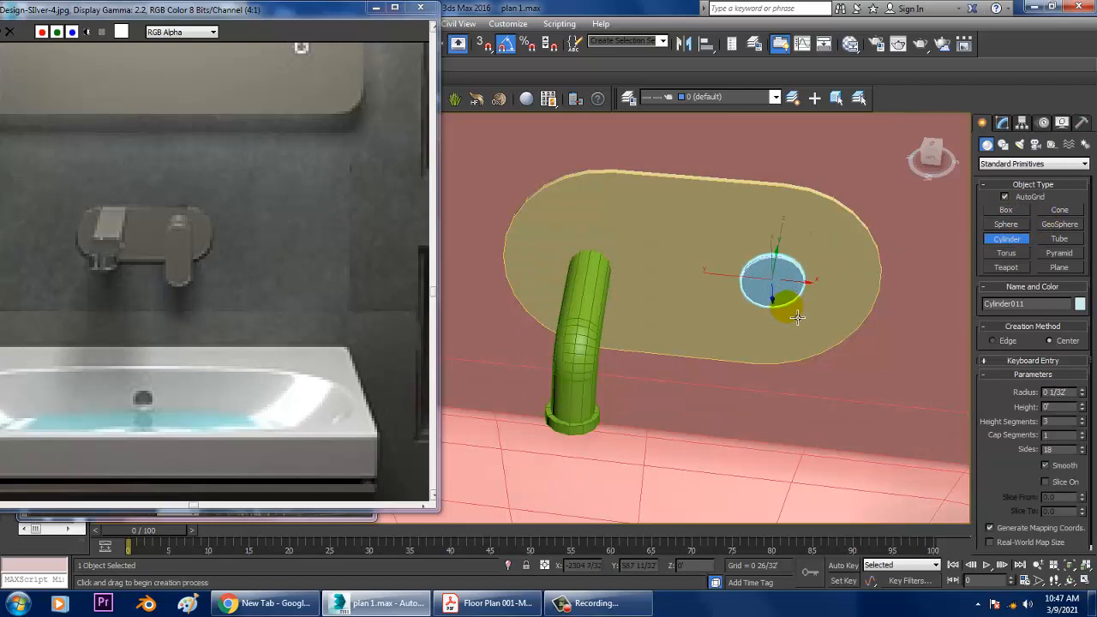
left_click(797, 321)
right_click(791, 313)
middle_click_drag(789, 314, 747, 274, "alt")
scroll(772, 285, "up", 3)
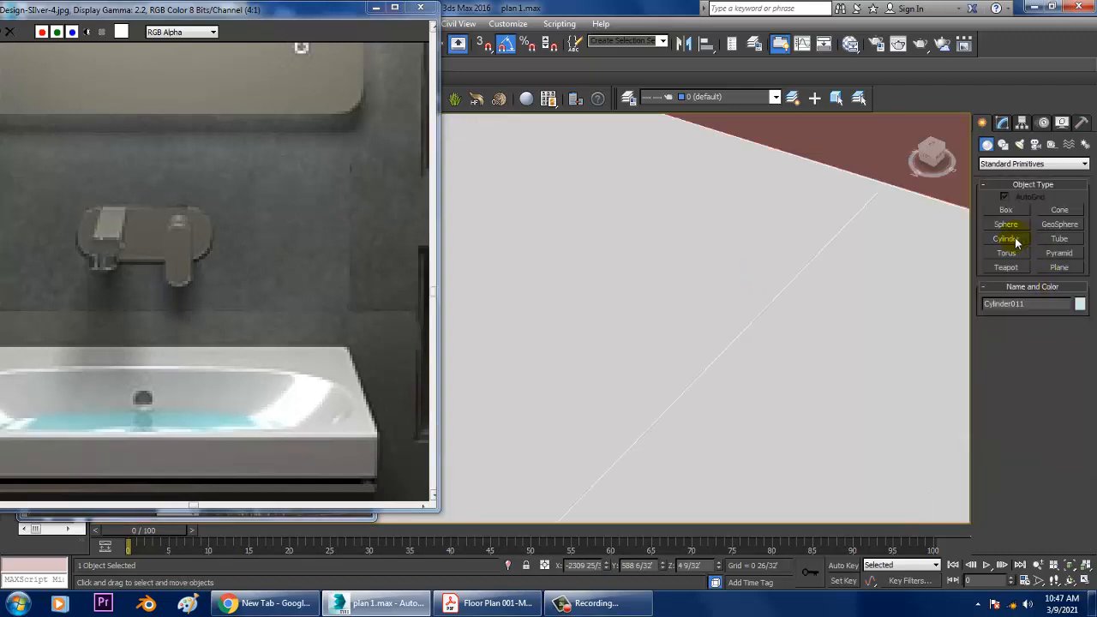
scroll(774, 272, "down", 6)
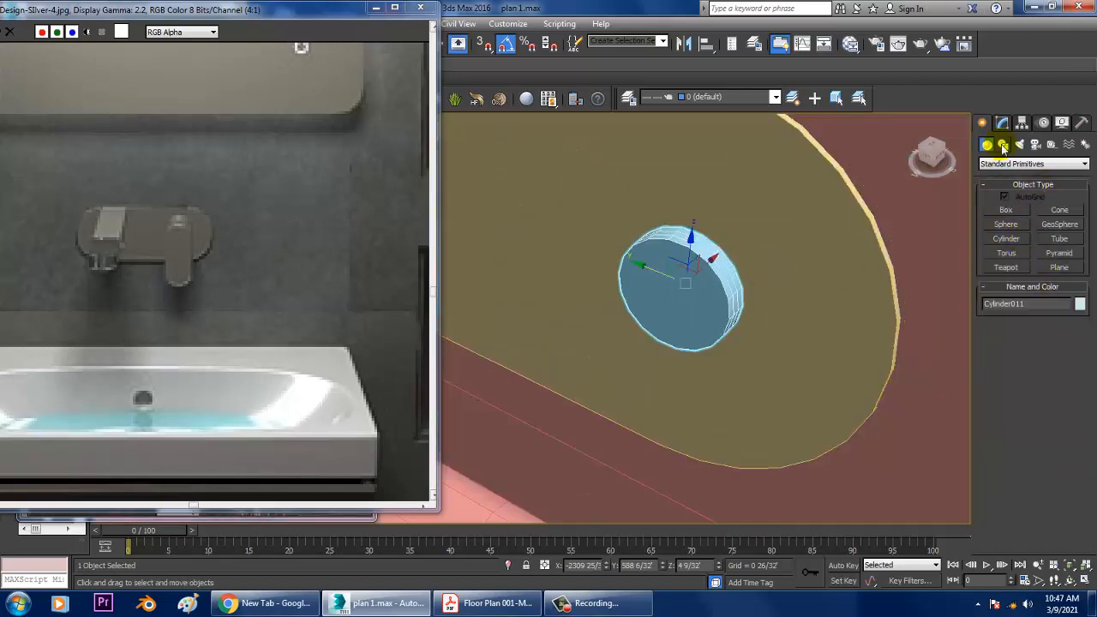
Step: Convert the cylinder to an editable poly and extrude its front cap outward by about 0 2/32'
left_click(1002, 123)
right_click(1004, 184)
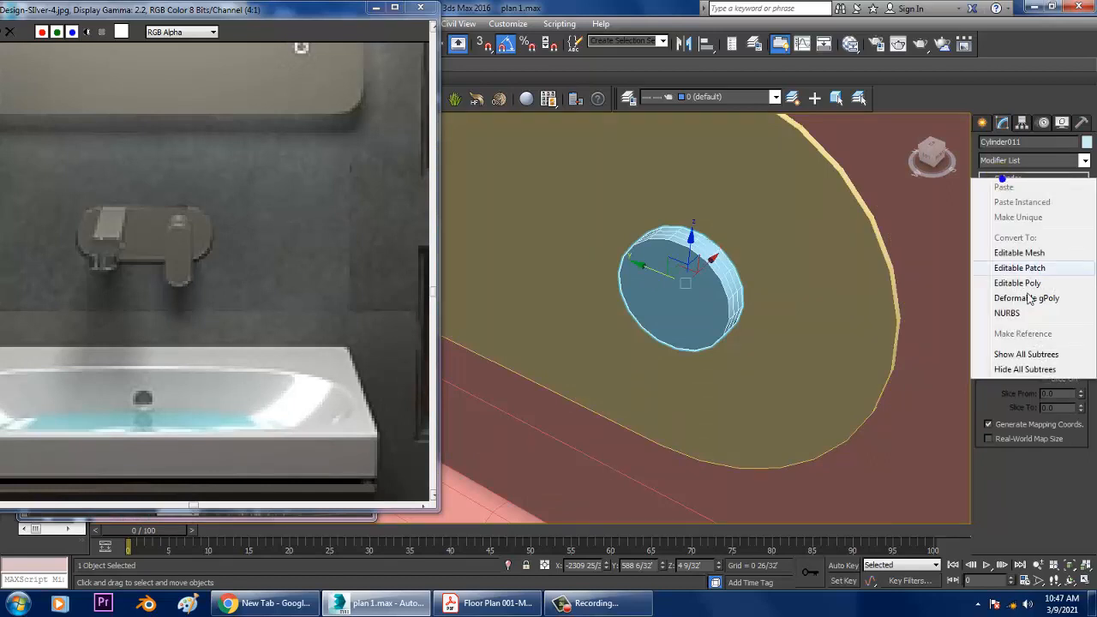
left_click(1029, 282)
key("4")
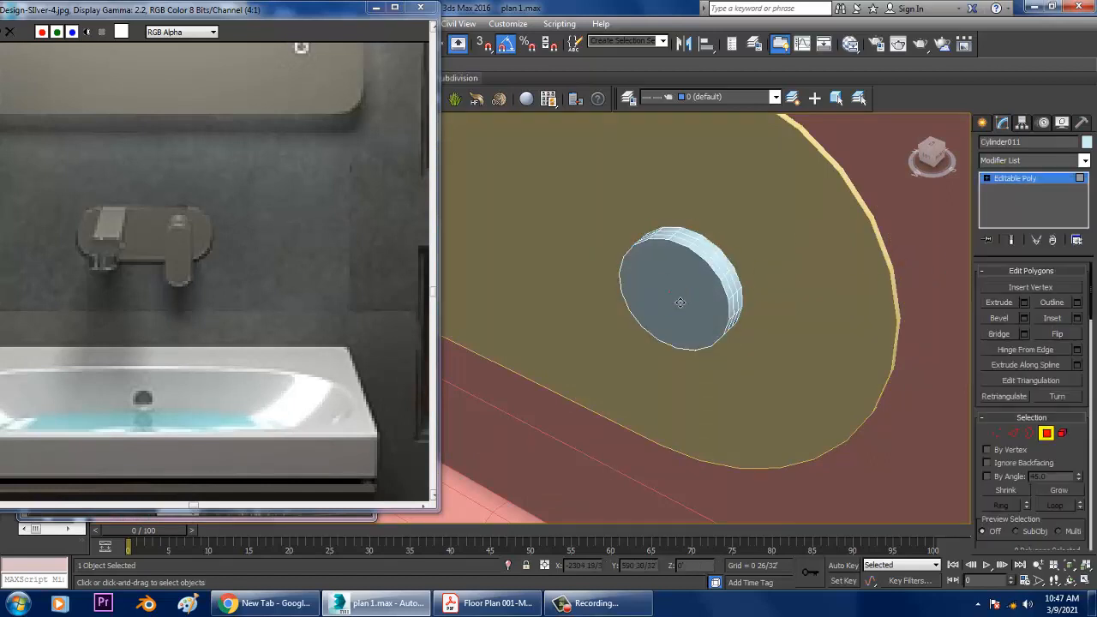
left_click(671, 292)
left_click(1024, 303)
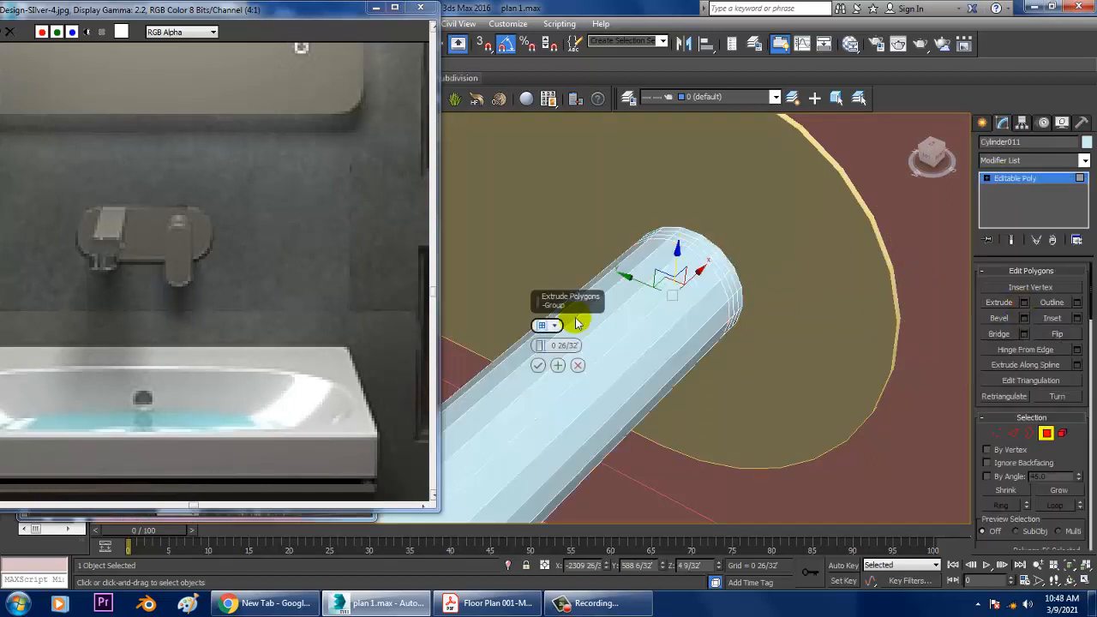
left_click_drag(552, 383, 552, 399)
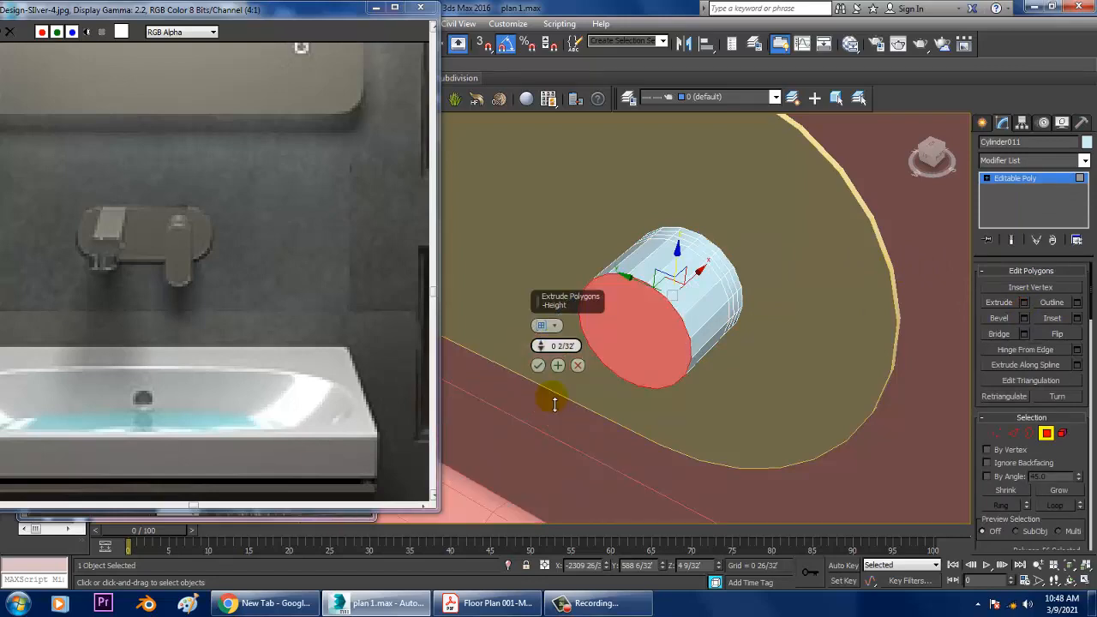
left_click(538, 365)
middle_click_drag(562, 373, 600, 366, "alt")
left_click(1036, 178)
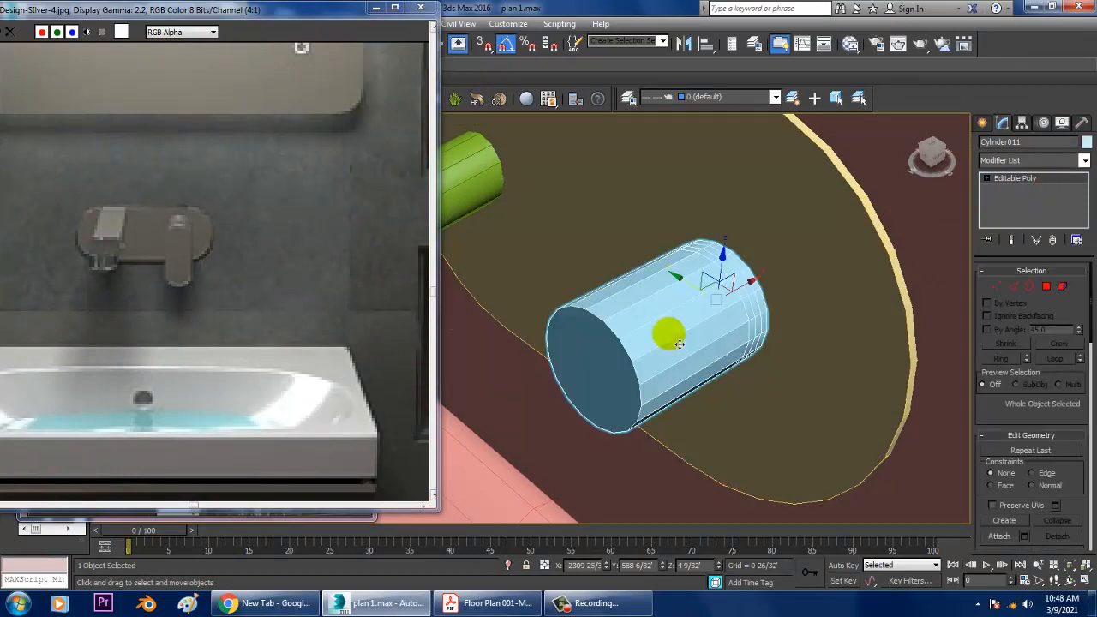
Step: Connect the cylinder's lengthwise edges with one segment and move the new loop close to the front face
middle_click_drag(666, 331, 1016, 298, "alt")
left_click(1014, 288)
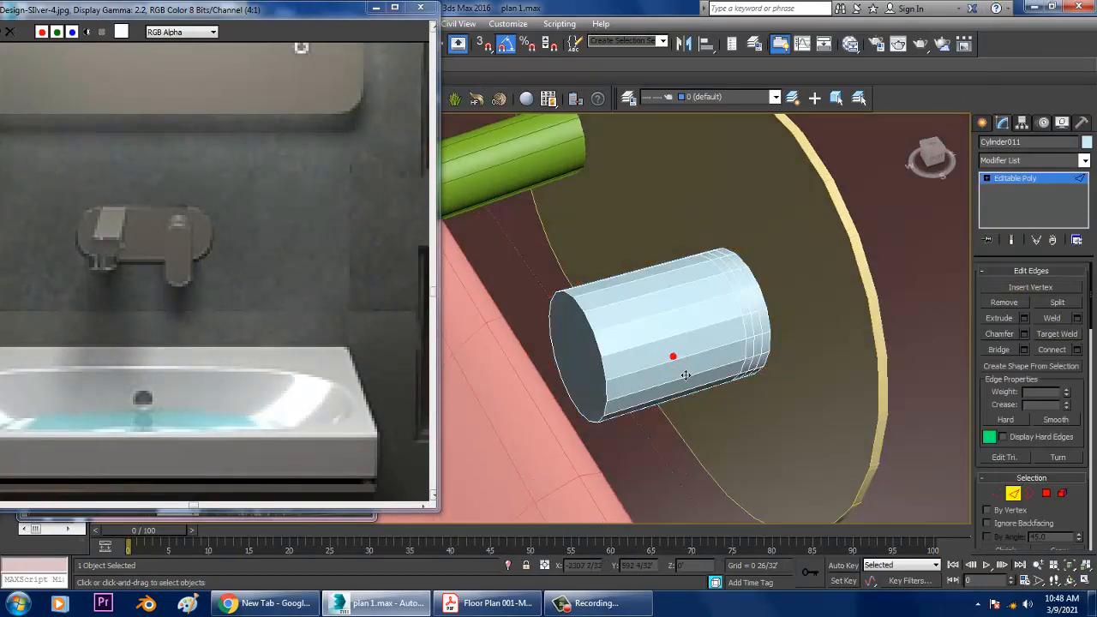
left_click(685, 374)
key("alt+r")
left_click(1076, 350)
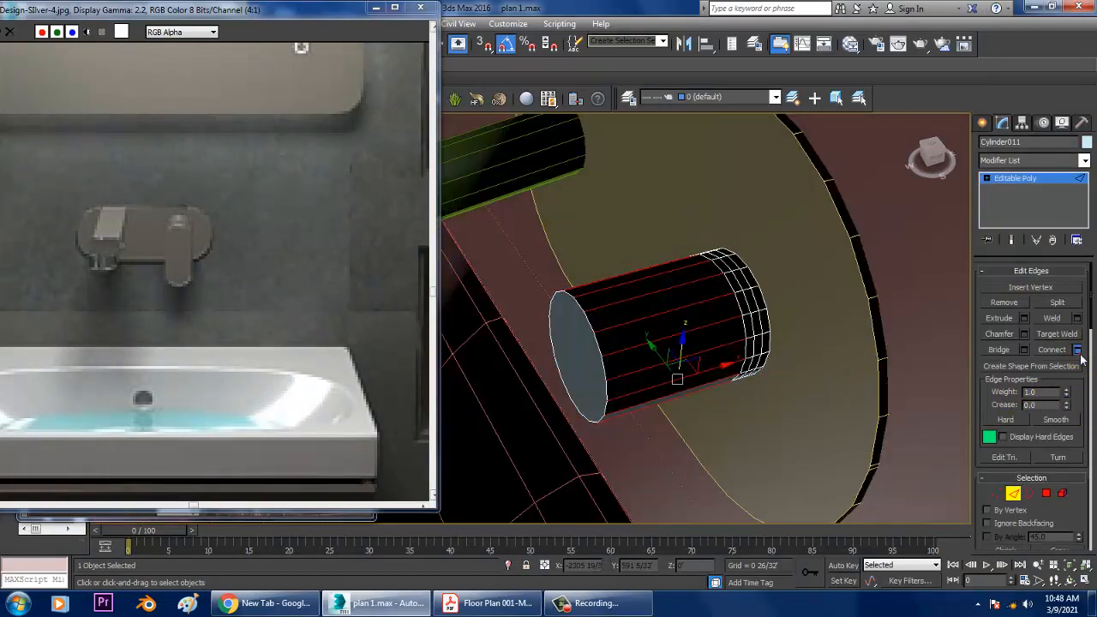
left_click(538, 386)
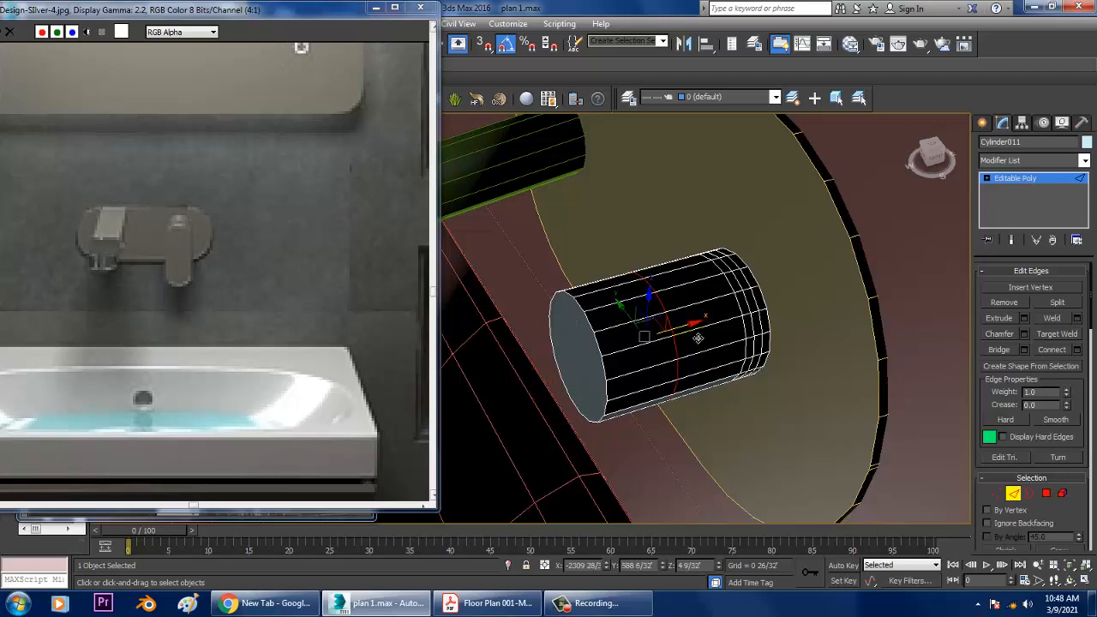
left_click_drag(697, 337, 640, 347)
Step: Isolate the cylinder and extrude the three lowest polygons of its narrow front band downward to form the handle lever
key("alt+q")
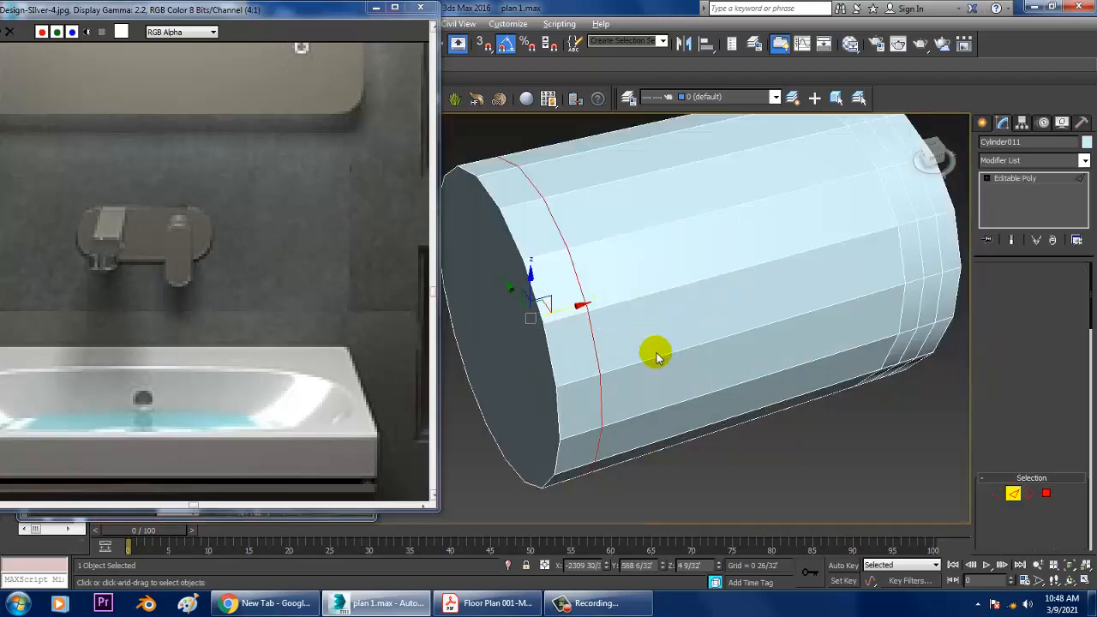
middle_click_drag(656, 356, 718, 297, "alt")
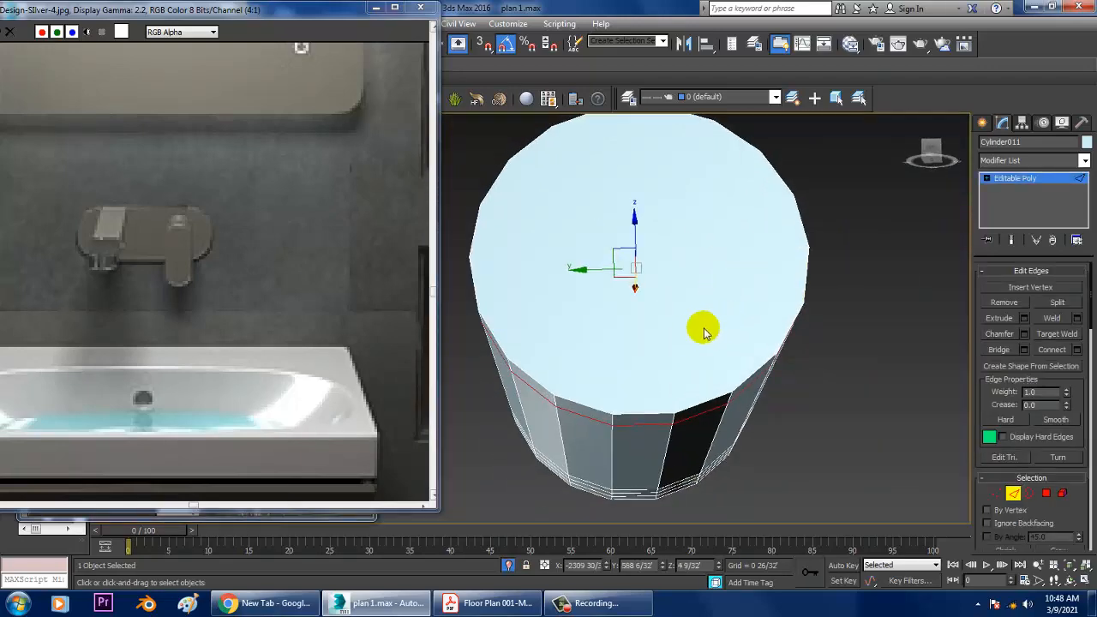
key("4")
left_click(617, 416)
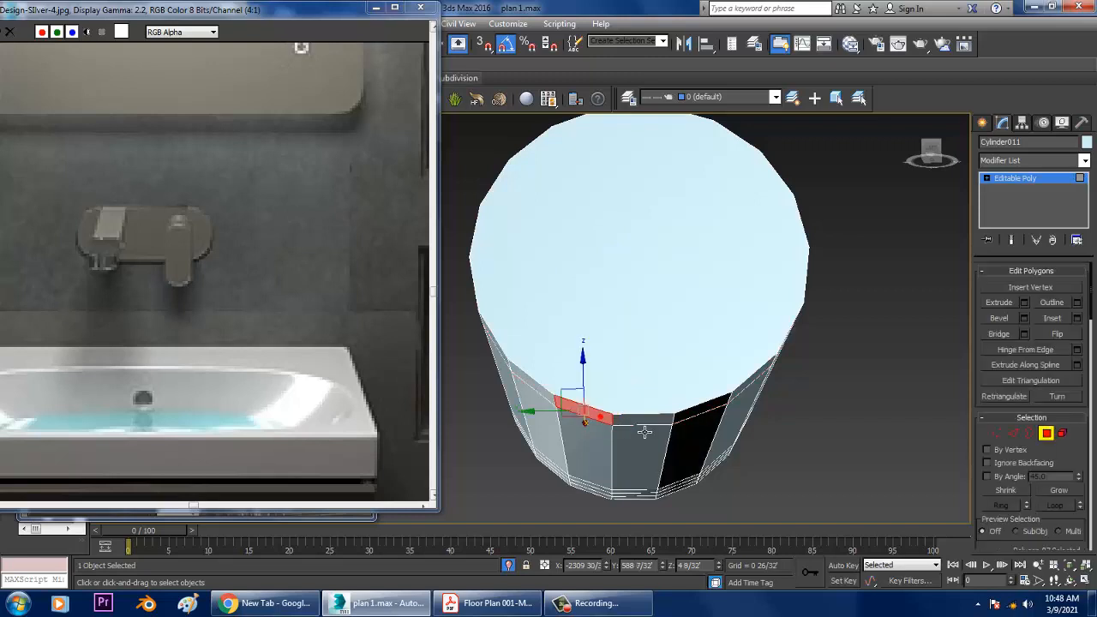
left_click(703, 426, "ctrl")
key("ctrl+z")
left_click(706, 411, "ctrl")
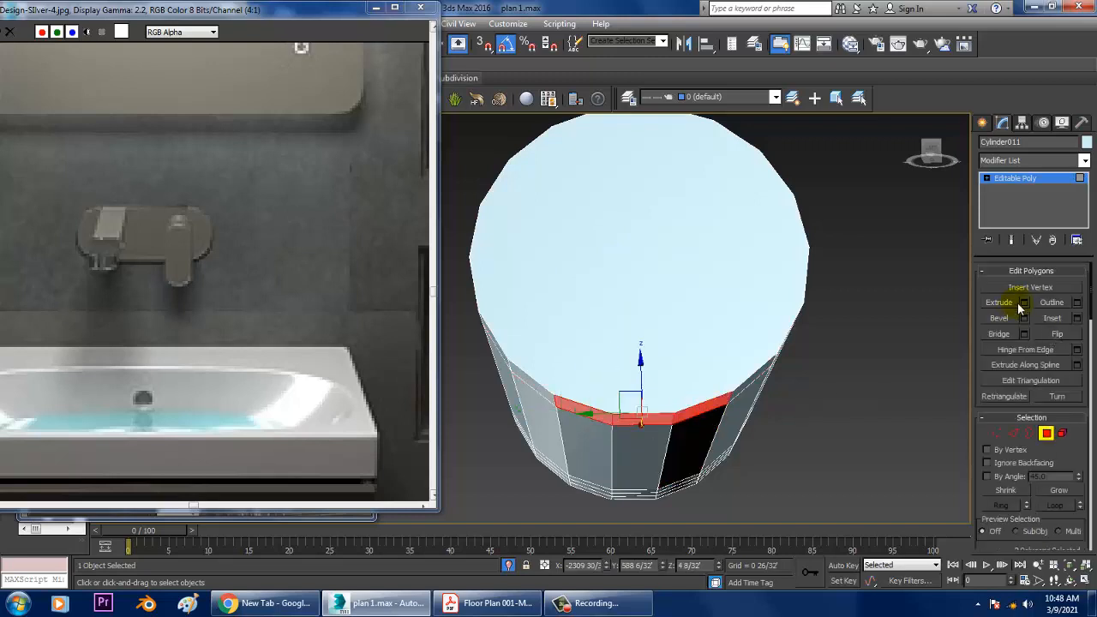
left_click(1024, 303)
left_click(537, 364)
scroll(708, 320, "down", 5)
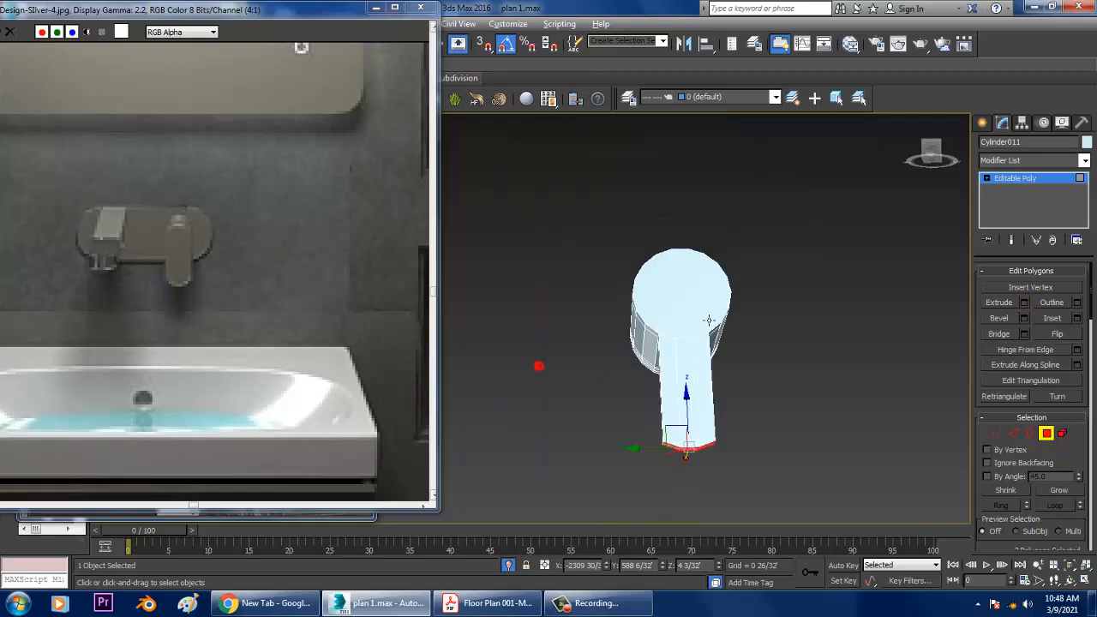
Step: Flatten the lower end of the handle lever by scaling its end polygons along Z, and end the isolation and polygon editing
middle_click_drag(709, 320, 688, 356, "alt")
key("r")
left_click_drag(690, 389, 704, 573)
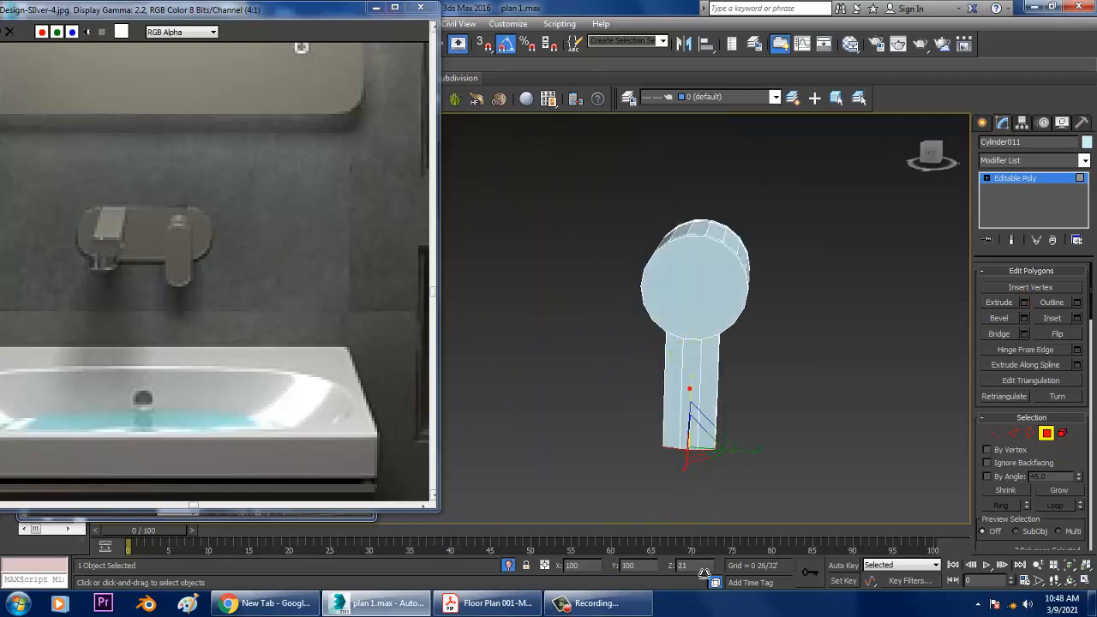
right_click(772, 349)
left_click(805, 245)
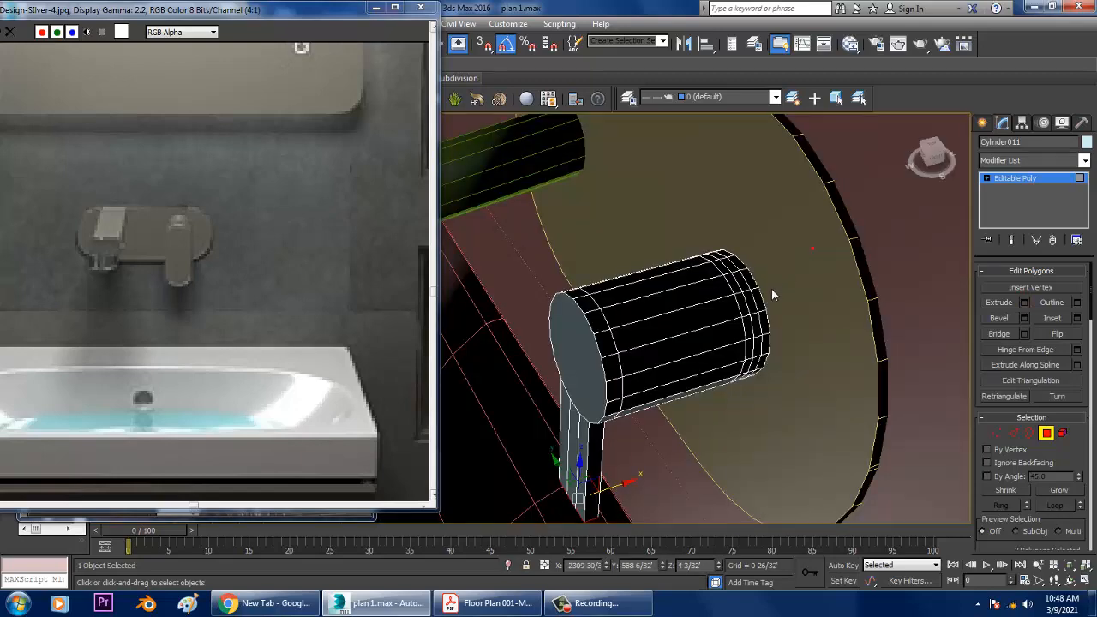
scroll(774, 295, "down", 8)
middle_click_drag(804, 299, 703, 323, "alt")
scroll(714, 304, "up", 3)
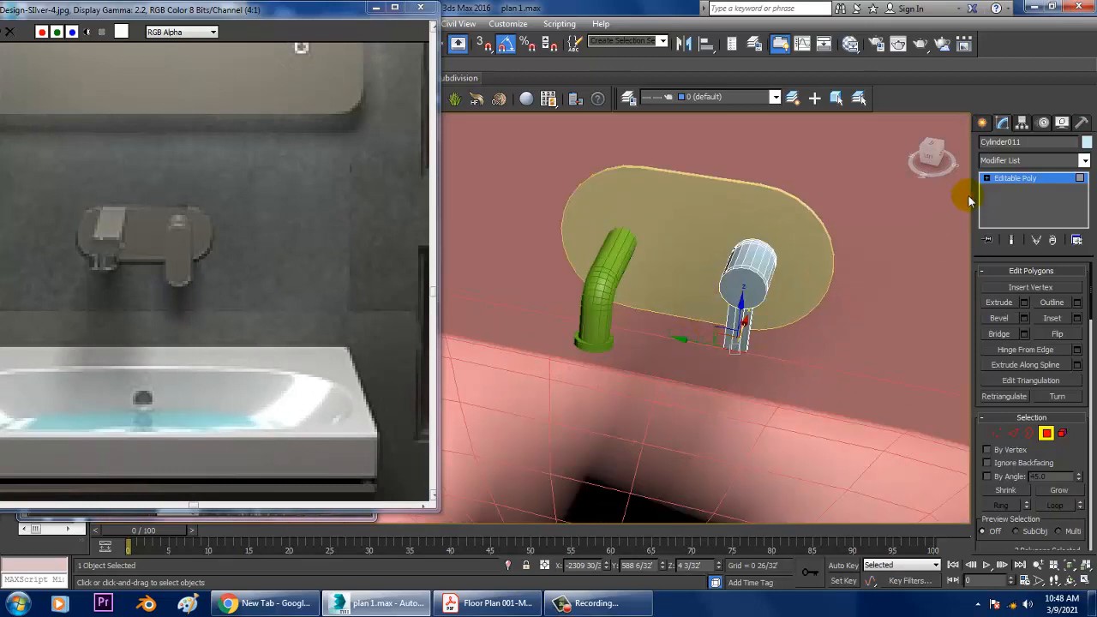
left_click(1001, 181)
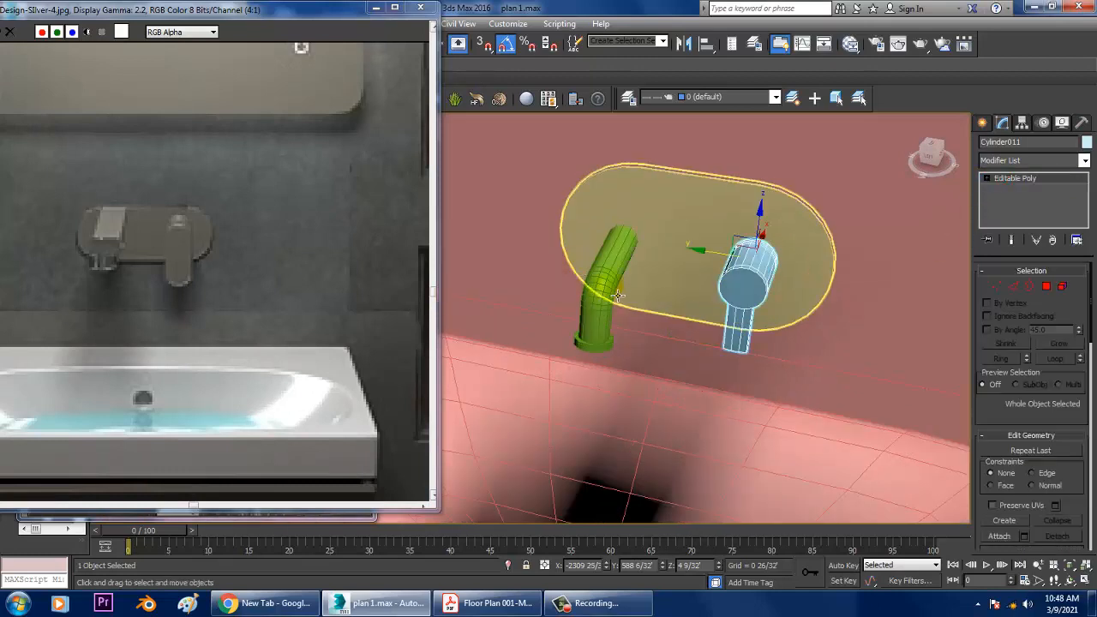
Step: Scale the tap's curved spout to adjust its size relative to the wall plate and handle
left_click(593, 269)
key("r")
left_click_drag(605, 285, 654, 310)
key("w")
Step: Minimize the washbasin reference image to leave the shower reference beside an overview of the bathrooms
middle_click_drag(649, 307, 666, 292, "alt")
scroll(686, 307, "down", 5)
scroll(657, 343, "down", 5)
scroll(656, 283, "up", 5)
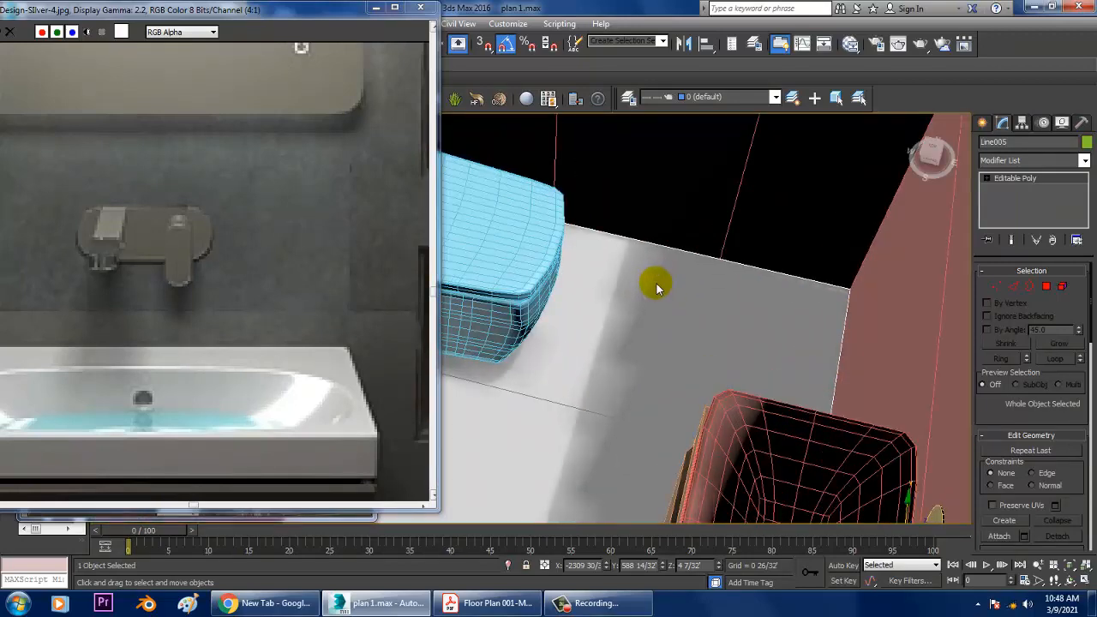
left_click(375, 9)
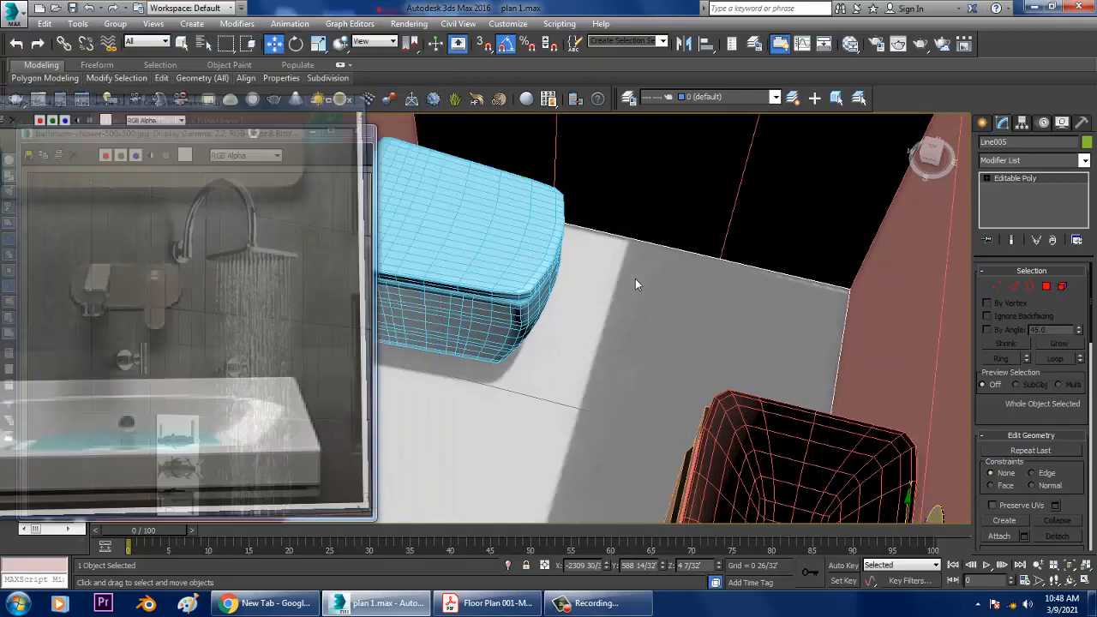
middle_click_drag(636, 279, 683, 298, "alt")
scroll(669, 285, "down", 5)
scroll(682, 298, "up", 3)
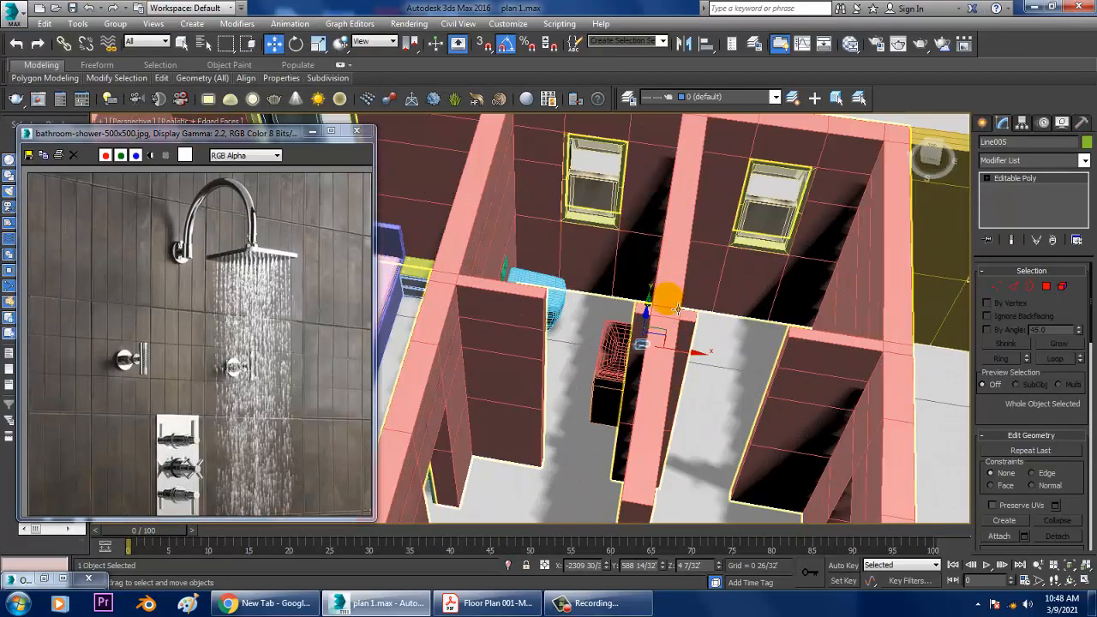